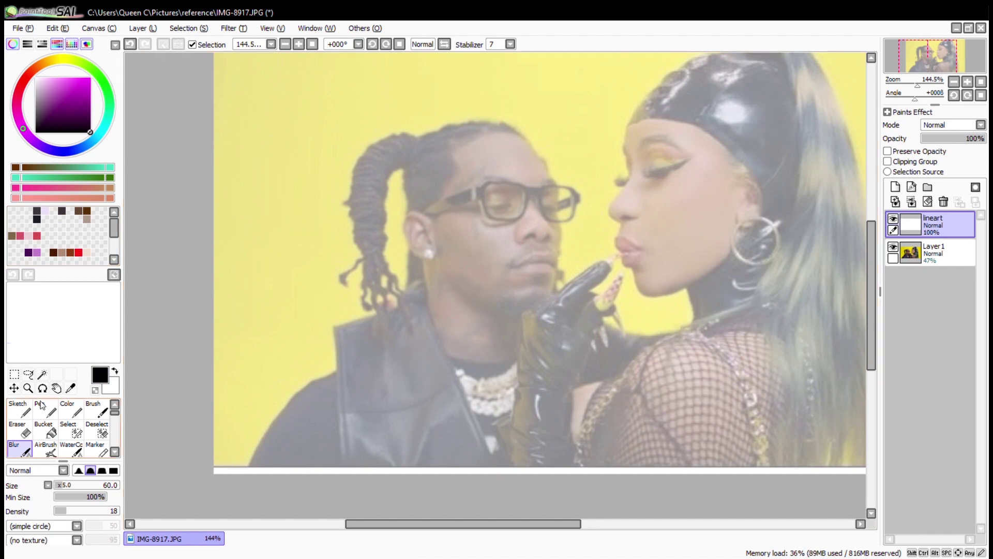
Step: Trace the man's forehead and the far side of his face down past the glasses with the black Pen tool
{"action": "left_click", "coordinate": [28, 388]}
{"action": "scroll", "coordinate": [494, 284], "scroll_direction": "up", "scroll_amount": 5}
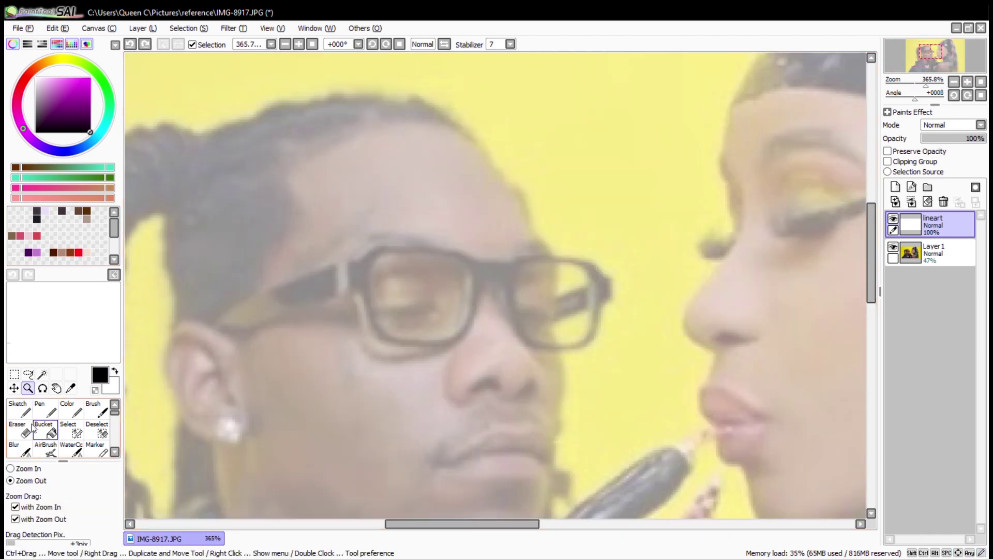
{"action": "left_click", "coordinate": [45, 408]}
{"action": "mouse_move", "coordinate": [428, 122]}
{"action": "left_mouse_down"}
{"action": "mouse_move", "coordinate": [515, 193]}
{"action": "mouse_move", "coordinate": [556, 259]}
{"action": "left_mouse_up"}
{"action": "key", "text": "ctrl+z"}
{"action": "left_click_drag", "start_coordinate": [287, 167], "coordinate": [411, 124]}
{"action": "key", "text": "ctrl+z"}
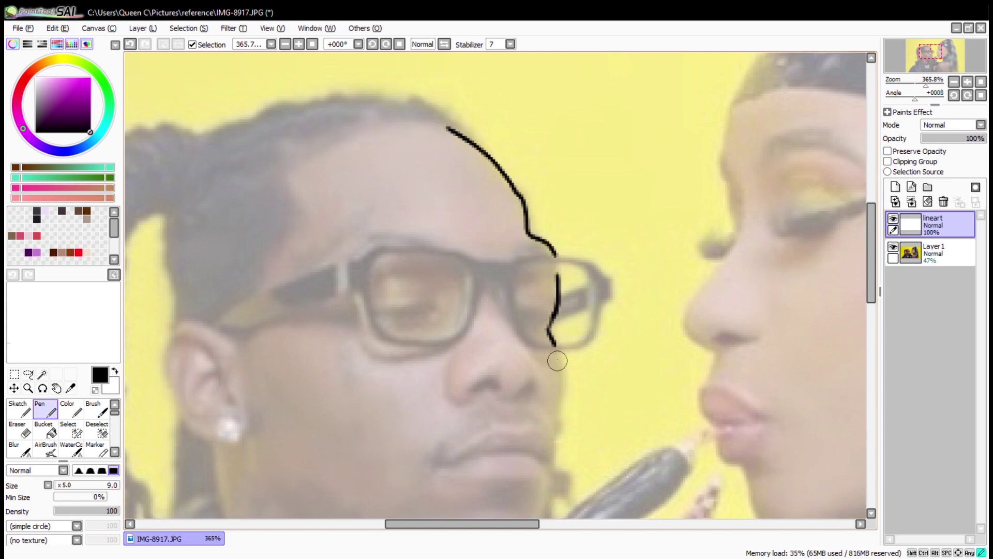
Step: Mirror the view and trace the man's angular hairline down to the arm of his glasses
{"action": "key", "text": "h"}
{"action": "mouse_move", "coordinate": [715, 238]}
{"action": "left_mouse_down"}
{"action": "mouse_move", "coordinate": [351, 288]}
{"action": "mouse_move", "coordinate": [238, 460]}
{"action": "left_mouse_up"}
{"action": "scroll", "coordinate": [342, 455], "scroll_direction": "up", "scroll_amount": 1}
{"action": "mouse_move", "coordinate": [392, 108]}
{"action": "left_mouse_down"}
{"action": "mouse_move", "coordinate": [455, 178]}
{"action": "mouse_move", "coordinate": [463, 441]}
{"action": "mouse_move", "coordinate": [559, 228]}
{"action": "left_mouse_up"}
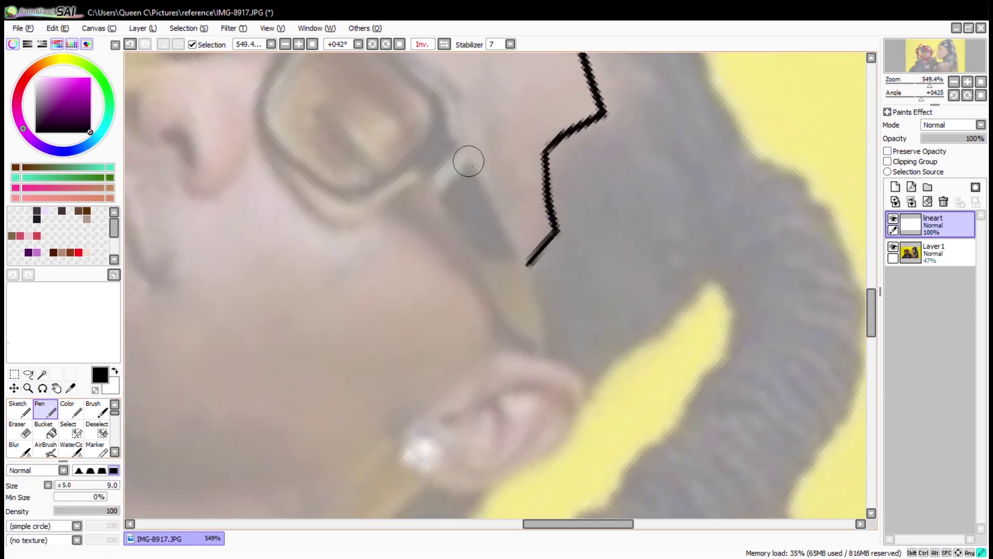
Step: Trace the hinge block and both edges of the glasses' arm, erasing and redrawing the upper edge where the hairline meets it
{"action": "left_click_drag", "start_coordinate": [469, 163], "coordinate": [552, 357]}
{"action": "left_click_drag", "start_coordinate": [410, 175], "coordinate": [437, 169]}
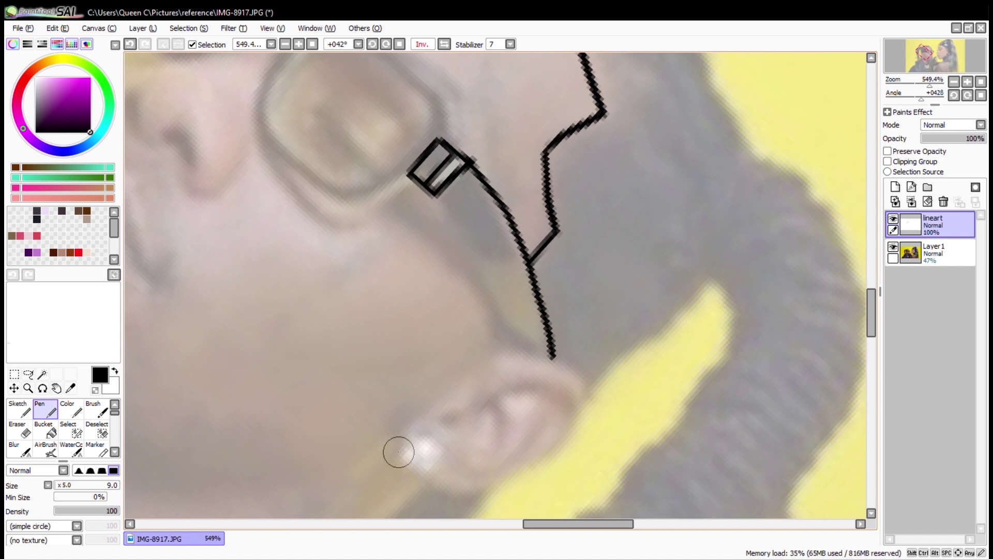
{"action": "key", "text": "e"}
{"action": "left_click_drag", "start_coordinate": [492, 204], "coordinate": [532, 290]}
{"action": "key", "text": "n"}
{"action": "left_click_drag", "start_coordinate": [471, 164], "coordinate": [549, 340]}
{"action": "left_click_drag", "start_coordinate": [433, 203], "coordinate": [516, 335]}
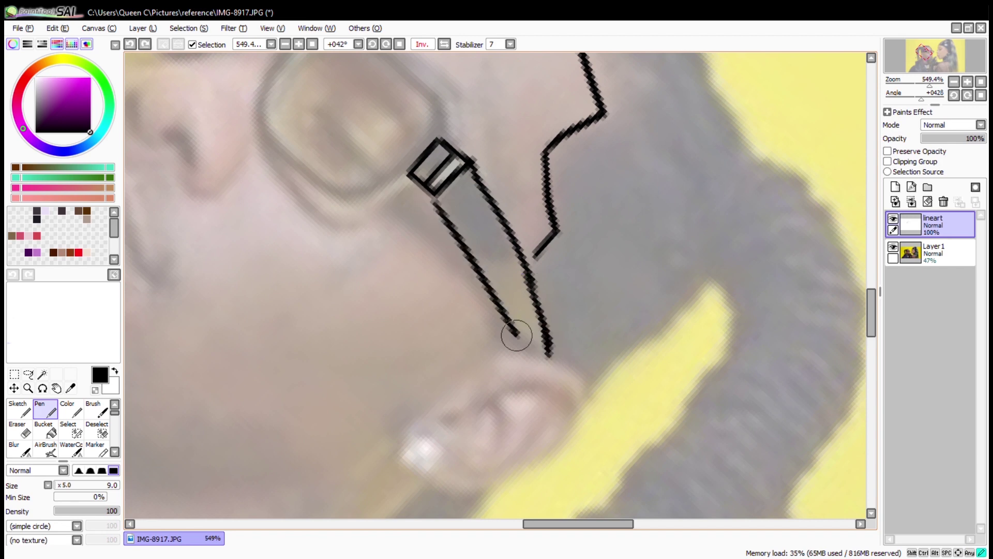
Step: Trace the ear's outer contour and the start of the jawline beneath it
{"action": "mouse_move", "coordinate": [475, 390]}
{"action": "left_mouse_down"}
{"action": "mouse_move", "coordinate": [556, 355]}
{"action": "mouse_move", "coordinate": [76, 393]}
{"action": "left_mouse_up"}
{"action": "mouse_move", "coordinate": [309, 197]}
{"action": "left_mouse_down"}
{"action": "mouse_move", "coordinate": [436, 277]}
{"action": "mouse_move", "coordinate": [425, 243]}
{"action": "mouse_move", "coordinate": [441, 309]}
{"action": "left_mouse_up"}
{"action": "key", "text": "ctrl+z"}
{"action": "left_click_drag", "start_coordinate": [350, 306], "coordinate": [433, 382]}
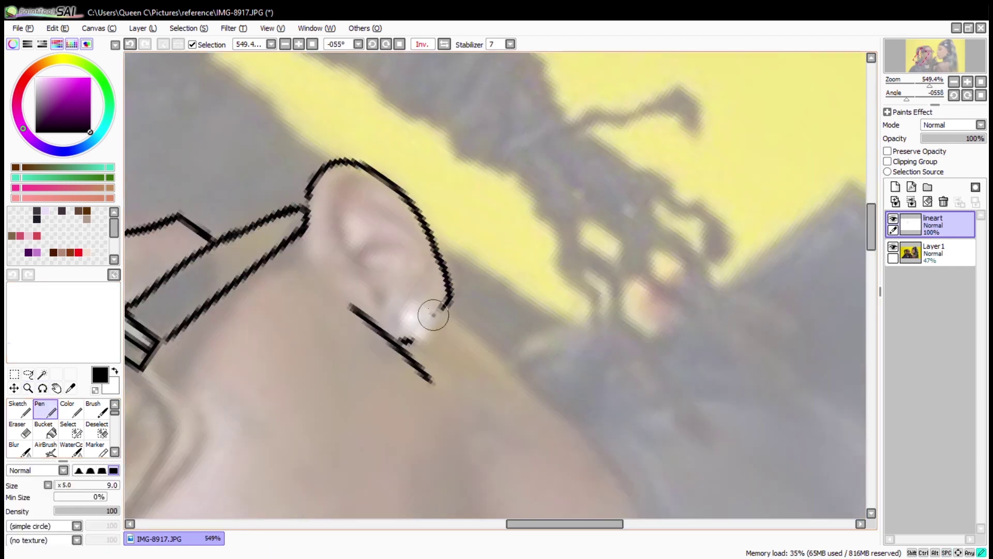
{"action": "left_click_drag", "start_coordinate": [434, 315], "coordinate": [428, 305]}
Step: Trace the inner folds of the ear
{"action": "left_click_drag", "start_coordinate": [346, 196], "coordinate": [393, 298]}
{"action": "key", "text": "ctrl+z"}
{"action": "left_click_drag", "start_coordinate": [349, 196], "coordinate": [376, 299]}
{"action": "mouse_move", "coordinate": [361, 265]}
{"action": "left_mouse_down"}
{"action": "mouse_move", "coordinate": [352, 223]}
{"action": "mouse_move", "coordinate": [392, 296]}
{"action": "left_mouse_up"}
{"action": "left_click_drag", "start_coordinate": [328, 310], "coordinate": [382, 160]}
{"action": "left_click", "coordinate": [931, 252]}
{"action": "left_click_drag", "start_coordinate": [951, 138], "coordinate": [961, 138]}
{"action": "key", "text": "ctrl+z"}
Step: Extend the jawline from below the ear stud down along the cheek
{"action": "left_click", "coordinate": [486, 230], "text": "ctrl"}
{"action": "left_click_drag", "start_coordinate": [486, 230], "coordinate": [543, 455]}
{"action": "left_click_drag", "start_coordinate": [532, 399], "coordinate": [500, 431]}
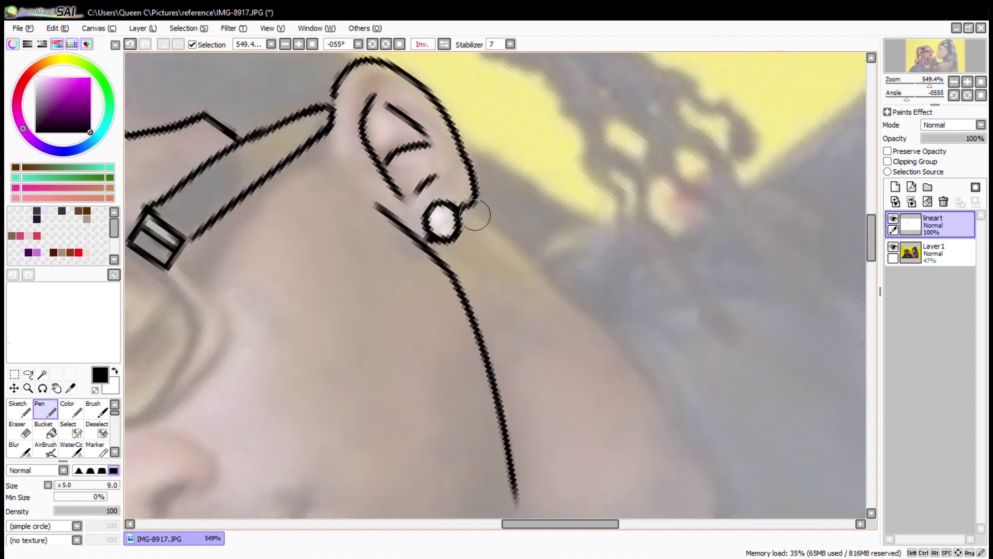
Step: Trace the side of the neck below the ear, the hair at the nape and the edge of the collar behind it
{"action": "mouse_move", "coordinate": [536, 368]}
{"action": "left_mouse_down"}
{"action": "mouse_move", "coordinate": [438, 126]}
{"action": "mouse_move", "coordinate": [506, 115]}
{"action": "mouse_move", "coordinate": [683, 492]}
{"action": "left_mouse_up"}
{"action": "mouse_move", "coordinate": [306, 129]}
{"action": "left_mouse_down"}
{"action": "mouse_move", "coordinate": [377, 177]}
{"action": "mouse_move", "coordinate": [428, 234]}
{"action": "left_mouse_up"}
{"action": "left_click_drag", "start_coordinate": [529, 360], "coordinate": [301, 220]}
{"action": "left_click_drag", "start_coordinate": [308, 179], "coordinate": [410, 238]}
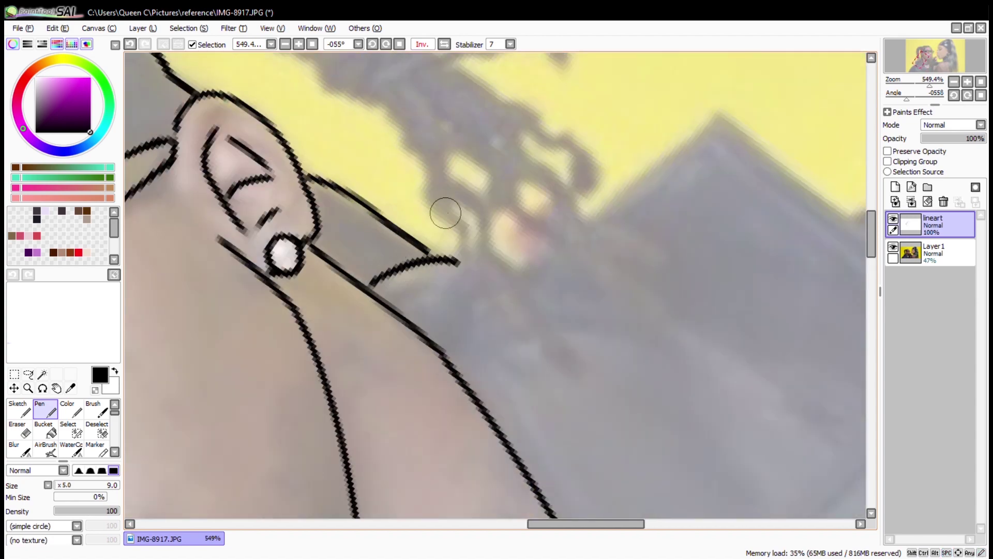
{"action": "left_click_drag", "start_coordinate": [439, 280], "coordinate": [572, 432]}
Step: Trace the wavy inner edge of the dreadlock ponytail down to the collar
{"action": "left_click_drag", "start_coordinate": [209, 140], "coordinate": [346, 258]}
{"action": "mouse_move", "coordinate": [346, 259]}
{"action": "left_mouse_down"}
{"action": "mouse_move", "coordinate": [417, 233]}
{"action": "mouse_move", "coordinate": [594, 365]}
{"action": "mouse_move", "coordinate": [403, 177]}
{"action": "left_mouse_up"}
{"action": "mouse_move", "coordinate": [402, 177]}
{"action": "left_mouse_down"}
{"action": "mouse_move", "coordinate": [501, 248]}
{"action": "mouse_move", "coordinate": [546, 370]}
{"action": "left_mouse_up"}
{"action": "key", "text": "ctrl+z"}
Step: Trace the individual dreadlock ends hanging over the jacket collar
{"action": "mouse_move", "coordinate": [457, 187]}
{"action": "left_mouse_down"}
{"action": "mouse_move", "coordinate": [496, 246]}
{"action": "mouse_move", "coordinate": [527, 341]}
{"action": "left_mouse_up"}
{"action": "mouse_move", "coordinate": [539, 285]}
{"action": "left_mouse_down"}
{"action": "mouse_move", "coordinate": [553, 337]}
{"action": "mouse_move", "coordinate": [613, 382]}
{"action": "mouse_move", "coordinate": [518, 373]}
{"action": "left_mouse_up"}
{"action": "left_click_drag", "start_coordinate": [417, 219], "coordinate": [541, 393]}
{"action": "left_click_drag", "start_coordinate": [540, 393], "coordinate": [525, 433]}
{"action": "mouse_move", "coordinate": [414, 272]}
{"action": "left_mouse_down"}
{"action": "mouse_move", "coordinate": [431, 244]}
{"action": "mouse_move", "coordinate": [580, 373]}
{"action": "left_mouse_up"}
{"action": "mouse_move", "coordinate": [467, 231]}
{"action": "left_mouse_down"}
{"action": "mouse_move", "coordinate": [578, 379]}
{"action": "mouse_move", "coordinate": [584, 293]}
{"action": "left_mouse_up"}
{"action": "left_click_drag", "start_coordinate": [441, 171], "coordinate": [496, 220]}
{"action": "left_click_drag", "start_coordinate": [484, 158], "coordinate": [502, 237]}
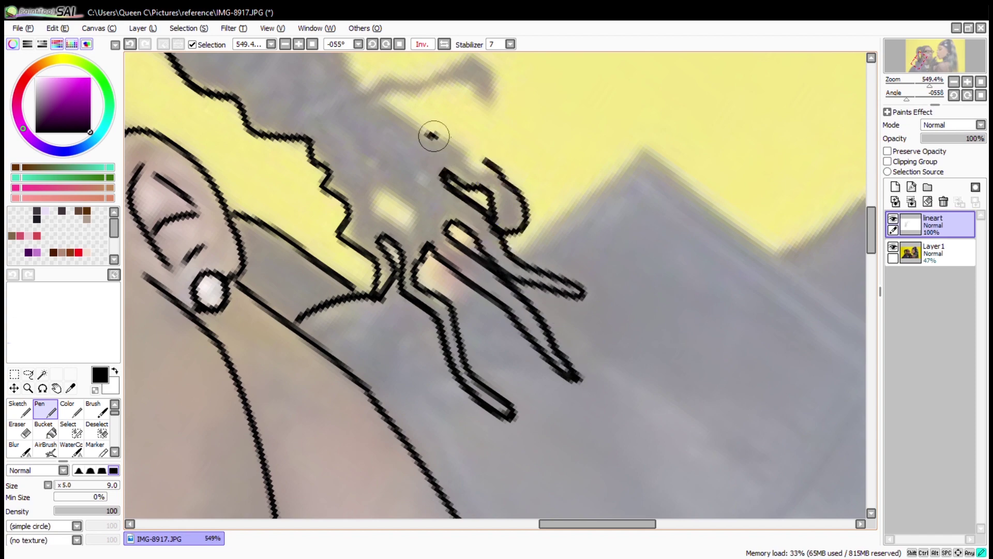
Step: Trace the remaining outer dreadlock strands and the gaps between them
{"action": "left_click_drag", "start_coordinate": [425, 134], "coordinate": [470, 247]}
{"action": "mouse_move", "coordinate": [435, 317]}
{"action": "left_mouse_down"}
{"action": "mouse_move", "coordinate": [441, 294]}
{"action": "mouse_move", "coordinate": [410, 350]}
{"action": "left_mouse_up"}
{"action": "mouse_move", "coordinate": [396, 274]}
{"action": "left_mouse_down"}
{"action": "mouse_move", "coordinate": [489, 274]}
{"action": "mouse_move", "coordinate": [410, 240]}
{"action": "mouse_move", "coordinate": [383, 272]}
{"action": "left_mouse_up"}
{"action": "key", "text": "ctrl+z"}
{"action": "mouse_move", "coordinate": [349, 150]}
{"action": "left_mouse_down"}
{"action": "mouse_move", "coordinate": [508, 235]}
{"action": "mouse_move", "coordinate": [523, 328]}
{"action": "mouse_move", "coordinate": [541, 357]}
{"action": "left_mouse_up"}
{"action": "left_click_drag", "start_coordinate": [417, 209], "coordinate": [459, 260]}
{"action": "left_click_drag", "start_coordinate": [374, 169], "coordinate": [417, 211]}
Step: Trace the jacket's collar edge and the shoulder outline down to the bottom of the picture
{"action": "scroll", "coordinate": [290, 240], "scroll_direction": "down", "scroll_amount": 5}
{"action": "left_click_drag", "start_coordinate": [440, 147], "coordinate": [277, 230]}
{"action": "mouse_move", "coordinate": [278, 141]}
{"action": "left_mouse_down"}
{"action": "mouse_move", "coordinate": [454, 240]}
{"action": "mouse_move", "coordinate": [410, 243]}
{"action": "mouse_move", "coordinate": [693, 470]}
{"action": "left_mouse_up"}
{"action": "key", "text": "ctrl+z"}
{"action": "left_click_drag", "start_coordinate": [370, 260], "coordinate": [137, 317]}
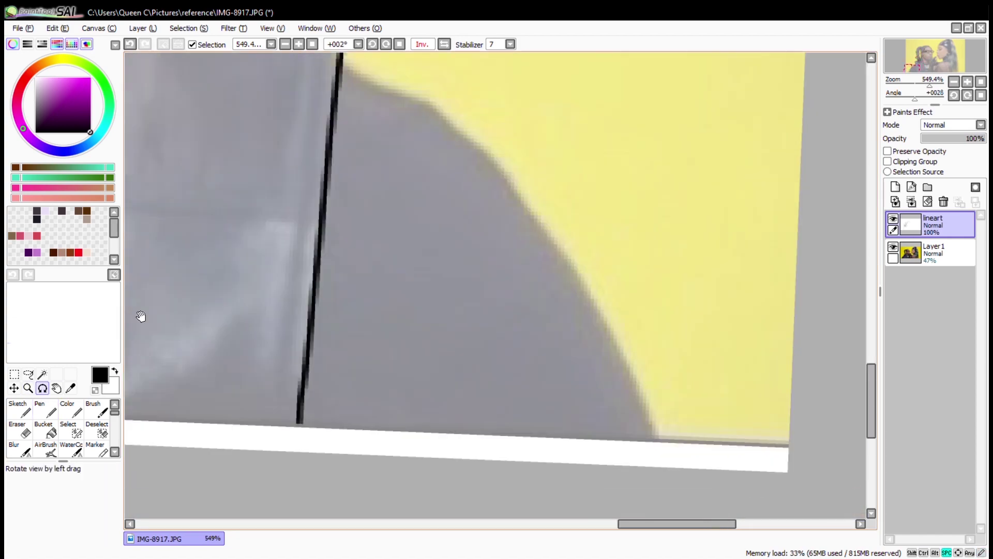
{"action": "scroll", "coordinate": [323, 336], "scroll_direction": "up", "scroll_amount": 2}
{"action": "left_click_drag", "start_coordinate": [333, 124], "coordinate": [493, 226]}
{"action": "key", "text": "Home"}
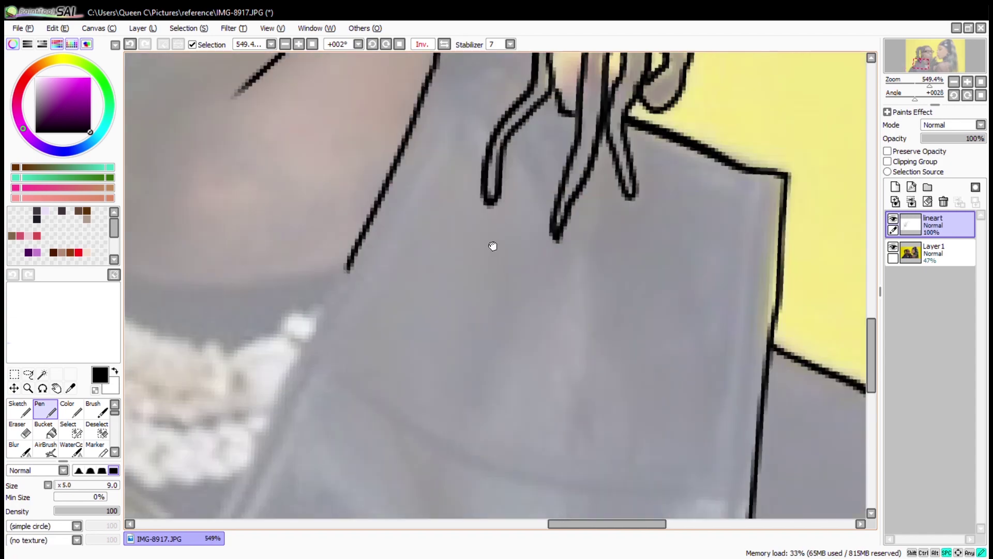
Step: Undo the faulty strokes and redraw the forehead outline and the angular hairline down to the glasses' arm
{"action": "key", "text": "ctrl+alt+space"}
{"action": "left_click", "coordinate": [166, 276]}
{"action": "left_click_drag", "start_coordinate": [328, 122], "coordinate": [724, 435]}
{"action": "key", "text": "e"}
{"action": "key", "text": "ctrl+z"}
{"action": "key", "text": "ctrl+z"}
{"action": "key", "text": "h"}
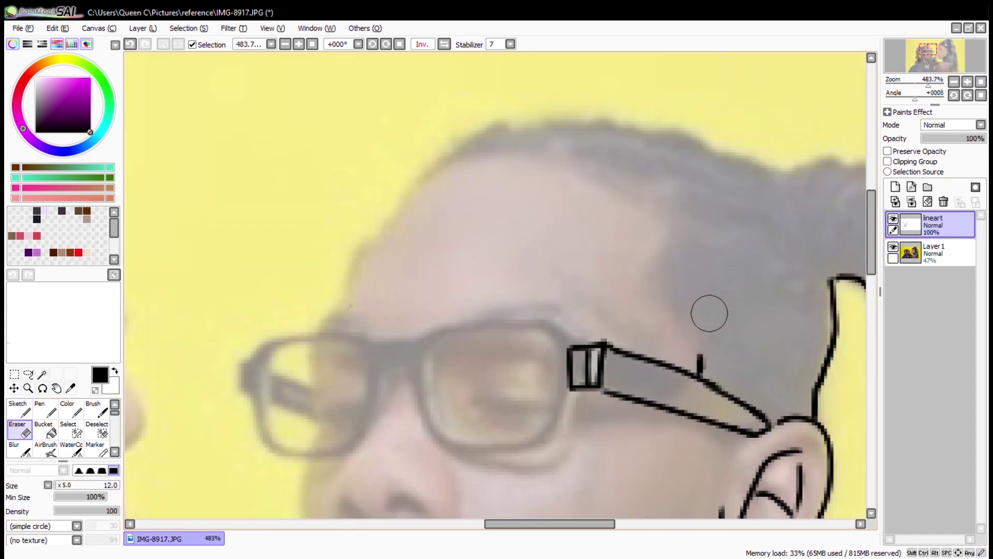
{"action": "key", "text": "n"}
{"action": "key", "text": "ctrl+z"}
{"action": "mouse_move", "coordinate": [422, 176]}
{"action": "left_mouse_down"}
{"action": "mouse_move", "coordinate": [582, 161]}
{"action": "mouse_move", "coordinate": [690, 341]}
{"action": "left_mouse_up"}
{"action": "key", "text": "h"}
{"action": "left_click_drag", "start_coordinate": [565, 177], "coordinate": [674, 325]}
Step: Trace the eyebrow and the upper frame of the glasses, starting the clear section inside the far lens
{"action": "left_click_drag", "start_coordinate": [434, 405], "coordinate": [285, 310]}
{"action": "mouse_move", "coordinate": [245, 233]}
{"action": "left_mouse_down"}
{"action": "mouse_move", "coordinate": [367, 218]}
{"action": "mouse_move", "coordinate": [332, 215]}
{"action": "mouse_move", "coordinate": [474, 233]}
{"action": "mouse_move", "coordinate": [565, 283]}
{"action": "left_mouse_up"}
{"action": "key", "text": "ctrl+z"}
{"action": "left_click_drag", "start_coordinate": [531, 249], "coordinate": [565, 266]}
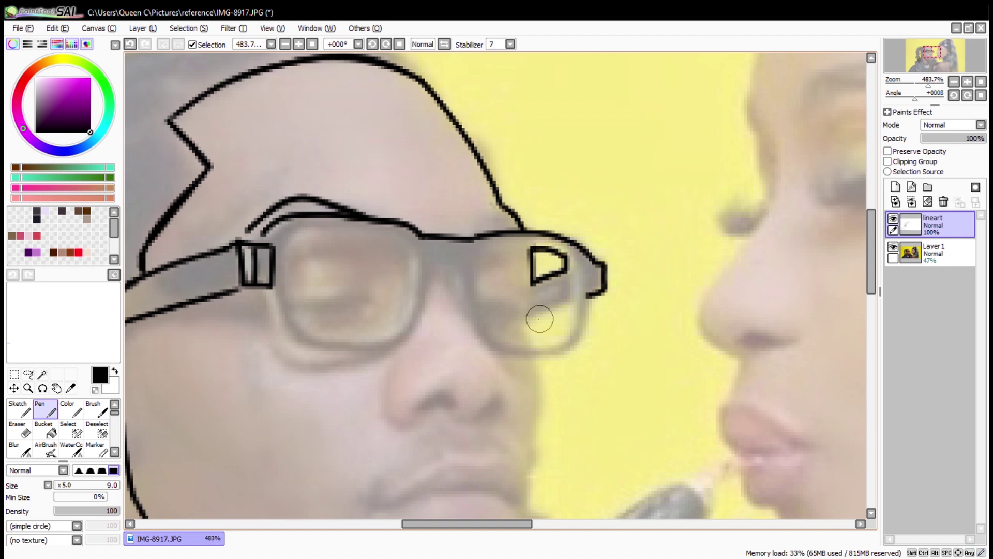
Step: Trace the rest of the far lens with the eye details inside it, and the outline of the nose
{"action": "left_click_drag", "start_coordinate": [572, 357], "coordinate": [528, 360]}
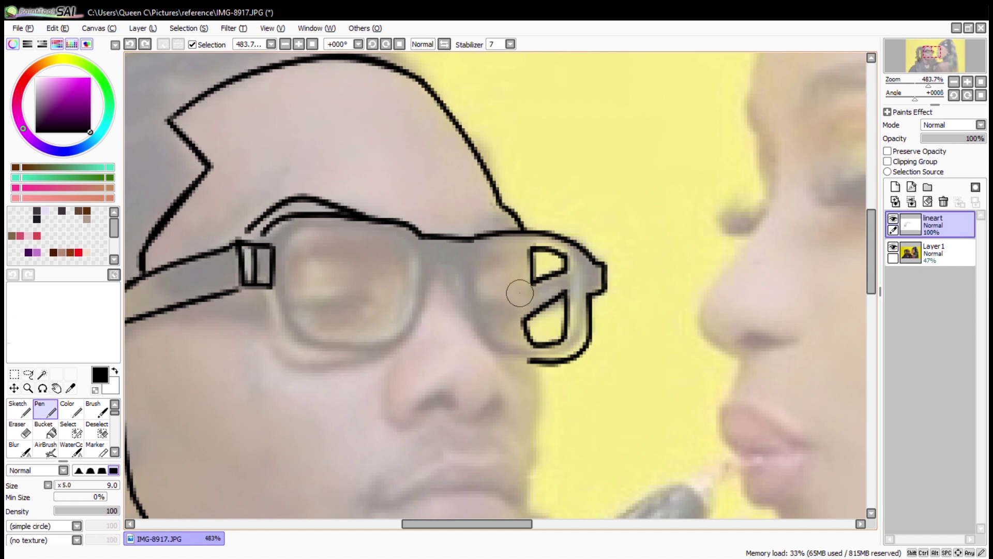
{"action": "mouse_move", "coordinate": [476, 266]}
{"action": "left_mouse_down"}
{"action": "mouse_move", "coordinate": [525, 342]}
{"action": "mouse_move", "coordinate": [512, 389]}
{"action": "left_mouse_up"}
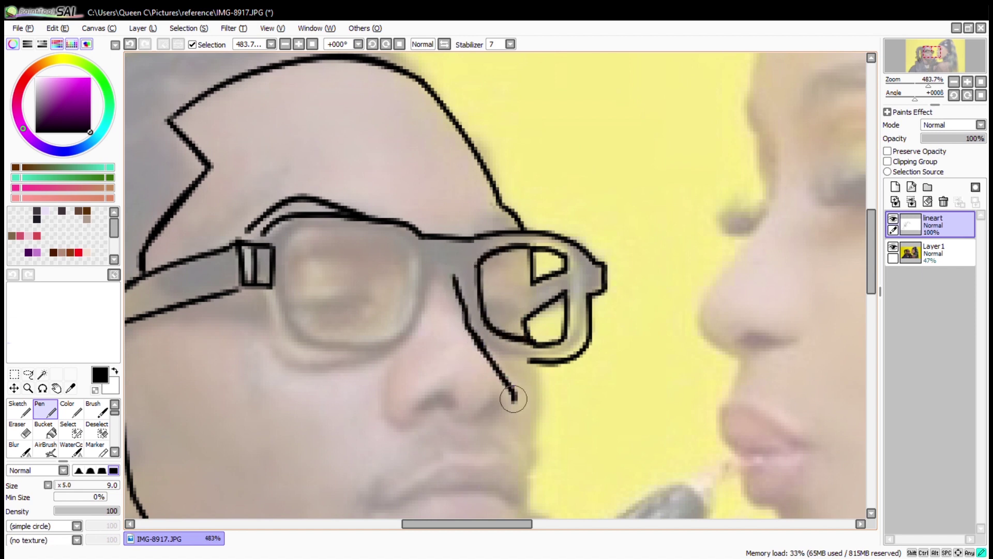
{"action": "mouse_move", "coordinate": [488, 304]}
{"action": "left_mouse_down"}
{"action": "mouse_move", "coordinate": [526, 316]}
{"action": "mouse_move", "coordinate": [490, 317]}
{"action": "left_mouse_up"}
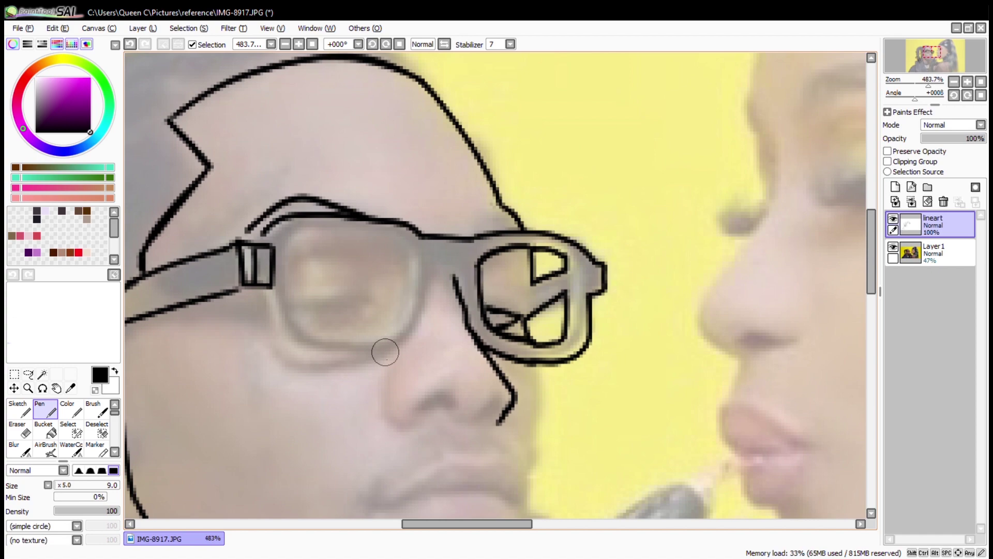
{"action": "left_click_drag", "start_coordinate": [395, 365], "coordinate": [405, 426]}
Step: Extend the jawline toward the chin, erase the overlap where the strokes join, and fill the nostrils black
{"action": "left_click_drag", "start_coordinate": [483, 411], "coordinate": [496, 168]}
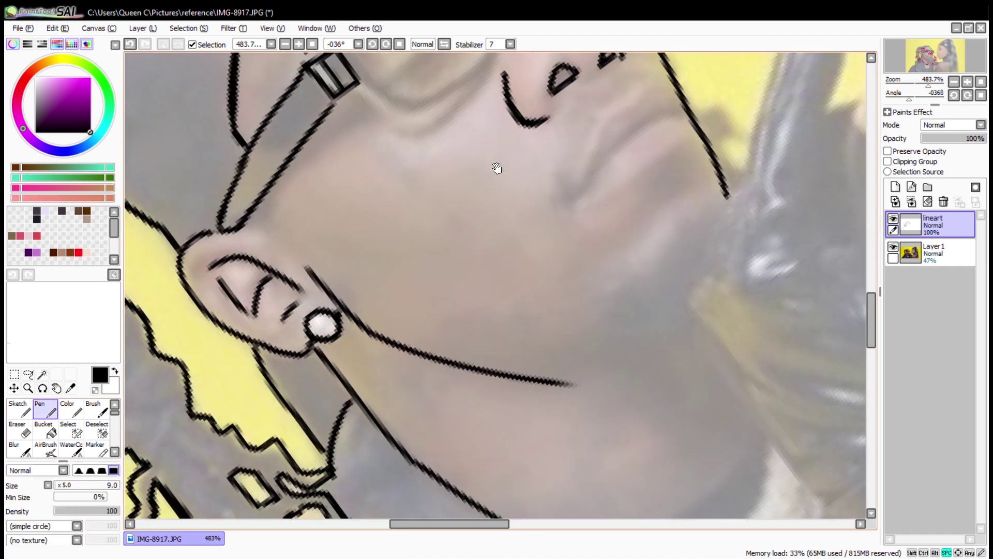
{"action": "key", "text": "h"}
{"action": "mouse_move", "coordinate": [447, 296]}
{"action": "left_mouse_down"}
{"action": "mouse_move", "coordinate": [470, 293]}
{"action": "mouse_move", "coordinate": [577, 353]}
{"action": "left_mouse_up"}
{"action": "left_click", "coordinate": [42, 388]}
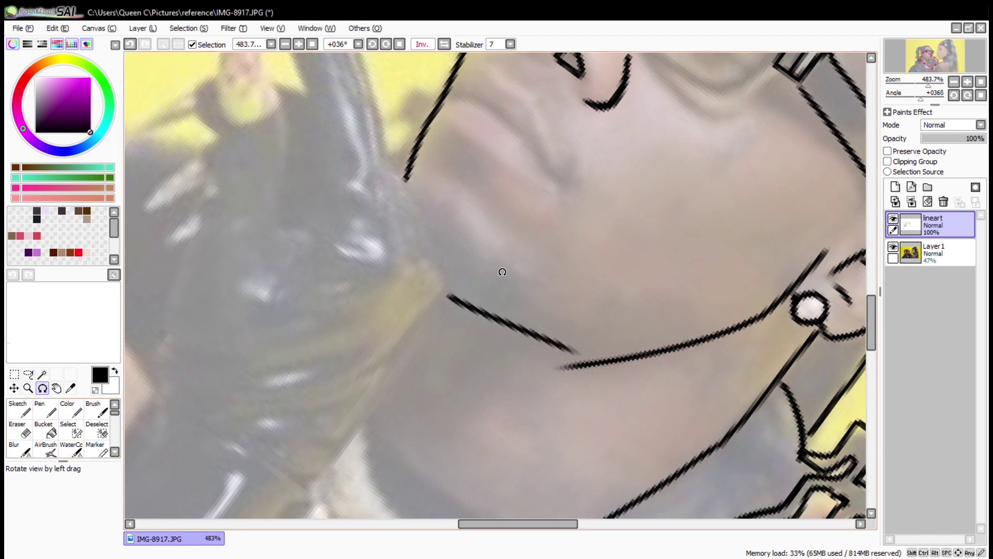
{"action": "left_click_drag", "start_coordinate": [501, 270], "coordinate": [518, 276]}
{"action": "key", "text": "n"}
{"action": "key", "text": "e"}
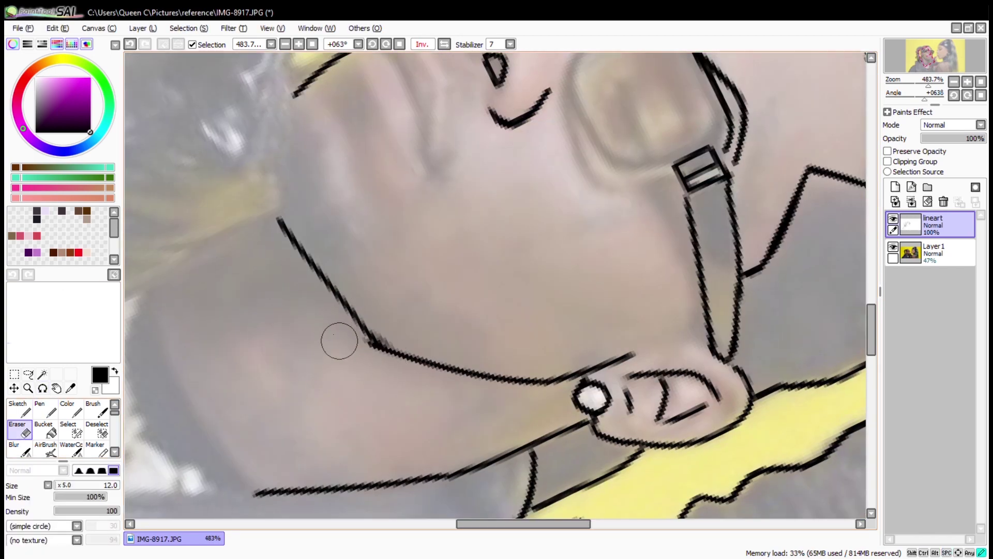
{"action": "mouse_move", "coordinate": [351, 291]}
{"action": "left_mouse_down"}
{"action": "mouse_move", "coordinate": [455, 377]}
{"action": "mouse_move", "coordinate": [443, 389]}
{"action": "left_mouse_up"}
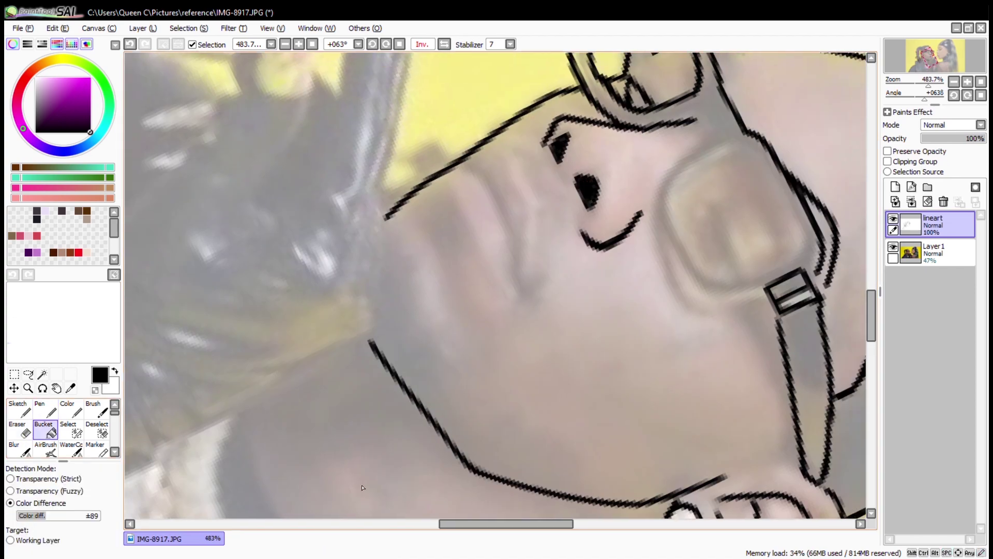
Step: Trace the outline of the man's lips
{"action": "left_click_drag", "start_coordinate": [200, 306], "coordinate": [143, 369]}
{"action": "key", "text": "n"}
{"action": "mouse_move", "coordinate": [375, 220]}
{"action": "left_mouse_down"}
{"action": "mouse_move", "coordinate": [422, 328]}
{"action": "mouse_move", "coordinate": [396, 310]}
{"action": "left_mouse_up"}
{"action": "mouse_move", "coordinate": [414, 214]}
{"action": "left_mouse_down"}
{"action": "mouse_move", "coordinate": [446, 352]}
{"action": "mouse_move", "coordinate": [434, 316]}
{"action": "mouse_move", "coordinate": [429, 346]}
{"action": "left_mouse_up"}
{"action": "key", "text": "ctrl+z"}
Step: Check the line art with the reference photo layer hidden, and erase the traced lips
{"action": "key", "text": "ctrl+0"}
{"action": "left_click", "coordinate": [893, 247]}
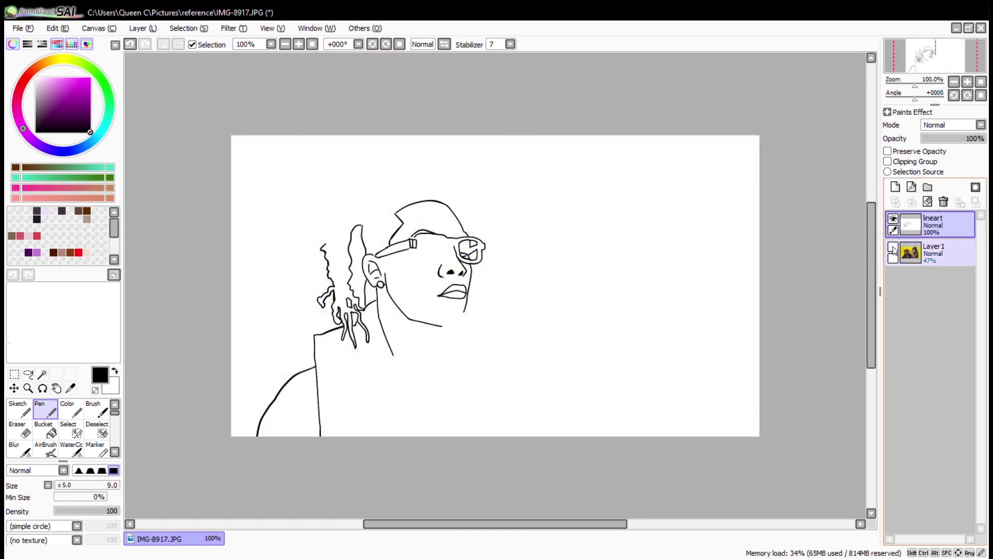
{"action": "left_click", "coordinate": [893, 248]}
{"action": "scroll", "coordinate": [450, 290], "scroll_direction": "up", "scroll_amount": 8}
{"action": "key", "text": "e"}
{"action": "mouse_move", "coordinate": [408, 290]}
{"action": "left_mouse_down"}
{"action": "mouse_move", "coordinate": [587, 232]}
{"action": "mouse_move", "coordinate": [637, 341]}
{"action": "left_mouse_up"}
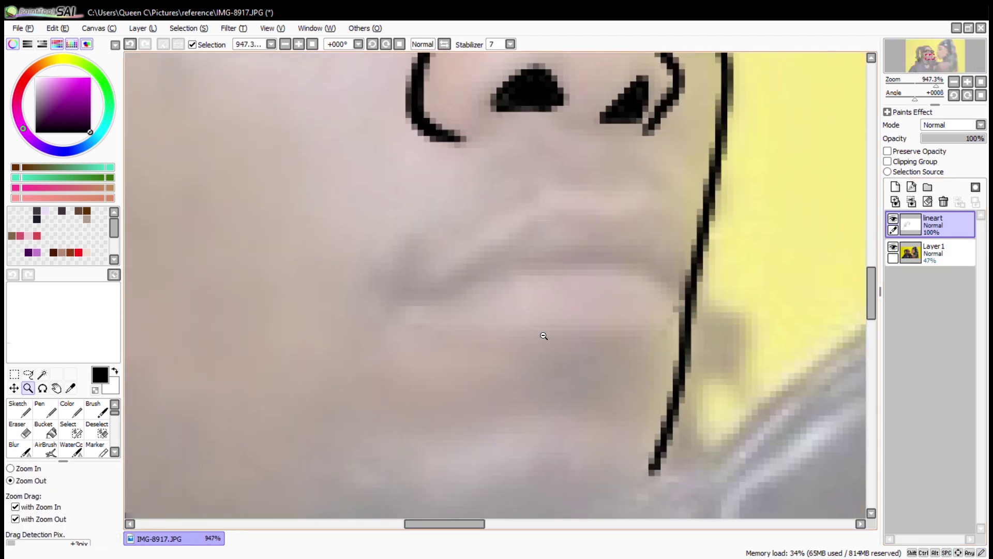
Step: Redraw the man's upper lip, mouth line and lower lip over the reference
{"action": "key", "text": "n"}
{"action": "left_click_drag", "start_coordinate": [553, 254], "coordinate": [667, 300]}
{"action": "left_click_drag", "start_coordinate": [406, 297], "coordinate": [554, 251]}
{"action": "mouse_move", "coordinate": [383, 318]}
{"action": "left_mouse_down"}
{"action": "mouse_move", "coordinate": [492, 328]}
{"action": "mouse_move", "coordinate": [664, 322]}
{"action": "left_mouse_up"}
{"action": "mouse_move", "coordinate": [388, 300]}
{"action": "left_mouse_down"}
{"action": "mouse_move", "coordinate": [439, 261]}
{"action": "mouse_move", "coordinate": [668, 297]}
{"action": "mouse_move", "coordinate": [781, 217]}
{"action": "mouse_move", "coordinate": [383, 226]}
{"action": "mouse_move", "coordinate": [518, 350]}
{"action": "mouse_move", "coordinate": [605, 254]}
{"action": "left_mouse_up"}
Step: Complete the chin and neck outline and trace the jacket's front lapel edge
{"action": "scroll", "coordinate": [268, 260], "scroll_direction": "down", "scroll_amount": 2}
{"action": "scroll", "coordinate": [362, 155], "scroll_direction": "down", "scroll_amount": 4}
{"action": "mouse_move", "coordinate": [358, 51]}
{"action": "left_mouse_down"}
{"action": "mouse_move", "coordinate": [369, 127]}
{"action": "mouse_move", "coordinate": [492, 324]}
{"action": "left_mouse_up"}
Step: Trace the wavy strands of the necklace below the neck
{"action": "scroll", "coordinate": [465, 273], "scroll_direction": "up", "scroll_amount": 3}
{"action": "scroll", "coordinate": [465, 274], "scroll_direction": "up", "scroll_amount": 2}
{"action": "mouse_move", "coordinate": [385, 312]}
{"action": "left_mouse_down"}
{"action": "mouse_move", "coordinate": [533, 359]}
{"action": "mouse_move", "coordinate": [649, 302]}
{"action": "left_mouse_up"}
{"action": "scroll", "coordinate": [395, 288], "scroll_direction": "up", "scroll_amount": 2}
{"action": "mouse_move", "coordinate": [382, 282]}
{"action": "left_mouse_down"}
{"action": "mouse_move", "coordinate": [525, 303]}
{"action": "mouse_move", "coordinate": [667, 221]}
{"action": "left_mouse_up"}
{"action": "scroll", "coordinate": [392, 236], "scroll_direction": "up", "scroll_amount": 2}
{"action": "mouse_move", "coordinate": [322, 210]}
{"action": "left_mouse_down"}
{"action": "mouse_move", "coordinate": [598, 244]}
{"action": "mouse_move", "coordinate": [732, 199]}
{"action": "left_mouse_up"}
Step: Trace the near lens opening, the lower frame around it and the nose bridge of the glasses
{"action": "key", "text": "ctrl+0"}
{"action": "left_click", "coordinate": [28, 388]}
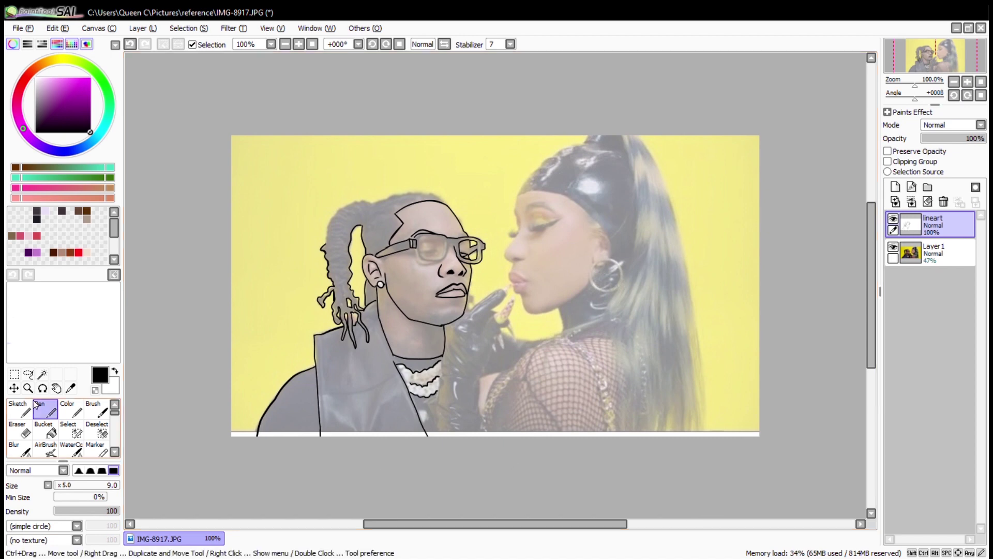
{"action": "left_click_drag", "start_coordinate": [584, 216], "coordinate": [346, 318]}
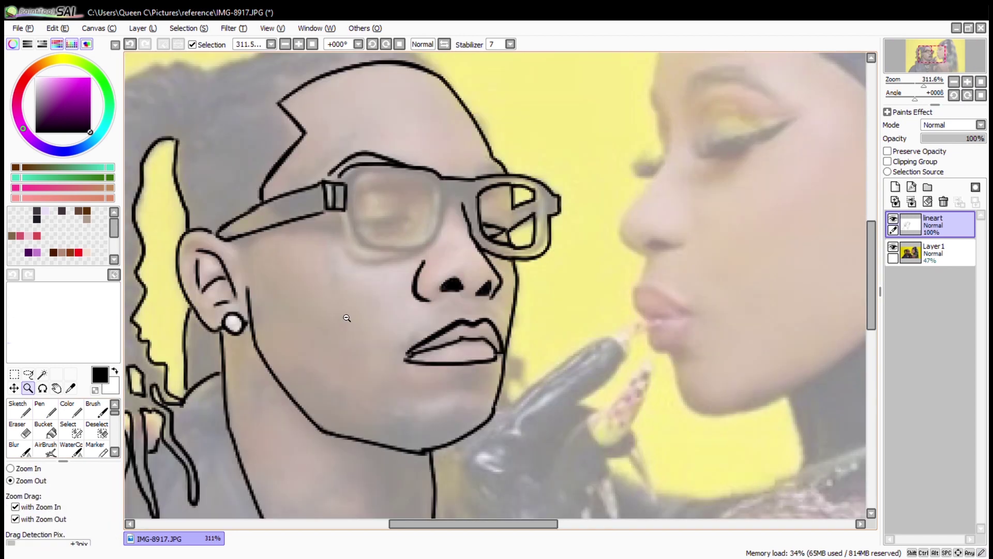
{"action": "left_click_drag", "start_coordinate": [346, 318], "coordinate": [489, 153]}
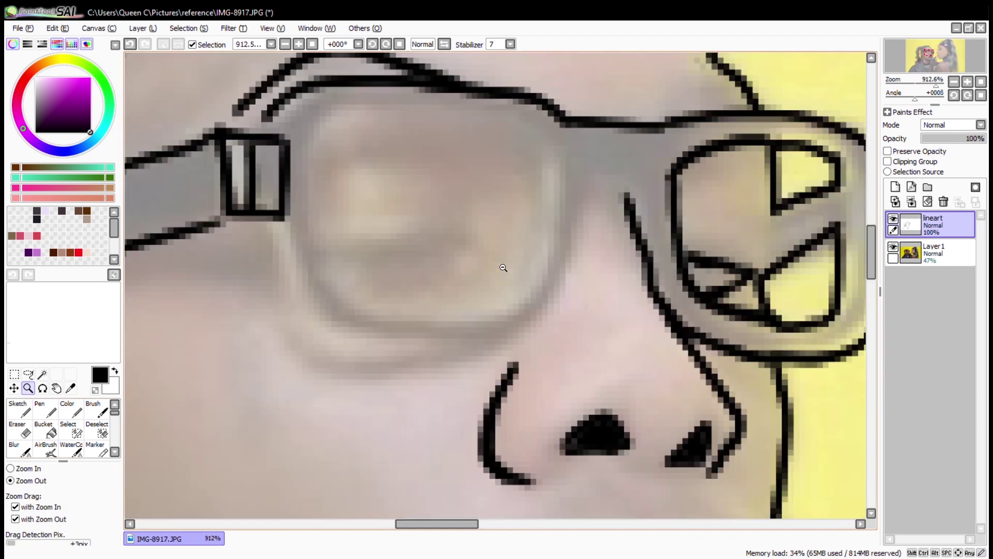
{"action": "key", "text": "n"}
{"action": "mouse_move", "coordinate": [514, 191]}
{"action": "left_mouse_down"}
{"action": "mouse_move", "coordinate": [519, 266]}
{"action": "mouse_move", "coordinate": [318, 290]}
{"action": "left_mouse_up"}
{"action": "key", "text": "ctrl+z"}
{"action": "mouse_move", "coordinate": [345, 118]}
{"action": "left_mouse_down"}
{"action": "mouse_move", "coordinate": [323, 281]}
{"action": "mouse_move", "coordinate": [532, 237]}
{"action": "mouse_move", "coordinate": [533, 166]}
{"action": "left_mouse_up"}
{"action": "mouse_move", "coordinate": [331, 122]}
{"action": "left_mouse_down"}
{"action": "mouse_move", "coordinate": [492, 126]}
{"action": "mouse_move", "coordinate": [530, 166]}
{"action": "left_mouse_up"}
{"action": "mouse_move", "coordinate": [263, 234]}
{"action": "left_mouse_down"}
{"action": "mouse_move", "coordinate": [294, 337]}
{"action": "mouse_move", "coordinate": [318, 352]}
{"action": "left_mouse_up"}
{"action": "left_click_drag", "start_coordinate": [315, 351], "coordinate": [468, 362]}
{"action": "key", "text": "ctrl+z"}
{"action": "left_click_drag", "start_coordinate": [565, 200], "coordinate": [311, 357]}
{"action": "left_click_drag", "start_coordinate": [627, 196], "coordinate": [572, 195]}
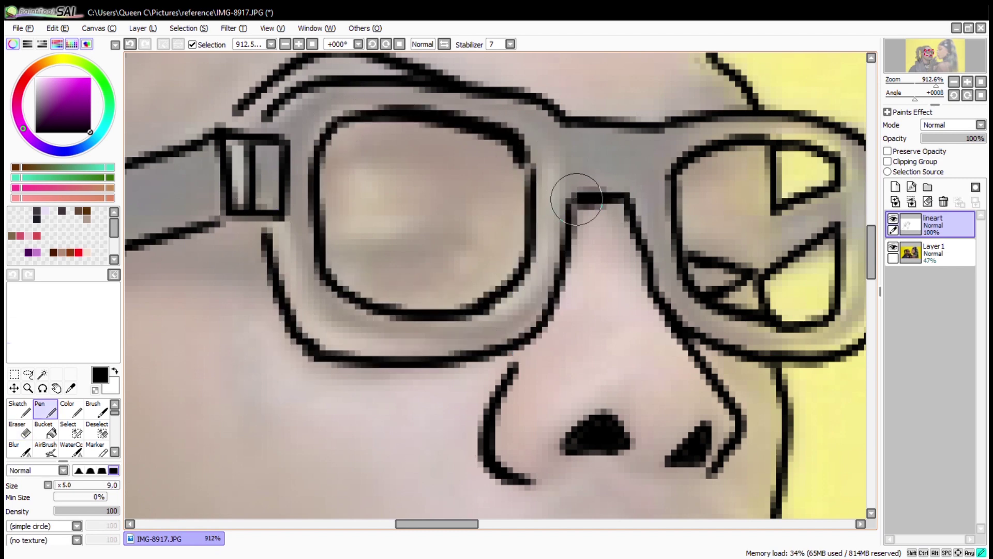
Step: Trace the half-closed eye with its eyelid and iris inside the near lens
{"action": "left_click_drag", "start_coordinate": [476, 254], "coordinate": [410, 235]}
{"action": "left_click_drag", "start_coordinate": [344, 261], "coordinate": [468, 256]}
{"action": "key", "text": "ctrl+z"}
{"action": "left_click_drag", "start_coordinate": [404, 243], "coordinate": [413, 266]}
{"action": "left_click_drag", "start_coordinate": [344, 269], "coordinate": [448, 282]}
{"action": "left_click_drag", "start_coordinate": [370, 333], "coordinate": [390, 317]}
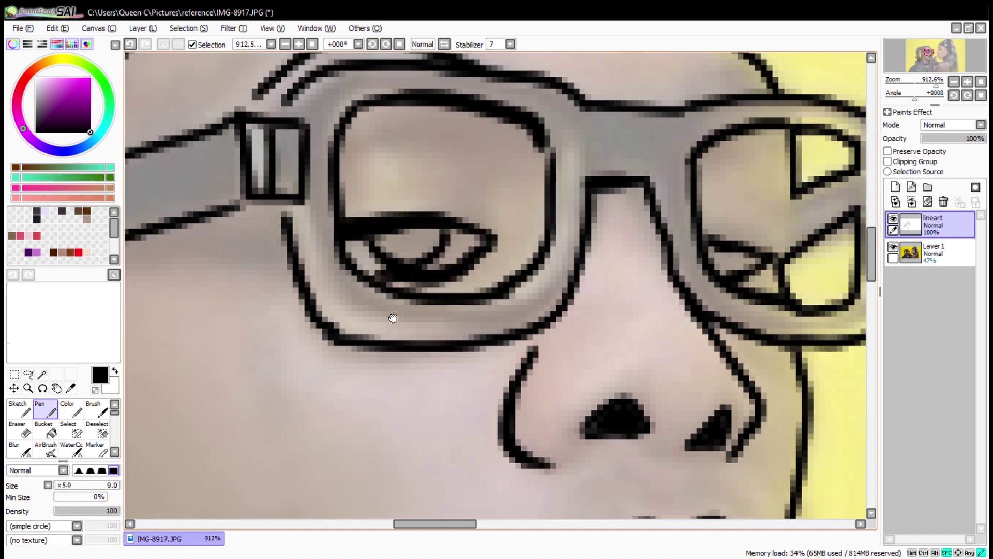
Step: Smooth the jawline between ear and chin by redrawing the curve and erasing the old angular stroke
{"action": "scroll", "coordinate": [452, 288], "scroll_direction": "down", "scroll_amount": 5}
{"action": "key", "text": "Home"}
{"action": "left_click", "coordinate": [28, 388]}
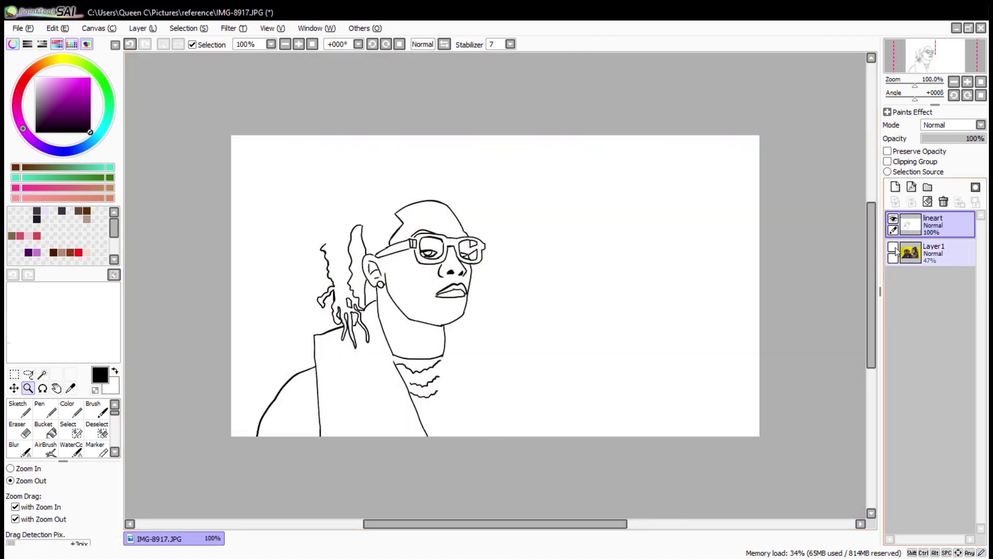
{"action": "left_click", "coordinate": [362, 148]}
{"action": "left_click_drag", "start_coordinate": [362, 148], "coordinate": [644, 276]}
{"action": "key", "text": "n"}
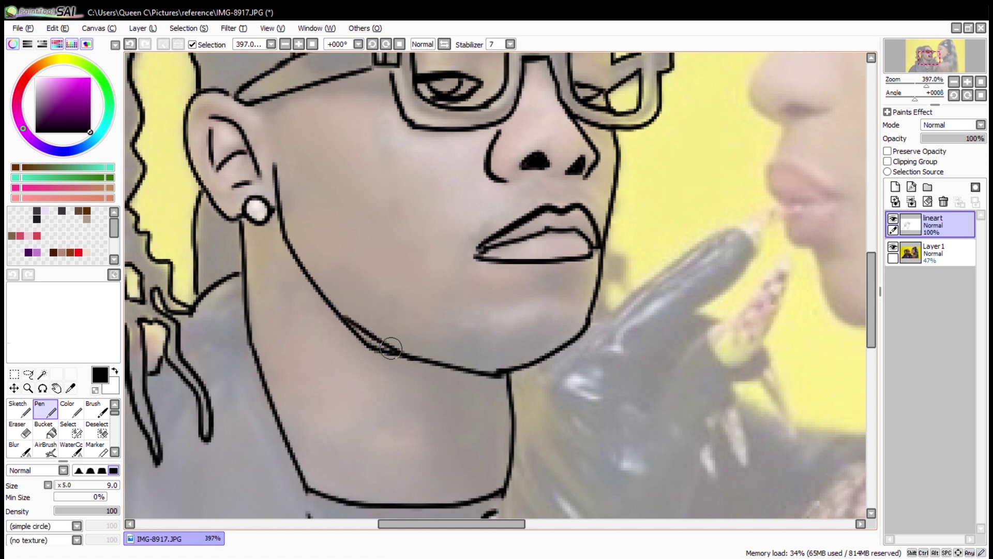
{"action": "key", "text": "e"}
{"action": "left_click_drag", "start_coordinate": [367, 342], "coordinate": [352, 344]}
{"action": "key", "text": "n"}
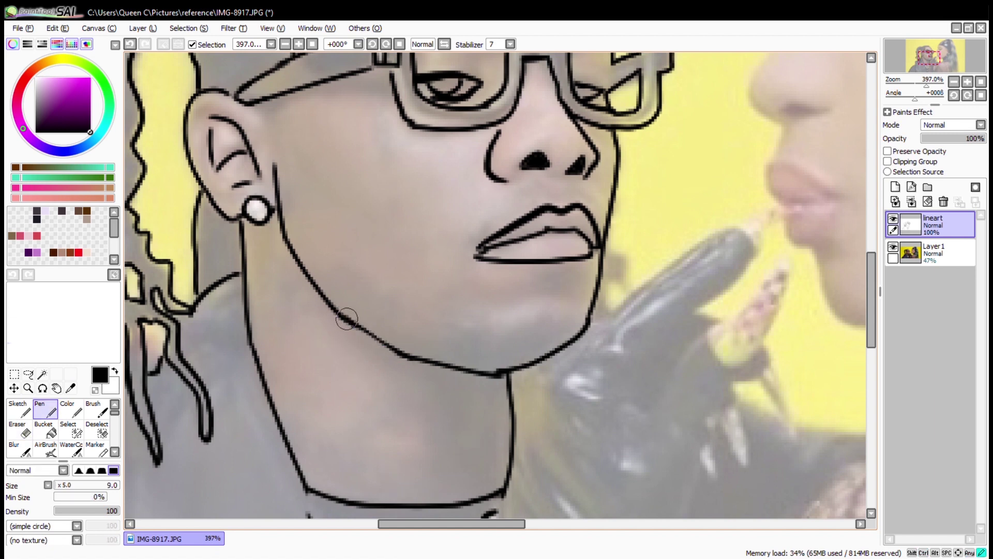
{"action": "key", "text": "e"}
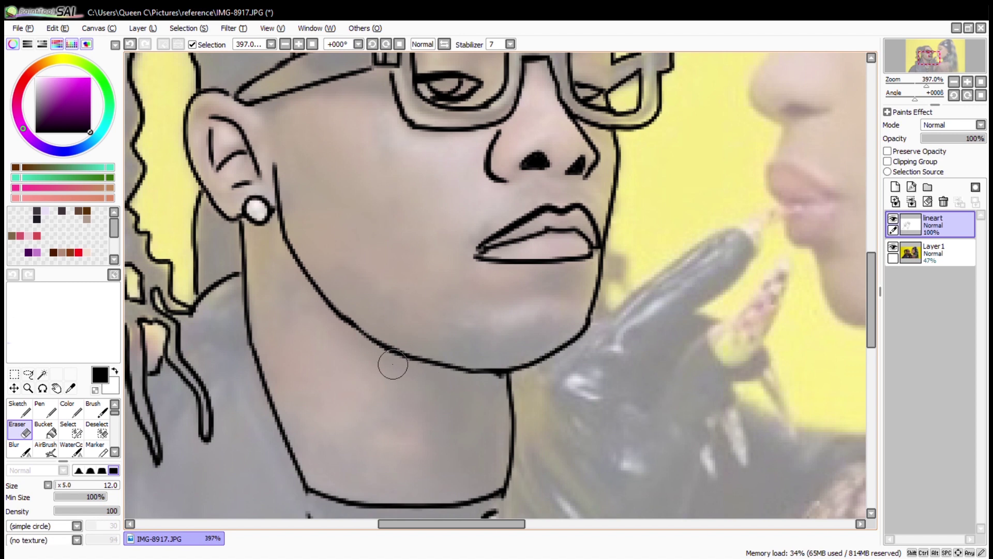
Step: Outline the jagged goatee on the chin and fill it with black
{"action": "key", "text": "n"}
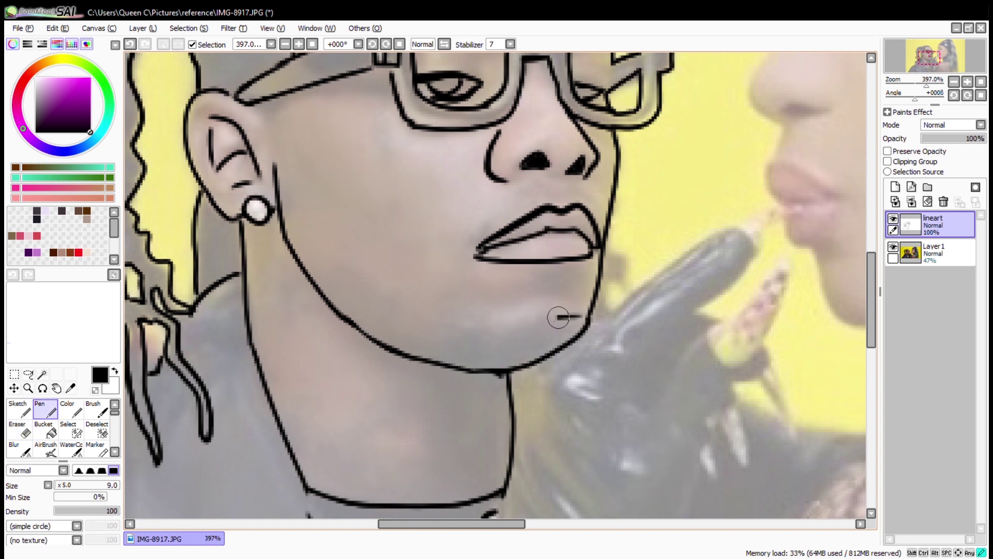
{"action": "key", "text": "g"}
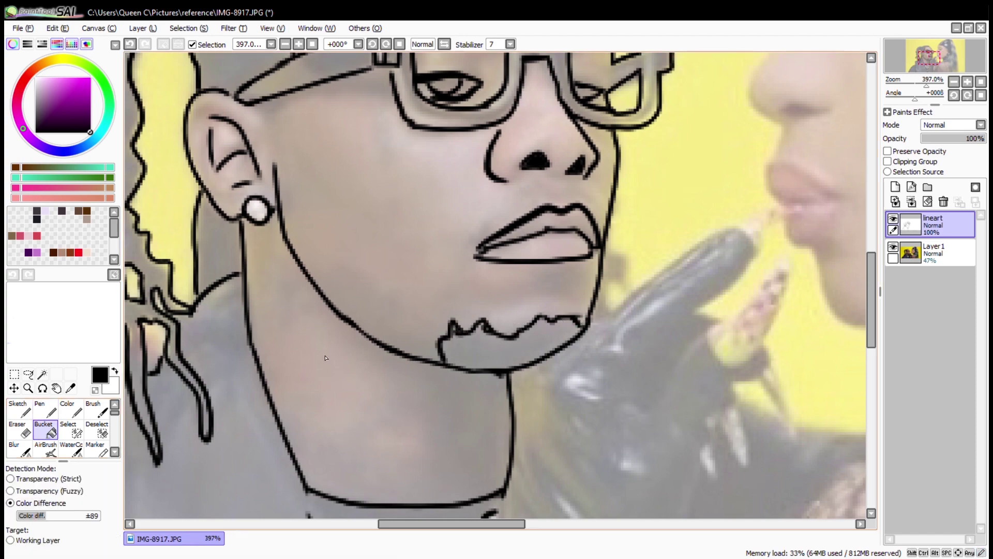
{"action": "left_click", "coordinate": [466, 336]}
Step: Lower the opacity of the reference photo on Layer1 to 38% and make the lineart layer active
{"action": "key", "text": "n"}
{"action": "key", "text": "ctrl+0"}
{"action": "left_click", "coordinate": [931, 252]}
{"action": "mouse_move", "coordinate": [951, 138]}
{"action": "left_mouse_down"}
{"action": "mouse_move", "coordinate": [983, 138]}
{"action": "mouse_move", "coordinate": [944, 139]}
{"action": "left_mouse_up"}
{"action": "left_click", "coordinate": [931, 223]}
{"action": "scroll", "coordinate": [394, 207], "scroll_direction": "up", "scroll_amount": 6}
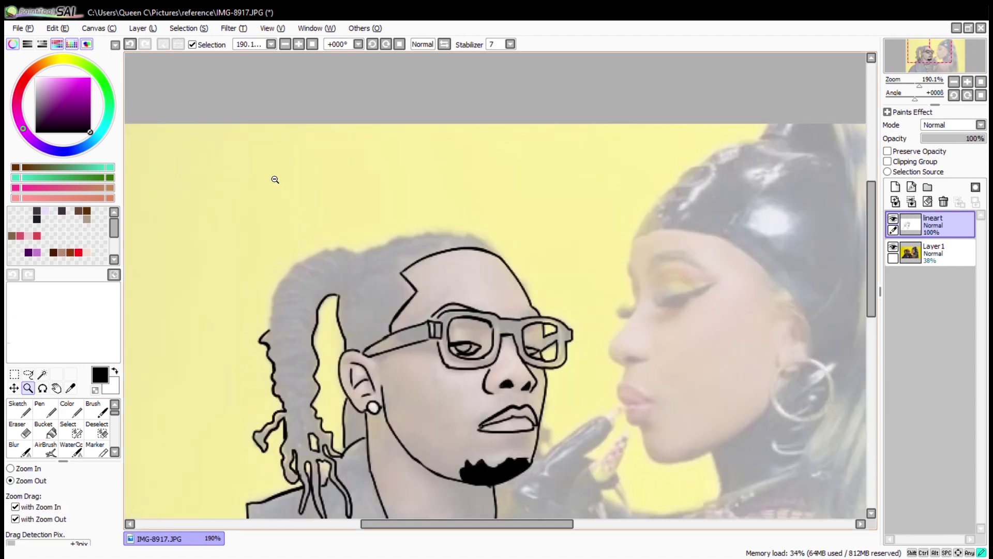
Step: Try to trace the man's forehead and cheek tattoos on Layer1 with the photo at 100% opacity
{"action": "left_click", "coordinate": [931, 253]}
{"action": "left_click", "coordinate": [983, 138]}
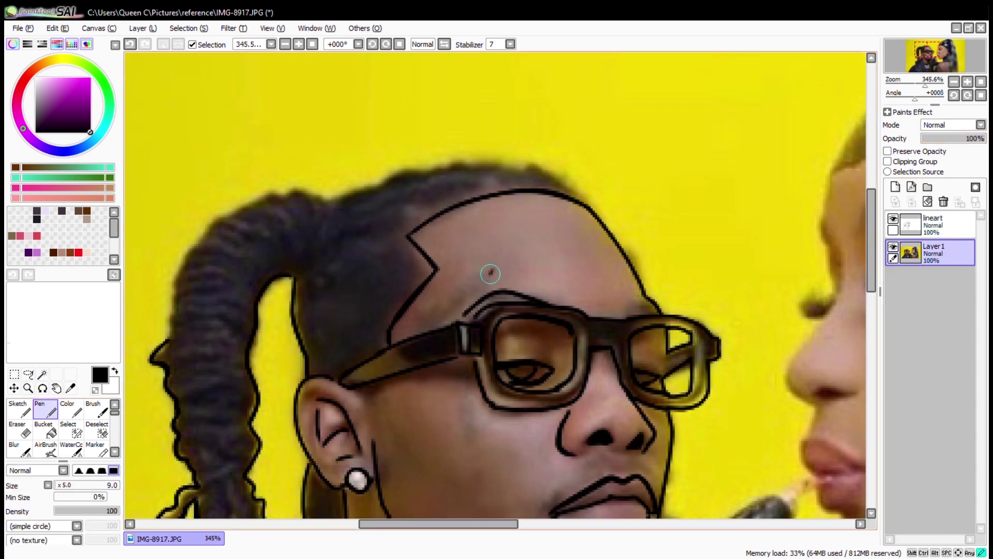
{"action": "left_click_drag", "start_coordinate": [460, 412], "coordinate": [390, 300]}
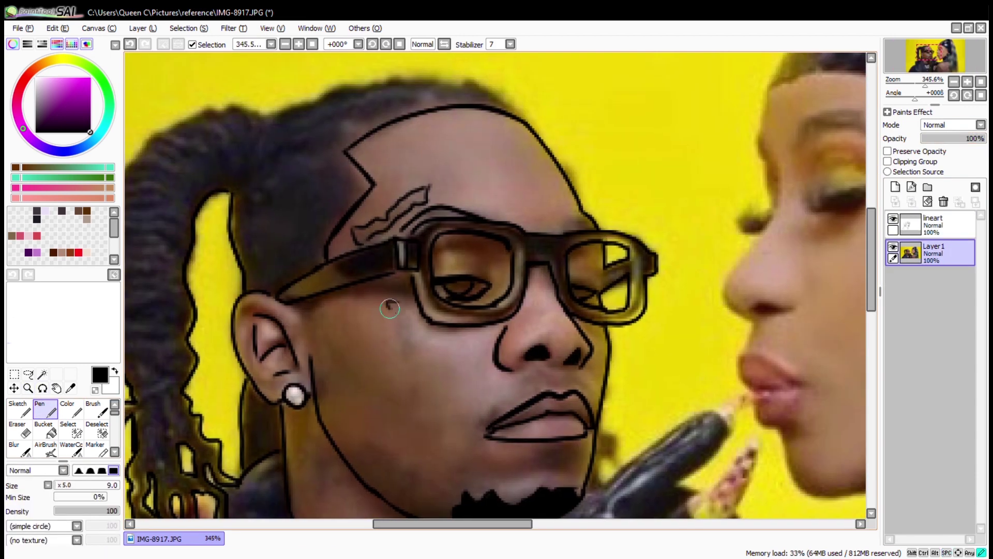
{"action": "left_click_drag", "start_coordinate": [548, 296], "coordinate": [424, 307]}
{"action": "left_click_drag", "start_coordinate": [154, 505], "coordinate": [361, 258]}
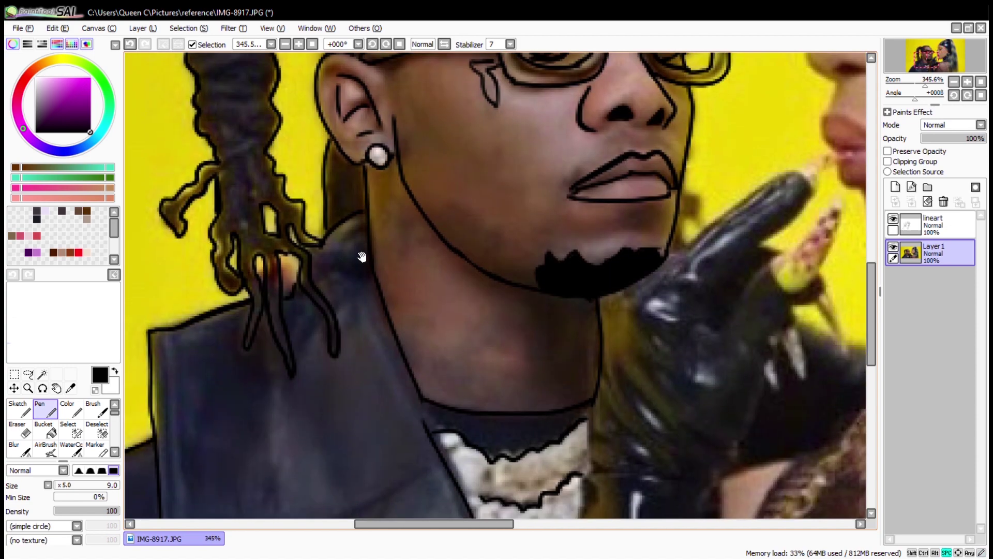
{"action": "left_click_drag", "start_coordinate": [393, 217], "coordinate": [514, 505]}
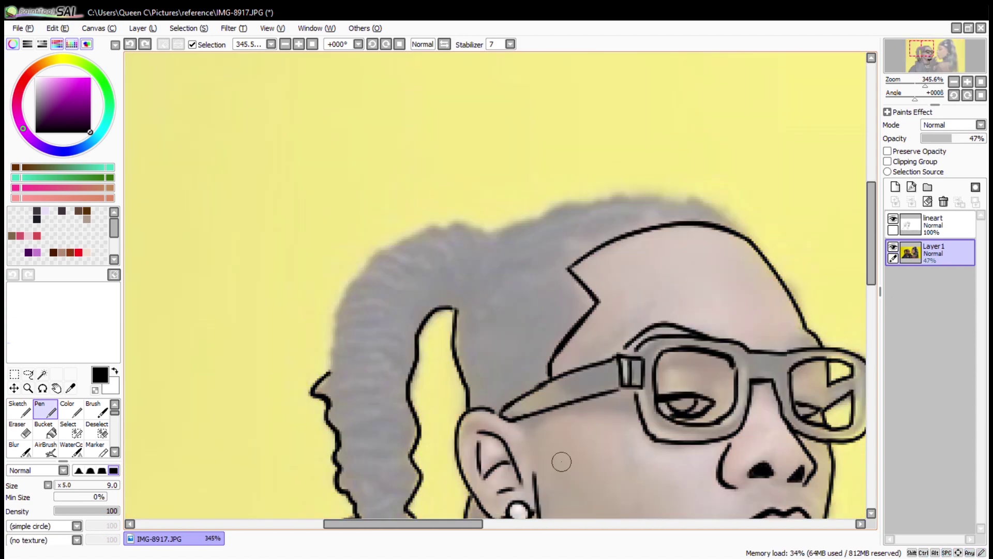
Step: Set Layer1's opacity to 90% and trace the man's ponytail and upper hair outline on the lineart layer
{"action": "left_click_drag", "start_coordinate": [980, 138], "coordinate": [963, 138]}
{"action": "left_click", "coordinate": [931, 225]}
{"action": "left_click_drag", "start_coordinate": [569, 362], "coordinate": [240, 279]}
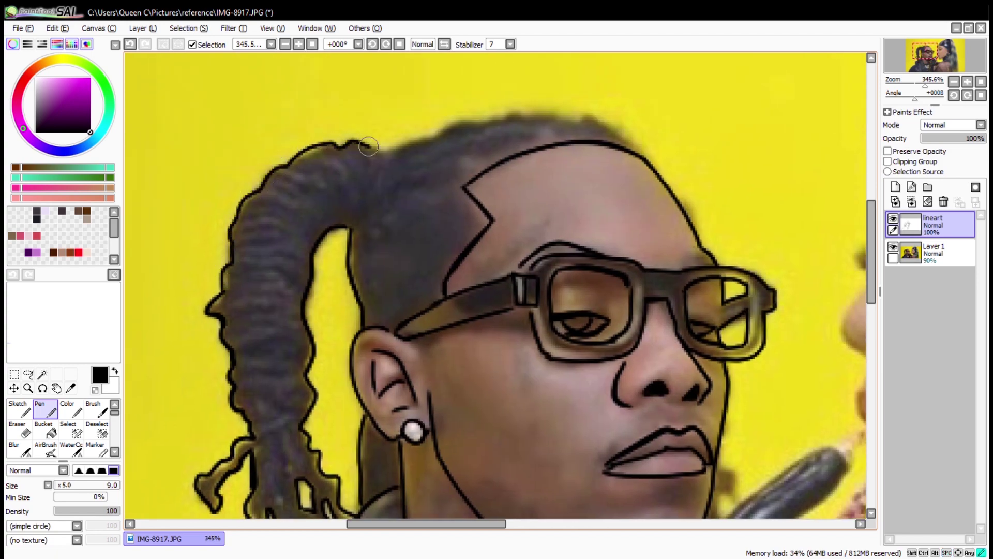
{"action": "left_click_drag", "start_coordinate": [418, 163], "coordinate": [477, 135]}
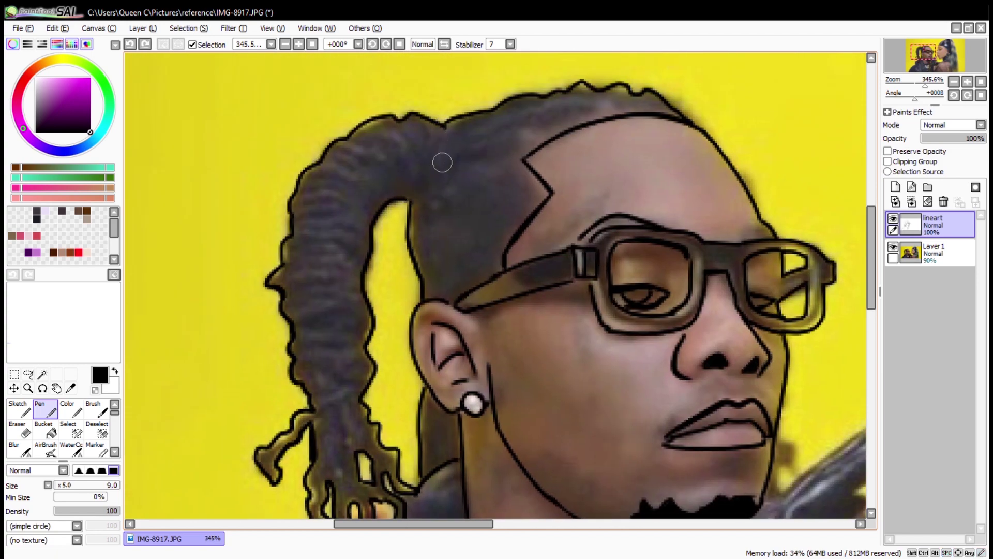
{"action": "left_click_drag", "start_coordinate": [440, 175], "coordinate": [511, 410]}
{"action": "key", "text": "ctrl+z"}
{"action": "key", "text": "ctrl+z"}
Step: Trace the upper part of the outer edge of the woman's ponytail, starting at the canvas's top border
{"action": "left_click_drag", "start_coordinate": [571, 171], "coordinate": [693, 484]}
{"action": "key", "text": "ctrl+z"}
{"action": "key", "text": "ctrl+y"}
{"action": "scroll", "coordinate": [630, 348], "scroll_direction": "down", "scroll_amount": 2}
{"action": "key", "text": "e"}
{"action": "mouse_move", "coordinate": [676, 282]}
{"action": "left_mouse_down"}
{"action": "mouse_move", "coordinate": [699, 368]}
{"action": "mouse_move", "coordinate": [226, 424]}
{"action": "left_mouse_up"}
{"action": "key", "text": "n"}
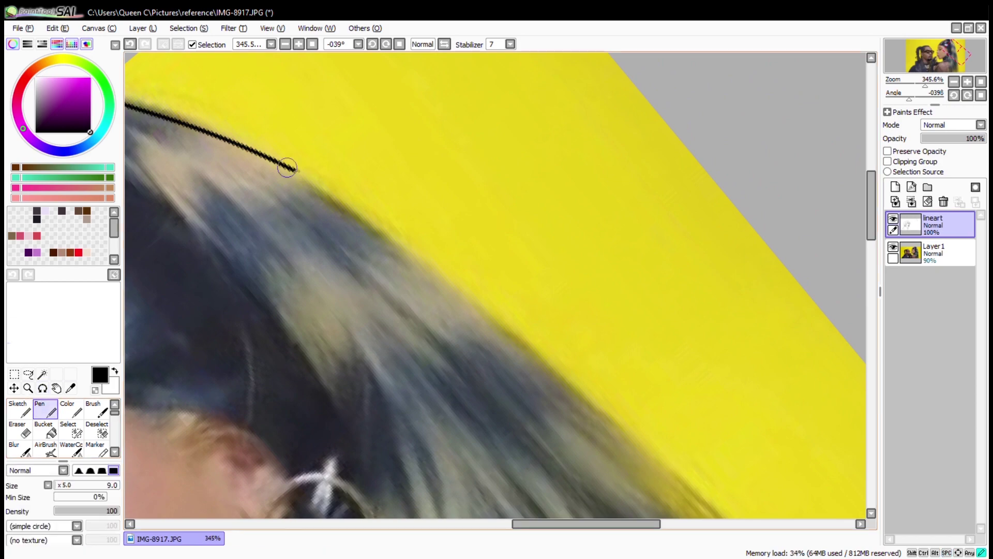
Step: Extend the outer ponytail outline downward along the woman's hair beside the yellow background
{"action": "left_click_drag", "start_coordinate": [287, 167], "coordinate": [522, 357]}
{"action": "key", "text": "ctrl+z"}
{"action": "scroll", "coordinate": [532, 281], "scroll_direction": "left", "scroll_amount": 3}
{"action": "key", "text": "ctrl+y"}
{"action": "key", "text": "e"}
{"action": "key", "text": "n"}
{"action": "scroll", "coordinate": [161, 212], "scroll_direction": "right", "scroll_amount": 5}
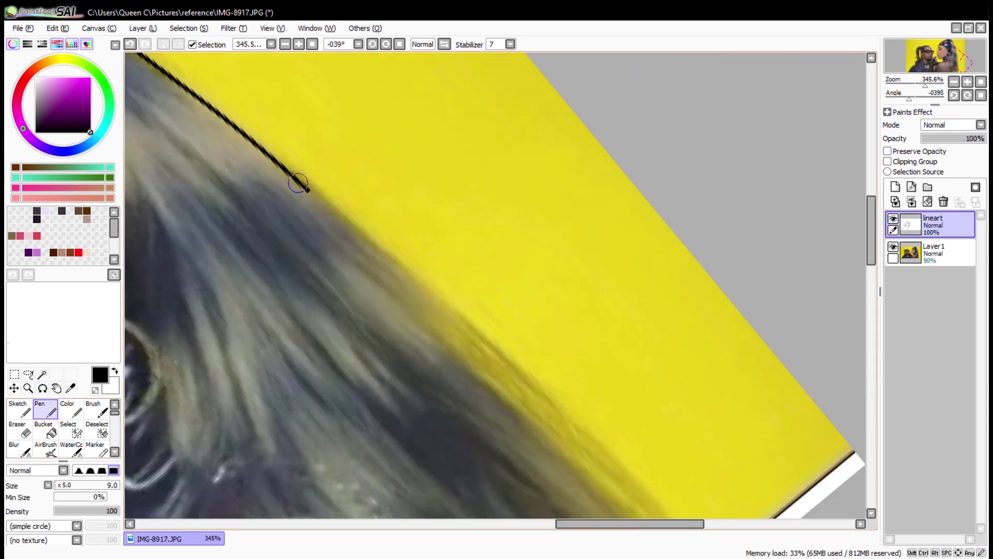
Step: Complete the outer ponytail outline down to the bottom border and join its separate segments smoothly
{"action": "key", "text": "ctrl+z"}
{"action": "scroll", "coordinate": [417, 171], "scroll_direction": "down", "scroll_amount": 3}
{"action": "key", "text": "ctrl+y"}
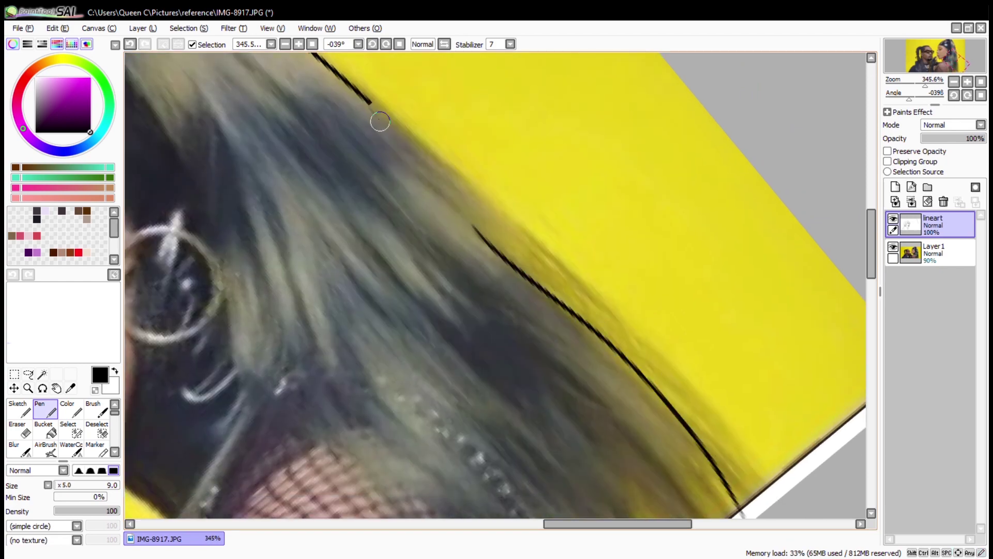
{"action": "left_click_drag", "start_coordinate": [369, 101], "coordinate": [476, 217]}
{"action": "key", "text": "e"}
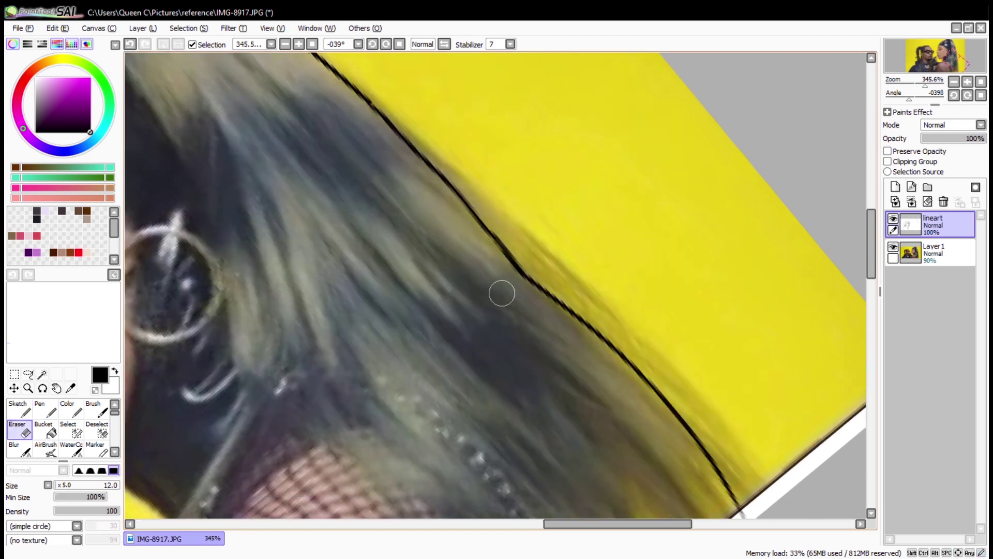
{"action": "key", "text": "n"}
Step: Draw pointed hair strands at the bottom of the ponytail and trace the upper seam between head wrap and hair
{"action": "scroll", "coordinate": [569, 280], "scroll_direction": "down", "scroll_amount": 5}
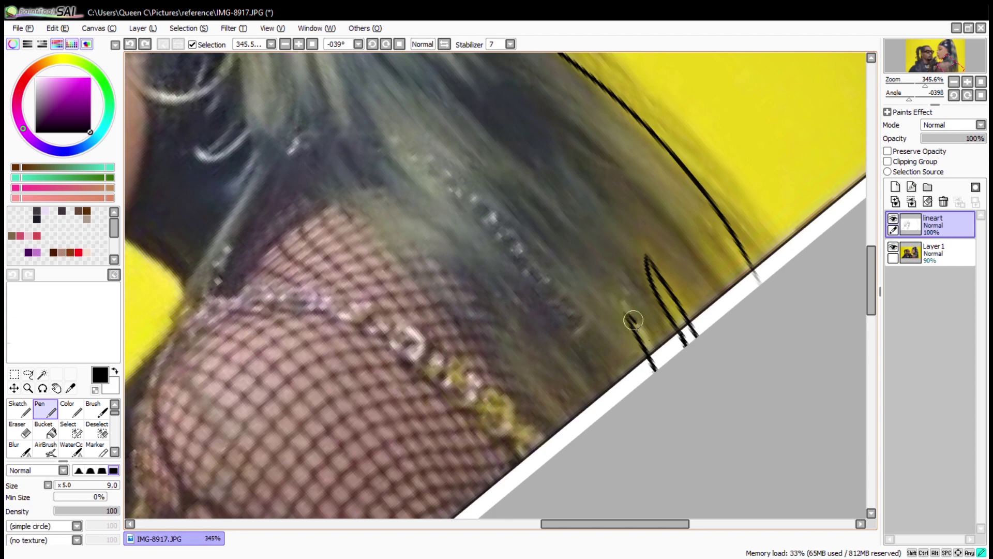
{"action": "scroll", "coordinate": [627, 313], "scroll_direction": "up", "scroll_amount": 10}
{"action": "scroll", "coordinate": [516, 340], "scroll_direction": "down", "scroll_amount": 2}
{"action": "key", "text": "e"}
{"action": "scroll", "coordinate": [501, 355], "scroll_direction": "down", "scroll_amount": 3}
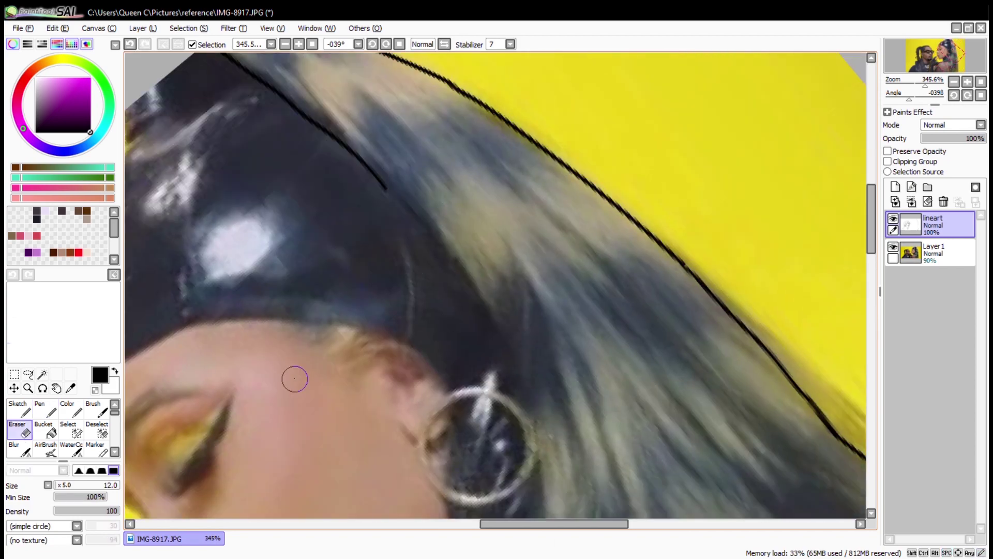
Step: Trace the ponytail's inner edge along the head wrap, past the hoop earring and down to the collar
{"action": "key", "text": "n"}
{"action": "scroll", "coordinate": [449, 336], "scroll_direction": "down", "scroll_amount": 3}
{"action": "scroll", "coordinate": [428, 266], "scroll_direction": "up", "scroll_amount": 2}
{"action": "mouse_move", "coordinate": [348, 129]}
{"action": "left_mouse_down"}
{"action": "mouse_move", "coordinate": [457, 238]}
{"action": "mouse_move", "coordinate": [492, 356]}
{"action": "left_mouse_up"}
{"action": "key", "text": "e"}
{"action": "key", "text": "n"}
{"action": "scroll", "coordinate": [491, 357], "scroll_direction": "down", "scroll_amount": 4}
{"action": "left_click_drag", "start_coordinate": [492, 183], "coordinate": [530, 338]}
{"action": "key", "text": "e"}
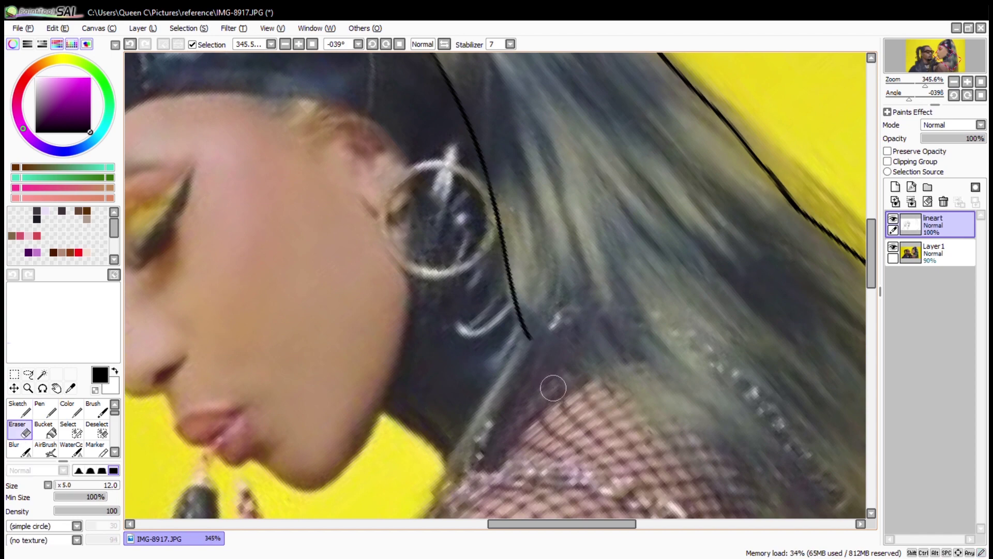
Step: Trace the lower inner edge of the hair across the fishnet shoulder and down to the canvas bottom
{"action": "key", "text": "n"}
{"action": "scroll", "coordinate": [553, 388], "scroll_direction": "down", "scroll_amount": 4}
{"action": "mouse_move", "coordinate": [357, 212]}
{"action": "left_mouse_down"}
{"action": "mouse_move", "coordinate": [590, 355]}
{"action": "mouse_move", "coordinate": [666, 492]}
{"action": "left_mouse_up"}
{"action": "key", "text": "ctrl+z"}
{"action": "key", "text": "e"}
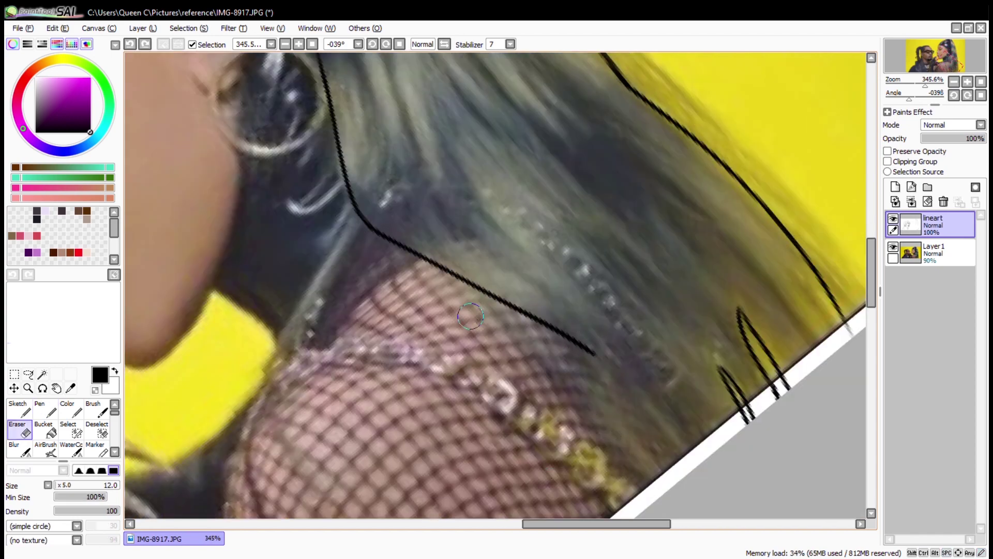
{"action": "key", "text": "n"}
{"action": "mouse_move", "coordinate": [535, 318]}
{"action": "left_mouse_down"}
{"action": "mouse_move", "coordinate": [585, 382]}
{"action": "mouse_move", "coordinate": [652, 508]}
{"action": "left_mouse_up"}
Step: Draw a long pointed strand in the lower hair and rework the junction between inner hair edge and shoulder line
{"action": "scroll", "coordinate": [651, 507], "scroll_direction": "right", "scroll_amount": 1}
{"action": "left_click_drag", "start_coordinate": [473, 220], "coordinate": [668, 473]}
{"action": "key", "text": "ctrl+z"}
{"action": "left_click_drag", "start_coordinate": [491, 238], "coordinate": [580, 300]}
{"action": "scroll", "coordinate": [456, 320], "scroll_direction": "up", "scroll_amount": 3}
{"action": "scroll", "coordinate": [456, 321], "scroll_direction": "left", "scroll_amount": 4}
{"action": "key", "text": "e"}
{"action": "key", "text": "n"}
{"action": "key", "text": "e"}
{"action": "left_click_drag", "start_coordinate": [511, 364], "coordinate": [531, 390]}
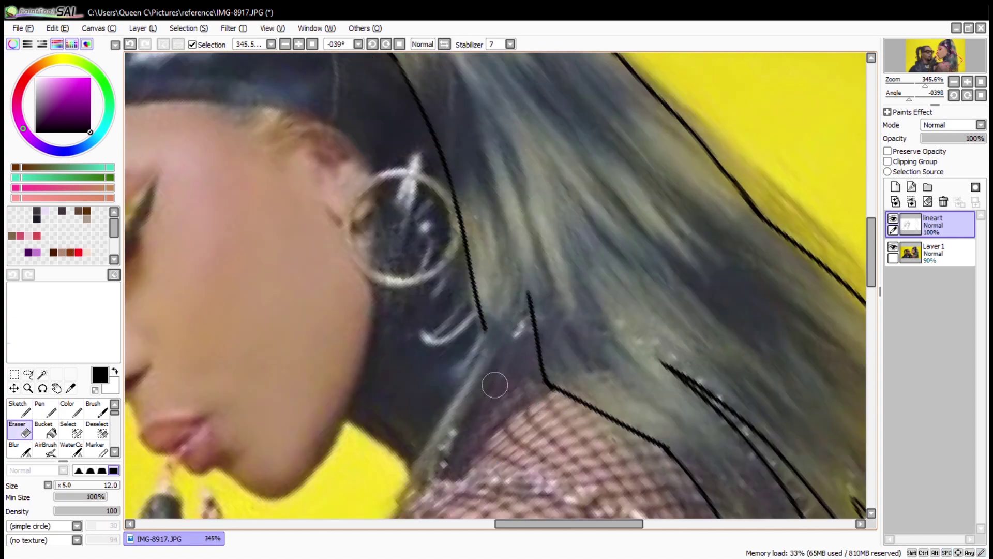
Step: Outline the woman's pointed collar between the neck and the fishnet shoulder and clean up its corners
{"action": "key", "text": "n"}
{"action": "scroll", "coordinate": [495, 385], "scroll_direction": "down", "scroll_amount": 2}
{"action": "scroll", "coordinate": [495, 385], "scroll_direction": "left", "scroll_amount": 2}
{"action": "left_click_drag", "start_coordinate": [627, 193], "coordinate": [536, 379]}
{"action": "left_click_drag", "start_coordinate": [582, 227], "coordinate": [509, 371]}
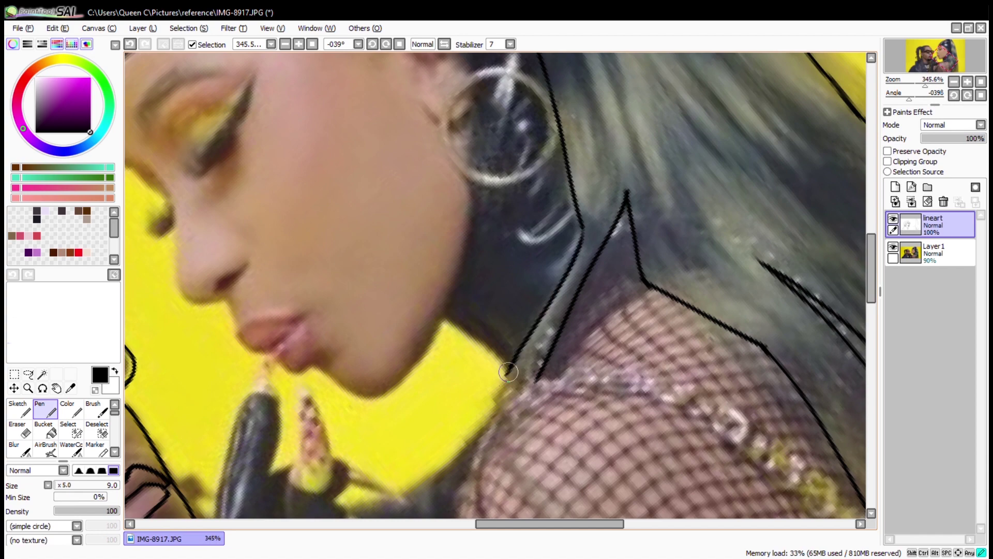
{"action": "key", "text": "e"}
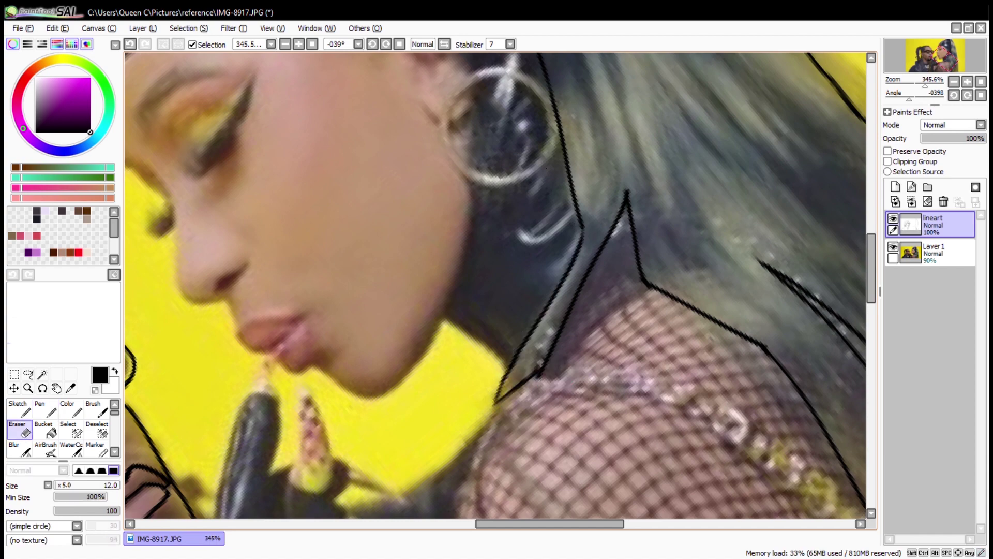
Step: Trace the front outline of the woman's head wrap from the canvas's top border to the forehead
{"action": "key", "text": "n"}
{"action": "scroll", "coordinate": [401, 267], "scroll_direction": "up", "scroll_amount": 5}
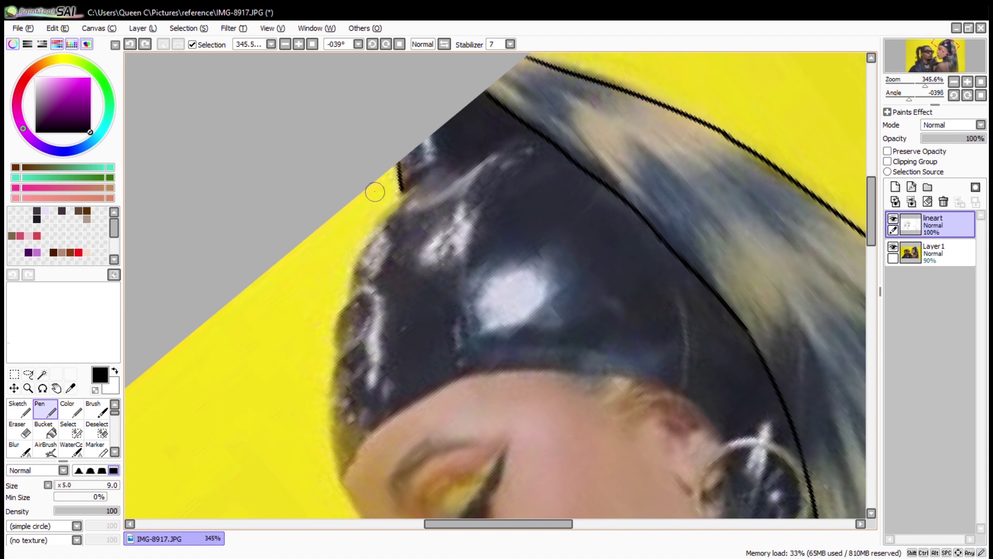
{"action": "left_click_drag", "start_coordinate": [401, 190], "coordinate": [509, 131]}
{"action": "key", "text": "ctrl+z"}
{"action": "mouse_move", "coordinate": [487, 133]}
{"action": "left_mouse_down"}
{"action": "mouse_move", "coordinate": [533, 196]}
{"action": "mouse_move", "coordinate": [562, 362]}
{"action": "left_mouse_up"}
{"action": "key", "text": "ctrl+z"}
{"action": "left_click_drag", "start_coordinate": [552, 277], "coordinate": [565, 414]}
Step: Trace the woman's profile through forehead, lashes, nose, lips and chin, including the fingernail at her mouth
{"action": "mouse_move", "coordinate": [381, 250]}
{"action": "left_mouse_down"}
{"action": "mouse_move", "coordinate": [533, 470]}
{"action": "mouse_move", "coordinate": [349, 207]}
{"action": "left_mouse_up"}
{"action": "left_click_drag", "start_coordinate": [227, 170], "coordinate": [284, 219]}
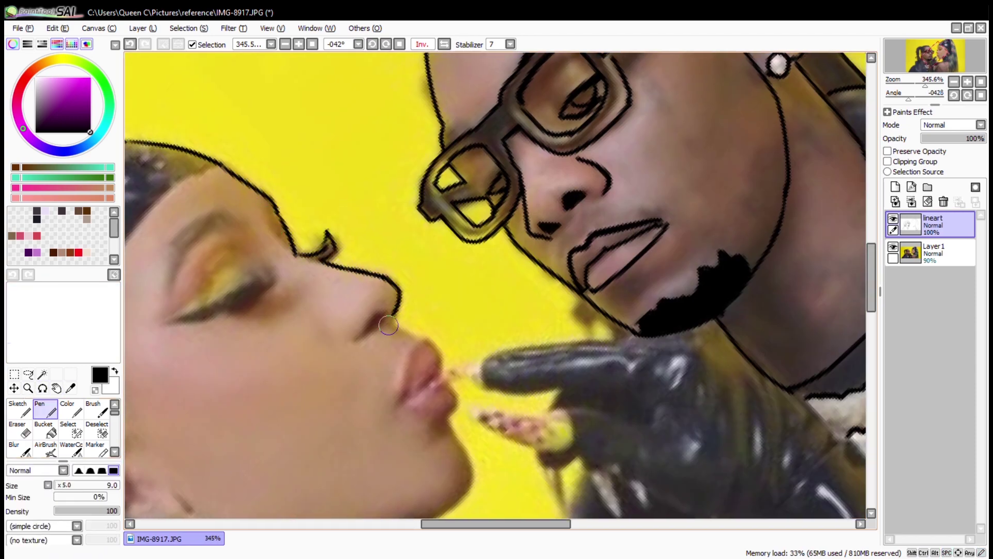
{"action": "scroll", "coordinate": [304, 294], "scroll_direction": "down", "scroll_amount": 3}
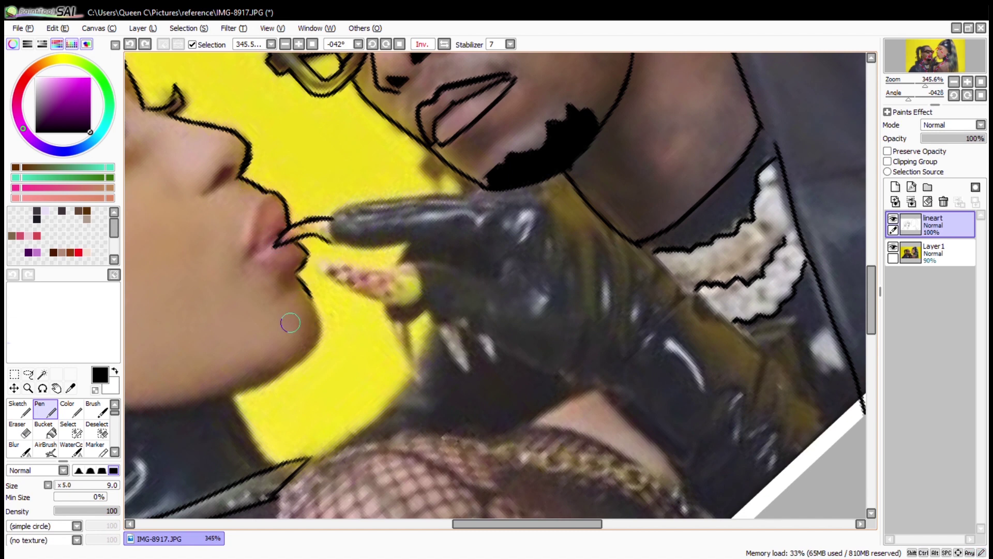
{"action": "left_click_drag", "start_coordinate": [292, 362], "coordinate": [437, 308]}
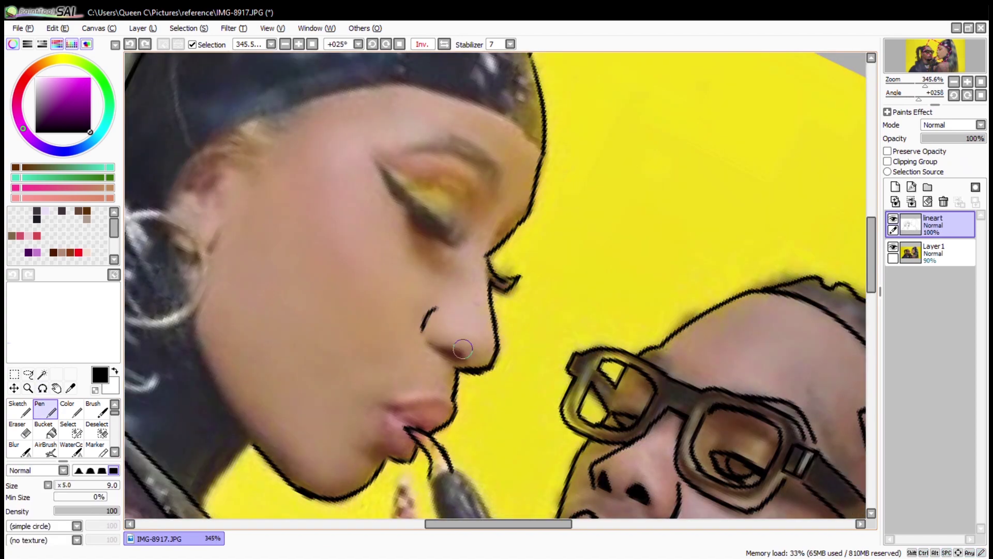
Step: Outline the woman's eyebrow with an upper and a lower curve meeting in points
{"action": "scroll", "coordinate": [439, 350], "scroll_direction": "up", "scroll_amount": 3}
{"action": "mouse_move", "coordinate": [527, 260]}
{"action": "left_mouse_down"}
{"action": "mouse_move", "coordinate": [443, 217]}
{"action": "mouse_move", "coordinate": [458, 207]}
{"action": "left_mouse_up"}
{"action": "key", "text": "ctrl+z"}
{"action": "key", "text": "e"}
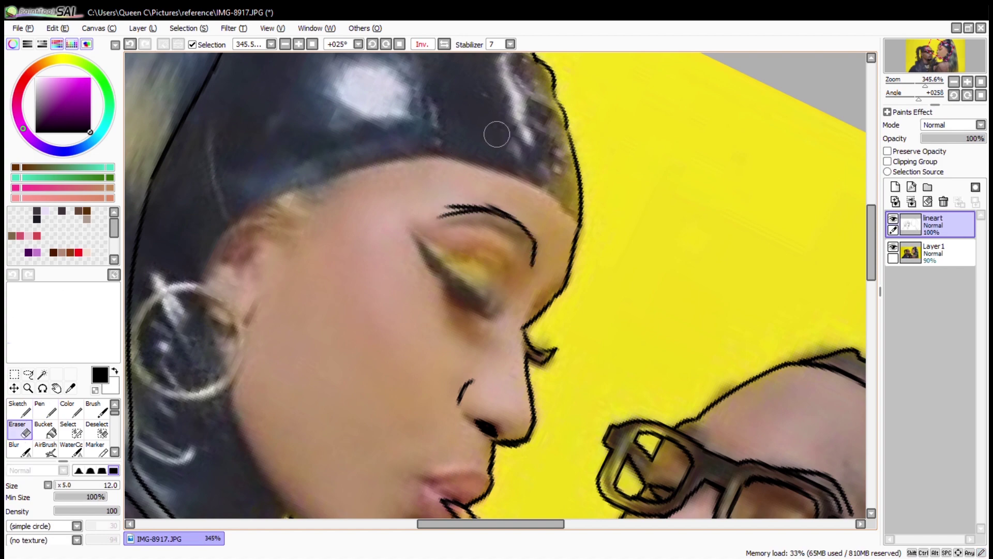
{"action": "key", "text": "n"}
{"action": "scroll", "coordinate": [448, 159], "scroll_direction": "up", "scroll_amount": 3}
{"action": "left_click_drag", "start_coordinate": [331, 227], "coordinate": [403, 251]}
{"action": "mouse_move", "coordinate": [258, 281]}
{"action": "left_mouse_down"}
{"action": "mouse_move", "coordinate": [181, 286]}
{"action": "mouse_move", "coordinate": [435, 354]}
{"action": "mouse_move", "coordinate": [652, 254]}
{"action": "left_mouse_up"}
Step: Outline the woman's winged eyeliner along the closed lid and fill it with black
{"action": "left_click_drag", "start_coordinate": [382, 215], "coordinate": [569, 416]}
{"action": "mouse_move", "coordinate": [357, 188]}
{"action": "left_mouse_down"}
{"action": "mouse_move", "coordinate": [465, 347]}
{"action": "mouse_move", "coordinate": [566, 421]}
{"action": "left_mouse_up"}
{"action": "key", "text": "g"}
{"action": "key", "text": "n"}
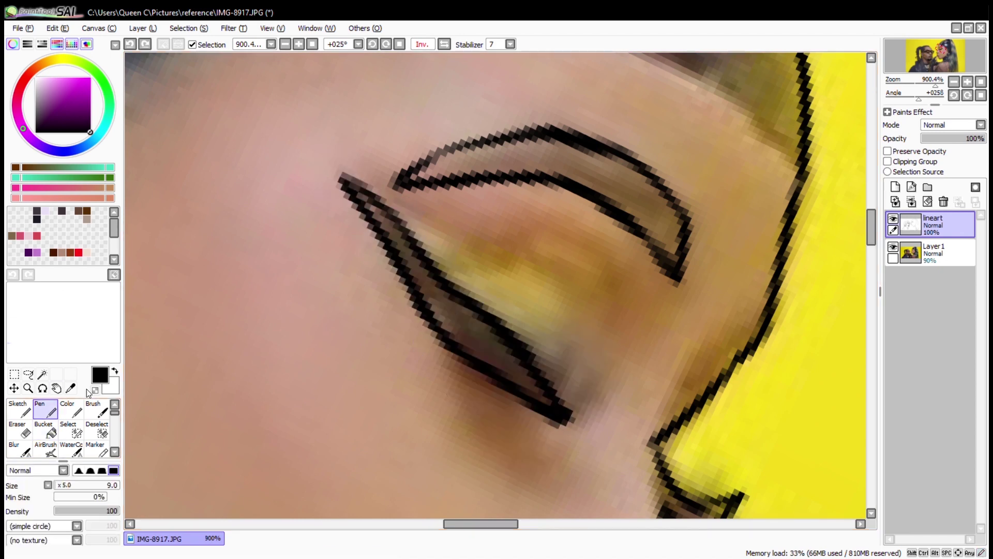
{"action": "left_click_drag", "start_coordinate": [343, 180], "coordinate": [413, 269]}
{"action": "mouse_move", "coordinate": [380, 222]}
{"action": "left_mouse_down"}
{"action": "mouse_move", "coordinate": [472, 328]}
{"action": "mouse_move", "coordinate": [538, 382]}
{"action": "left_mouse_up"}
{"action": "left_click_drag", "start_coordinate": [522, 235], "coordinate": [605, 313]}
Step: Fit the whole canvas in view and check the line art with the reference photo hidden and shown
{"action": "key", "text": "ctrl+0"}
{"action": "left_click", "coordinate": [893, 247]}
{"action": "left_click", "coordinate": [28, 388]}
{"action": "left_click", "coordinate": [894, 247]}
{"action": "left_click", "coordinate": [893, 246]}
Step: Trace the lower edge of the woman's head wrap from the forehead around to the ear
{"action": "left_click_drag", "start_coordinate": [533, 227], "coordinate": [290, 413]}
{"action": "key", "text": "n"}
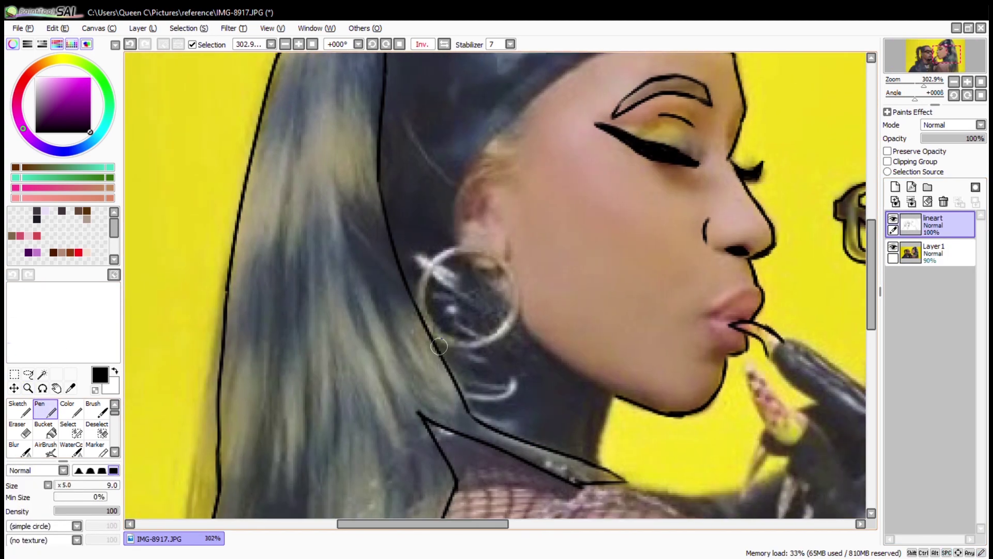
{"action": "key", "text": "z"}
{"action": "mouse_move", "coordinate": [443, 388]}
{"action": "left_mouse_down"}
{"action": "mouse_move", "coordinate": [401, 427]}
{"action": "mouse_move", "coordinate": [304, 336]}
{"action": "mouse_move", "coordinate": [361, 395]}
{"action": "mouse_move", "coordinate": [313, 118]}
{"action": "mouse_move", "coordinate": [514, 215]}
{"action": "left_mouse_up"}
{"action": "key", "text": "n"}
{"action": "key", "text": "ctrl+z"}
{"action": "mouse_move", "coordinate": [310, 106]}
{"action": "left_mouse_down"}
{"action": "mouse_move", "coordinate": [435, 159]}
{"action": "mouse_move", "coordinate": [362, 196]}
{"action": "mouse_move", "coordinate": [271, 220]}
{"action": "left_mouse_up"}
{"action": "key", "text": "r"}
{"action": "key", "text": "n"}
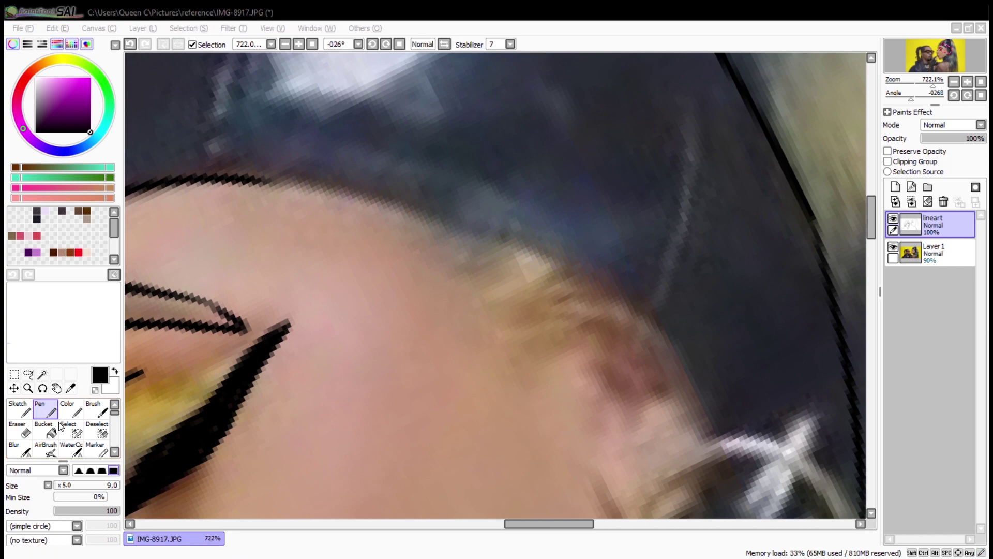
{"action": "mouse_move", "coordinate": [248, 178]}
{"action": "left_mouse_down"}
{"action": "mouse_move", "coordinate": [344, 195]}
{"action": "mouse_move", "coordinate": [705, 417]}
{"action": "mouse_move", "coordinate": [572, 222]}
{"action": "mouse_move", "coordinate": [377, 228]}
{"action": "mouse_move", "coordinate": [426, 248]}
{"action": "left_mouse_up"}
{"action": "scroll", "coordinate": [426, 249], "scroll_direction": "up", "scroll_amount": 10}
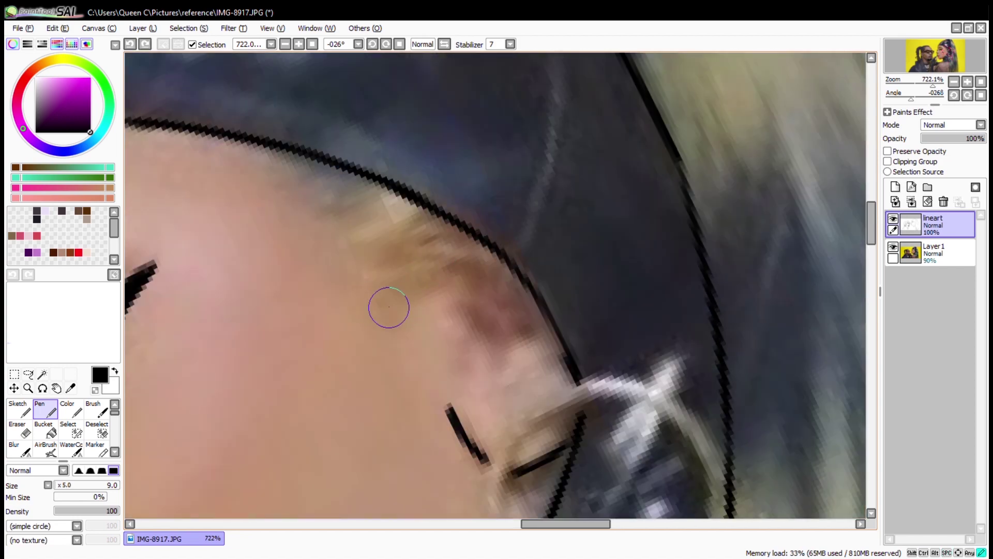
Step: Trace the woman's ear details, hoop earring and the jaw and neck edges beside it
{"action": "left_click_drag", "start_coordinate": [388, 307], "coordinate": [487, 256]}
{"action": "left_click_drag", "start_coordinate": [290, 191], "coordinate": [362, 306]}
{"action": "left_click_drag", "start_coordinate": [399, 339], "coordinate": [295, 195]}
{"action": "mouse_move", "coordinate": [375, 321]}
{"action": "left_mouse_down"}
{"action": "mouse_move", "coordinate": [550, 415]}
{"action": "mouse_move", "coordinate": [375, 318]}
{"action": "mouse_move", "coordinate": [406, 416]}
{"action": "left_mouse_up"}
{"action": "mouse_move", "coordinate": [445, 233]}
{"action": "left_mouse_down"}
{"action": "mouse_move", "coordinate": [589, 310]}
{"action": "mouse_move", "coordinate": [354, 325]}
{"action": "mouse_move", "coordinate": [456, 230]}
{"action": "mouse_move", "coordinate": [355, 325]}
{"action": "mouse_move", "coordinate": [463, 472]}
{"action": "mouse_move", "coordinate": [589, 395]}
{"action": "left_mouse_up"}
Step: Outline the raised gloved finger and clean up its line near the man's chin
{"action": "mouse_move", "coordinate": [382, 452]}
{"action": "left_mouse_down"}
{"action": "mouse_move", "coordinate": [485, 260]}
{"action": "mouse_move", "coordinate": [461, 261]}
{"action": "left_mouse_up"}
{"action": "key", "text": "e"}
{"action": "key", "text": "n"}
{"action": "left_click_drag", "start_coordinate": [459, 406], "coordinate": [630, 80]}
Step: Trace the long patterned fingernail on the gloved hand and fill it with a crosshatch of diagonal lines
{"action": "mouse_move", "coordinate": [536, 217]}
{"action": "left_mouse_down"}
{"action": "mouse_move", "coordinate": [631, 342]}
{"action": "mouse_move", "coordinate": [536, 155]}
{"action": "mouse_move", "coordinate": [538, 192]}
{"action": "left_mouse_up"}
{"action": "key", "text": "ctrl+z"}
{"action": "key", "text": "ctrl+z"}
{"action": "left_click_drag", "start_coordinate": [517, 145], "coordinate": [532, 166]}
{"action": "mouse_move", "coordinate": [532, 166]}
{"action": "left_mouse_down"}
{"action": "mouse_move", "coordinate": [598, 150]}
{"action": "mouse_move", "coordinate": [461, 261]}
{"action": "mouse_move", "coordinate": [470, 222]}
{"action": "mouse_move", "coordinate": [309, 213]}
{"action": "mouse_move", "coordinate": [434, 455]}
{"action": "mouse_move", "coordinate": [426, 390]}
{"action": "mouse_move", "coordinate": [443, 211]}
{"action": "left_mouse_up"}
{"action": "mouse_move", "coordinate": [443, 211]}
{"action": "left_mouse_down"}
{"action": "mouse_move", "coordinate": [508, 306]}
{"action": "mouse_move", "coordinate": [479, 227]}
{"action": "left_mouse_up"}
{"action": "mouse_move", "coordinate": [478, 227]}
{"action": "left_mouse_down"}
{"action": "mouse_move", "coordinate": [540, 362]}
{"action": "mouse_move", "coordinate": [516, 208]}
{"action": "mouse_move", "coordinate": [468, 395]}
{"action": "mouse_move", "coordinate": [445, 243]}
{"action": "mouse_move", "coordinate": [487, 300]}
{"action": "mouse_move", "coordinate": [494, 77]}
{"action": "mouse_move", "coordinate": [468, 104]}
{"action": "mouse_move", "coordinate": [423, 238]}
{"action": "mouse_move", "coordinate": [491, 124]}
{"action": "mouse_move", "coordinate": [476, 181]}
{"action": "mouse_move", "coordinate": [446, 228]}
{"action": "left_mouse_up"}
{"action": "mouse_move", "coordinate": [426, 262]}
{"action": "left_mouse_down"}
{"action": "mouse_move", "coordinate": [491, 213]}
{"action": "mouse_move", "coordinate": [451, 269]}
{"action": "left_mouse_up"}
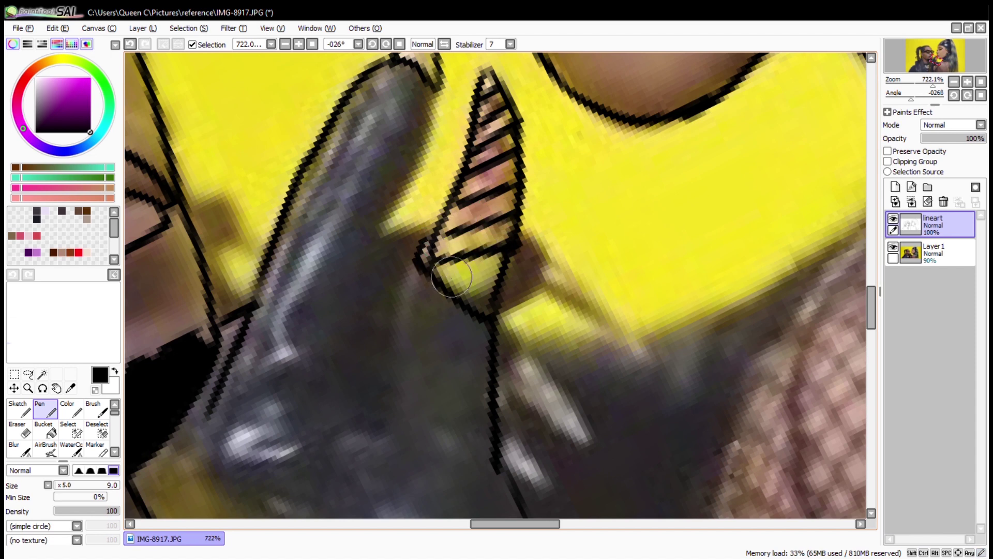
{"action": "left_click_drag", "start_coordinate": [481, 86], "coordinate": [459, 182]}
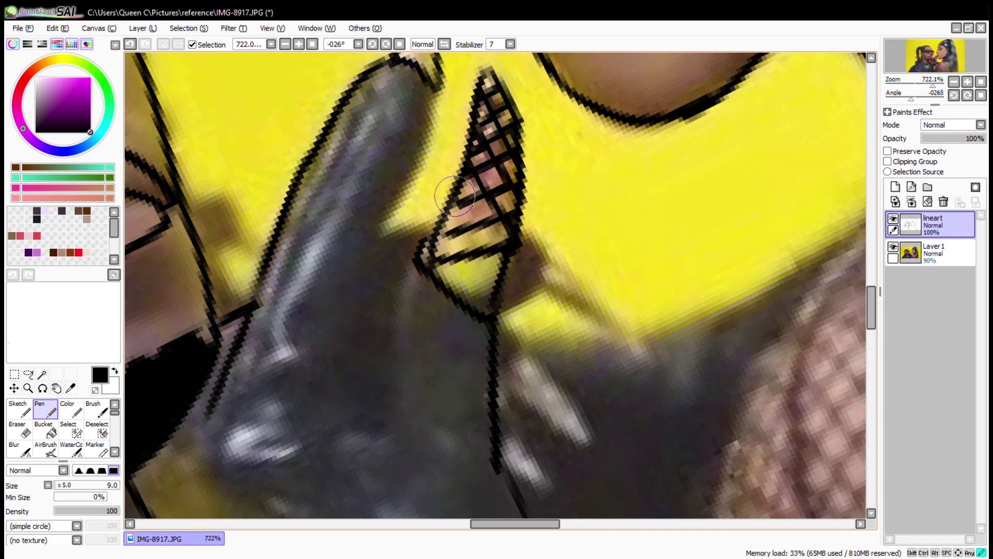
{"action": "key", "text": "ctrl+z"}
{"action": "key", "text": "ctrl+z"}
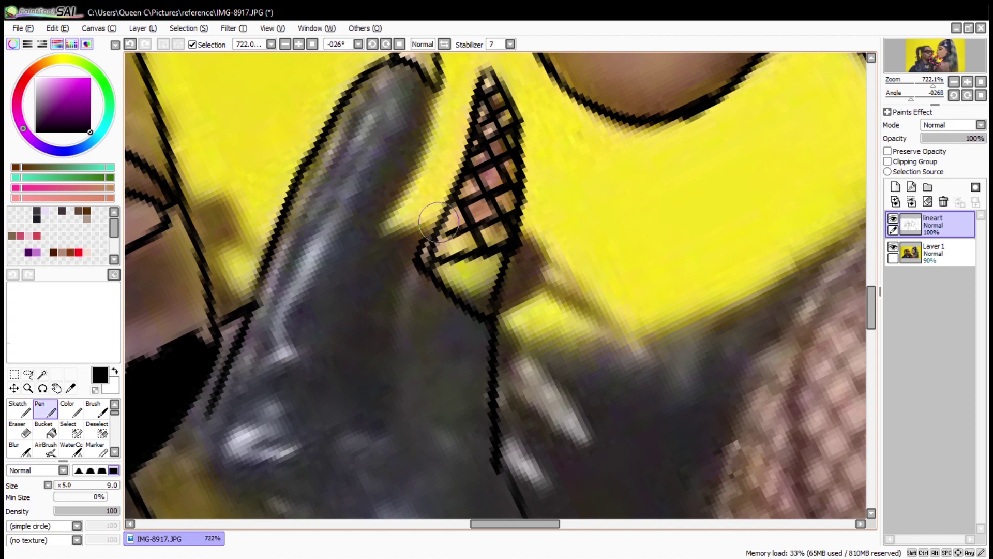
Step: Trace the remaining gloved fingers and pointed nails below the crosshatched nail
{"action": "mouse_move", "coordinate": [487, 290]}
{"action": "left_mouse_down"}
{"action": "mouse_move", "coordinate": [436, 224]}
{"action": "mouse_move", "coordinate": [525, 294]}
{"action": "mouse_move", "coordinate": [455, 239]}
{"action": "mouse_move", "coordinate": [528, 326]}
{"action": "mouse_move", "coordinate": [399, 222]}
{"action": "mouse_move", "coordinate": [473, 326]}
{"action": "left_mouse_up"}
{"action": "mouse_move", "coordinate": [440, 171]}
{"action": "left_mouse_down"}
{"action": "mouse_move", "coordinate": [394, 328]}
{"action": "mouse_move", "coordinate": [494, 343]}
{"action": "mouse_move", "coordinate": [734, 171]}
{"action": "left_mouse_up"}
{"action": "left_click_drag", "start_coordinate": [742, 406], "coordinate": [328, 406]}
{"action": "mouse_move", "coordinate": [463, 150]}
{"action": "left_mouse_down"}
{"action": "mouse_move", "coordinate": [264, 282]}
{"action": "mouse_move", "coordinate": [439, 150]}
{"action": "mouse_move", "coordinate": [295, 185]}
{"action": "mouse_move", "coordinate": [328, 240]}
{"action": "mouse_move", "coordinate": [455, 93]}
{"action": "left_mouse_up"}
{"action": "mouse_move", "coordinate": [455, 93]}
{"action": "left_mouse_down"}
{"action": "mouse_move", "coordinate": [436, 321]}
{"action": "mouse_move", "coordinate": [572, 137]}
{"action": "mouse_move", "coordinate": [454, 111]}
{"action": "left_mouse_up"}
{"action": "left_click_drag", "start_coordinate": [454, 111], "coordinate": [399, 388]}
{"action": "key", "text": "ctrl+z"}
Step: Outline the gloved forearm and the woman's shoulder, upper arm and chest down to the canvas bottom
{"action": "left_click_drag", "start_coordinate": [426, 160], "coordinate": [473, 266]}
{"action": "left_click_drag", "start_coordinate": [538, 96], "coordinate": [465, 419]}
{"action": "mouse_move", "coordinate": [466, 419]}
{"action": "left_mouse_down"}
{"action": "mouse_move", "coordinate": [409, 337]}
{"action": "mouse_move", "coordinate": [426, 402]}
{"action": "left_mouse_up"}
{"action": "left_click_drag", "start_coordinate": [499, 308], "coordinate": [520, 331]}
{"action": "mouse_move", "coordinate": [430, 352]}
{"action": "left_mouse_down"}
{"action": "mouse_move", "coordinate": [365, 463]}
{"action": "mouse_move", "coordinate": [337, 362]}
{"action": "left_mouse_up"}
{"action": "left_click_drag", "start_coordinate": [288, 166], "coordinate": [698, 394]}
{"action": "left_click_drag", "start_coordinate": [714, 396], "coordinate": [631, 365]}
Step: Inspect the complete line art of both figures with the reference photo hidden
{"action": "scroll", "coordinate": [599, 295], "scroll_direction": "down", "scroll_amount": 5}
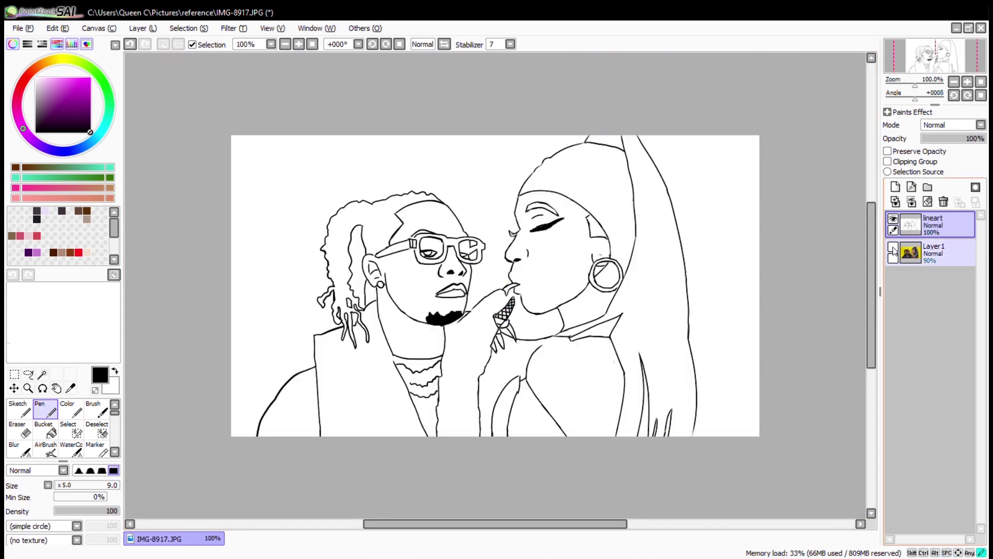
{"action": "left_click", "coordinate": [28, 388]}
{"action": "scroll", "coordinate": [517, 282], "scroll_direction": "up", "scroll_amount": 5}
{"action": "key", "text": "n"}
{"action": "mouse_move", "coordinate": [388, 288]}
{"action": "left_mouse_down"}
{"action": "mouse_move", "coordinate": [532, 365]}
{"action": "mouse_move", "coordinate": [532, 454]}
{"action": "left_mouse_up"}
{"action": "left_click", "coordinate": [981, 80]}
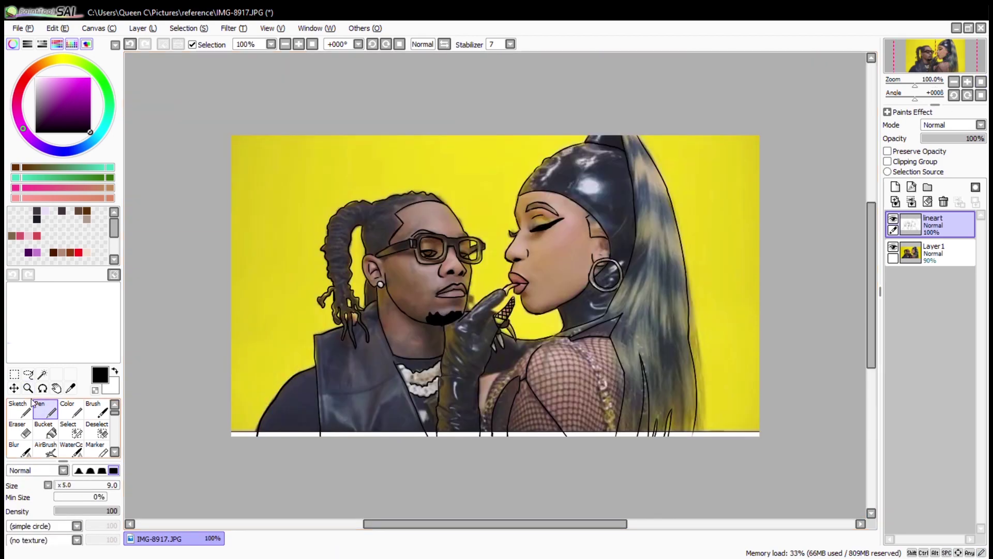
Step: Trace the links of the chain running over the woman's fishnet shoulder down to the canvas bottom
{"action": "scroll", "coordinate": [664, 357], "scroll_direction": "up", "scroll_amount": 5}
{"action": "left_click_drag", "start_coordinate": [227, 101], "coordinate": [300, 85]}
{"action": "mouse_move", "coordinate": [277, 85]}
{"action": "left_mouse_down"}
{"action": "mouse_move", "coordinate": [326, 81]}
{"action": "mouse_move", "coordinate": [408, 141]}
{"action": "mouse_move", "coordinate": [399, 136]}
{"action": "left_mouse_up"}
{"action": "key", "text": "ctrl+z"}
{"action": "key", "text": "ctrl+z"}
{"action": "mouse_move", "coordinate": [303, 95]}
{"action": "left_mouse_down"}
{"action": "mouse_move", "coordinate": [432, 189]}
{"action": "mouse_move", "coordinate": [475, 265]}
{"action": "left_mouse_up"}
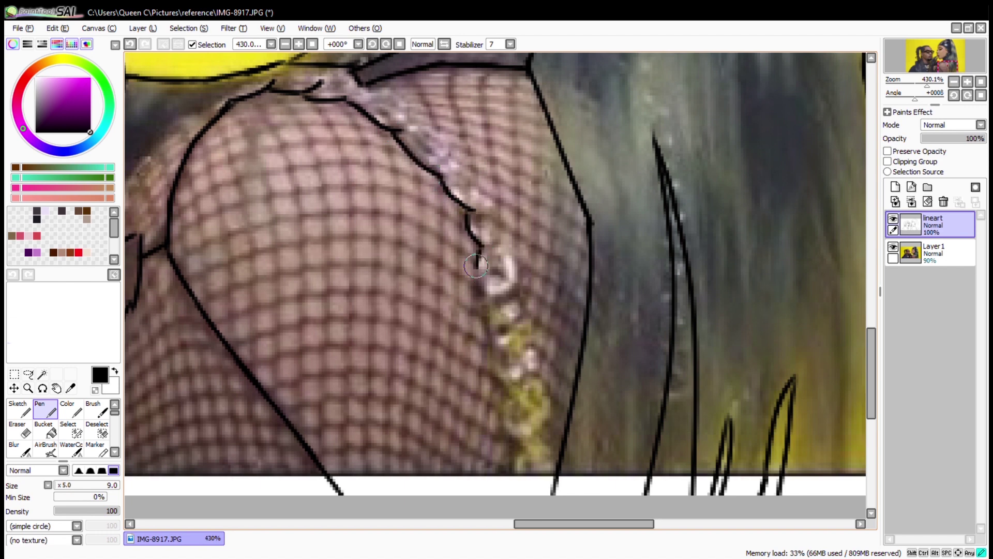
{"action": "left_click_drag", "start_coordinate": [490, 341], "coordinate": [515, 473]}
{"action": "left_click_drag", "start_coordinate": [554, 450], "coordinate": [535, 428]}
{"action": "mouse_move", "coordinate": [524, 335]}
{"action": "left_mouse_down"}
{"action": "mouse_move", "coordinate": [478, 198]}
{"action": "mouse_move", "coordinate": [369, 93]}
{"action": "left_mouse_up"}
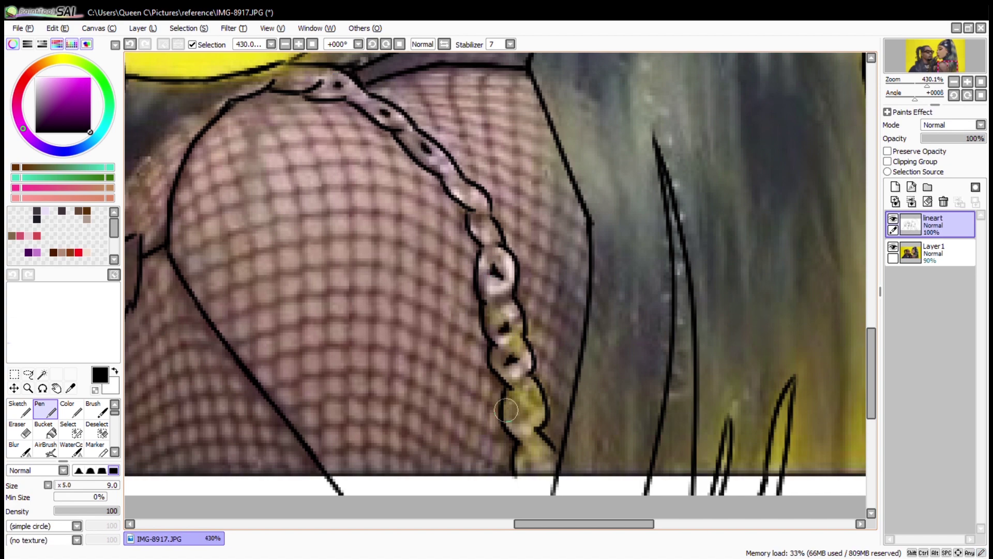
Step: Draw the lengthwise fishnet lines on the sleeve between the shoulder chain and the ponytail-side edge
{"action": "left_click_drag", "start_coordinate": [529, 383], "coordinate": [602, 377]}
{"action": "mouse_move", "coordinate": [586, 111]}
{"action": "left_mouse_down"}
{"action": "mouse_move", "coordinate": [589, 263]}
{"action": "mouse_move", "coordinate": [600, 302]}
{"action": "left_mouse_up"}
{"action": "left_click_drag", "start_coordinate": [628, 160], "coordinate": [595, 338]}
{"action": "left_click_drag", "start_coordinate": [641, 176], "coordinate": [610, 359]}
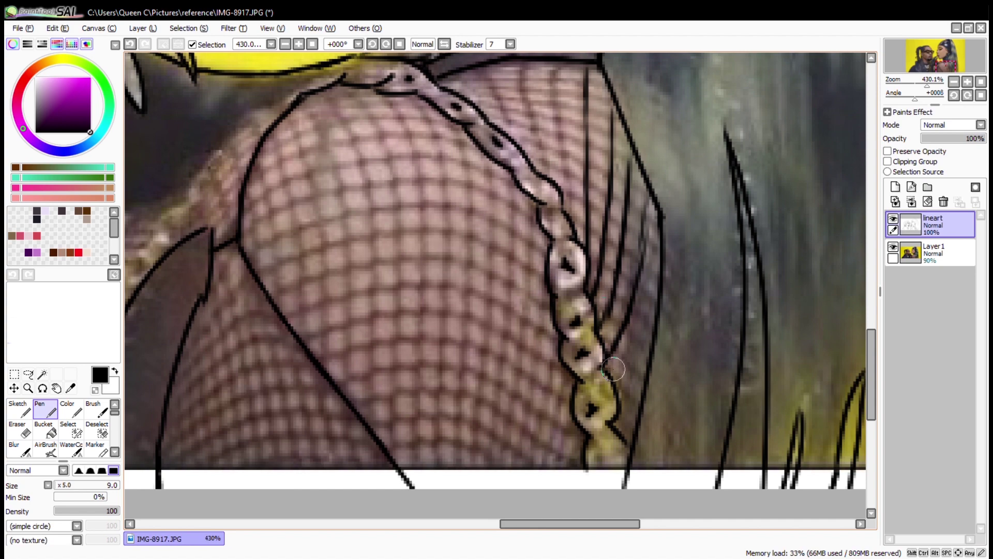
{"action": "left_click_drag", "start_coordinate": [554, 126], "coordinate": [582, 210]}
{"action": "left_click_drag", "start_coordinate": [520, 61], "coordinate": [554, 179]}
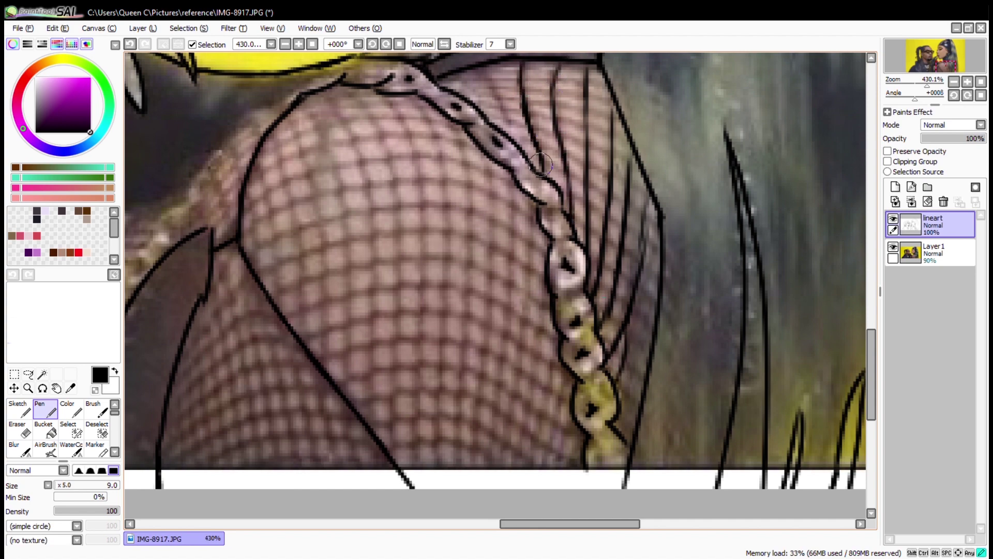
{"action": "left_click_drag", "start_coordinate": [476, 57], "coordinate": [506, 126]}
Step: Draw closely spaced lengthwise fishnet lines on the inner side of the shoulder chain, down to the canvas bottom
{"action": "left_click_drag", "start_coordinate": [369, 184], "coordinate": [452, 124]}
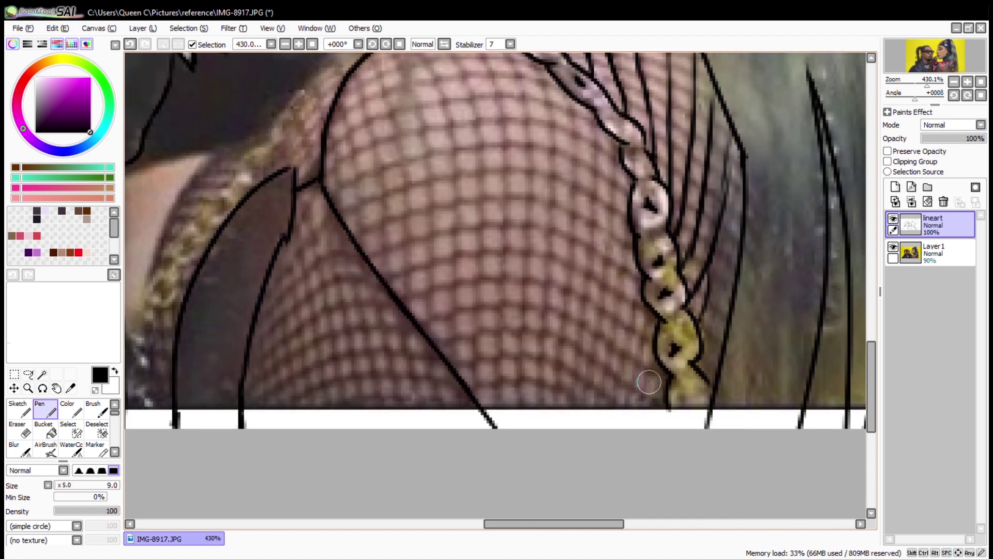
{"action": "left_click_drag", "start_coordinate": [645, 279], "coordinate": [599, 422]}
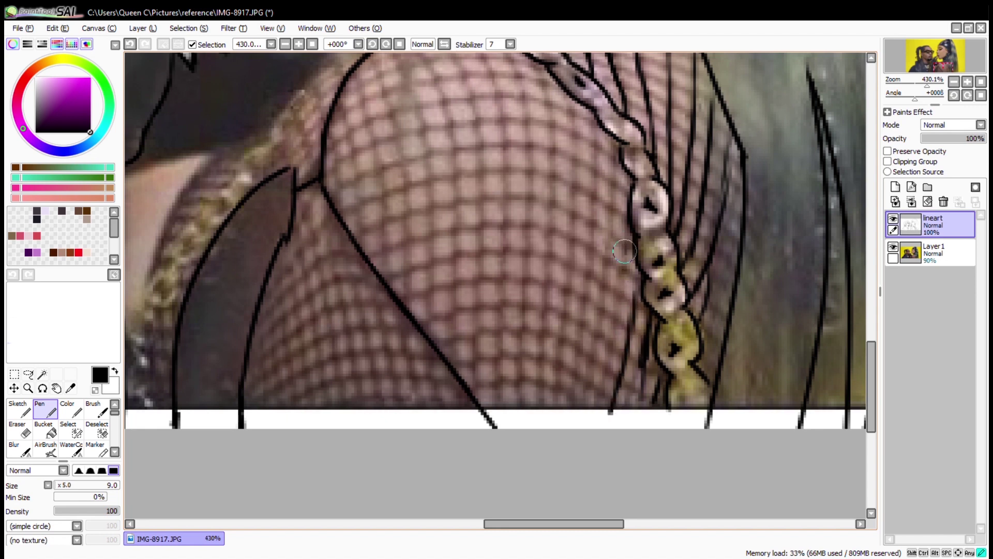
{"action": "left_click_drag", "start_coordinate": [636, 231], "coordinate": [588, 424]}
{"action": "left_click_drag", "start_coordinate": [646, 362], "coordinate": [624, 427]}
{"action": "key", "text": "e"}
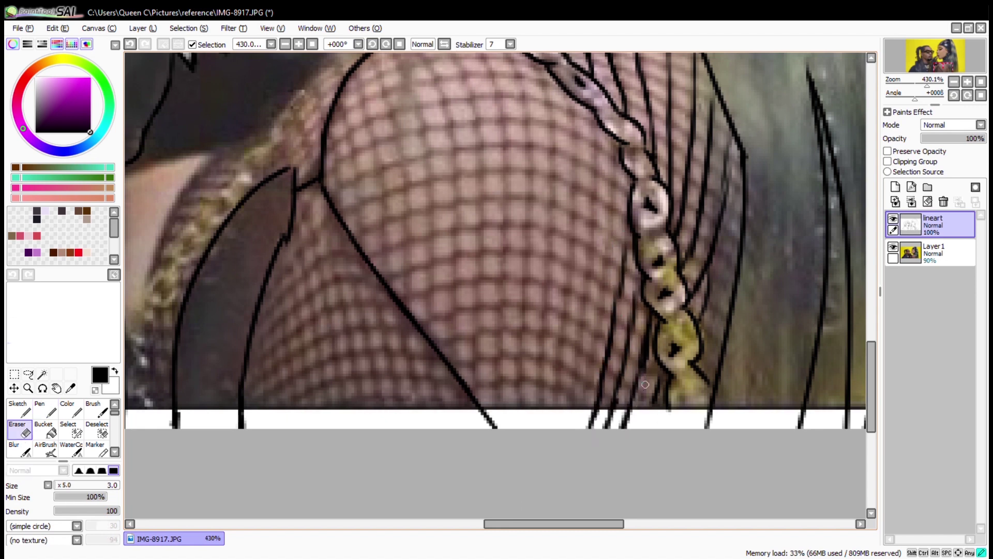
{"action": "key", "text": "n"}
{"action": "key", "text": "ctrl+z"}
{"action": "left_click_drag", "start_coordinate": [610, 201], "coordinate": [584, 367]}
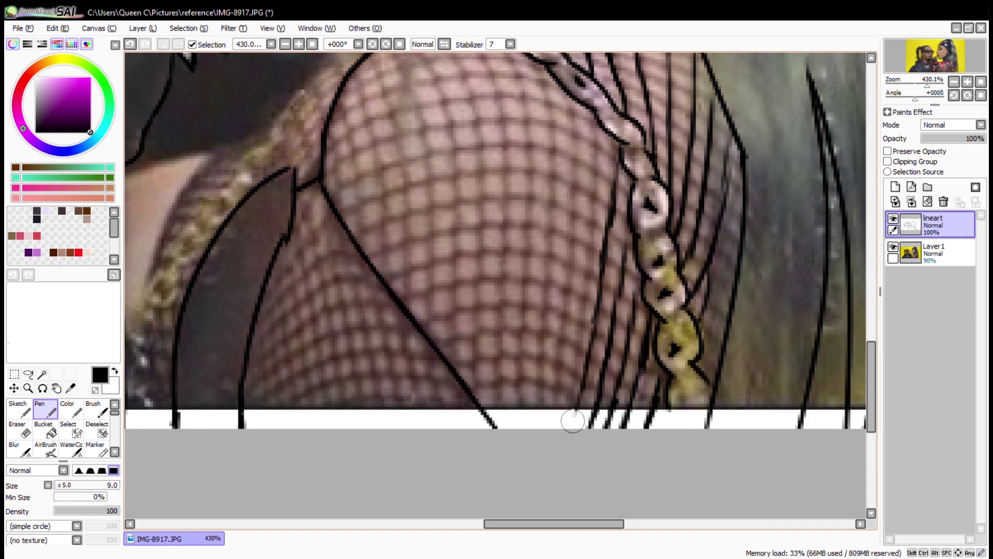
{"action": "left_click_drag", "start_coordinate": [600, 106], "coordinate": [582, 240]}
{"action": "left_click_drag", "start_coordinate": [575, 324], "coordinate": [556, 428]}
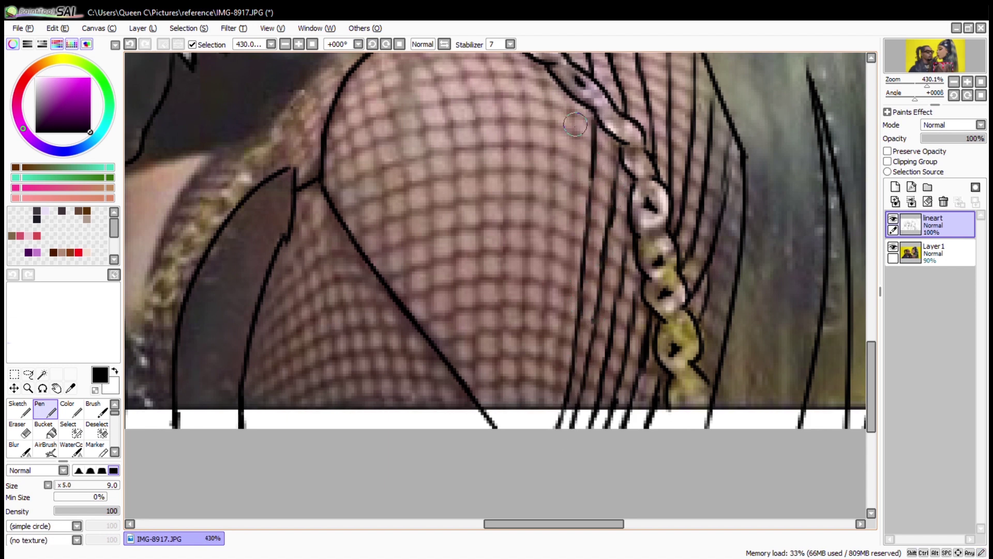
{"action": "left_click_drag", "start_coordinate": [572, 155], "coordinate": [546, 427]}
Step: Continue the lengthwise fishnet lines across the middle of the upper arm, following the mesh curvature
{"action": "key", "text": "e"}
{"action": "key", "text": "n"}
{"action": "mouse_move", "coordinate": [532, 70]}
{"action": "left_mouse_down"}
{"action": "mouse_move", "coordinate": [522, 111]}
{"action": "mouse_move", "coordinate": [536, 287]}
{"action": "left_mouse_up"}
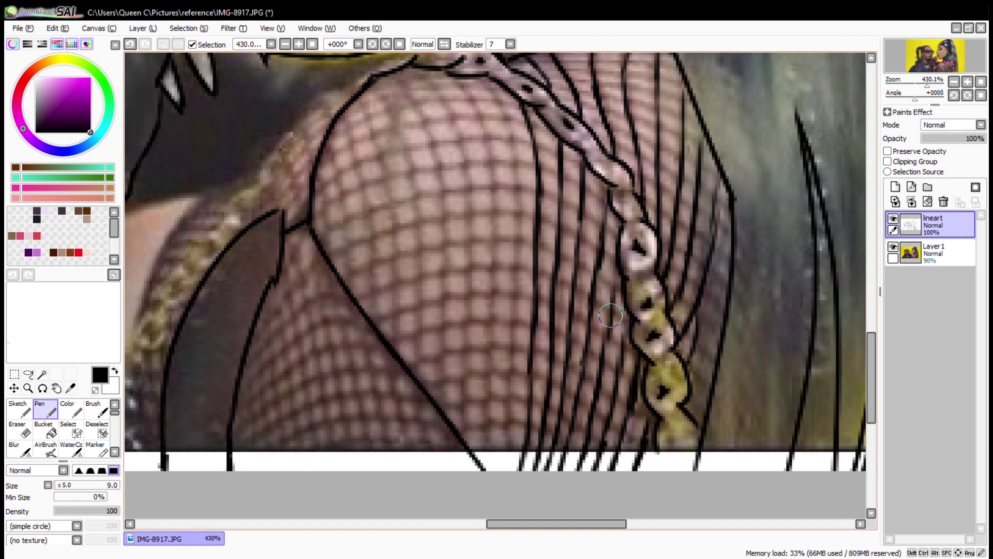
{"action": "mouse_move", "coordinate": [484, 73]}
{"action": "left_mouse_down"}
{"action": "mouse_move", "coordinate": [518, 191]}
{"action": "mouse_move", "coordinate": [513, 282]}
{"action": "left_mouse_up"}
{"action": "key", "text": "e"}
{"action": "key", "text": "n"}
{"action": "left_click_drag", "start_coordinate": [507, 372], "coordinate": [500, 468]}
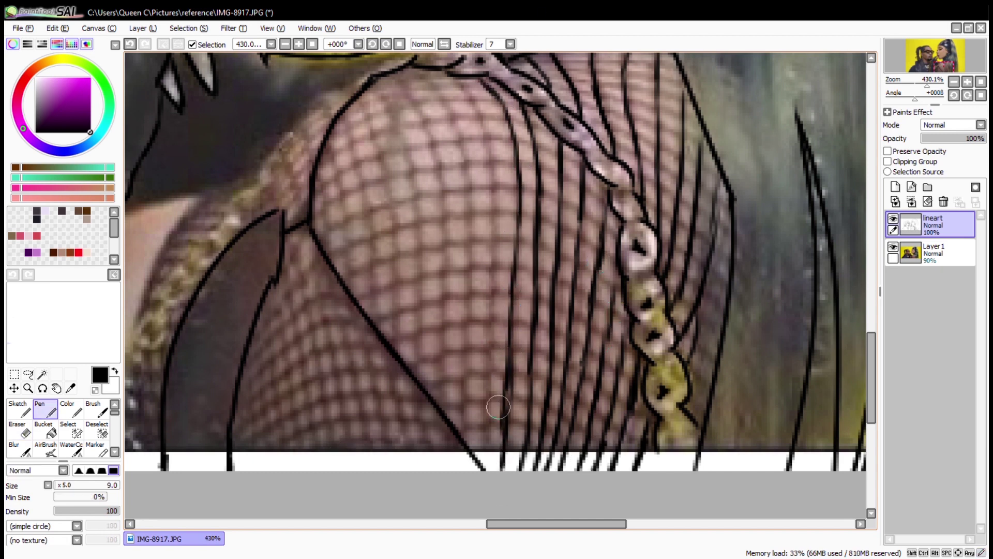
{"action": "left_click_drag", "start_coordinate": [480, 119], "coordinate": [483, 321]}
{"action": "key", "text": "ctrl+z"}
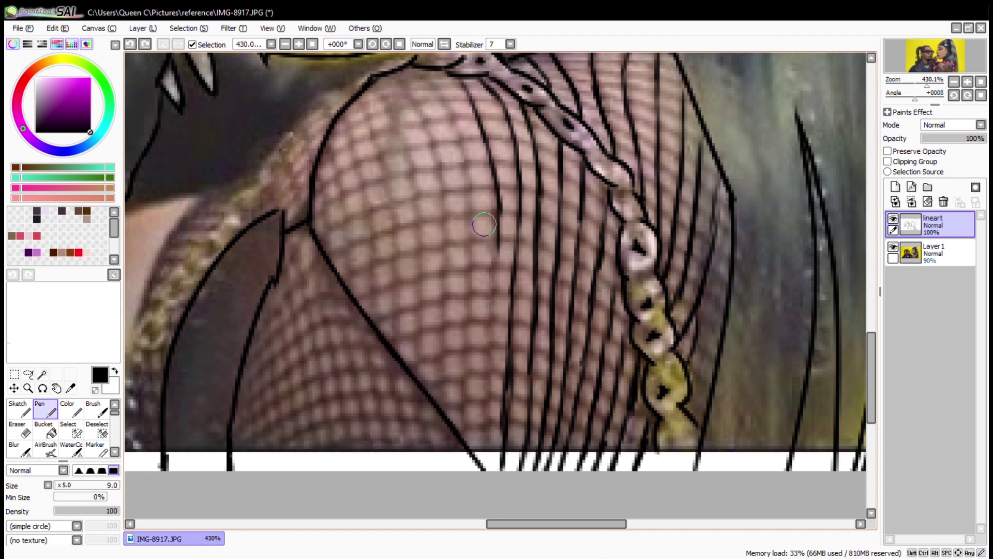
{"action": "left_click_drag", "start_coordinate": [498, 215], "coordinate": [480, 440]}
{"action": "left_click_drag", "start_coordinate": [415, 66], "coordinate": [462, 118]}
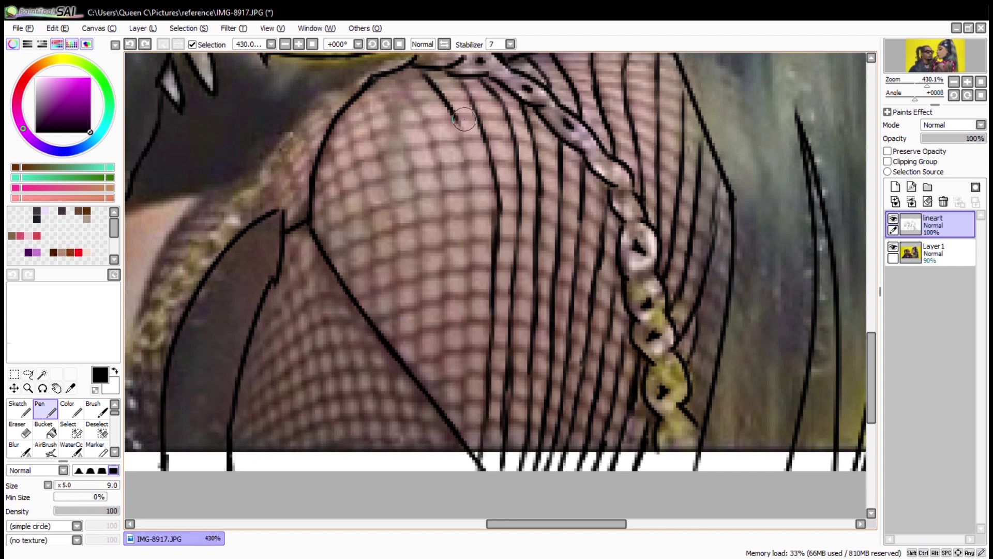
{"action": "left_click_drag", "start_coordinate": [462, 151], "coordinate": [457, 440]}
Step: Draw the remaining curved fishnet lines on the upper arm out to its front edge near the elbow crease
{"action": "mouse_move", "coordinate": [391, 69]}
{"action": "left_mouse_down"}
{"action": "mouse_move", "coordinate": [444, 274]}
{"action": "mouse_move", "coordinate": [440, 350]}
{"action": "left_mouse_up"}
{"action": "key", "text": "ctrl+z"}
{"action": "key", "text": "ctrl+z"}
{"action": "left_click_drag", "start_coordinate": [443, 203], "coordinate": [435, 417]}
{"action": "key", "text": "ctrl+z"}
{"action": "key", "text": "ctrl+z"}
{"action": "left_click_drag", "start_coordinate": [446, 200], "coordinate": [431, 406]}
{"action": "key", "text": "ctrl+z"}
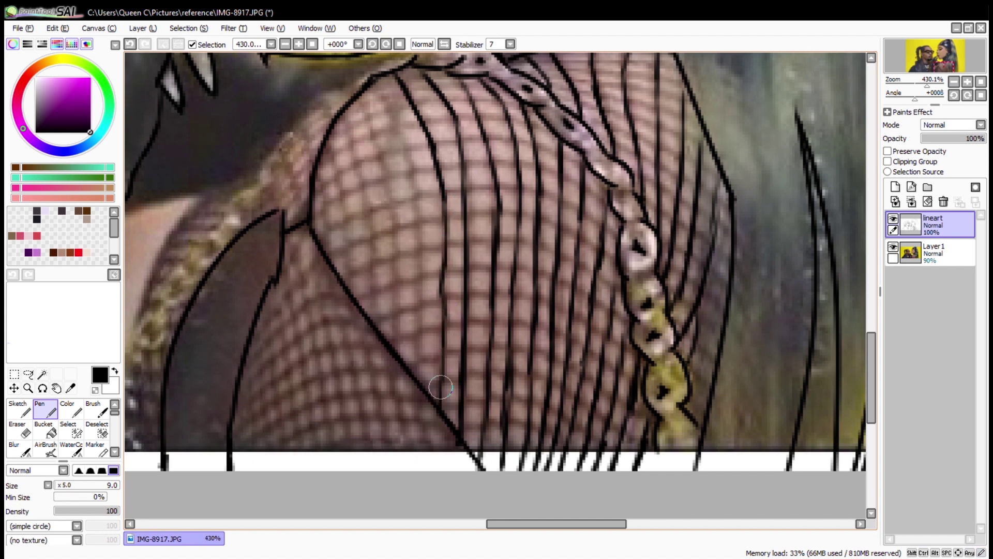
{"action": "key", "text": "e"}
{"action": "key", "text": "n"}
{"action": "mouse_move", "coordinate": [373, 83]}
{"action": "left_mouse_down"}
{"action": "mouse_move", "coordinate": [401, 155]}
{"action": "mouse_move", "coordinate": [416, 280]}
{"action": "mouse_move", "coordinate": [414, 369]}
{"action": "mouse_move", "coordinate": [389, 222]}
{"action": "mouse_move", "coordinate": [400, 341]}
{"action": "left_mouse_up"}
{"action": "left_click_drag", "start_coordinate": [341, 119], "coordinate": [369, 282]}
{"action": "left_click_drag", "start_coordinate": [338, 180], "coordinate": [338, 238]}
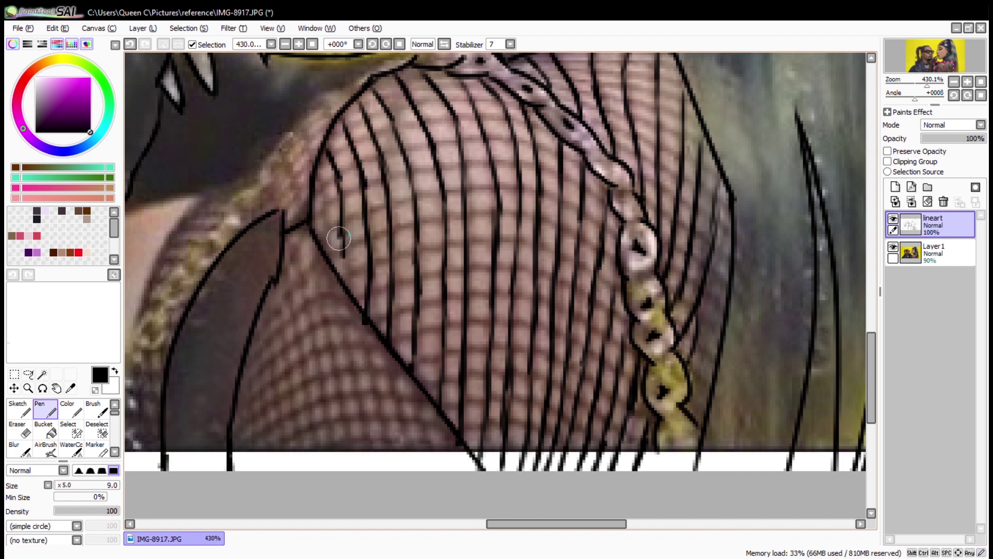
Step: Hide the reference photo layer and thicken the fishnet lines between the shoulder chain and the ponytail-side edge
{"action": "left_click", "coordinate": [893, 247]}
{"action": "scroll", "coordinate": [564, 124], "scroll_direction": "up", "scroll_amount": 2}
{"action": "left_click_drag", "start_coordinate": [564, 120], "coordinate": [564, 212]}
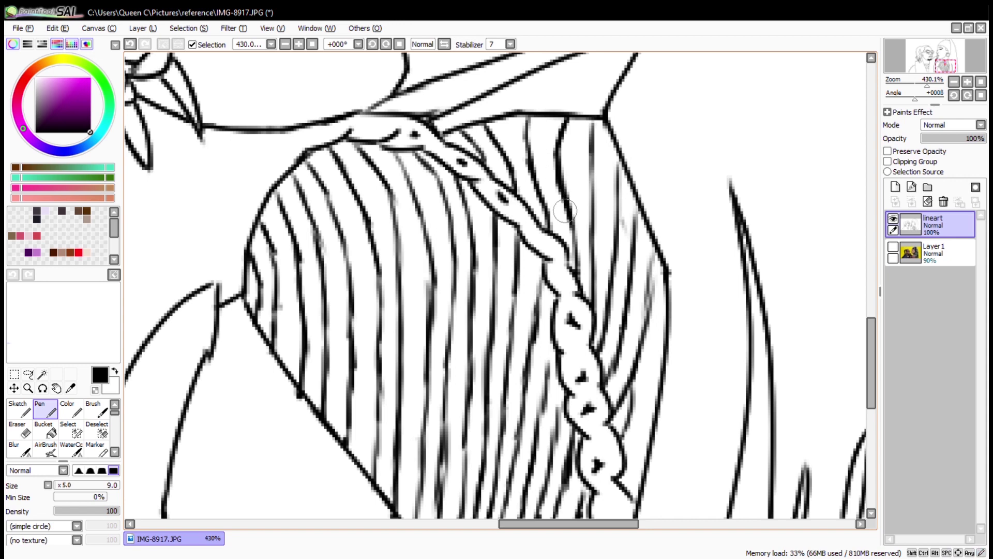
{"action": "left_click_drag", "start_coordinate": [592, 121], "coordinate": [585, 310]}
{"action": "left_click_drag", "start_coordinate": [617, 150], "coordinate": [605, 301]}
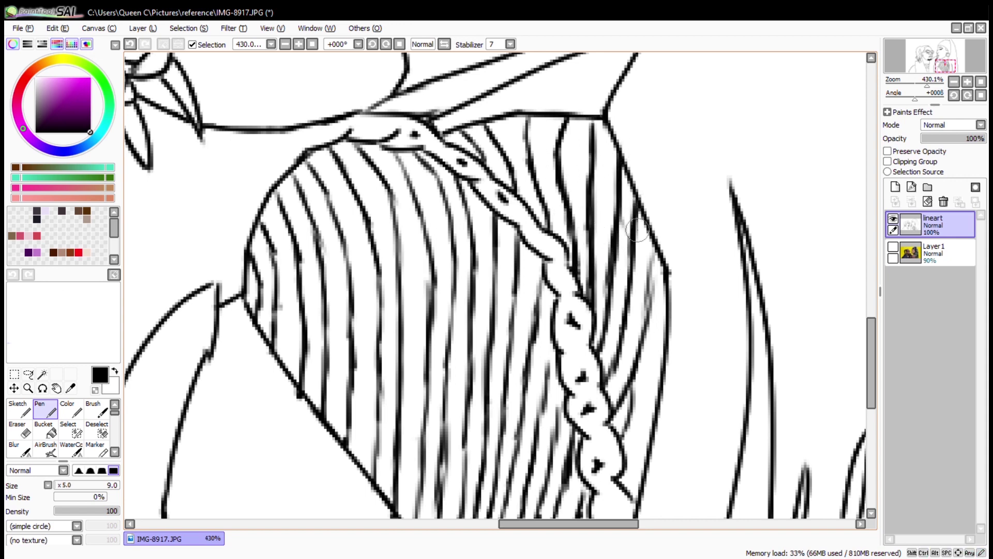
{"action": "left_click_drag", "start_coordinate": [646, 264], "coordinate": [627, 355]}
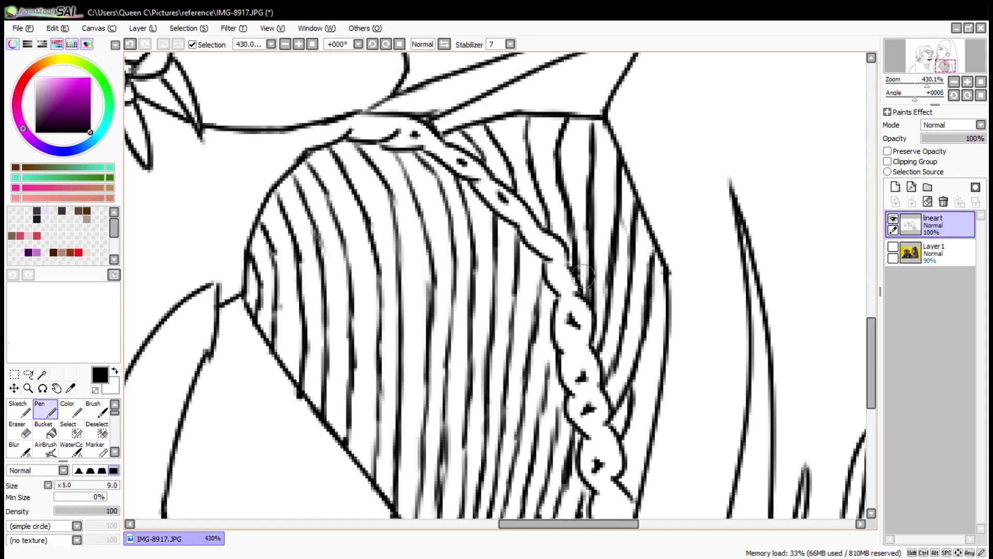
Step: Thicken the curved fishnet lines along the front part of the upper arm
{"action": "left_click_drag", "start_coordinate": [271, 222], "coordinate": [282, 362]}
{"action": "left_click_drag", "start_coordinate": [277, 202], "coordinate": [303, 302]}
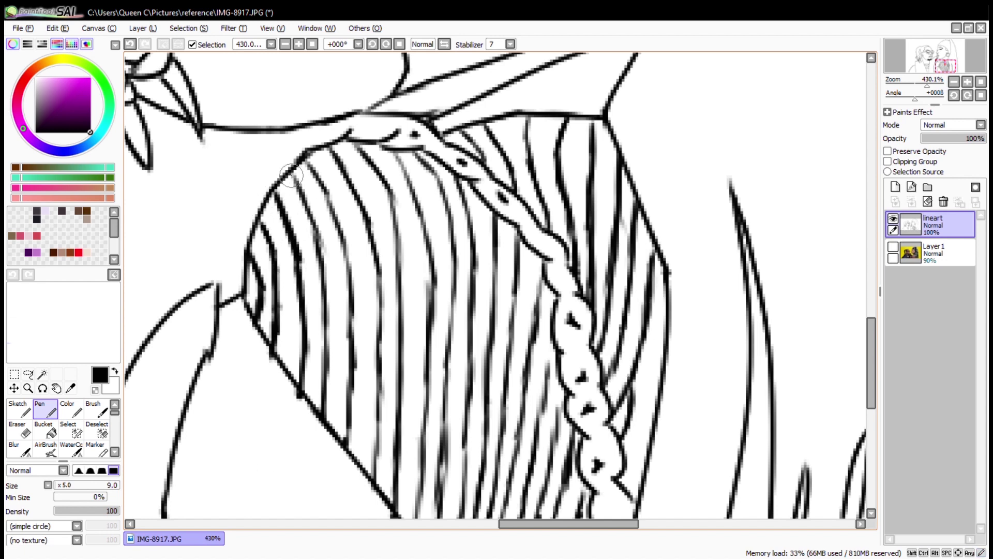
{"action": "left_click_drag", "start_coordinate": [312, 228], "coordinate": [326, 427]}
{"action": "left_click", "coordinate": [323, 228], "text": "ctrl"}
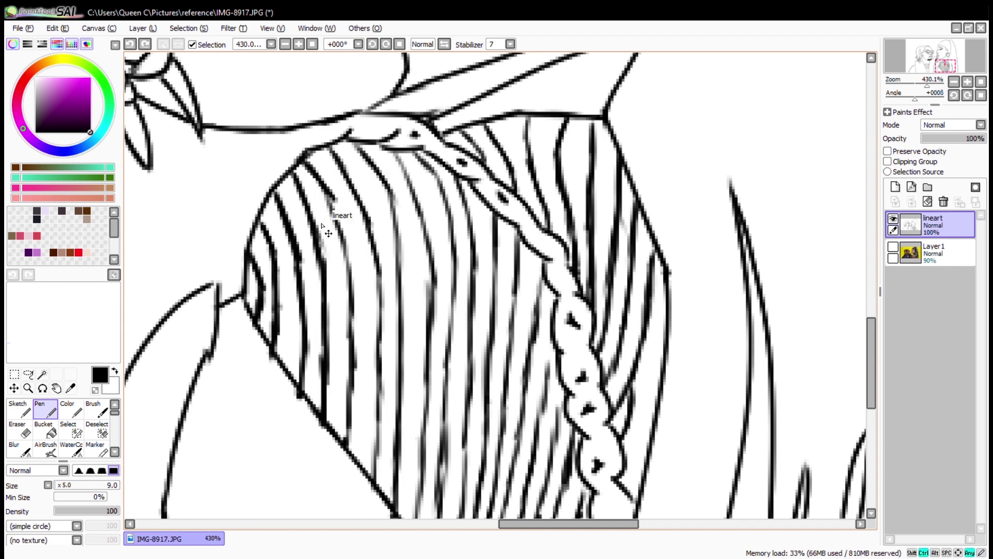
{"action": "left_click_drag", "start_coordinate": [323, 230], "coordinate": [351, 274]}
{"action": "key", "text": "ctrl+z"}
{"action": "mouse_move", "coordinate": [324, 232]}
{"action": "left_mouse_down"}
{"action": "mouse_move", "coordinate": [336, 274]}
{"action": "mouse_move", "coordinate": [346, 434]}
{"action": "left_mouse_up"}
{"action": "left_click_drag", "start_coordinate": [372, 237], "coordinate": [376, 484]}
{"action": "left_click_drag", "start_coordinate": [390, 192], "coordinate": [394, 484]}
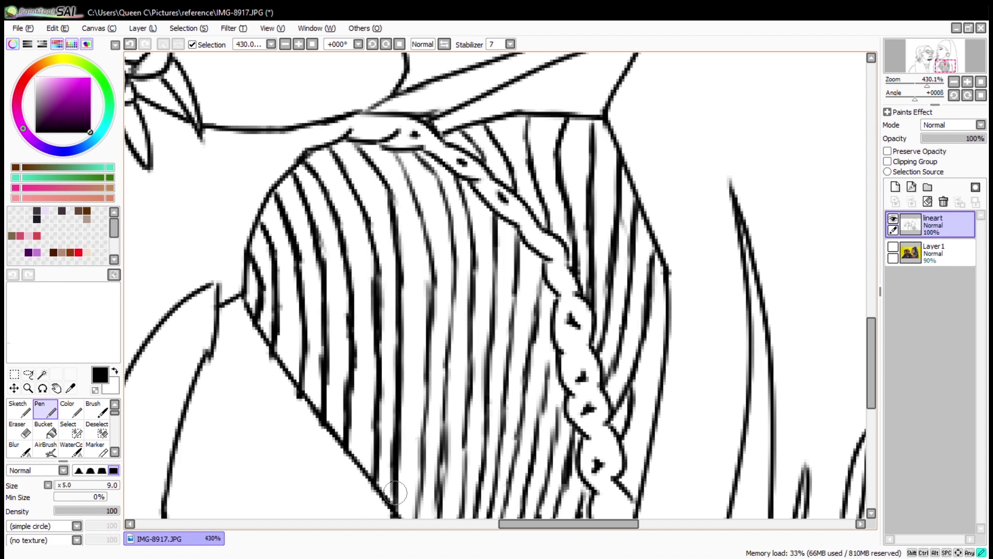
Step: Thicken the fishnet lines in the middle of the upper arm
{"action": "key", "text": "e"}
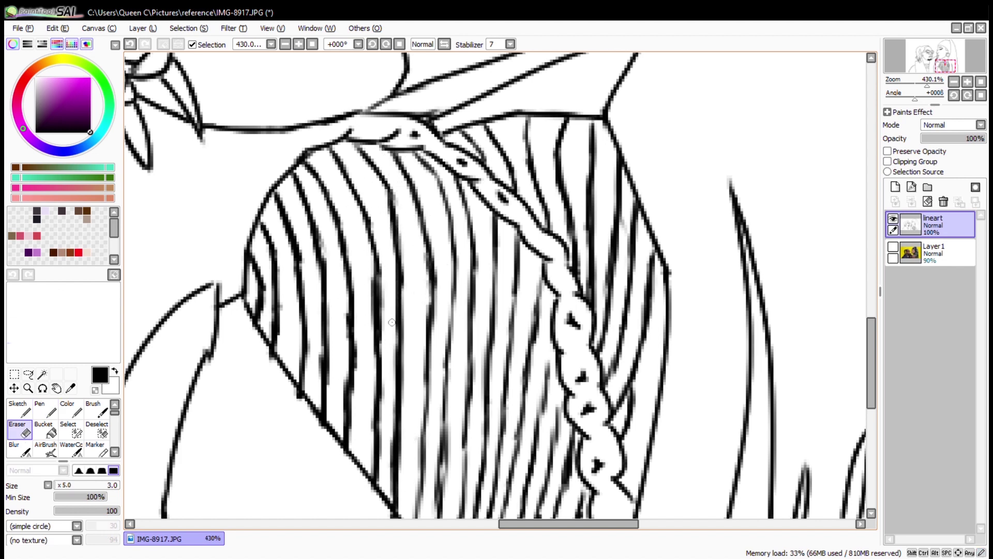
{"action": "key", "text": "n"}
{"action": "left_click_drag", "start_coordinate": [433, 287], "coordinate": [420, 517]}
{"action": "mouse_move", "coordinate": [408, 150]}
{"action": "left_mouse_down"}
{"action": "mouse_move", "coordinate": [432, 172]}
{"action": "mouse_move", "coordinate": [449, 339]}
{"action": "mouse_move", "coordinate": [424, 517]}
{"action": "left_mouse_up"}
{"action": "key", "text": "e"}
{"action": "key", "text": "n"}
Step: Thicken the fishnet lines on the lower sleeve up to the inner edge of the chain
{"action": "scroll", "coordinate": [463, 124], "scroll_direction": "down", "scroll_amount": 3}
{"action": "left_click_drag", "start_coordinate": [479, 139], "coordinate": [456, 463]}
{"action": "mouse_move", "coordinate": [507, 134]}
{"action": "left_mouse_down"}
{"action": "mouse_move", "coordinate": [466, 279]}
{"action": "mouse_move", "coordinate": [465, 88]}
{"action": "mouse_move", "coordinate": [454, 316]}
{"action": "mouse_move", "coordinate": [457, 306]}
{"action": "left_mouse_up"}
{"action": "key", "text": "ctrl+z"}
{"action": "left_click_drag", "start_coordinate": [488, 165], "coordinate": [451, 396]}
{"action": "key", "text": "ctrl+z"}
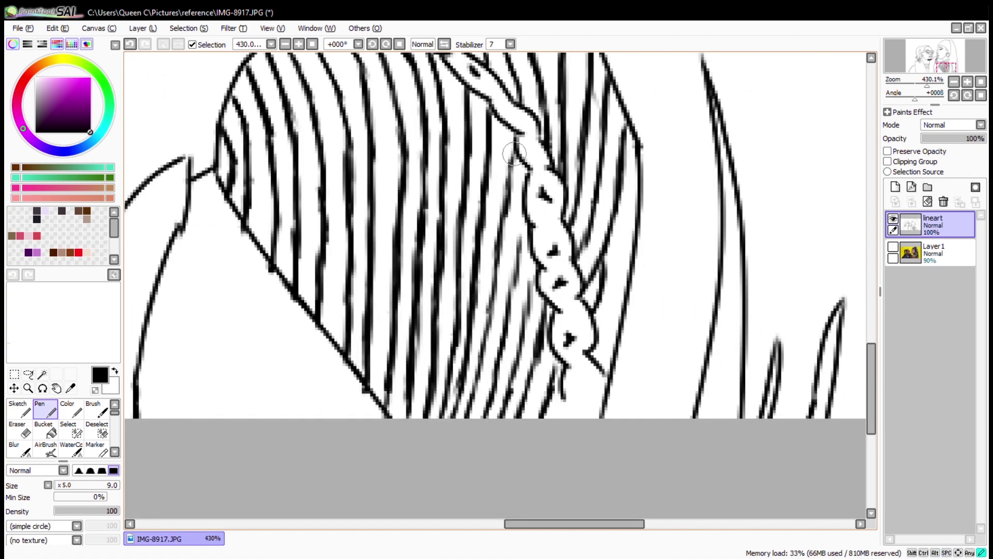
{"action": "left_click_drag", "start_coordinate": [526, 225], "coordinate": [515, 337]}
{"action": "key", "text": "e"}
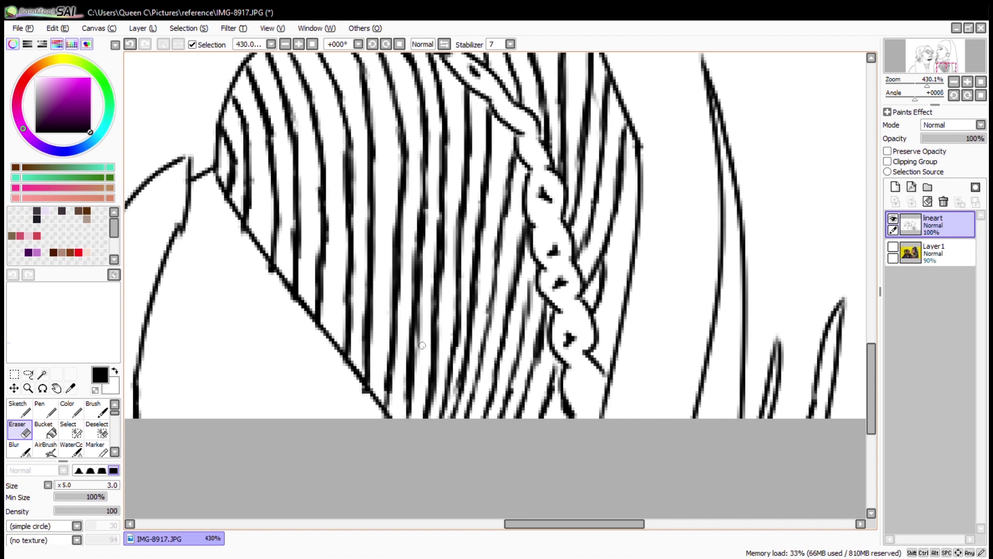
{"action": "key", "text": "n"}
{"action": "left_click_drag", "start_coordinate": [533, 284], "coordinate": [507, 364]}
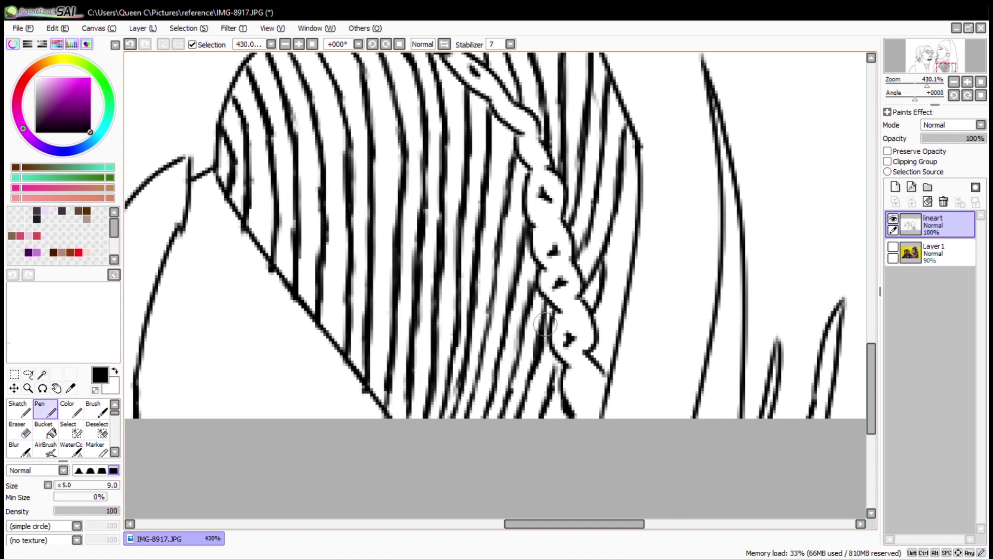
{"action": "key", "text": "e"}
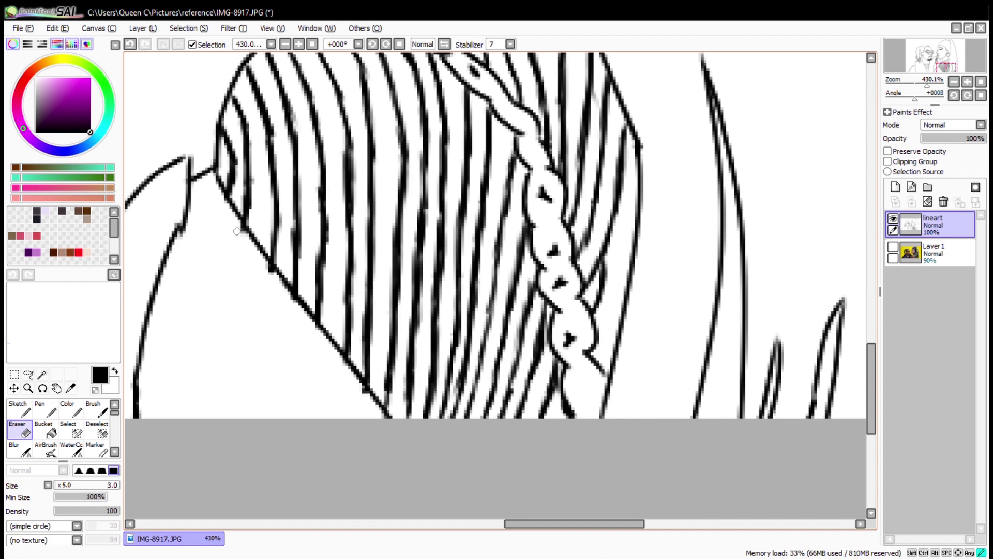
Step: Show the reference photo again and trace the neckline edge beside the gold chain on the woman's chest
{"action": "key", "text": "n"}
{"action": "key", "text": "Home"}
{"action": "left_click", "coordinate": [893, 247]}
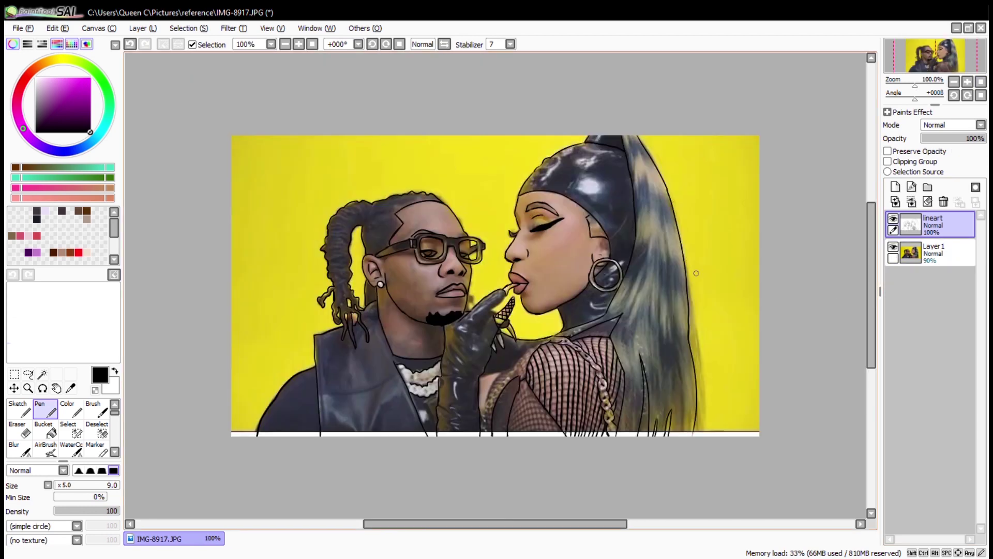
{"action": "left_click_drag", "start_coordinate": [455, 256], "coordinate": [473, 271]}
{"action": "scroll", "coordinate": [569, 242], "scroll_direction": "down", "scroll_amount": 5}
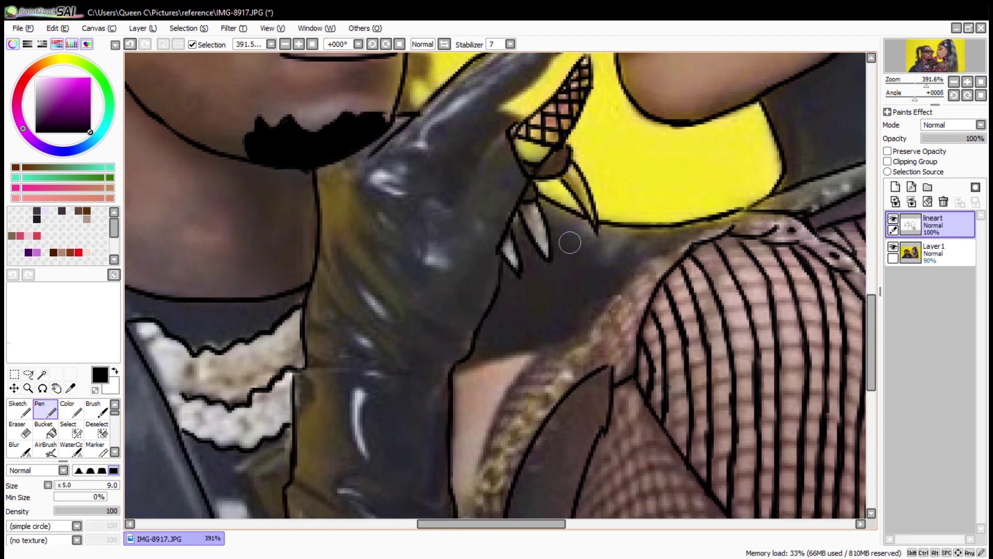
{"action": "left_click_drag", "start_coordinate": [691, 240], "coordinate": [692, 240]}
{"action": "scroll", "coordinate": [692, 241], "scroll_direction": "down", "scroll_amount": 3}
{"action": "scroll", "coordinate": [691, 241], "scroll_direction": "left", "scroll_amount": 3}
{"action": "mouse_move", "coordinate": [595, 194]}
{"action": "left_mouse_down"}
{"action": "mouse_move", "coordinate": [543, 321]}
{"action": "mouse_move", "coordinate": [523, 431]}
{"action": "left_mouse_up"}
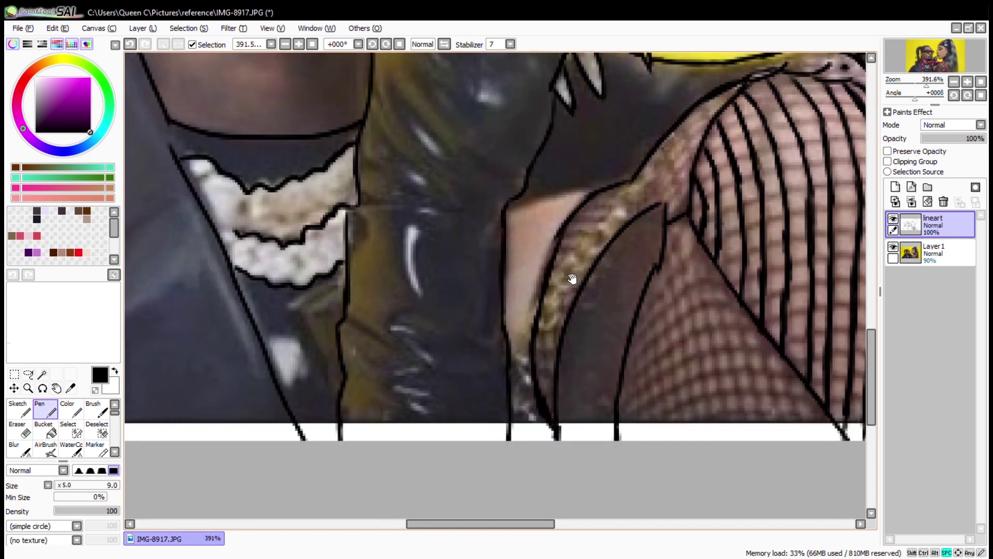
Step: Fill the triangular fishnet area below the upper arm with curved crosswise mesh lines down to the canvas bottom
{"action": "scroll", "coordinate": [523, 159], "scroll_direction": "down", "scroll_amount": 2}
{"action": "scroll", "coordinate": [523, 159], "scroll_direction": "right", "scroll_amount": 3}
{"action": "left_click_drag", "start_coordinate": [544, 181], "coordinate": [484, 259]}
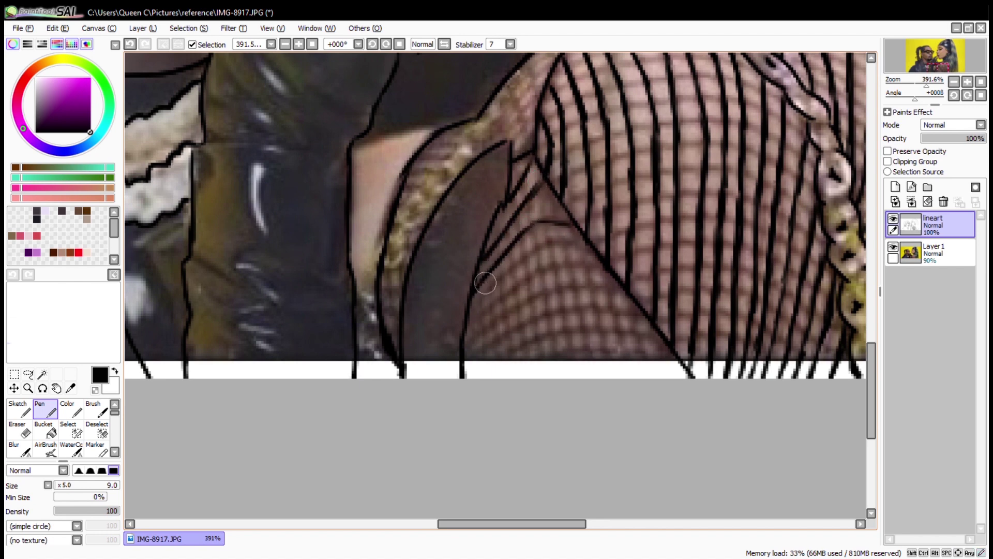
{"action": "left_click_drag", "start_coordinate": [557, 240], "coordinate": [471, 310]}
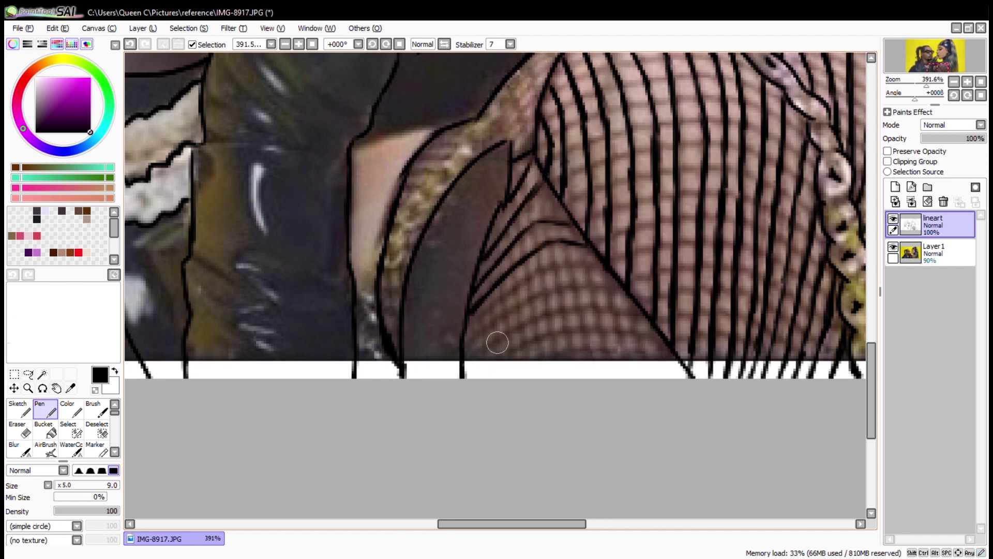
{"action": "left_click_drag", "start_coordinate": [618, 290], "coordinate": [506, 310]}
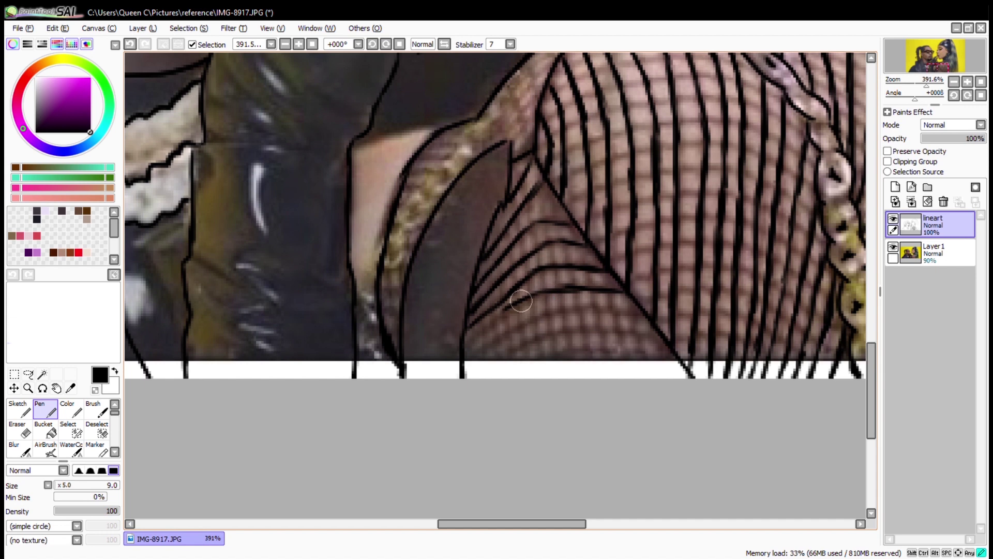
{"action": "mouse_move", "coordinate": [633, 315]}
{"action": "left_mouse_down"}
{"action": "mouse_move", "coordinate": [553, 313]}
{"action": "mouse_move", "coordinate": [480, 354]}
{"action": "left_mouse_up"}
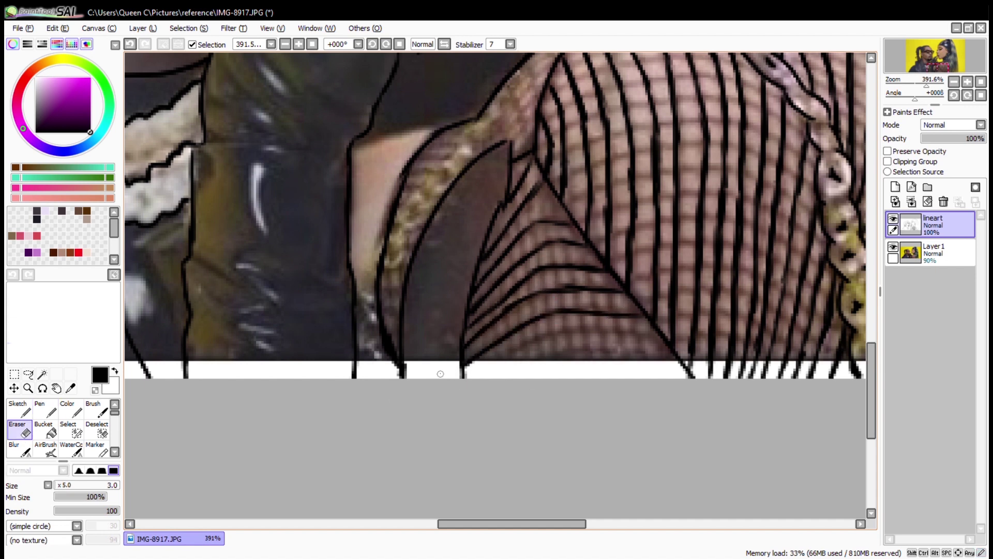
{"action": "mouse_move", "coordinate": [672, 330]}
{"action": "left_mouse_down"}
{"action": "mouse_move", "coordinate": [561, 330]}
{"action": "mouse_move", "coordinate": [489, 371]}
{"action": "left_mouse_up"}
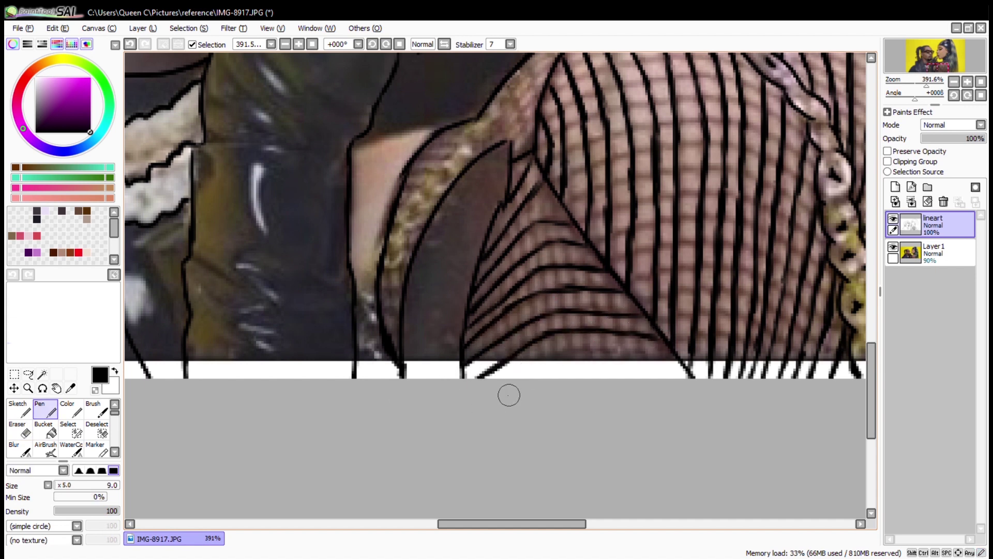
{"action": "mouse_move", "coordinate": [672, 358]}
{"action": "left_mouse_down"}
{"action": "mouse_move", "coordinate": [551, 384]}
{"action": "mouse_move", "coordinate": [538, 362]}
{"action": "left_mouse_up"}
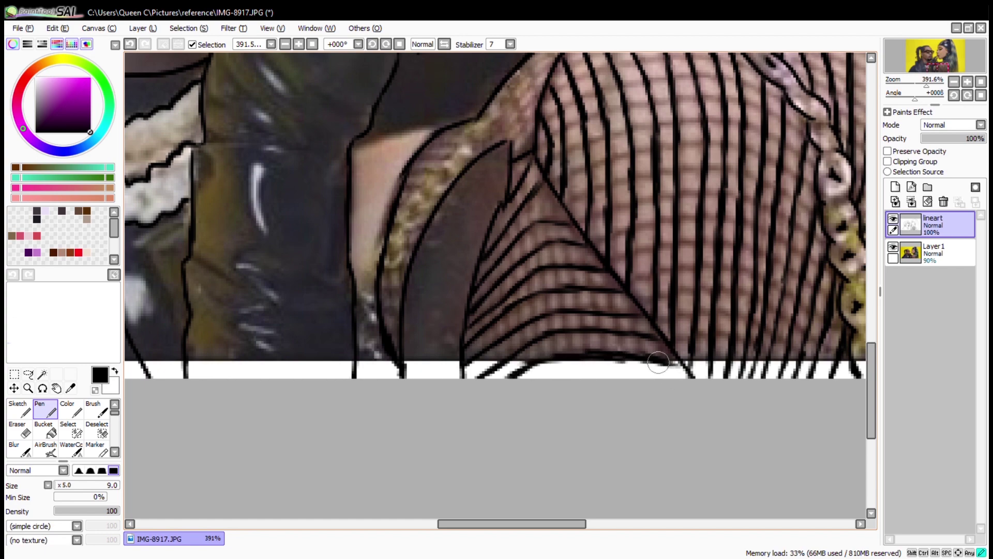
Step: Add the last crosswise mesh lines in the white strip below the fishnet triangle at the canvas bottom
{"action": "key", "text": "e"}
{"action": "key", "text": "n"}
{"action": "scroll", "coordinate": [646, 365], "scroll_direction": "up", "scroll_amount": 5}
{"action": "scroll", "coordinate": [614, 340], "scroll_direction": "down", "scroll_amount": 6}
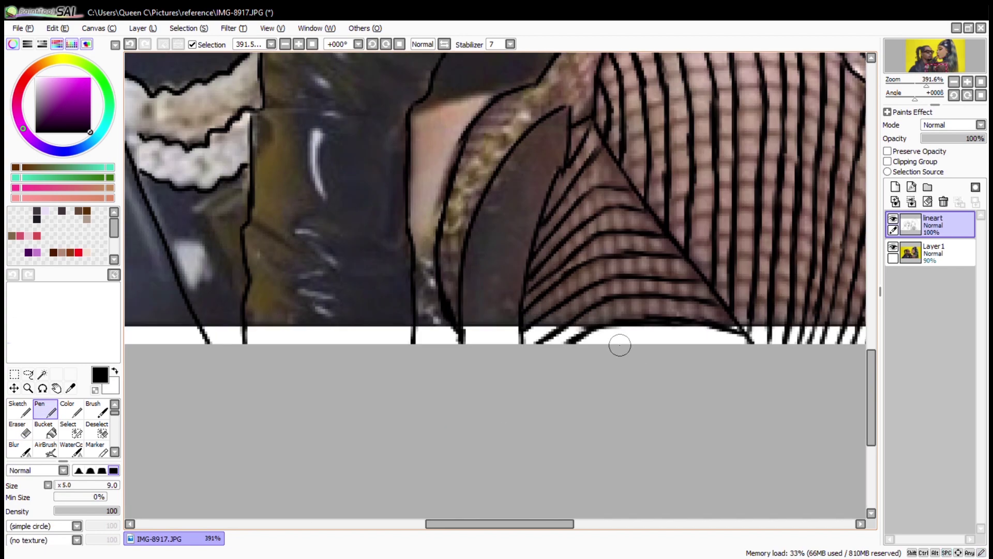
{"action": "left_click_drag", "start_coordinate": [617, 340], "coordinate": [738, 350]}
Step: Draw short curved crosswise lines along the narrow gold strip beside the dark gap, down to the canvas bottom
{"action": "scroll", "coordinate": [570, 154], "scroll_direction": "up", "scroll_amount": 3}
{"action": "left_click_drag", "start_coordinate": [549, 173], "coordinate": [511, 249]}
{"action": "key", "text": "ctrl+z"}
{"action": "mouse_move", "coordinate": [450, 251]}
{"action": "left_mouse_down"}
{"action": "mouse_move", "coordinate": [477, 263]}
{"action": "mouse_move", "coordinate": [431, 282]}
{"action": "mouse_move", "coordinate": [468, 260]}
{"action": "left_mouse_up"}
{"action": "key", "text": "ctrl+z"}
{"action": "key", "text": "ctrl+z"}
{"action": "left_click_drag", "start_coordinate": [439, 268], "coordinate": [475, 269]}
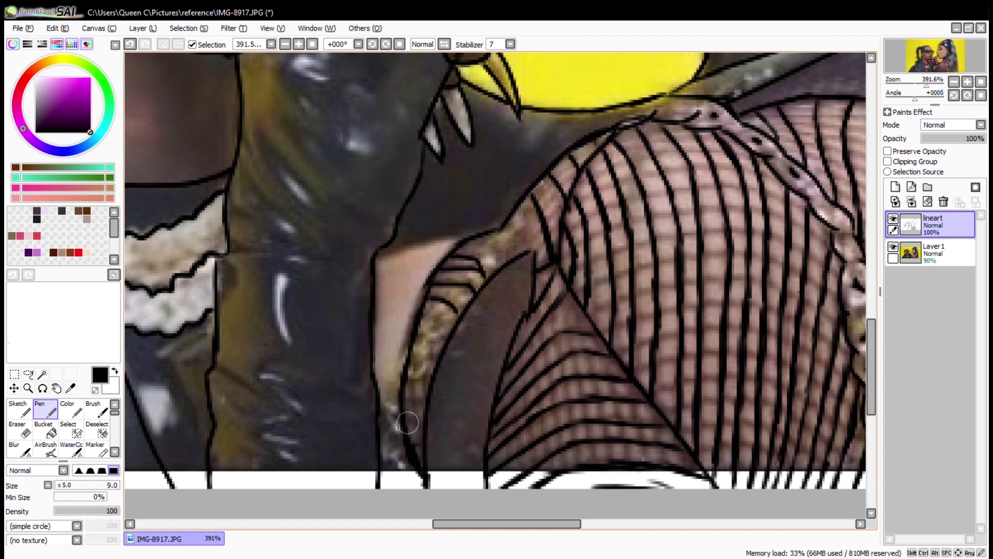
{"action": "scroll", "coordinate": [400, 293], "scroll_direction": "down", "scroll_amount": 3}
{"action": "scroll", "coordinate": [499, 265], "scroll_direction": "left", "scroll_amount": 3}
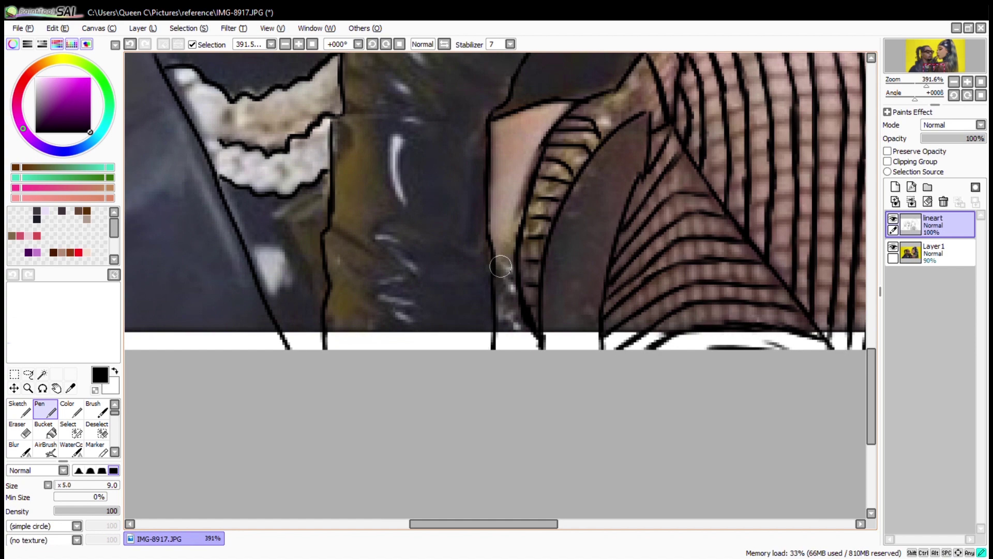
Step: Trace the jacket lapel edge below the man's necklace and the small fold at the lower end of the gold strip
{"action": "scroll", "coordinate": [300, 256], "scroll_direction": "up", "scroll_amount": 3}
{"action": "scroll", "coordinate": [517, 377], "scroll_direction": "right", "scroll_amount": 2}
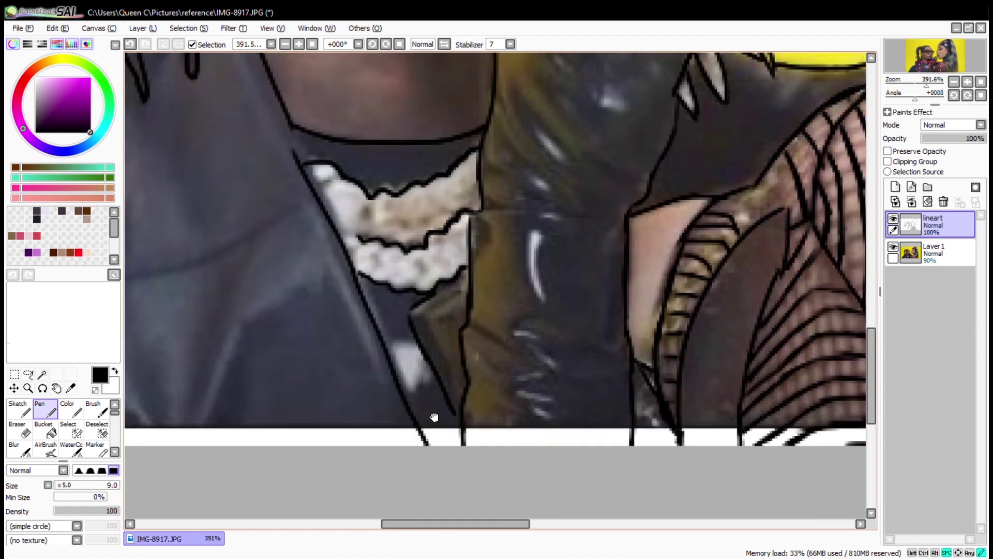
{"action": "scroll", "coordinate": [435, 417], "scroll_direction": "up", "scroll_amount": 5}
{"action": "key", "text": "ctrl+minus"}
{"action": "key", "text": "ctrl+minus"}
{"action": "key", "text": "ctrl+minus"}
{"action": "key", "text": "ctrl+minus"}
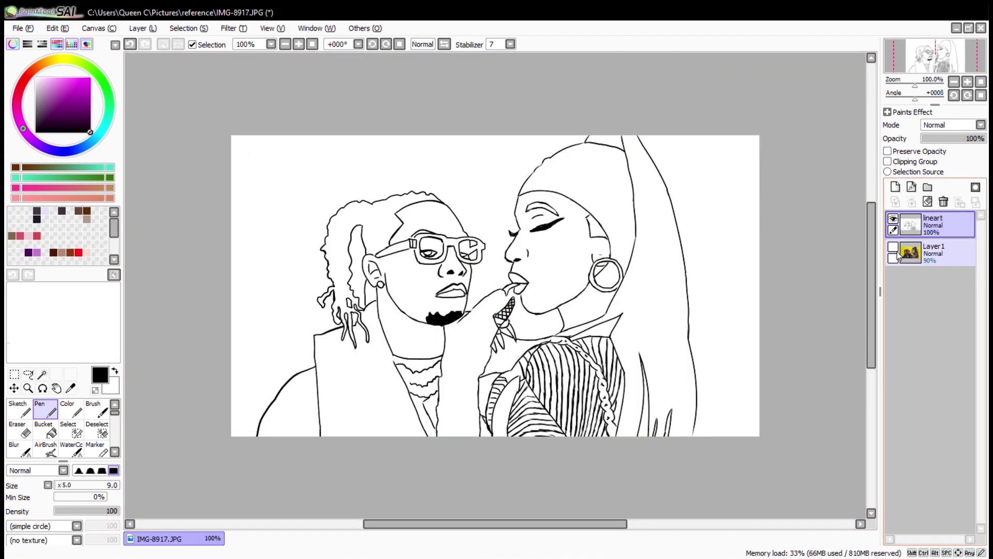
Step: Trace the thumb contour of the gloved hand below the man's chin
{"action": "left_click", "coordinate": [28, 388]}
{"action": "mouse_move", "coordinate": [387, 290]}
{"action": "left_mouse_down"}
{"action": "mouse_move", "coordinate": [388, 272]}
{"action": "mouse_move", "coordinate": [377, 334]}
{"action": "left_mouse_up"}
{"action": "key", "text": "n"}
{"action": "mouse_move", "coordinate": [606, 119]}
{"action": "left_mouse_down"}
{"action": "mouse_move", "coordinate": [498, 273]}
{"action": "mouse_move", "coordinate": [528, 237]}
{"action": "left_mouse_up"}
{"action": "key", "text": "e"}
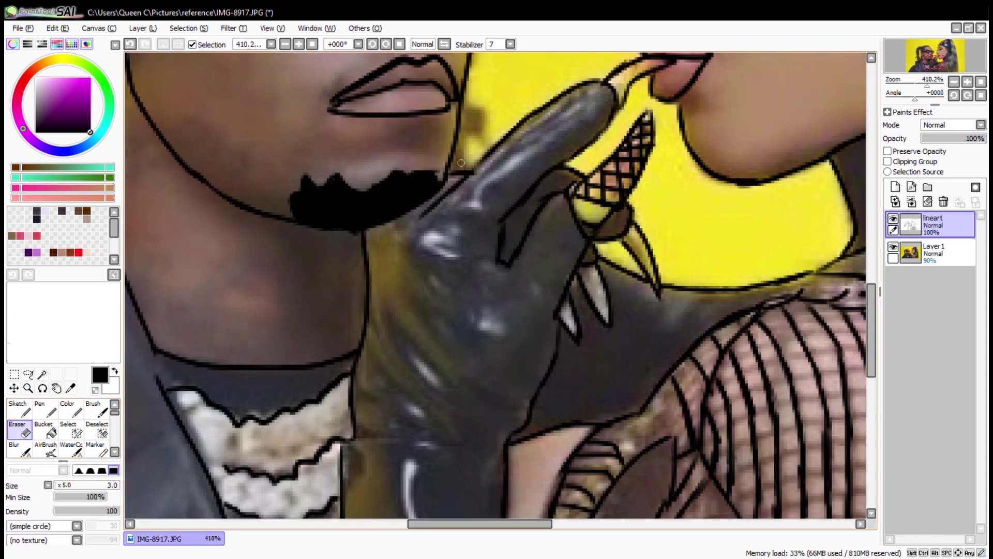
Step: Draw the curved line across the glove's wrist and check the line art with the reference photo hidden and shown
{"action": "key", "text": "n"}
{"action": "scroll", "coordinate": [550, 188], "scroll_direction": "down", "scroll_amount": 5}
{"action": "left_click_drag", "start_coordinate": [399, 224], "coordinate": [541, 231]}
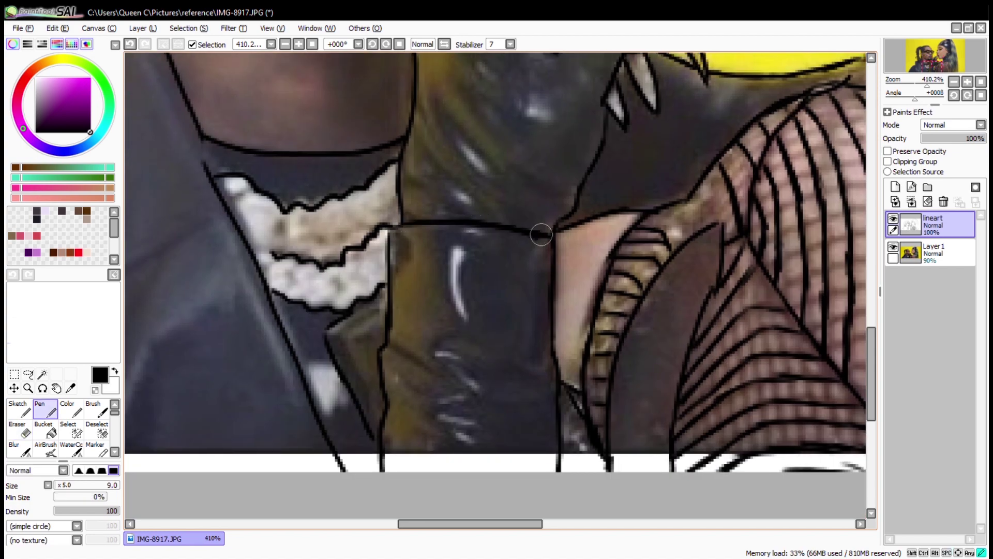
{"action": "scroll", "coordinate": [383, 252], "scroll_direction": "left", "scroll_amount": 3}
{"action": "scroll", "coordinate": [358, 197], "scroll_direction": "down", "scroll_amount": 6}
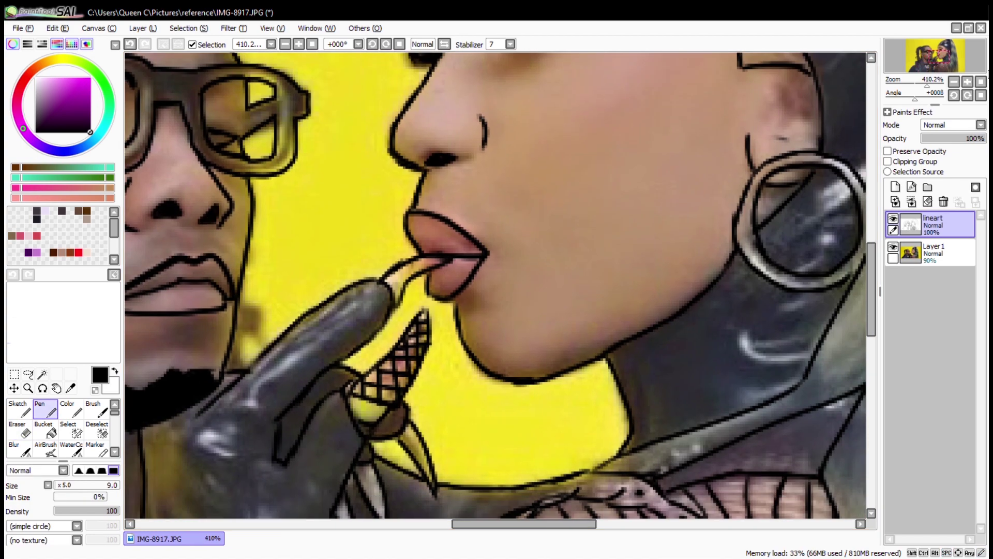
{"action": "left_click", "coordinate": [893, 247]}
{"action": "left_click", "coordinate": [893, 247]}
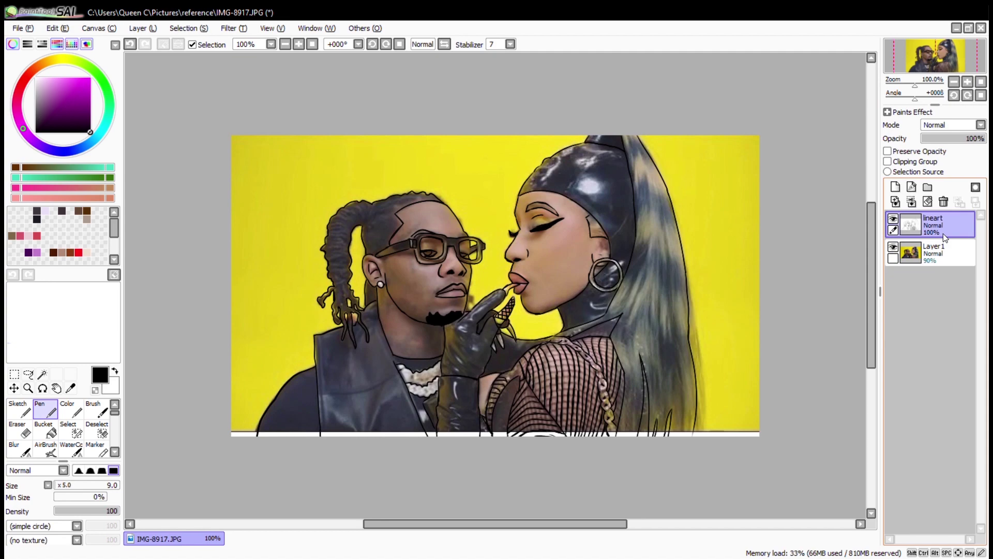
Step: Rotate the canvas and draw the first crosswise fishnet lines on the sleeve between the chain and the outer shoulder edge
{"action": "scroll", "coordinate": [573, 378], "scroll_direction": "up", "scroll_amount": 3}
{"action": "left_click_drag", "start_coordinate": [345, 409], "coordinate": [451, 236]}
{"action": "scroll", "coordinate": [451, 235], "scroll_direction": "up", "scroll_amount": 3}
{"action": "key", "text": "n"}
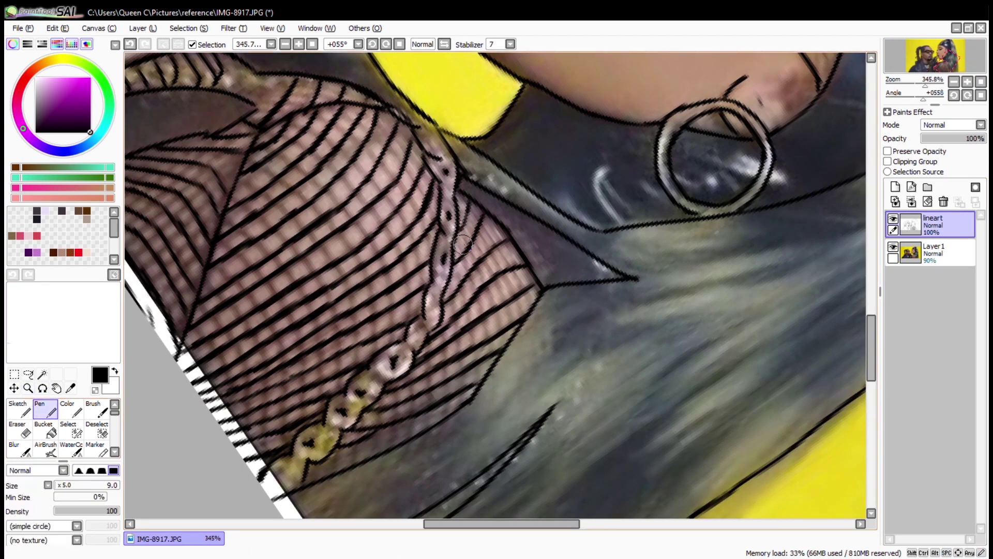
{"action": "left_click_drag", "start_coordinate": [484, 212], "coordinate": [538, 307]}
{"action": "left_click_drag", "start_coordinate": [455, 188], "coordinate": [522, 289]}
{"action": "left_click_drag", "start_coordinate": [455, 214], "coordinate": [518, 320]}
{"action": "left_click_drag", "start_coordinate": [479, 251], "coordinate": [499, 305]}
Step: Replace the last crosswise line and continue the mesh along the outer side of the chain down to the canvas bottom
{"action": "key", "text": "e"}
{"action": "key", "text": "n"}
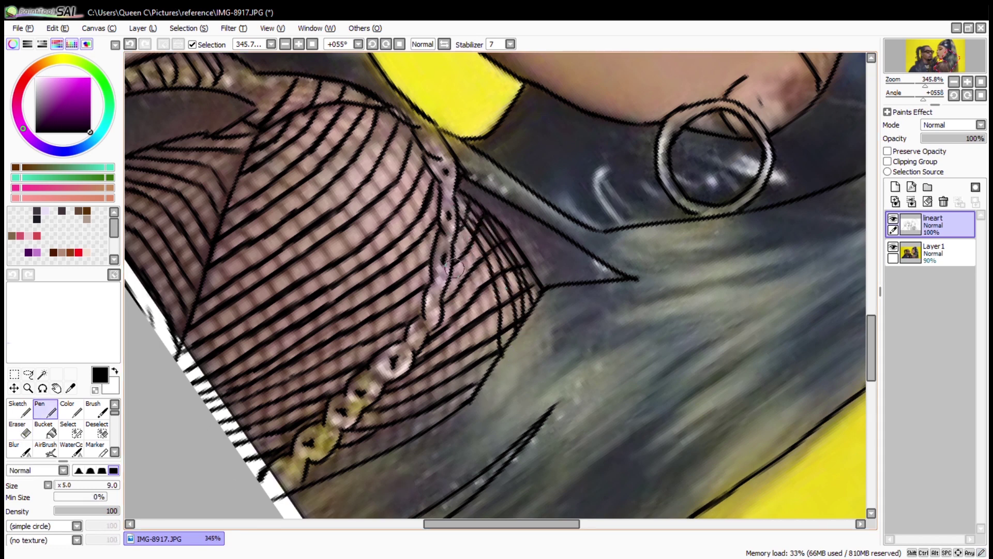
{"action": "key", "text": "ctrl+z"}
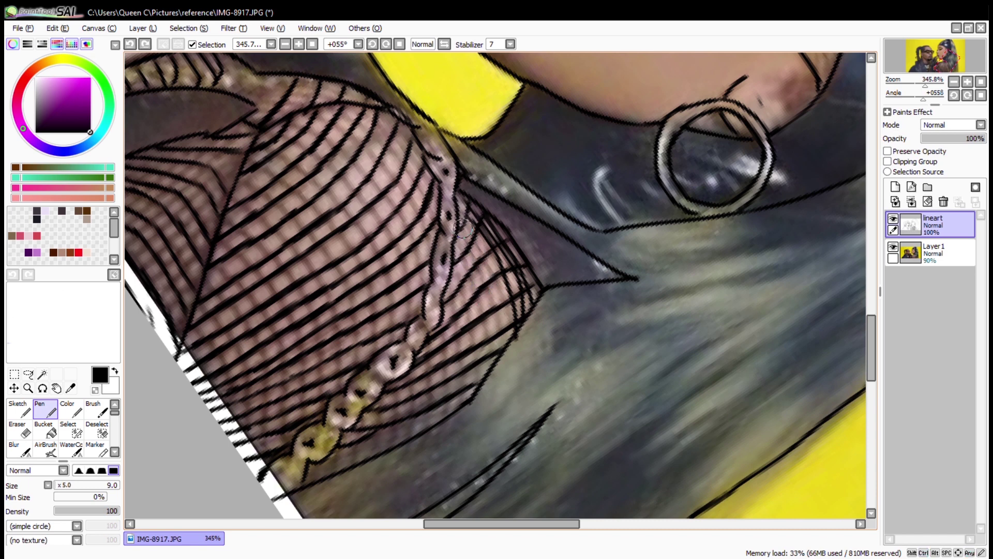
{"action": "left_click_drag", "start_coordinate": [464, 243], "coordinate": [489, 315]}
{"action": "left_click_drag", "start_coordinate": [473, 358], "coordinate": [477, 386]}
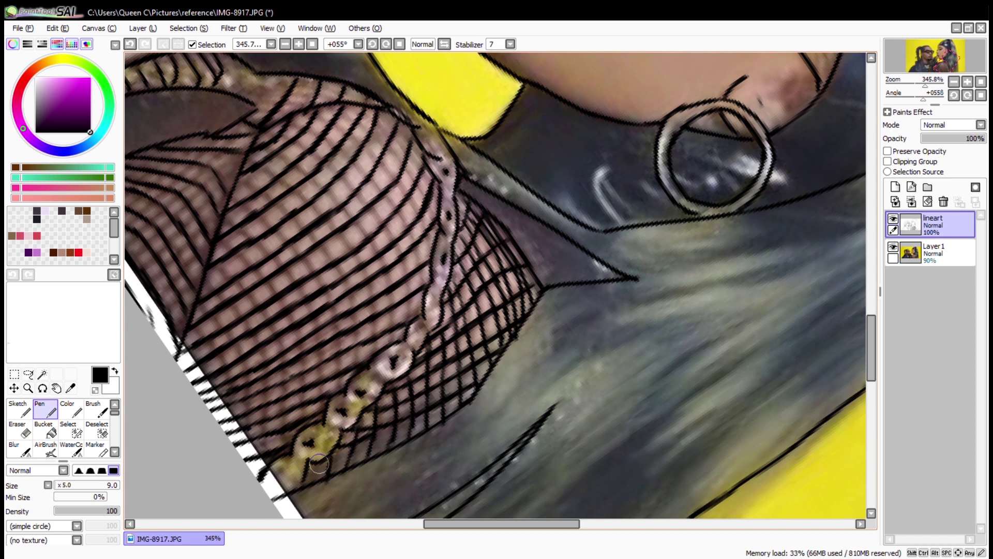
{"action": "key", "text": "e"}
{"action": "key", "text": "n"}
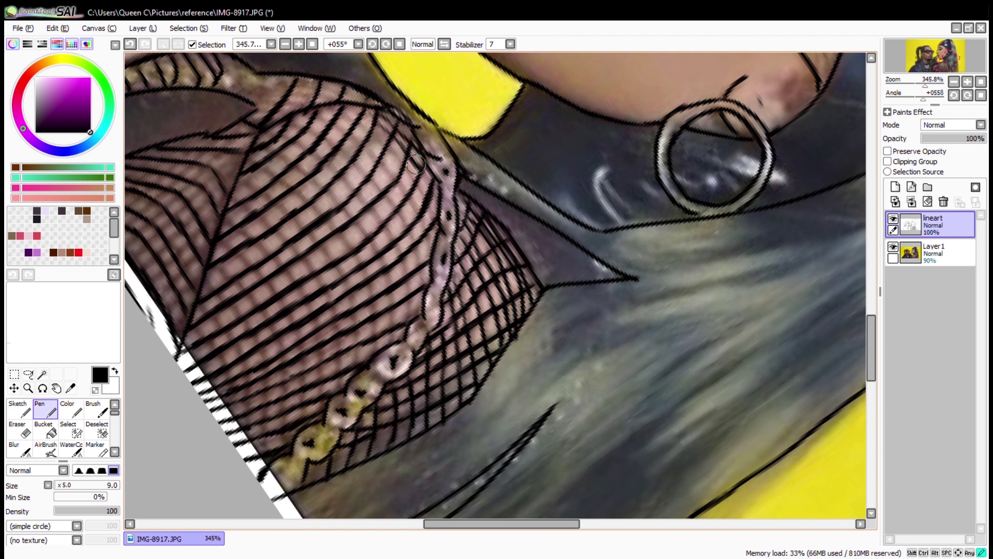
Step: Draw crosswise fishnet lines over the top of the upper arm on the inner side of the chain
{"action": "left_click_drag", "start_coordinate": [324, 108], "coordinate": [427, 202]}
{"action": "left_click_drag", "start_coordinate": [309, 106], "coordinate": [388, 177]}
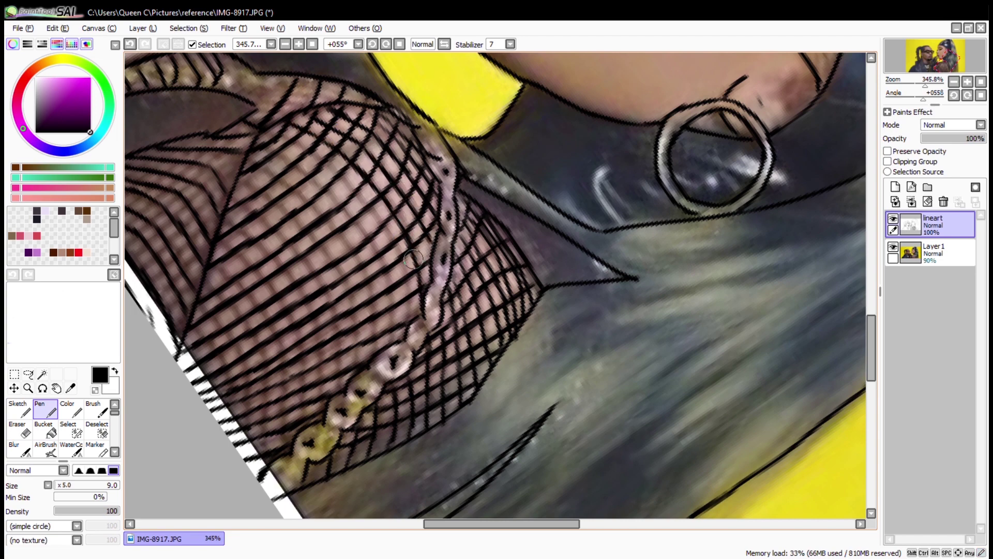
{"action": "left_click_drag", "start_coordinate": [283, 250], "coordinate": [373, 221]}
{"action": "mouse_move", "coordinate": [365, 109]}
{"action": "left_mouse_down"}
{"action": "mouse_move", "coordinate": [473, 199]}
{"action": "mouse_move", "coordinate": [486, 232]}
{"action": "left_mouse_up"}
{"action": "mouse_move", "coordinate": [377, 159]}
{"action": "left_mouse_down"}
{"action": "mouse_move", "coordinate": [467, 224]}
{"action": "mouse_move", "coordinate": [484, 310]}
{"action": "left_mouse_up"}
{"action": "key", "text": "ctrl+z"}
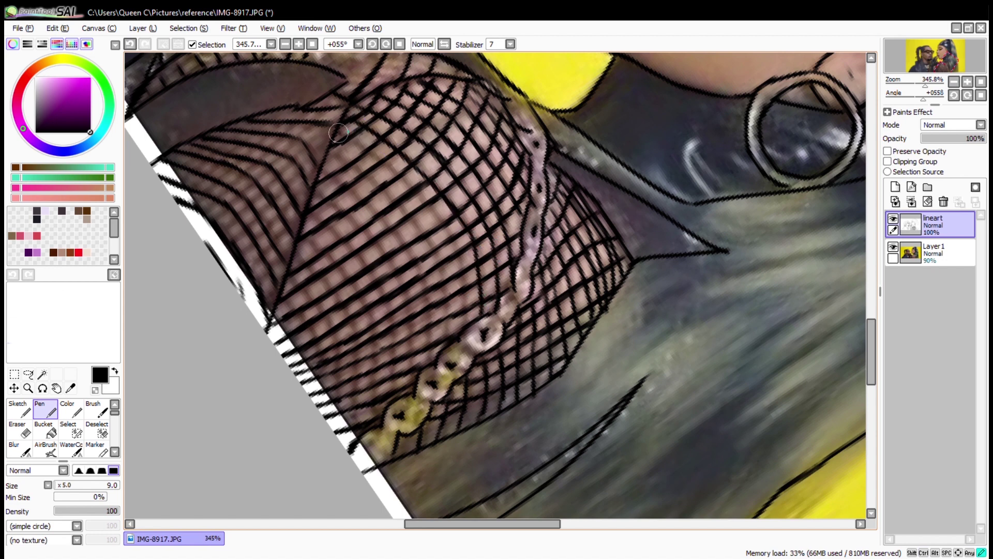
Step: Complete the crosswise mesh over the rest of the upper arm down to the canvas bottom
{"action": "left_click_drag", "start_coordinate": [430, 209], "coordinate": [460, 272]}
{"action": "key", "text": "ctrl+z"}
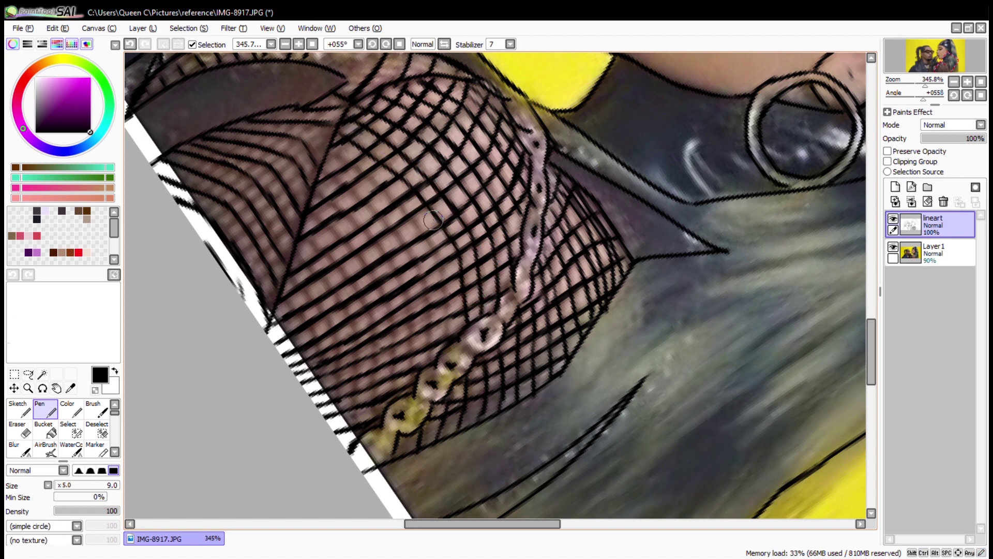
{"action": "left_click_drag", "start_coordinate": [418, 233], "coordinate": [447, 304]}
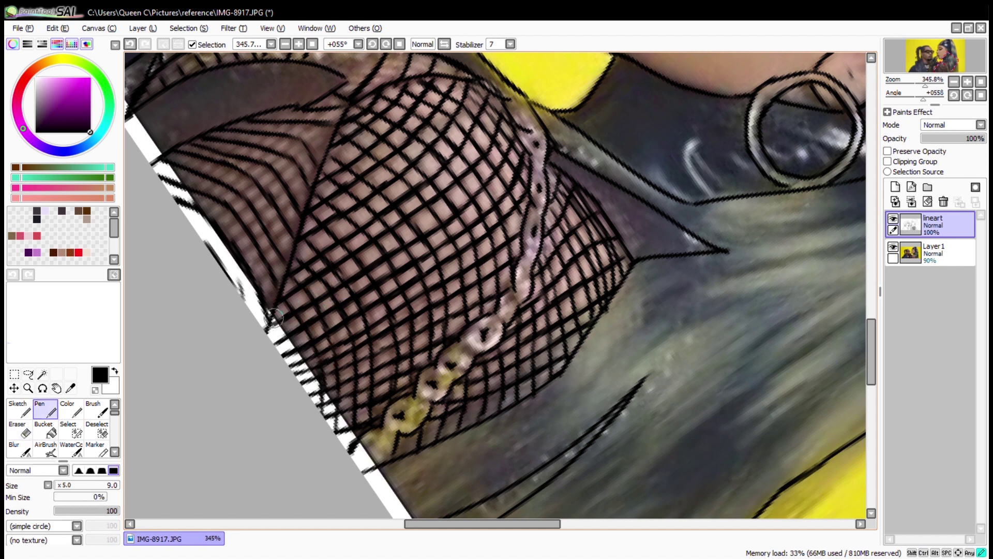
{"action": "left_click_drag", "start_coordinate": [273, 316], "coordinate": [299, 370]}
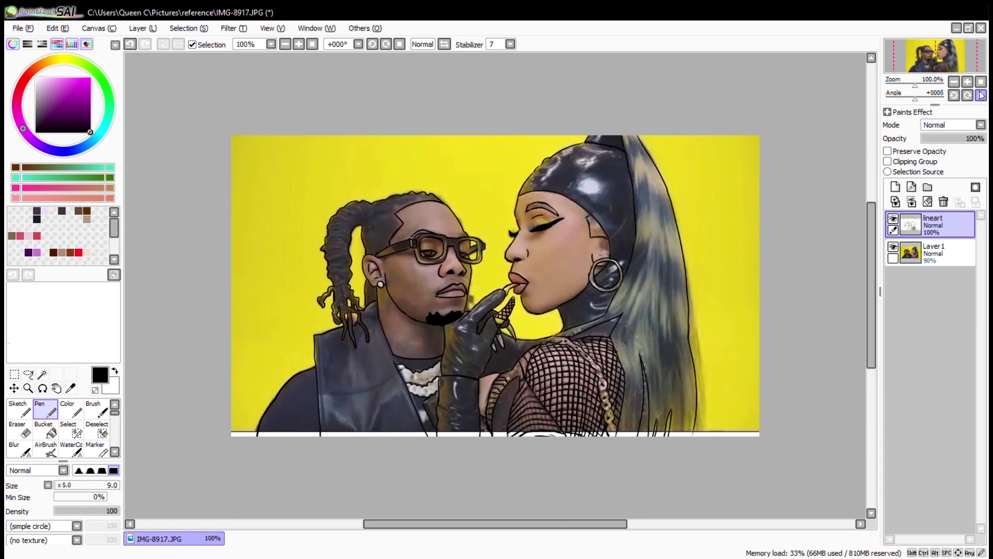
Step: Draw lengthwise mesh lines through the triangular fishnet area below the upper arm
{"action": "key", "text": "x"}
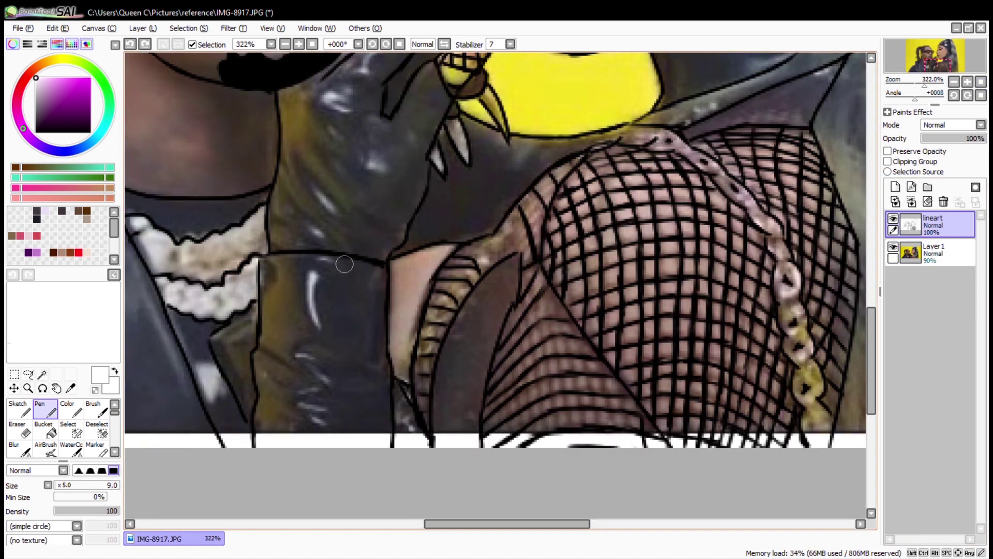
{"action": "left_click_drag", "start_coordinate": [621, 388], "coordinate": [627, 406]}
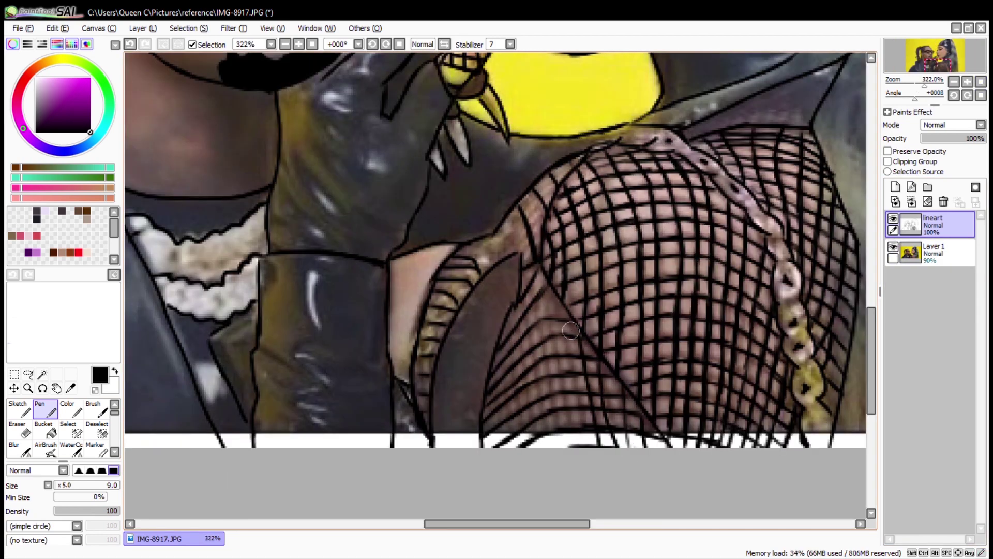
{"action": "mouse_move", "coordinate": [551, 291]}
{"action": "left_mouse_down"}
{"action": "mouse_move", "coordinate": [579, 417]}
{"action": "mouse_move", "coordinate": [541, 292]}
{"action": "mouse_move", "coordinate": [568, 394]}
{"action": "left_mouse_up"}
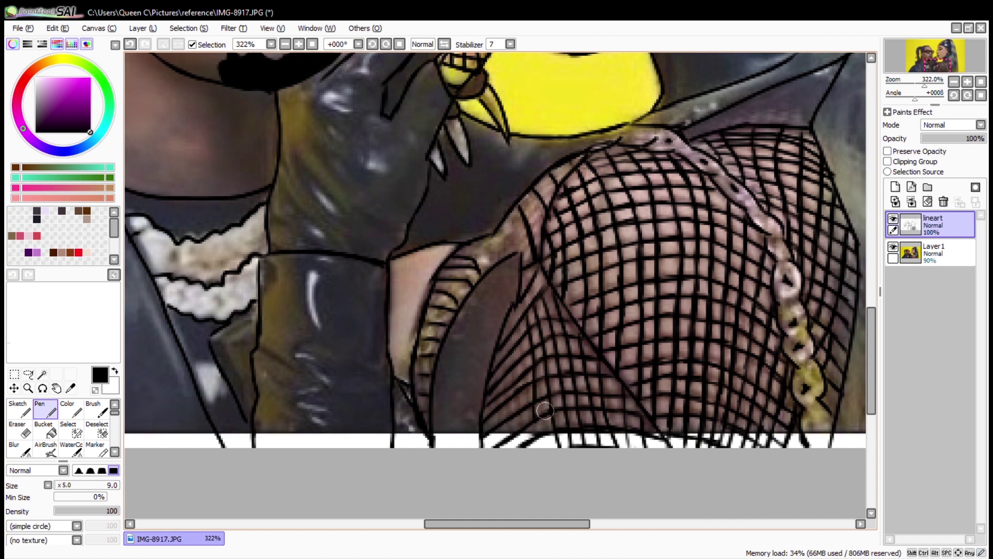
{"action": "left_click_drag", "start_coordinate": [545, 361], "coordinate": [355, 204]}
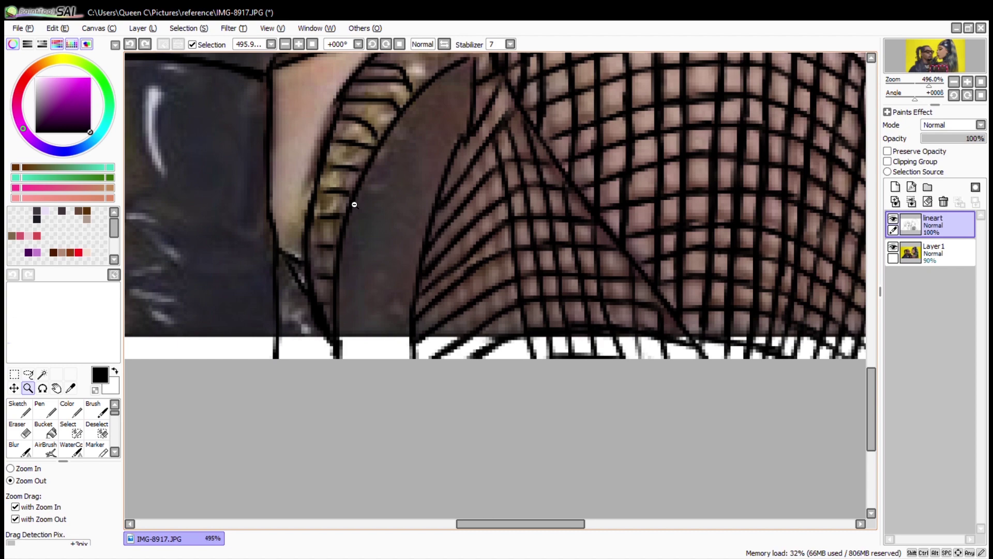
{"action": "key", "text": "n"}
{"action": "mouse_move", "coordinate": [467, 203]}
{"action": "left_mouse_down"}
{"action": "mouse_move", "coordinate": [456, 280]}
{"action": "mouse_move", "coordinate": [435, 299]}
{"action": "mouse_move", "coordinate": [537, 241]}
{"action": "mouse_move", "coordinate": [626, 141]}
{"action": "left_mouse_up"}
Step: Add the missing mesh lines on the front of the shoulder and lengthwise along the gold strip
{"action": "key", "text": "Home"}
{"action": "key", "text": "z"}
{"action": "left_click", "coordinate": [428, 287]}
{"action": "key", "text": "n"}
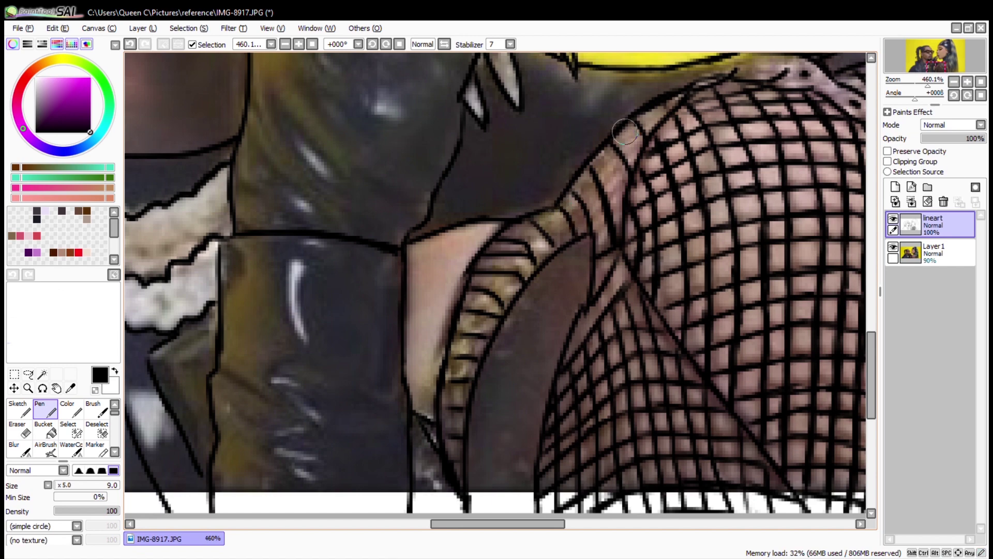
{"action": "mouse_move", "coordinate": [362, 362]}
{"action": "left_mouse_down"}
{"action": "mouse_move", "coordinate": [517, 129]}
{"action": "mouse_move", "coordinate": [621, 311]}
{"action": "left_mouse_up"}
{"action": "mouse_move", "coordinate": [416, 145]}
{"action": "left_mouse_down"}
{"action": "mouse_move", "coordinate": [468, 289]}
{"action": "mouse_move", "coordinate": [447, 367]}
{"action": "mouse_move", "coordinate": [395, 218]}
{"action": "left_mouse_up"}
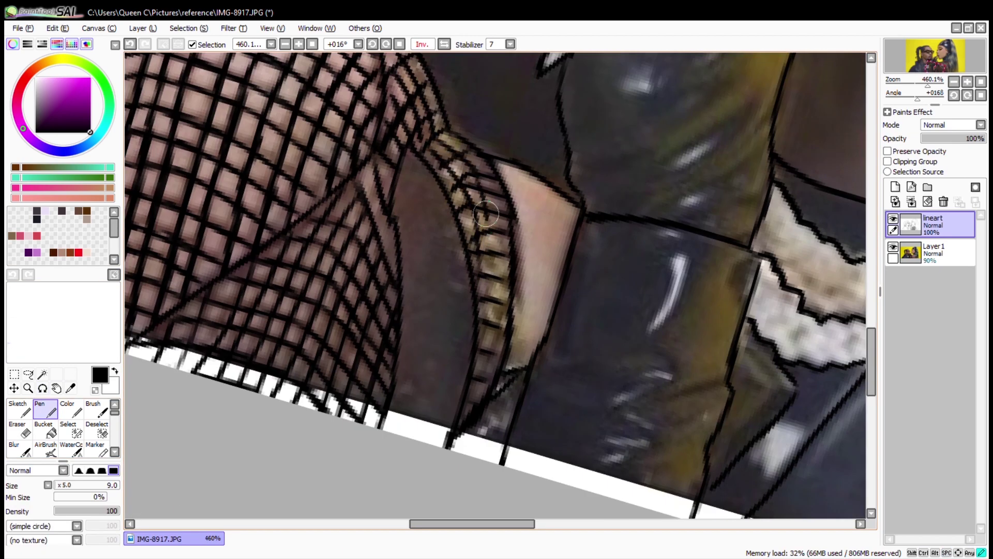
Step: Fill the dark gap between the gold strip and the triangular fishnet area with black and check the line art without the photo
{"action": "key", "text": "s"}
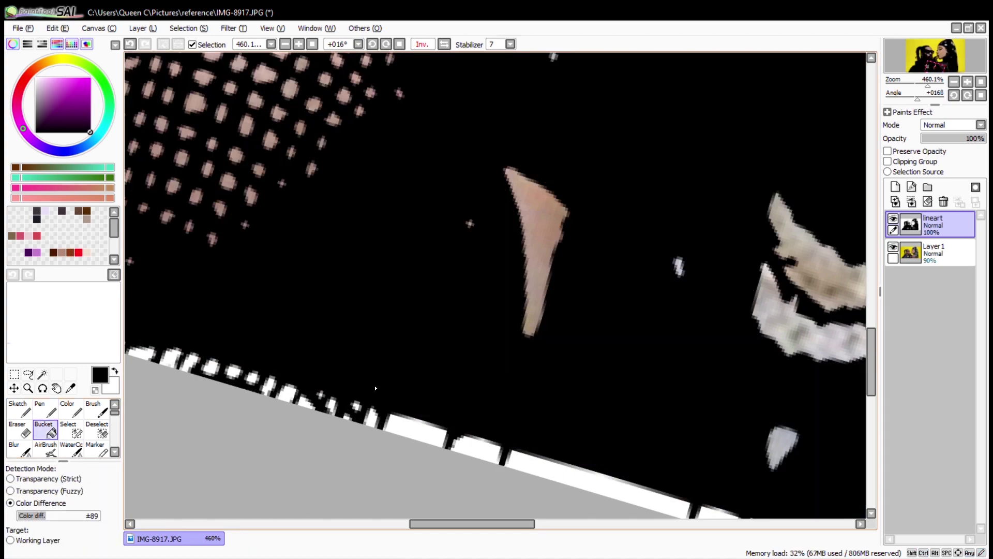
{"action": "left_click_drag", "start_coordinate": [412, 144], "coordinate": [413, 427]}
{"action": "key", "text": "d"}
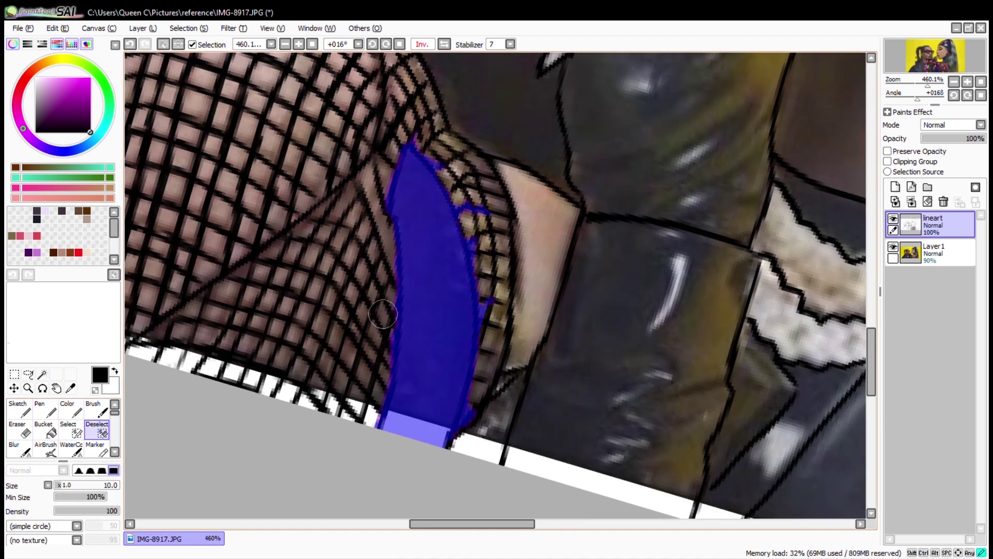
{"action": "key", "text": "b"}
{"action": "left_click", "coordinate": [434, 311]}
{"action": "key", "text": "n"}
{"action": "mouse_move", "coordinate": [450, 439]}
{"action": "left_mouse_down"}
{"action": "mouse_move", "coordinate": [424, 429]}
{"action": "mouse_move", "coordinate": [379, 438]}
{"action": "left_mouse_up"}
{"action": "key", "text": "ctrl+d"}
{"action": "key", "text": "ctrl+0"}
{"action": "left_click", "coordinate": [893, 248]}
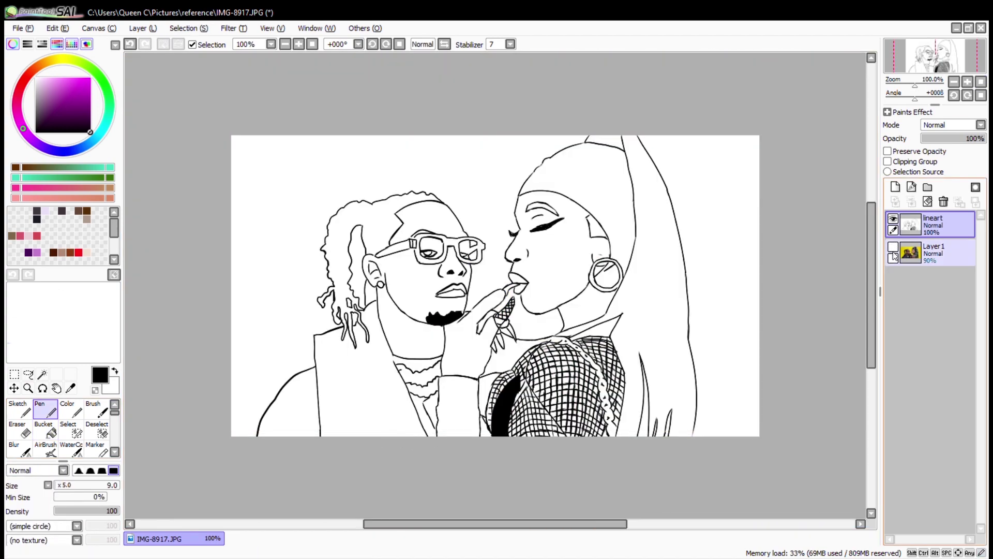
{"action": "left_click", "coordinate": [893, 248]}
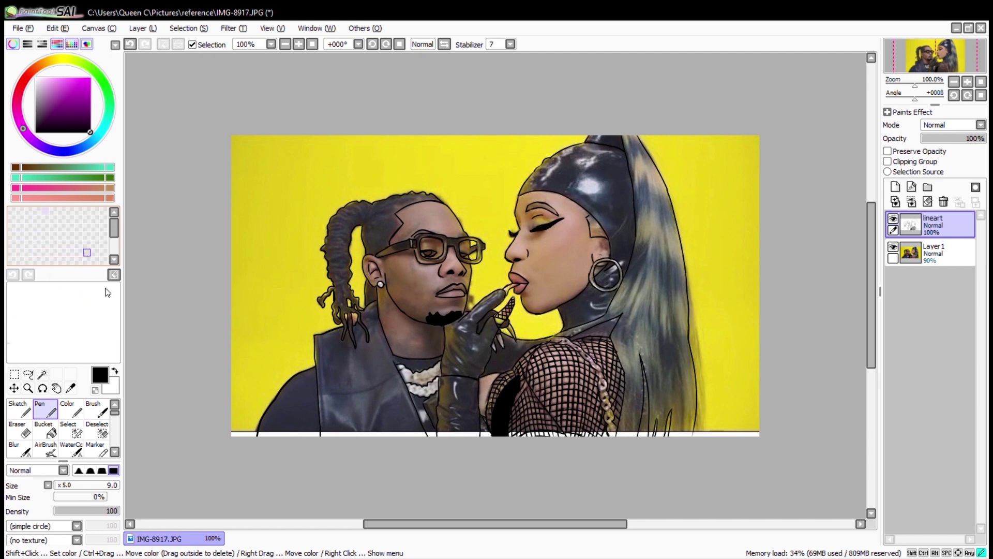
Step: Add a layer named colors beneath the lineart layer
{"action": "left_click", "coordinate": [896, 187]}
{"action": "double_click", "coordinate": [934, 247]}
{"action": "type", "text": "colors"}
{"action": "key", "text": "Return"}
Step: Add a layer named background between the colors layer and the photo layer
{"action": "left_click", "coordinate": [895, 187]}
{"action": "left_click", "coordinate": [927, 281]}
{"action": "double_click", "coordinate": [934, 274]}
{"action": "type", "text": "background"}
{"action": "key", "text": "Return"}
Step: Sample the yellow of the photo's backdrop for painting with the Color brush and hide the photo layer
{"action": "left_click", "coordinate": [51, 430]}
{"action": "left_click", "coordinate": [288, 262], "text": "alt"}
{"action": "left_click", "coordinate": [892, 303]}
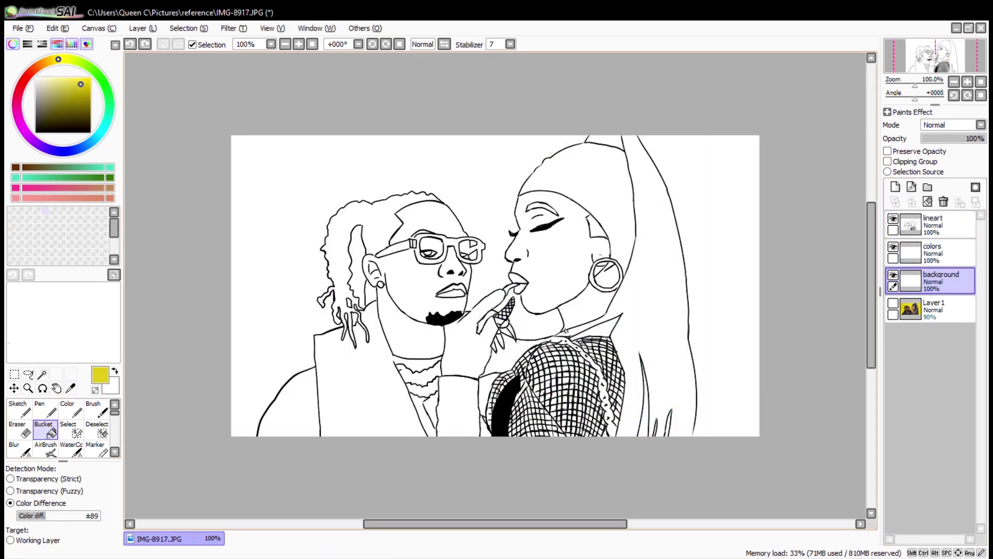
{"action": "left_click", "coordinate": [28, 388]}
{"action": "left_click", "coordinate": [676, 421]}
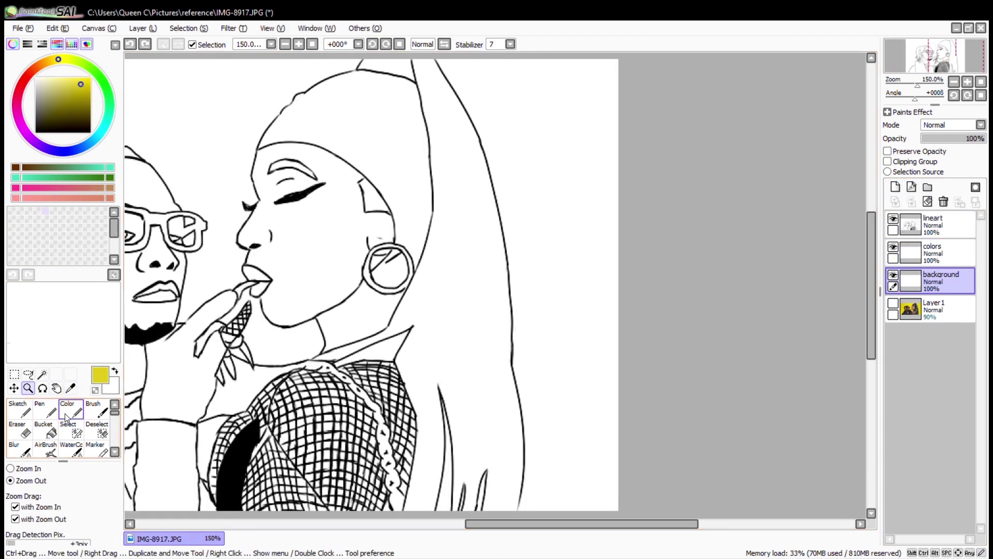
{"action": "left_click", "coordinate": [65, 416]}
{"action": "left_click_drag", "start_coordinate": [445, 63], "coordinate": [539, 69]}
{"action": "key", "text": "ctrl+z"}
{"action": "key", "text": "ctrl+z"}
Step: Outline the empty backdrop area behind the woman's ponytail in yellow and fill it with the same colour
{"action": "scroll", "coordinate": [465, 258], "scroll_direction": "up", "scroll_amount": 3}
{"action": "left_click_drag", "start_coordinate": [416, 130], "coordinate": [595, 132]}
{"action": "scroll", "coordinate": [546, 114], "scroll_direction": "down", "scroll_amount": 3}
{"action": "mouse_move", "coordinate": [542, 53]}
{"action": "left_mouse_down"}
{"action": "mouse_move", "coordinate": [539, 492]}
{"action": "mouse_move", "coordinate": [445, 496]}
{"action": "left_mouse_up"}
{"action": "mouse_move", "coordinate": [364, 59]}
{"action": "left_mouse_down"}
{"action": "mouse_move", "coordinate": [398, 111]}
{"action": "mouse_move", "coordinate": [450, 497]}
{"action": "left_mouse_up"}
{"action": "left_click", "coordinate": [43, 429]}
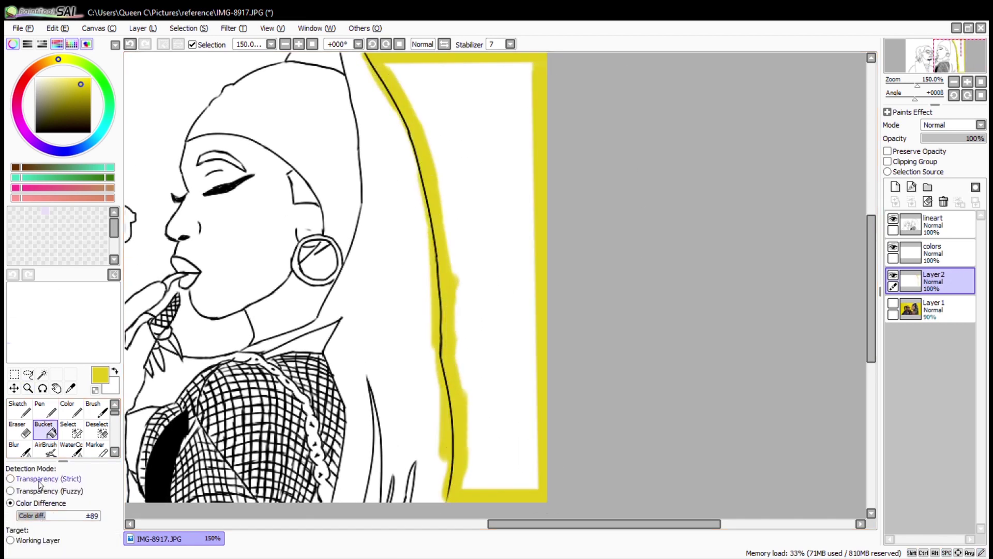
{"action": "left_click", "coordinate": [486, 258]}
Step: Erase the yellow that spills over the outer edge of the woman's ponytail
{"action": "key", "text": "e"}
{"action": "scroll", "coordinate": [373, 237], "scroll_direction": "down", "scroll_amount": 3}
{"action": "mouse_move", "coordinate": [398, 117]}
{"action": "left_mouse_down"}
{"action": "mouse_move", "coordinate": [426, 182]}
{"action": "mouse_move", "coordinate": [468, 424]}
{"action": "left_mouse_up"}
{"action": "scroll", "coordinate": [448, 271], "scroll_direction": "down", "scroll_amount": 3}
{"action": "left_click_drag", "start_coordinate": [476, 243], "coordinate": [483, 382]}
{"action": "scroll", "coordinate": [482, 362], "scroll_direction": "up", "scroll_amount": 3}
{"action": "scroll", "coordinate": [482, 363], "scroll_direction": "left", "scroll_amount": 5}
Step: Store the yellow as a colour swatch and make the lineart layer active
{"action": "left_click", "coordinate": [45, 411]}
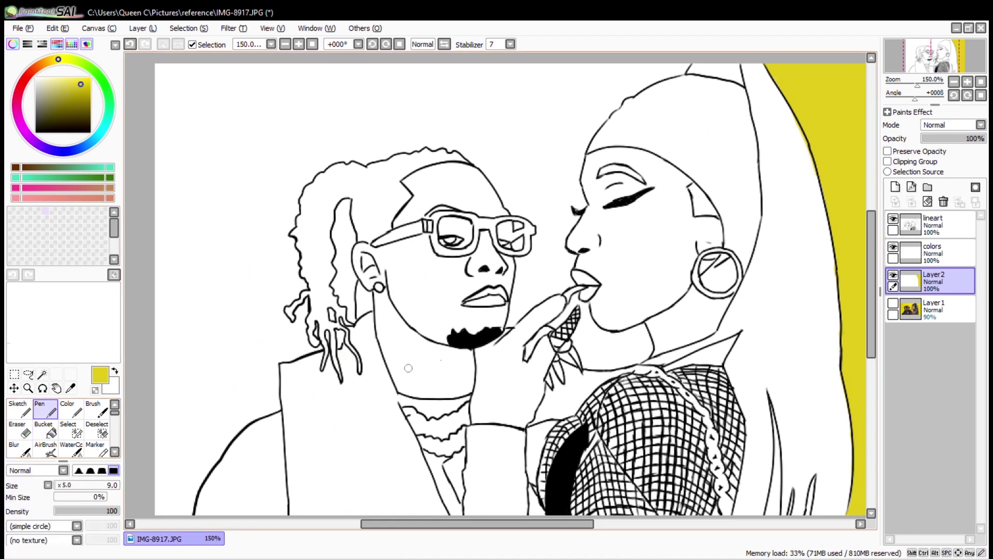
{"action": "left_click", "coordinate": [12, 211]}
{"action": "left_click", "coordinate": [931, 224]}
Step: Touch up the black line art around the woman's earring and the adjoining headpiece edge
{"action": "scroll", "coordinate": [589, 290], "scroll_direction": "up", "scroll_amount": 4}
{"action": "mouse_move", "coordinate": [349, 374]}
{"action": "left_mouse_down"}
{"action": "mouse_move", "coordinate": [403, 155]}
{"action": "mouse_move", "coordinate": [393, 93]}
{"action": "mouse_move", "coordinate": [362, 414]}
{"action": "mouse_move", "coordinate": [289, 258]}
{"action": "left_mouse_up"}
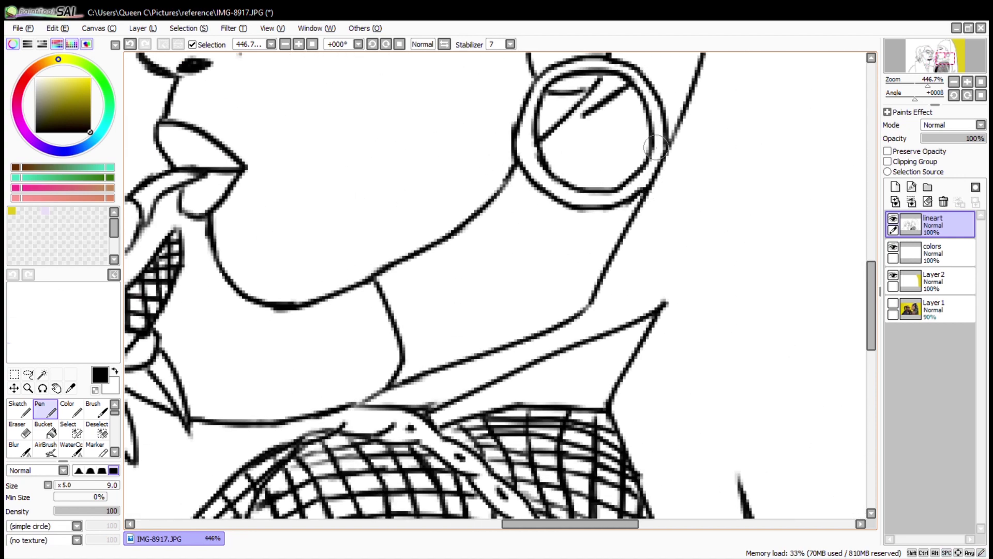
{"action": "left_click_drag", "start_coordinate": [661, 144], "coordinate": [534, 250]}
{"action": "left_click_drag", "start_coordinate": [403, 282], "coordinate": [321, 429]}
Step: Fill the woman's outlined eyebrow with solid black
{"action": "key", "text": "g"}
{"action": "left_click", "coordinate": [388, 318]}
{"action": "key", "text": "n"}
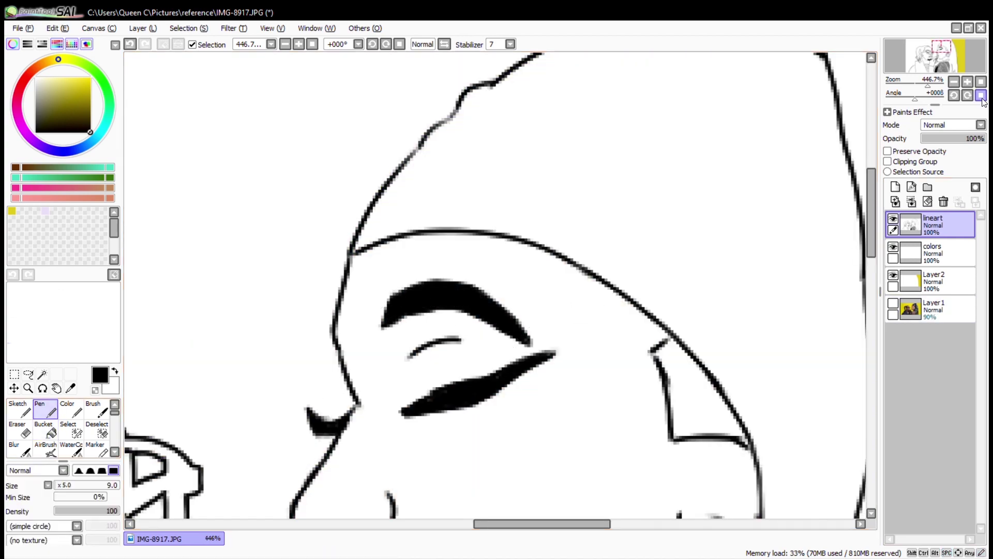
Step: Rename the yellow fill layer as background and fill the empty background around both figures and under the woman's chin with the stored yellow
{"action": "scroll", "coordinate": [388, 318], "scroll_direction": "down", "scroll_amount": 10}
{"action": "scroll", "coordinate": [339, 221], "scroll_direction": "up", "scroll_amount": 11}
{"action": "key", "text": "e"}
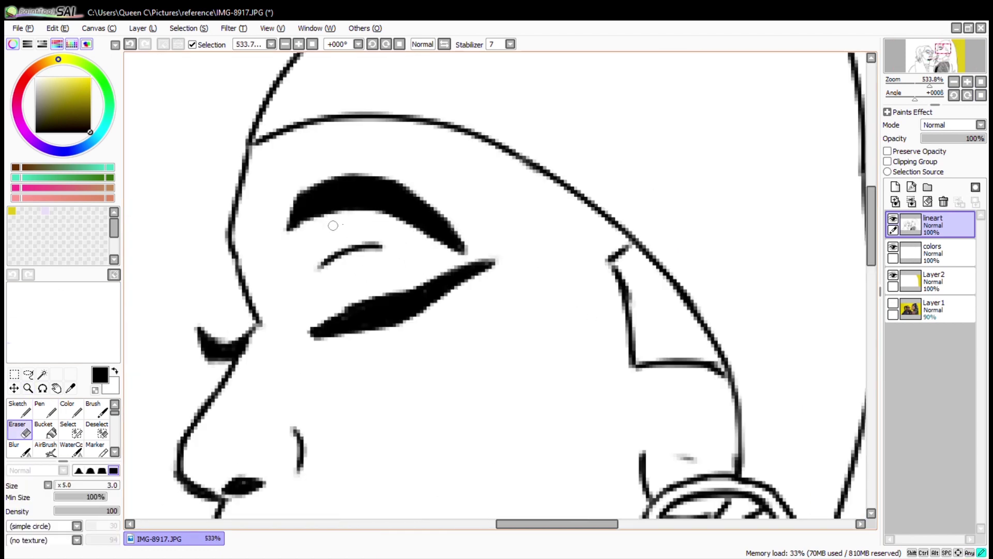
{"action": "key", "text": "g"}
{"action": "scroll", "coordinate": [408, 197], "scroll_direction": "down", "scroll_amount": 9}
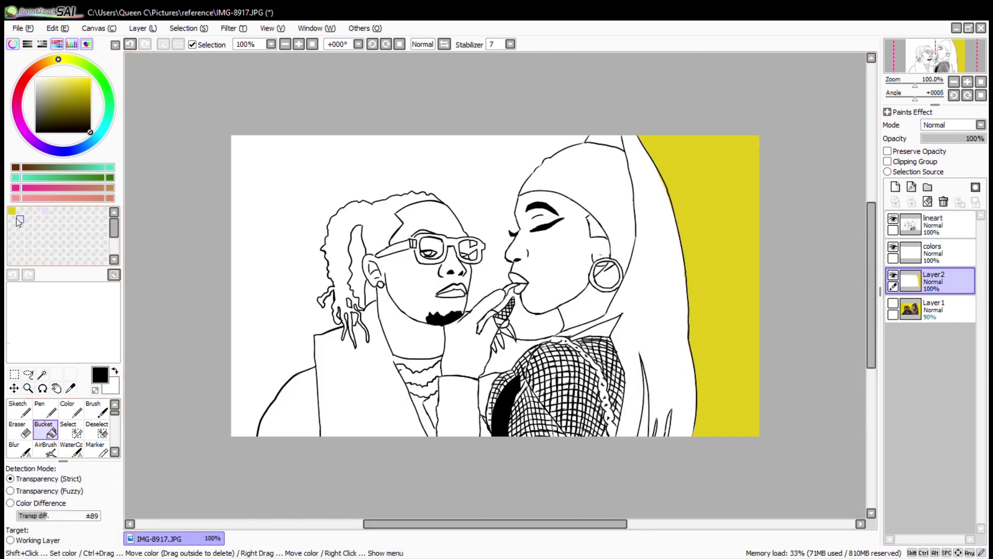
{"action": "type", "text": "background"}
{"action": "key", "text": "Return"}
{"action": "left_click", "coordinate": [541, 321]}
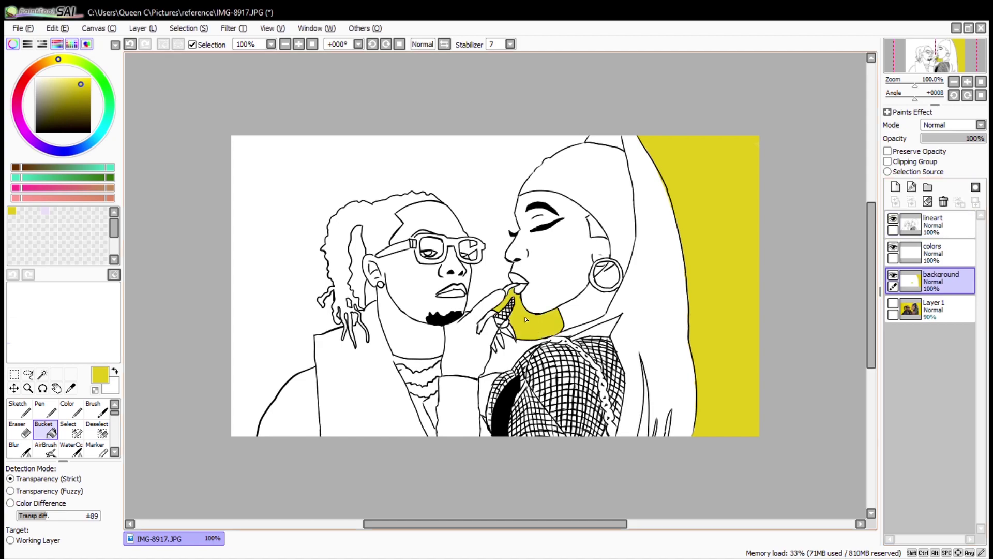
{"action": "left_click", "coordinate": [236, 394]}
Step: Erase the yellow from inside the woman's headpiece on the background layer
{"action": "key", "text": "e"}
{"action": "left_click_drag", "start_coordinate": [237, 467], "coordinate": [427, 184]}
{"action": "left_click_drag", "start_coordinate": [293, 118], "coordinate": [428, 250]}
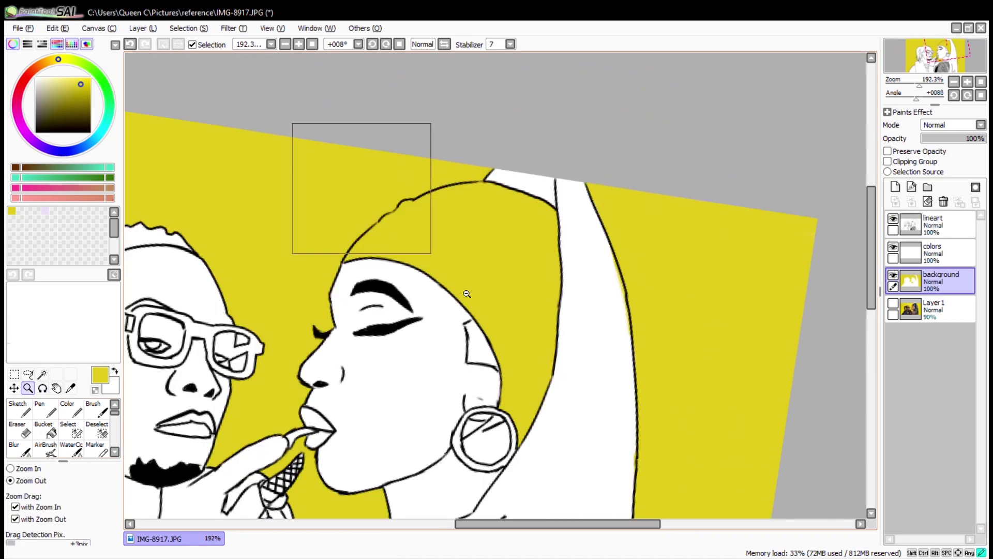
{"action": "key", "text": "c"}
{"action": "left_click_drag", "start_coordinate": [524, 274], "coordinate": [616, 403]}
{"action": "scroll", "coordinate": [616, 403], "scroll_direction": "up", "scroll_amount": 3}
{"action": "mouse_move", "coordinate": [572, 306]}
{"action": "left_mouse_down"}
{"action": "mouse_move", "coordinate": [528, 333]}
{"action": "mouse_move", "coordinate": [378, 317]}
{"action": "mouse_move", "coordinate": [434, 244]}
{"action": "mouse_move", "coordinate": [541, 200]}
{"action": "left_mouse_up"}
{"action": "key", "text": "e"}
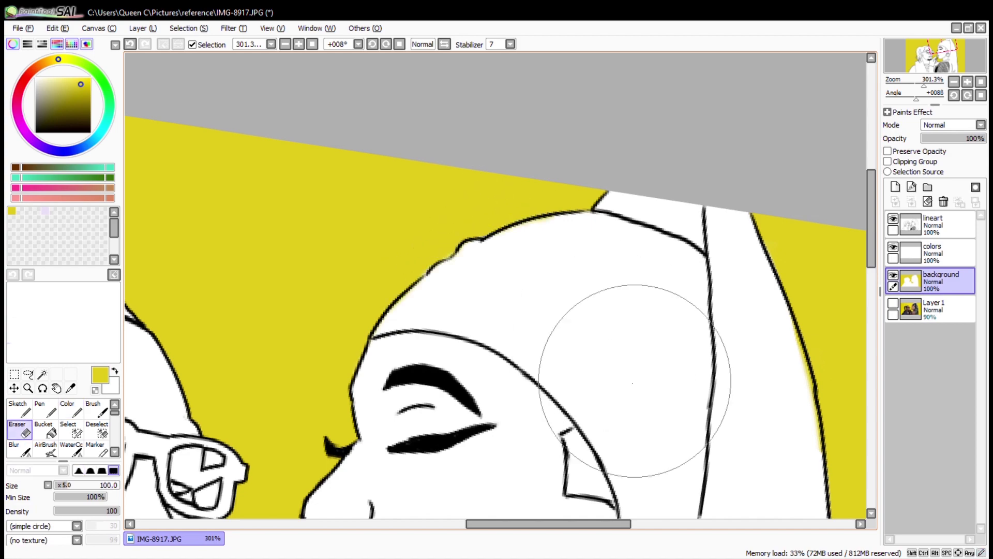
Step: Fill the gaps between the man's ponytail and head and among his hanging locks with yellow
{"action": "scroll", "coordinate": [724, 438], "scroll_direction": "down", "scroll_amount": 5}
{"action": "key", "text": "c"}
{"action": "key", "text": "g"}
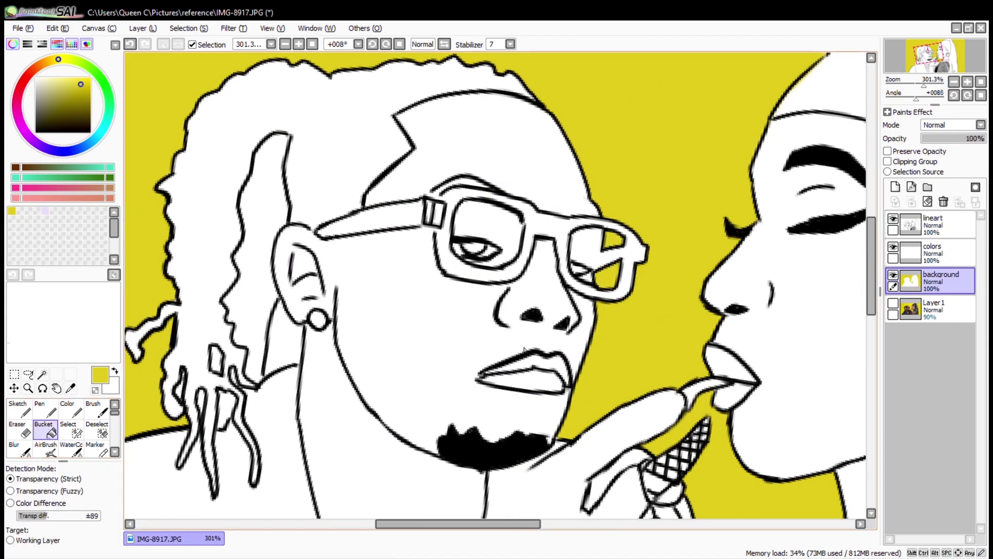
{"action": "scroll", "coordinate": [451, 257], "scroll_direction": "up", "scroll_amount": 3}
{"action": "scroll", "coordinate": [199, 222], "scroll_direction": "down", "scroll_amount": 2}
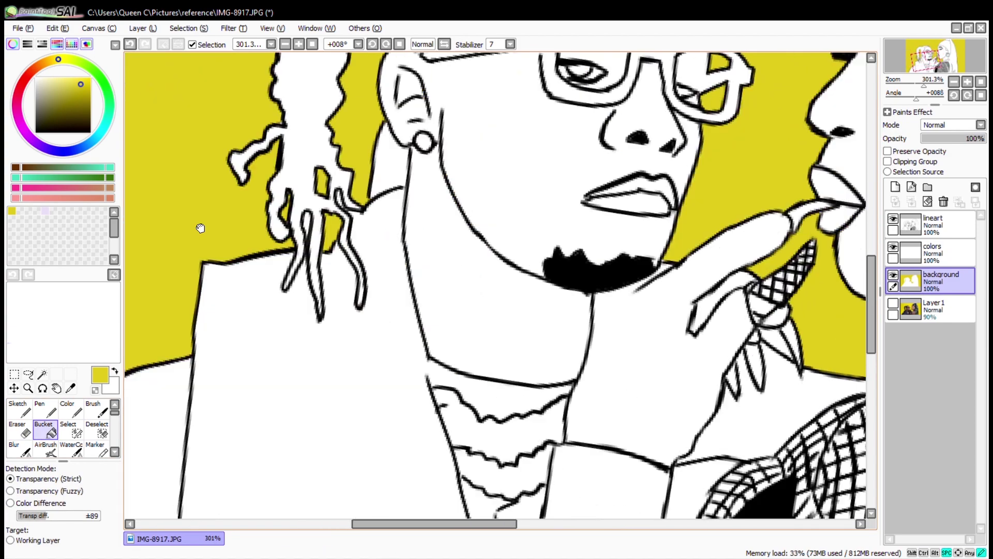
{"action": "left_click", "coordinate": [980, 81]}
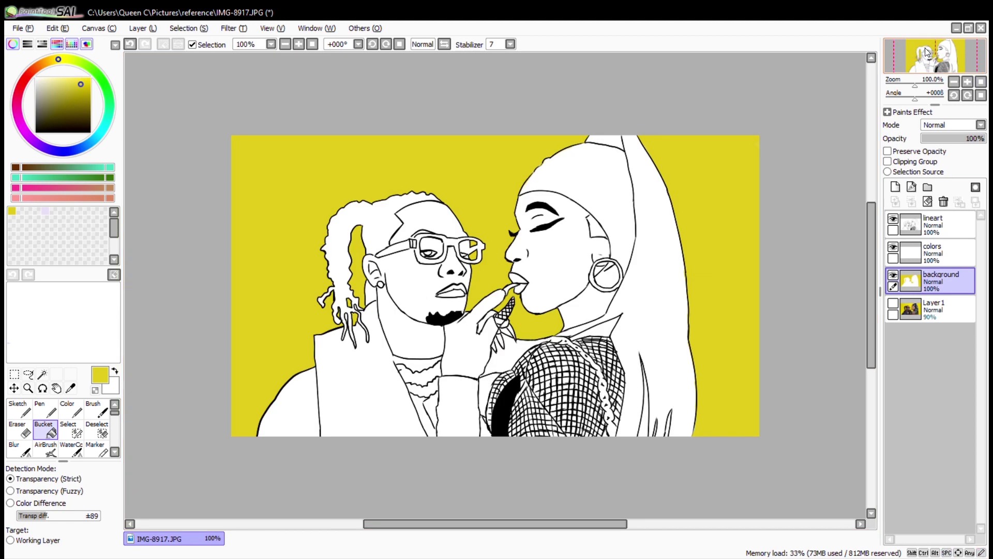
Step: Add a named highlight layer above the background in Luminosity mode and choose a lighter yellow with the AirBrush
{"action": "left_click", "coordinate": [895, 188]}
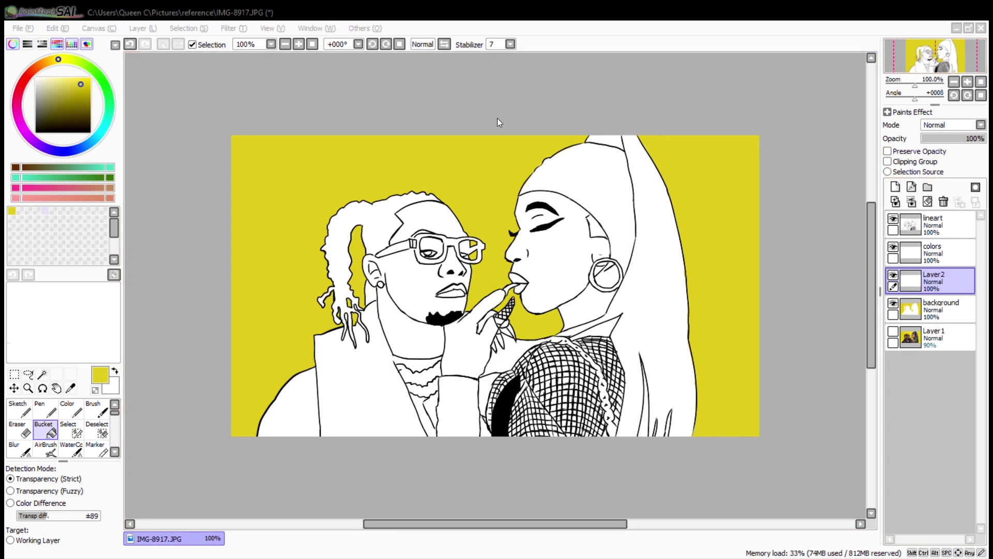
{"action": "key", "text": "Return"}
{"action": "left_click", "coordinate": [65, 82]}
{"action": "key", "text": "w"}
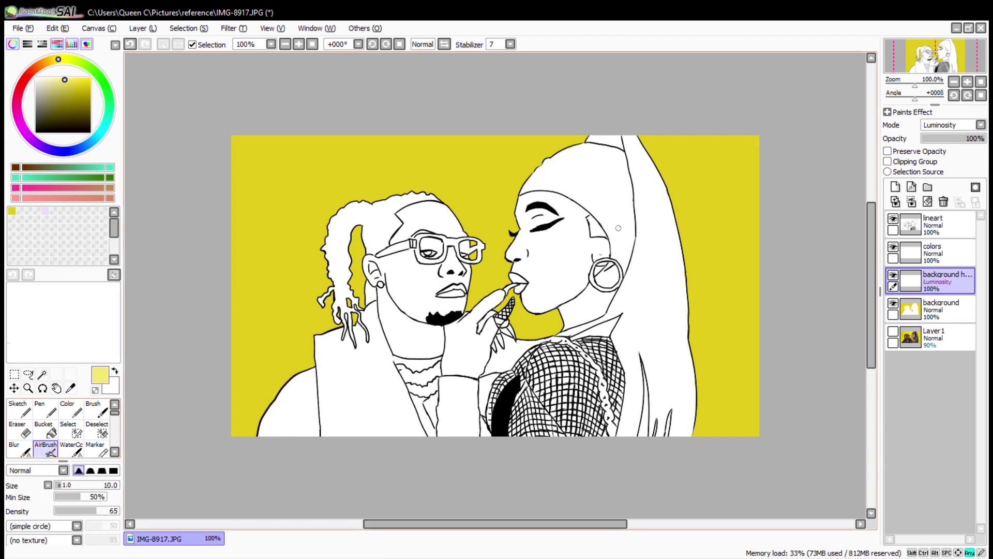
Step: Make the background layer the selection source and select its yellow areas with the Magic Wand while the highlight layer is active
{"action": "left_click", "coordinate": [936, 309]}
{"action": "left_click", "coordinate": [888, 171]}
{"action": "left_click", "coordinate": [936, 281]}
{"action": "left_click", "coordinate": [355, 256]}
{"action": "left_click", "coordinate": [535, 318]}
{"action": "left_click", "coordinate": [709, 282]}
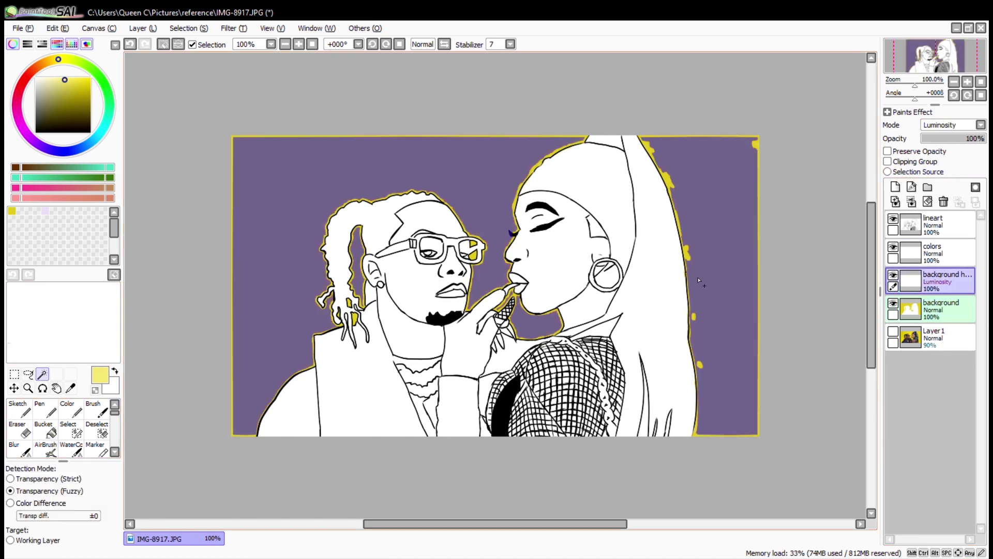
Step: Paint the selection up to the outer edge of the woman's ponytail
{"action": "left_click", "coordinate": [68, 428]}
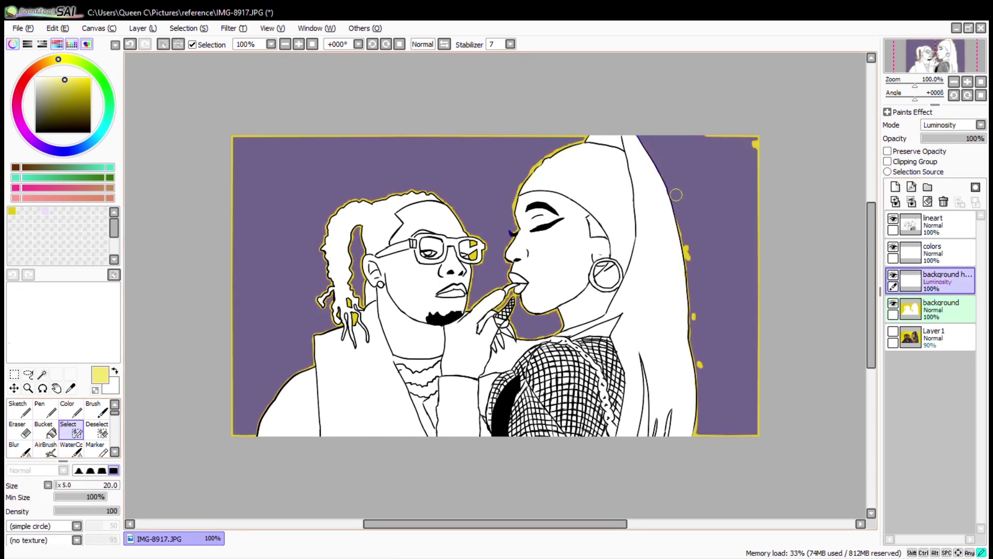
{"action": "key", "text": "ctrl+z"}
{"action": "key", "text": "ctrl+z"}
{"action": "left_click", "coordinate": [42, 373]}
{"action": "key", "text": "ctrl+y"}
{"action": "key", "text": "ctrl+z"}
{"action": "key", "text": "ctrl+y"}
{"action": "key", "text": "ctrl+z"}
{"action": "scroll", "coordinate": [541, 80], "scroll_direction": "up", "scroll_amount": 2}
{"action": "key", "text": "ctrl+y"}
{"action": "mouse_move", "coordinate": [459, 80]}
{"action": "left_mouse_down"}
{"action": "mouse_move", "coordinate": [581, 288]}
{"action": "mouse_move", "coordinate": [528, 459]}
{"action": "mouse_move", "coordinate": [482, 103]}
{"action": "mouse_move", "coordinate": [453, 72]}
{"action": "left_mouse_up"}
{"action": "key", "text": "e"}
Step: Deselect the part of the selection that spills inside the outer edge of the woman's ponytail
{"action": "key", "text": "d"}
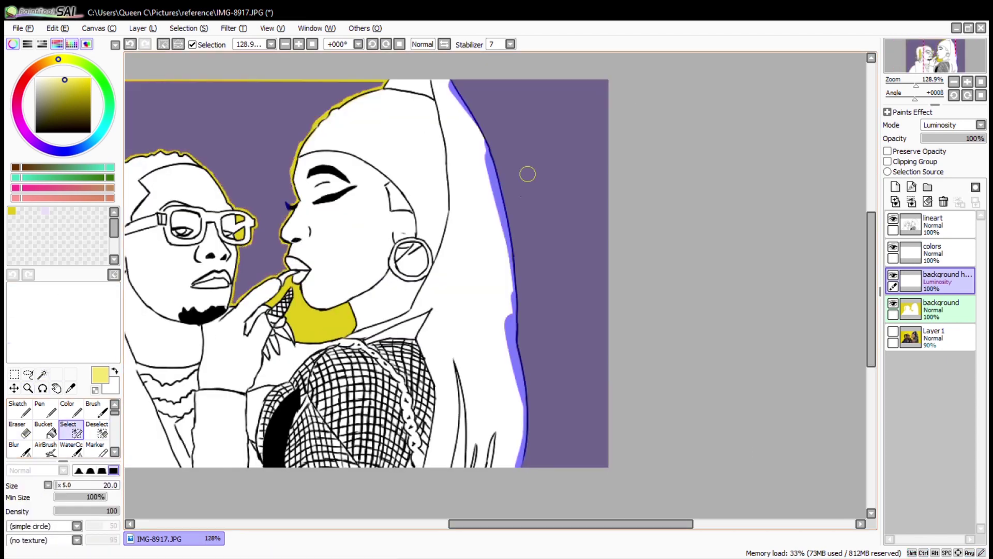
{"action": "mouse_move", "coordinate": [490, 169]}
{"action": "left_mouse_down"}
{"action": "mouse_move", "coordinate": [505, 235]}
{"action": "mouse_move", "coordinate": [511, 355]}
{"action": "left_mouse_up"}
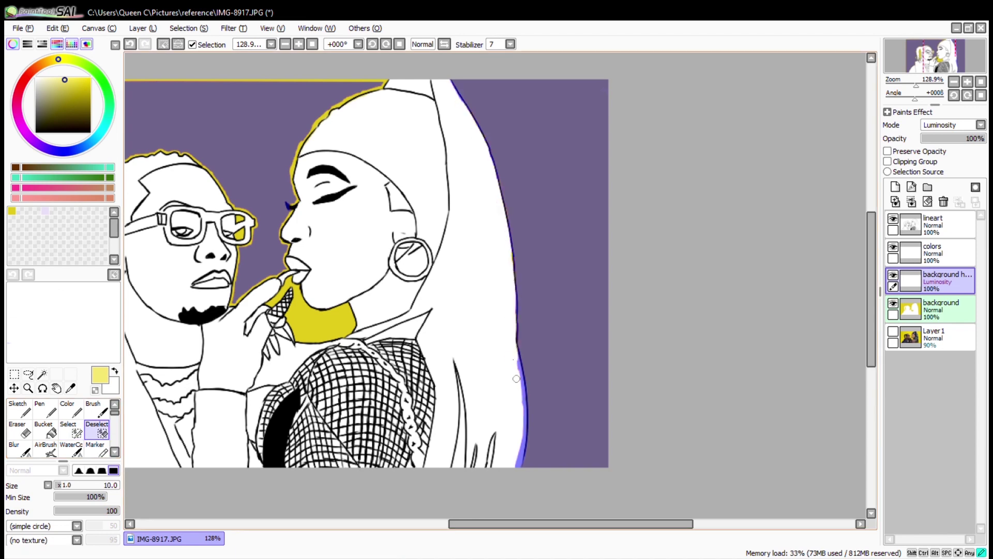
{"action": "left_click_drag", "start_coordinate": [517, 451], "coordinate": [656, 322]}
Step: Add the area under the woman's chin, the gap by the man's ponytail and the unselected outline borders to the selection
{"action": "key", "text": "w"}
{"action": "left_click", "coordinate": [460, 186]}
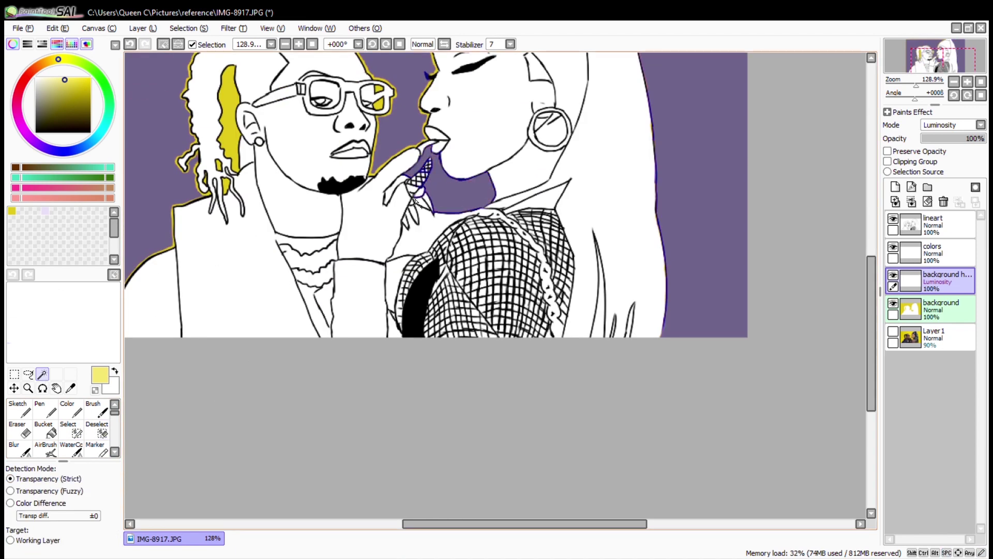
{"action": "key", "text": "ctrl+z"}
{"action": "mouse_move", "coordinate": [339, 254]}
{"action": "left_mouse_down"}
{"action": "mouse_move", "coordinate": [436, 331]}
{"action": "mouse_move", "coordinate": [455, 396]}
{"action": "left_mouse_up"}
{"action": "key", "text": "d"}
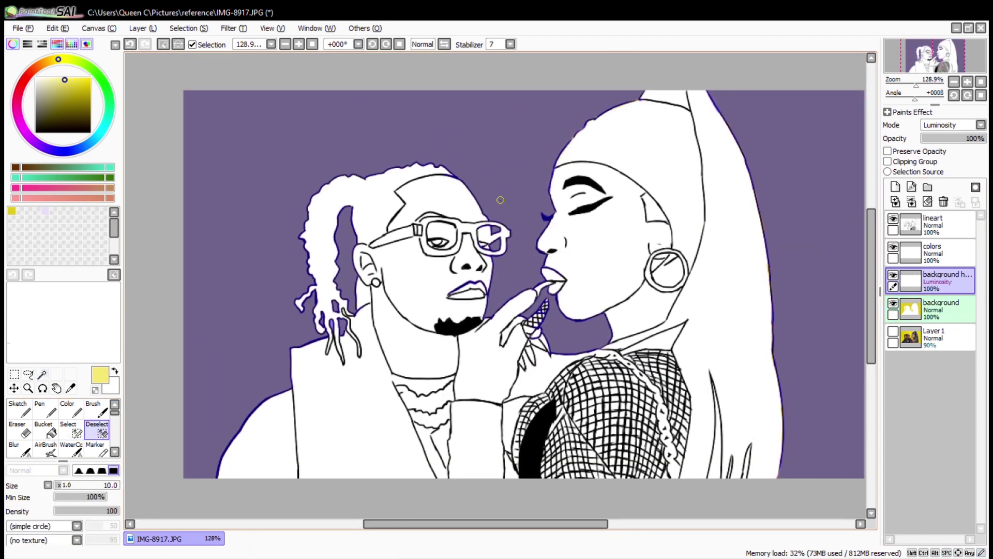
Step: Paint a soft bright yellow glow around the outlines of both figures on the highlight layer
{"action": "key", "text": "v"}
{"action": "mouse_move", "coordinate": [766, 83]}
{"action": "left_mouse_down"}
{"action": "mouse_move", "coordinate": [732, 106]}
{"action": "mouse_move", "coordinate": [793, 459]}
{"action": "mouse_move", "coordinate": [538, 217]}
{"action": "mouse_move", "coordinate": [495, 292]}
{"action": "mouse_move", "coordinate": [289, 248]}
{"action": "mouse_move", "coordinate": [310, 362]}
{"action": "mouse_move", "coordinate": [336, 331]}
{"action": "left_mouse_up"}
{"action": "key", "text": "b"}
{"action": "mouse_move", "coordinate": [568, 119]}
{"action": "left_mouse_down"}
{"action": "mouse_move", "coordinate": [471, 206]}
{"action": "mouse_move", "coordinate": [459, 145]}
{"action": "mouse_move", "coordinate": [277, 281]}
{"action": "mouse_move", "coordinate": [302, 212]}
{"action": "left_mouse_up"}
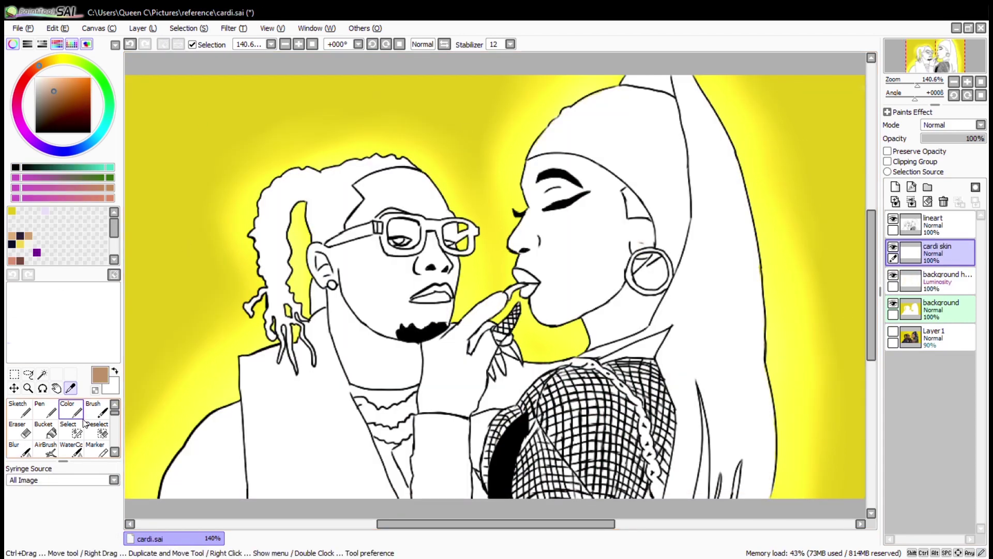
Step: Paint a selection over the woman's face and neck on the cardi skin layer, leaving out her lips and hoop earring
{"action": "left_click", "coordinate": [83, 422]}
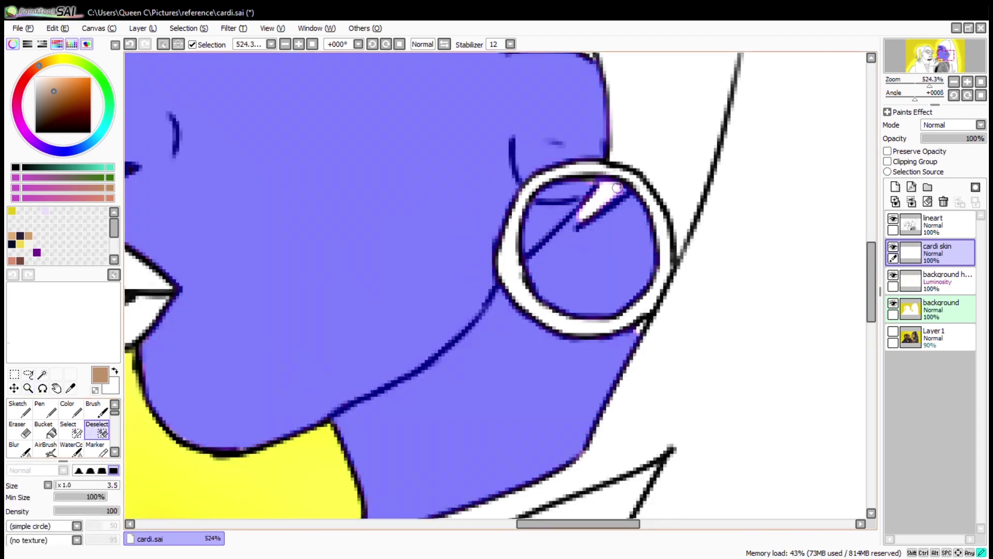
{"action": "scroll", "coordinate": [536, 205], "scroll_direction": "up", "scroll_amount": 10}
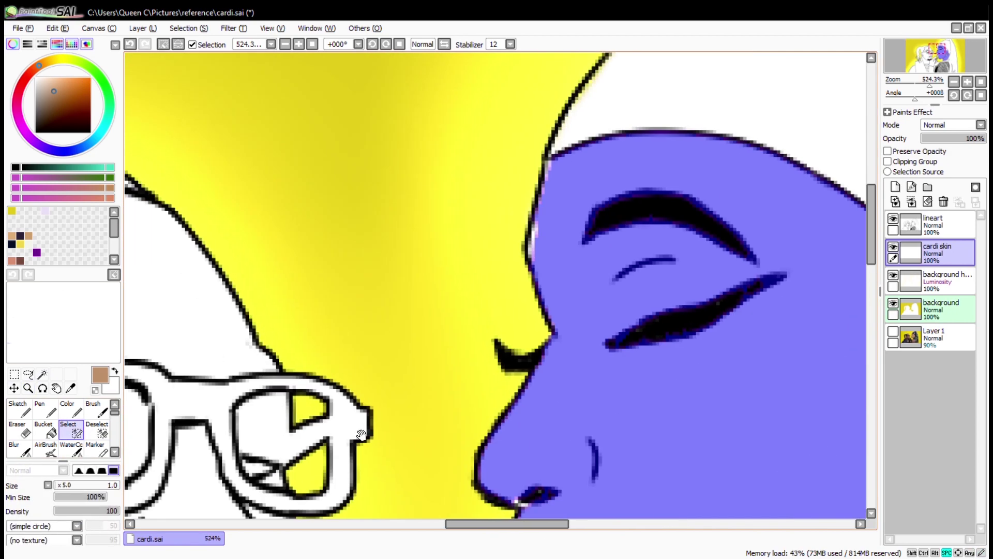
{"action": "scroll", "coordinate": [533, 306], "scroll_direction": "down", "scroll_amount": 15}
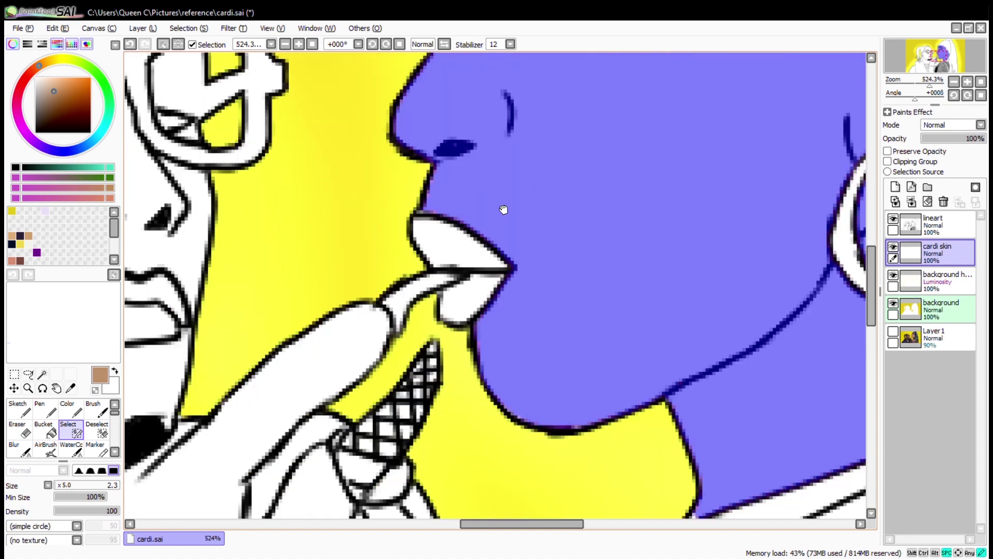
Step: Check the reference photo and extend the selection over the woman's netted shoulder and arm
{"action": "left_click", "coordinate": [893, 331]}
{"action": "left_click", "coordinate": [893, 304]}
{"action": "left_click", "coordinate": [893, 331]}
{"action": "left_click", "coordinate": [28, 388]}
{"action": "left_click", "coordinate": [310, 343]}
{"action": "left_click_drag", "start_coordinate": [289, 321], "coordinate": [311, 343]}
{"action": "left_click", "coordinate": [71, 429]}
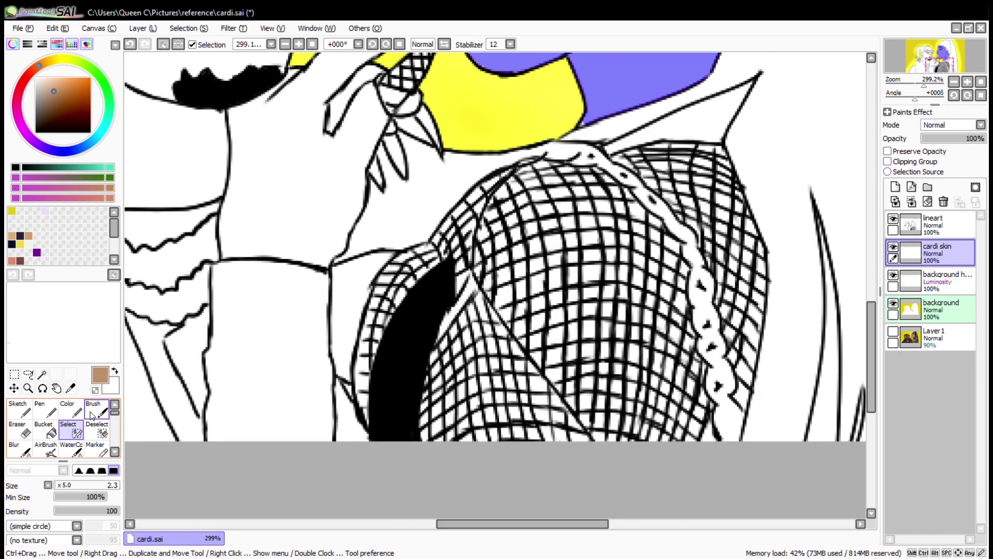
{"action": "mouse_move", "coordinate": [569, 269]}
{"action": "left_mouse_down"}
{"action": "mouse_move", "coordinate": [657, 336]}
{"action": "mouse_move", "coordinate": [517, 289]}
{"action": "mouse_move", "coordinate": [685, 241]}
{"action": "mouse_move", "coordinate": [422, 417]}
{"action": "mouse_move", "coordinate": [362, 413]}
{"action": "left_mouse_up"}
Step: Trim the selection along the front edge of the netted sleeve and clean up its coverage at the top of the shoulder
{"action": "left_click", "coordinate": [96, 429]}
{"action": "scroll", "coordinate": [450, 206], "scroll_direction": "up", "scroll_amount": 2}
{"action": "mouse_move", "coordinate": [450, 249]}
{"action": "left_mouse_down"}
{"action": "mouse_move", "coordinate": [453, 301]}
{"action": "mouse_move", "coordinate": [428, 355]}
{"action": "mouse_move", "coordinate": [406, 281]}
{"action": "left_mouse_up"}
{"action": "scroll", "coordinate": [449, 313], "scroll_direction": "up", "scroll_amount": 3}
{"action": "scroll", "coordinate": [449, 313], "scroll_direction": "right", "scroll_amount": 1}
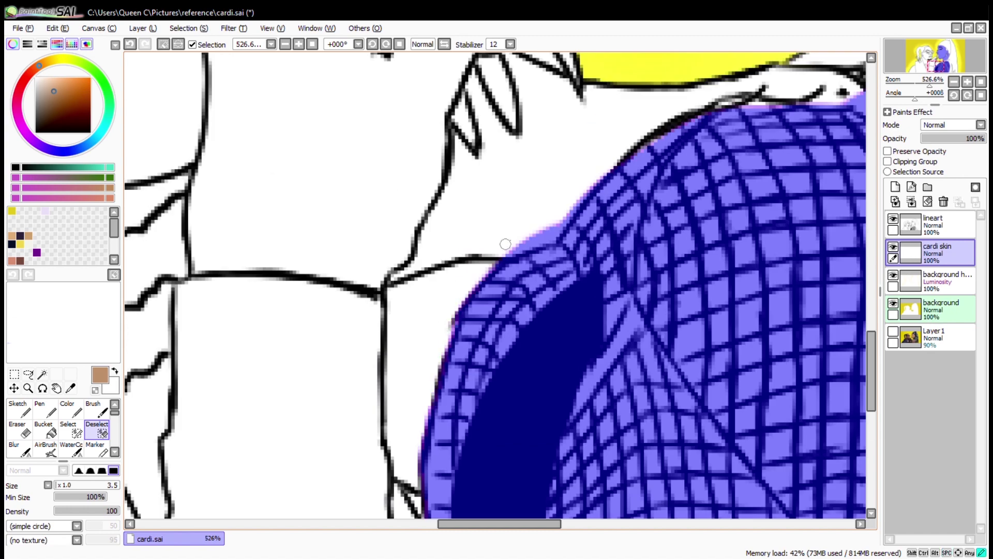
{"action": "key", "text": "s"}
{"action": "scroll", "coordinate": [440, 279], "scroll_direction": "up", "scroll_amount": 3}
{"action": "scroll", "coordinate": [468, 265], "scroll_direction": "right", "scroll_amount": 1}
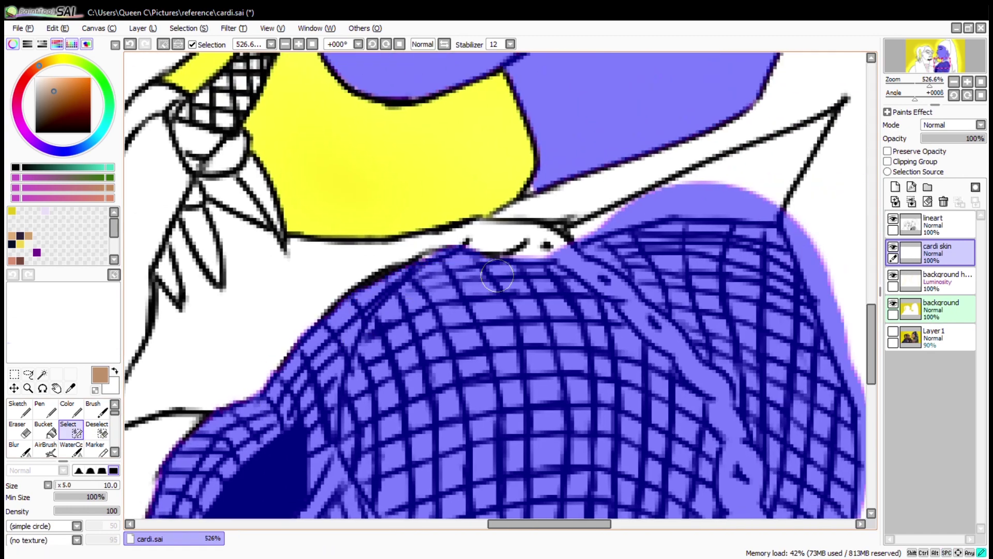
Step: Deselect the chain strap running down over the woman's netted shoulder
{"action": "scroll", "coordinate": [375, 193], "scroll_direction": "down", "scroll_amount": 2}
{"action": "scroll", "coordinate": [375, 193], "scroll_direction": "right", "scroll_amount": 1}
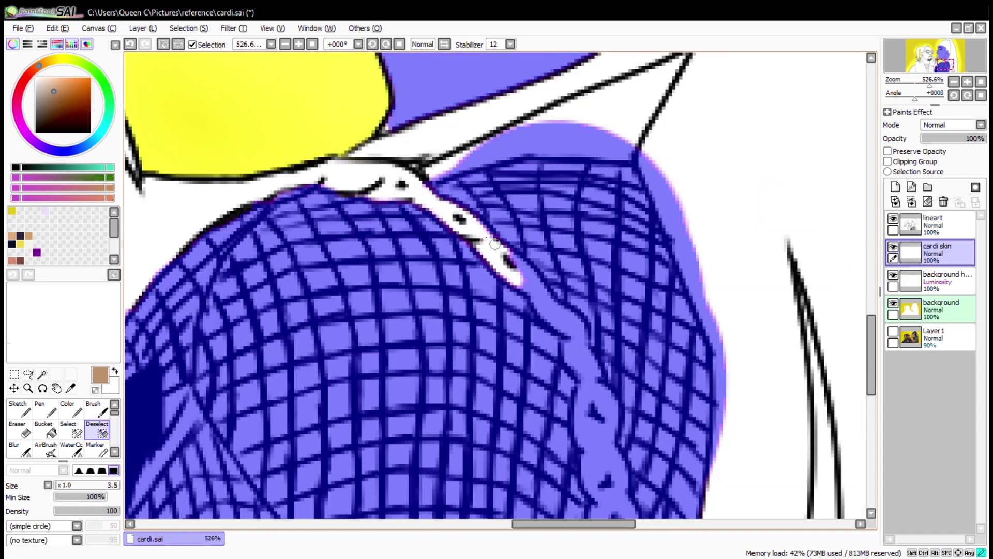
{"action": "left_click_drag", "start_coordinate": [555, 323], "coordinate": [574, 335]}
{"action": "scroll", "coordinate": [488, 225], "scroll_direction": "down", "scroll_amount": 2}
{"action": "scroll", "coordinate": [489, 226], "scroll_direction": "right", "scroll_amount": 1}
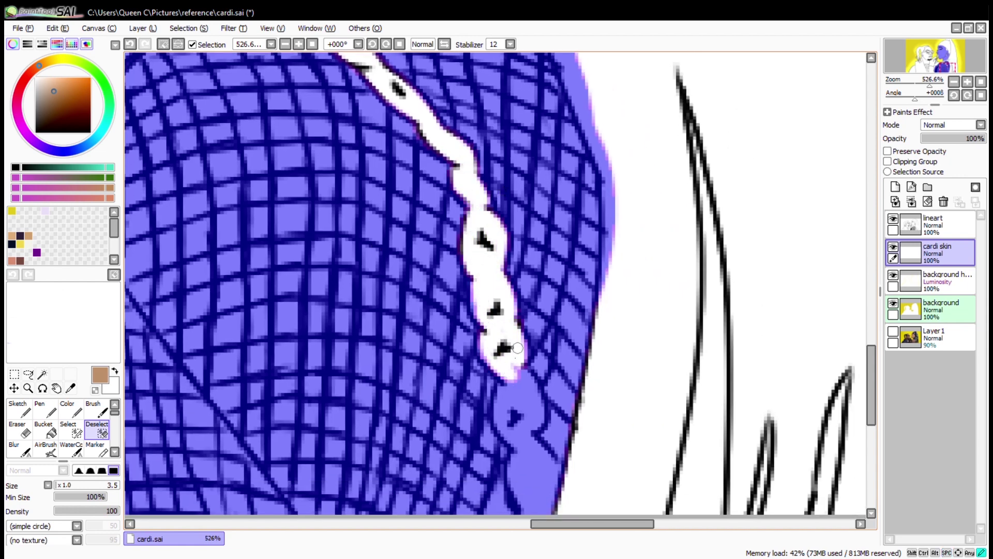
{"action": "left_click_drag", "start_coordinate": [517, 348], "coordinate": [488, 252]}
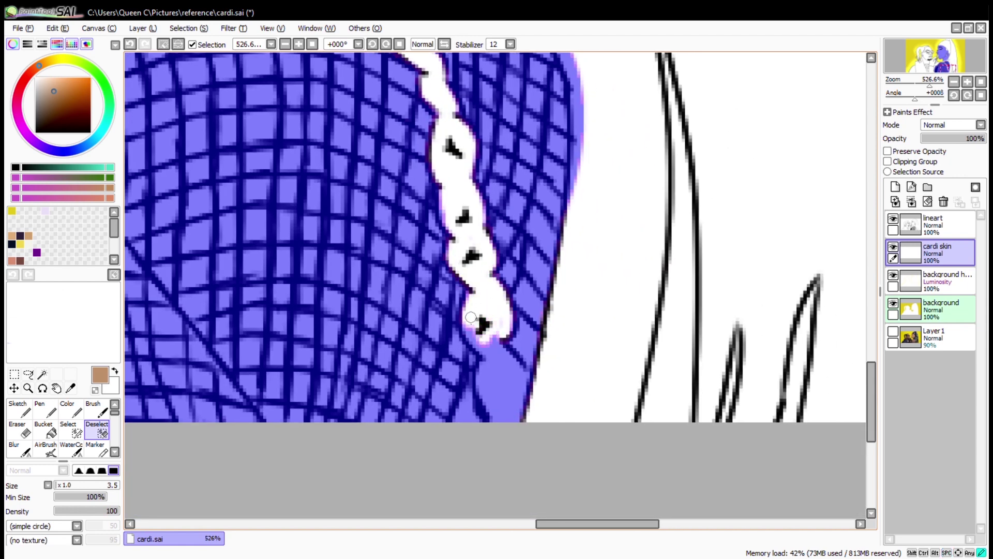
{"action": "left_click_drag", "start_coordinate": [509, 429], "coordinate": [456, 386]}
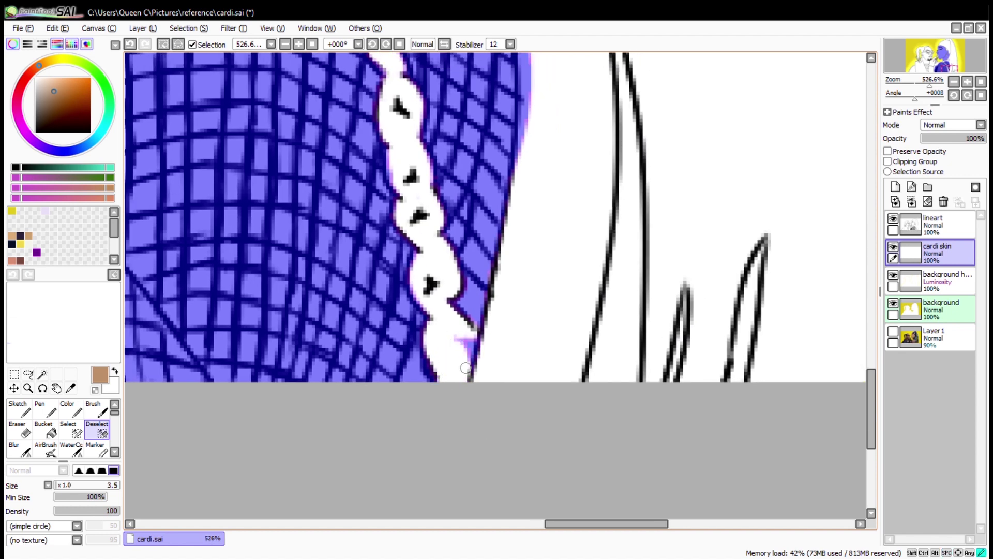
Step: Store the tan skin colour as a swatch and paint the selected skin area with it
{"action": "key", "text": "Home"}
{"action": "left_click", "coordinate": [71, 410]}
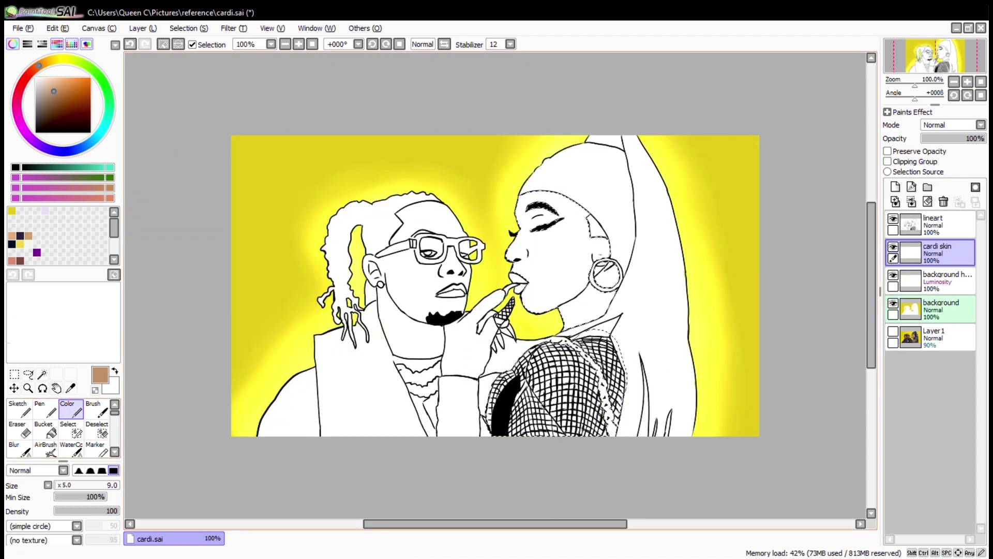
{"action": "left_click", "coordinate": [70, 218], "text": "shift"}
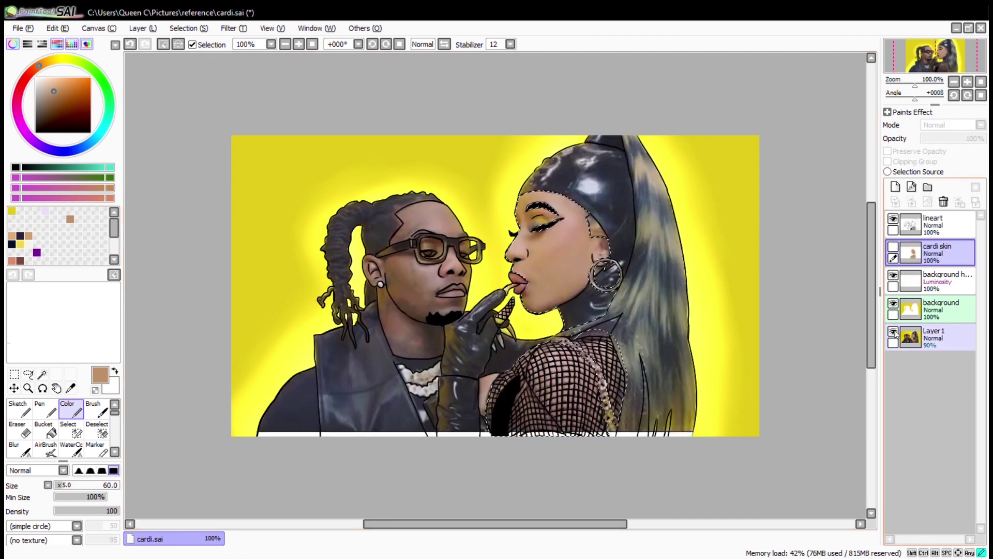
Step: Activate the reference photo layer, clear the selection and sample a skin tone from the woman in the photo
{"action": "left_click", "coordinate": [70, 388]}
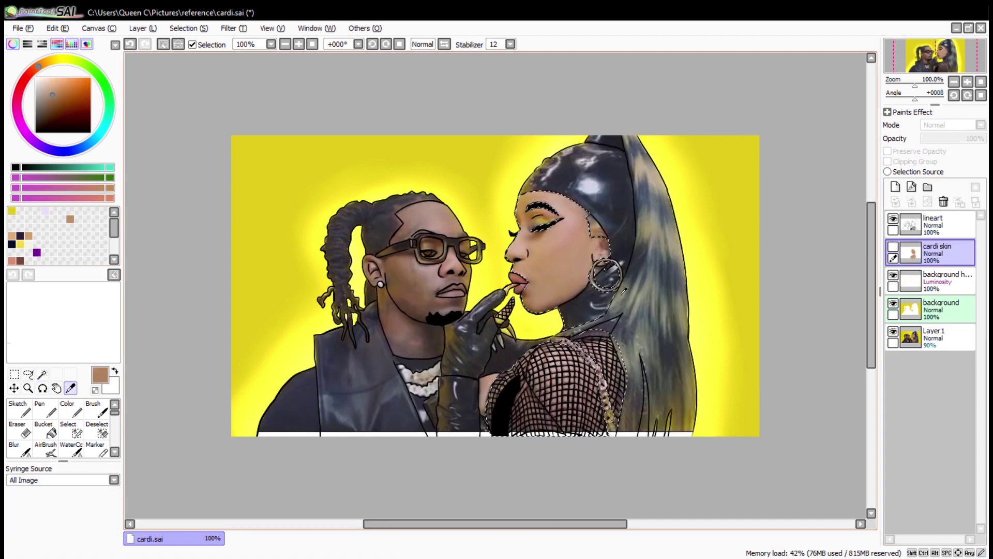
{"action": "left_click", "coordinate": [934, 338]}
{"action": "key", "text": "ctrl+d"}
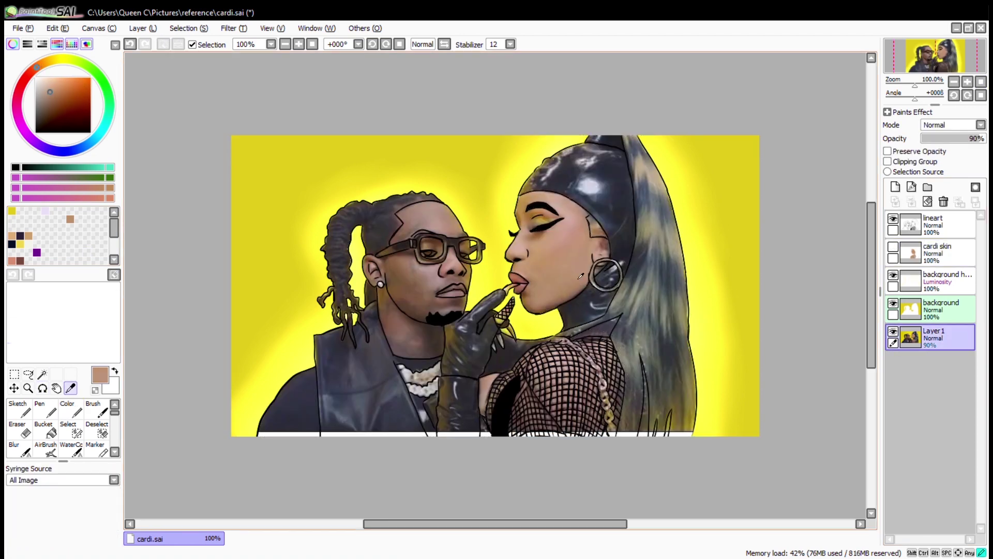
{"action": "left_click", "coordinate": [499, 228]}
Step: Hide the reference photo and repaint the cardi skin layer in a dusty pink skin tone with its opacity preserved
{"action": "left_click", "coordinate": [933, 253]}
{"action": "left_click", "coordinate": [893, 247]}
{"action": "left_click", "coordinate": [892, 331]}
{"action": "left_click", "coordinate": [888, 151]}
{"action": "key", "text": "b"}
{"action": "mouse_move", "coordinate": [569, 233]}
{"action": "left_mouse_down"}
{"action": "mouse_move", "coordinate": [492, 452]}
{"action": "mouse_move", "coordinate": [706, 159]}
{"action": "left_mouse_up"}
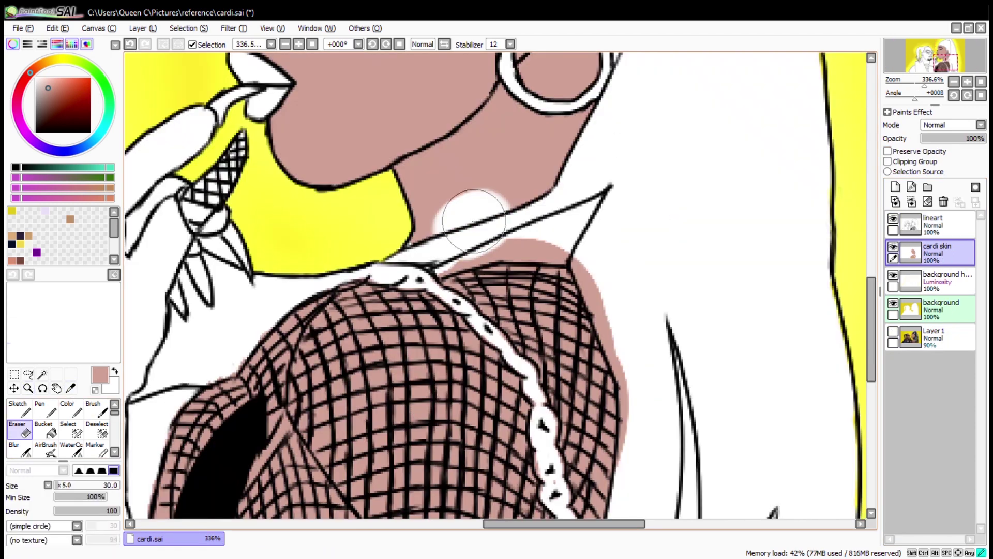
{"action": "key", "text": "bracketleft"}
{"action": "key", "text": "bracketleft"}
{"action": "key", "text": "bracketleft"}
{"action": "key", "text": "bracketleft"}
{"action": "key", "text": "bracketleft"}
{"action": "key", "text": "bracketleft"}
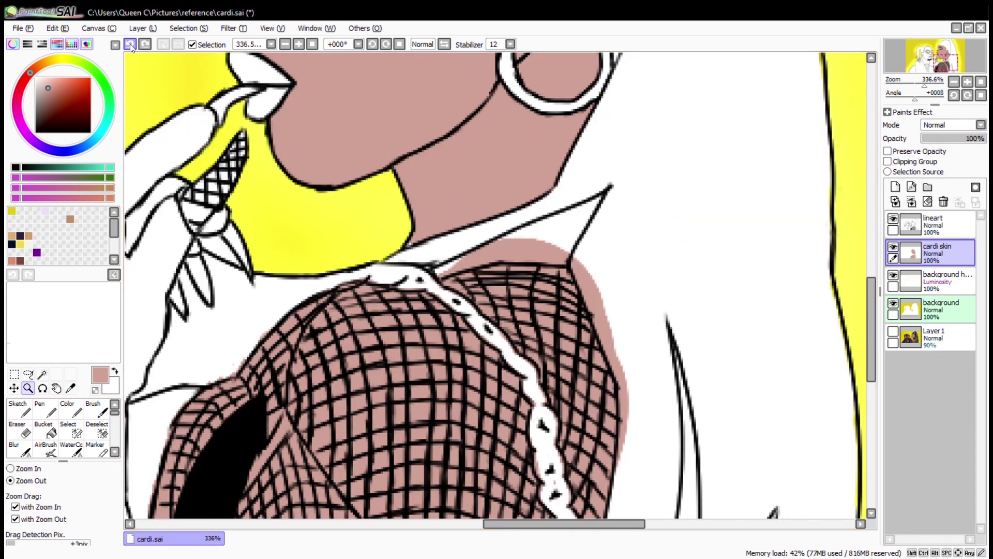
Step: Add a layer named offset skin above the cardi skin layer and show the reference photo
{"action": "left_click_drag", "start_coordinate": [943, 59], "coordinate": [926, 54]}
{"action": "left_click", "coordinate": [895, 187]}
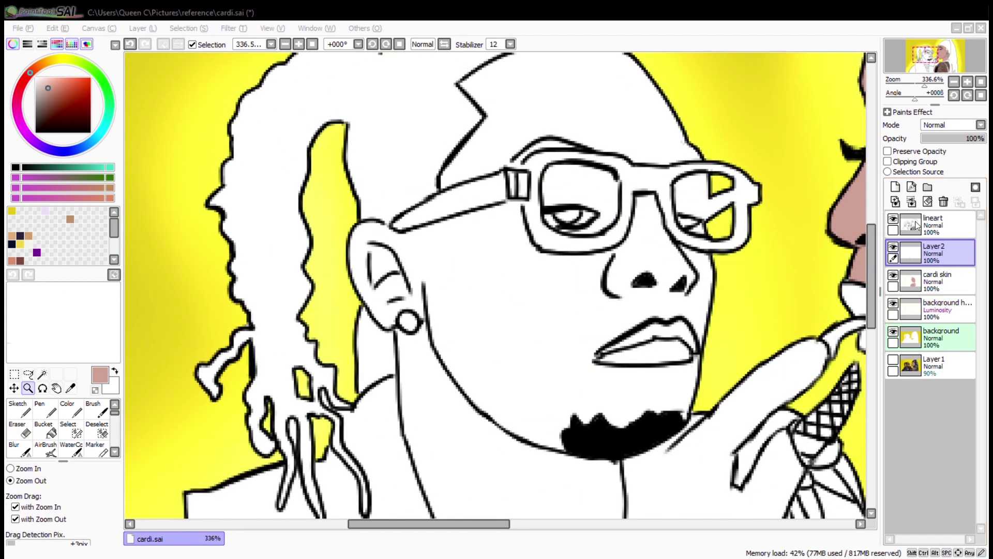
{"action": "key", "text": "Return"}
{"action": "left_click", "coordinate": [893, 359]}
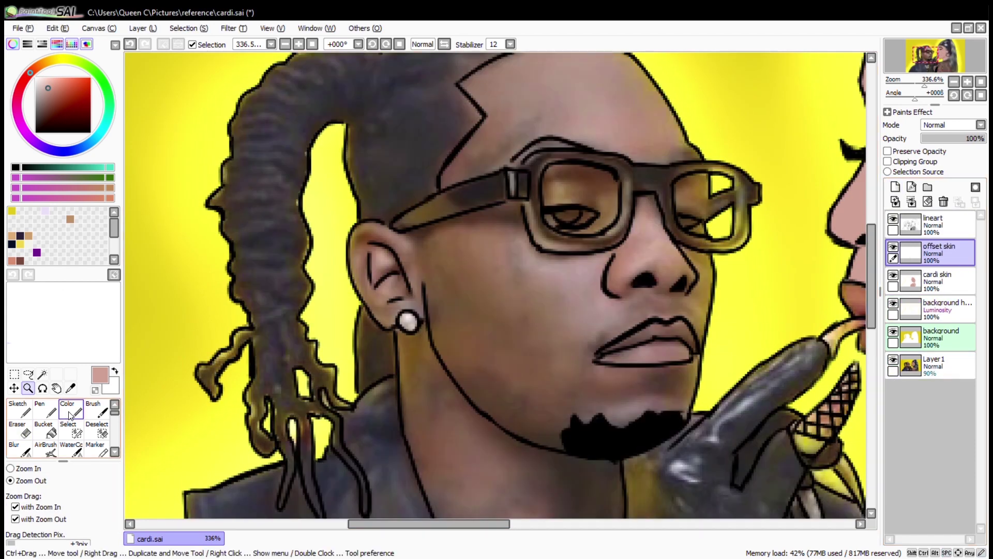
Step: Sample a brown skin tone from the man's cheek, set the lineart layer as selection source and hide the reference photo
{"action": "key", "text": "i"}
{"action": "left_click", "coordinate": [483, 349]}
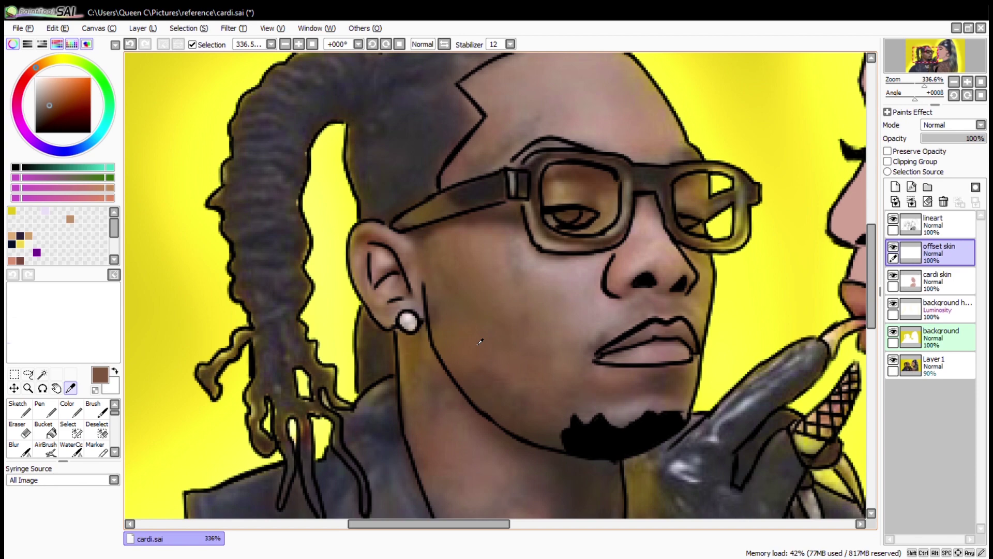
{"action": "left_click", "coordinate": [936, 225]}
{"action": "left_click", "coordinate": [893, 359]}
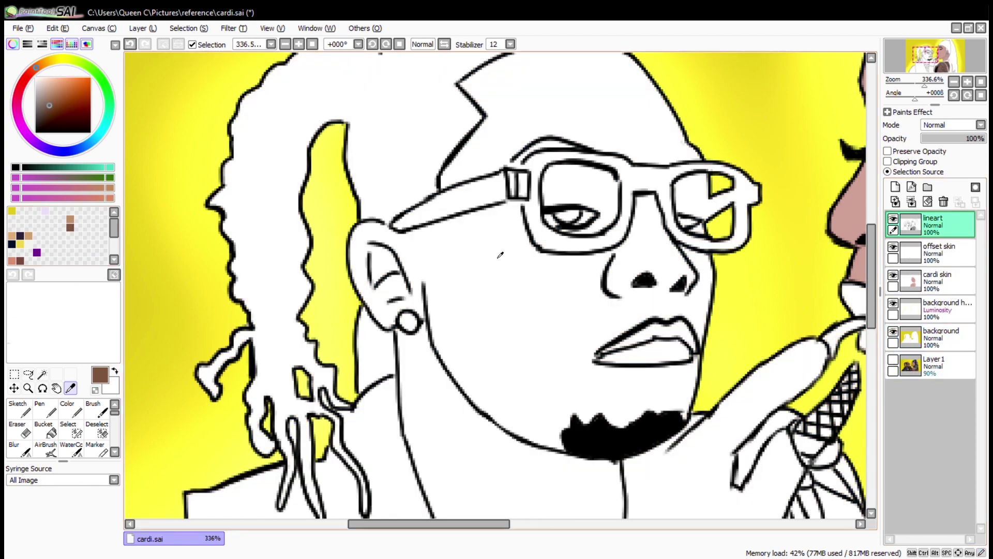
Step: Activate the offset skin layer and select the man's face and neck by transparency with the Magic Wand
{"action": "left_click", "coordinate": [936, 253]}
{"action": "left_click", "coordinate": [43, 373]}
{"action": "left_click", "coordinate": [517, 311]}
{"action": "scroll", "coordinate": [496, 284], "scroll_direction": "down", "scroll_amount": 5}
{"action": "scroll", "coordinate": [496, 285], "scroll_direction": "up", "scroll_amount": 5}
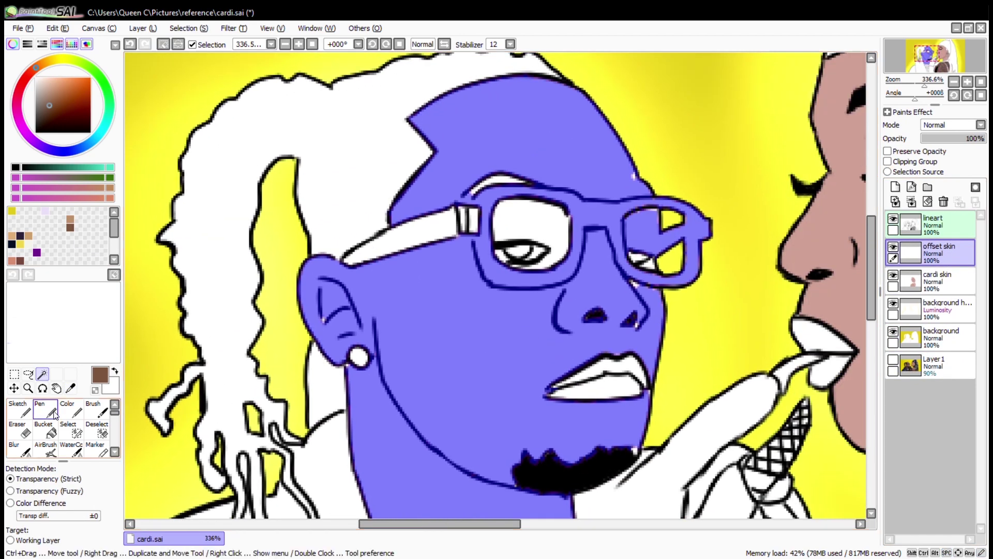
Step: Refine the face selection by adding the skin seen through the lenses and removing the glasses frame and eyes
{"action": "left_click", "coordinate": [69, 428]}
{"action": "left_click_drag", "start_coordinate": [510, 213], "coordinate": [543, 246]}
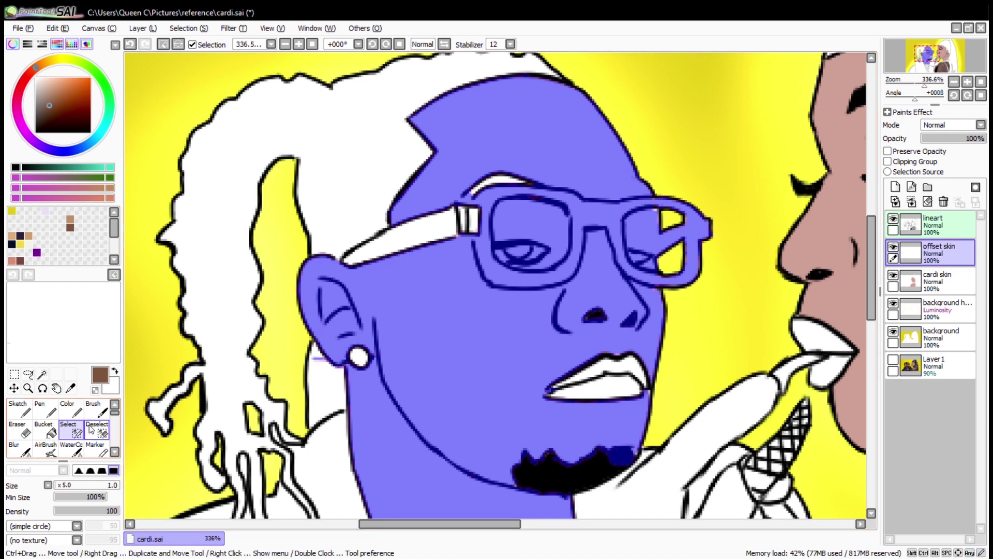
{"action": "left_click_drag", "start_coordinate": [352, 375], "coordinate": [239, 189]}
{"action": "left_click", "coordinate": [97, 428]}
{"action": "left_click_drag", "start_coordinate": [442, 212], "coordinate": [455, 306]}
{"action": "mouse_move", "coordinate": [513, 201]}
{"action": "left_mouse_down"}
{"action": "mouse_move", "coordinate": [591, 210]}
{"action": "mouse_move", "coordinate": [593, 225]}
{"action": "mouse_move", "coordinate": [546, 331]}
{"action": "mouse_move", "coordinate": [497, 346]}
{"action": "mouse_move", "coordinate": [585, 326]}
{"action": "mouse_move", "coordinate": [607, 231]}
{"action": "mouse_move", "coordinate": [697, 336]}
{"action": "mouse_move", "coordinate": [774, 332]}
{"action": "mouse_move", "coordinate": [779, 294]}
{"action": "mouse_move", "coordinate": [668, 234]}
{"action": "left_mouse_up"}
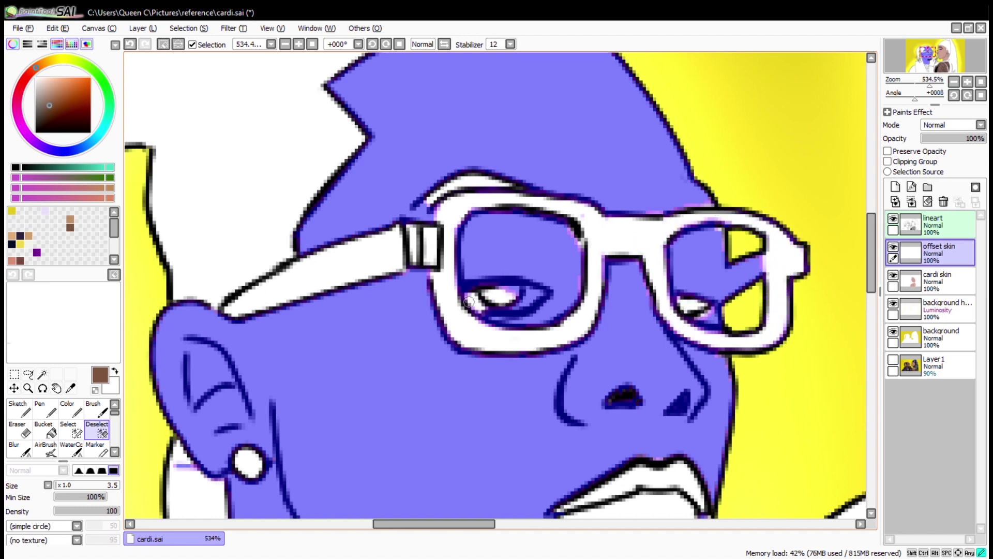
{"action": "left_click", "coordinate": [71, 428]}
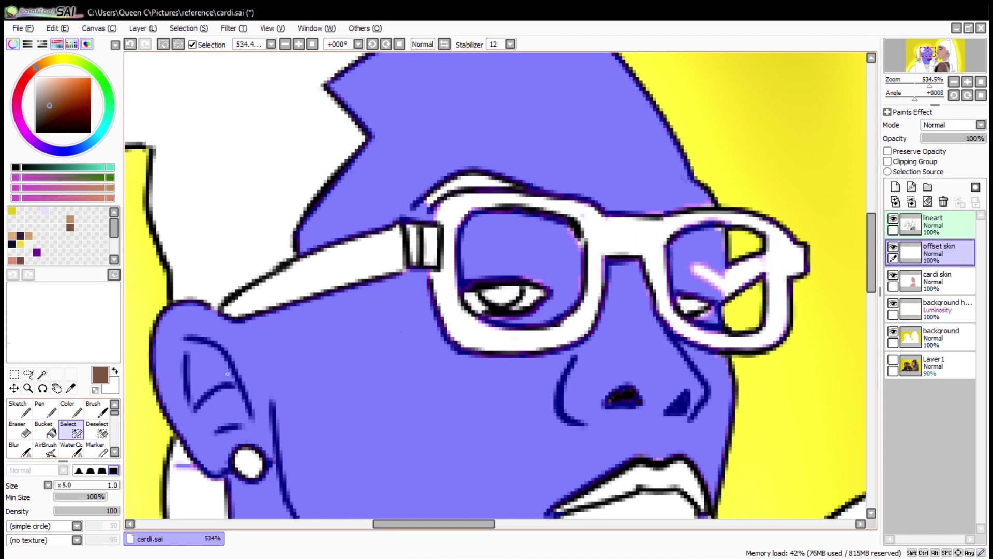
{"action": "scroll", "coordinate": [568, 233], "scroll_direction": "down", "scroll_amount": 6}
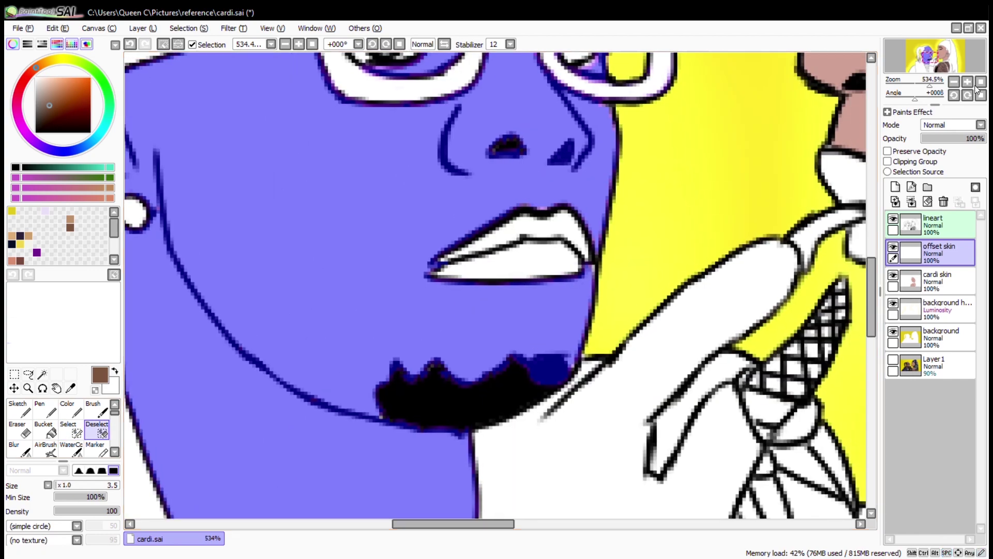
Step: Paint the selected face and neck with the sampled brown skin tone
{"action": "left_click", "coordinate": [71, 409]}
{"action": "left_click_drag", "start_coordinate": [195, 433], "coordinate": [354, 237]}
{"action": "left_click", "coordinate": [28, 388]}
{"action": "scroll", "coordinate": [413, 259], "scroll_direction": "up", "scroll_amount": 4}
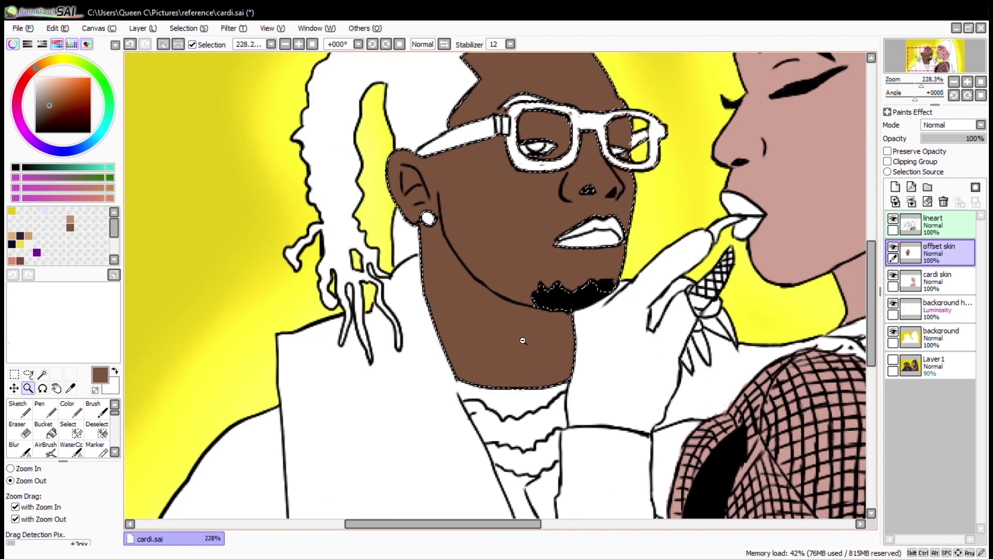
Step: Add a blank layer and a layer folder named offset, with the offset skin layer inside the folder
{"action": "left_click", "coordinate": [896, 186]}
{"action": "left_click", "coordinate": [927, 187]}
{"action": "double_click", "coordinate": [931, 246]}
{"action": "type", "text": "offset"}
{"action": "key", "text": "Return"}
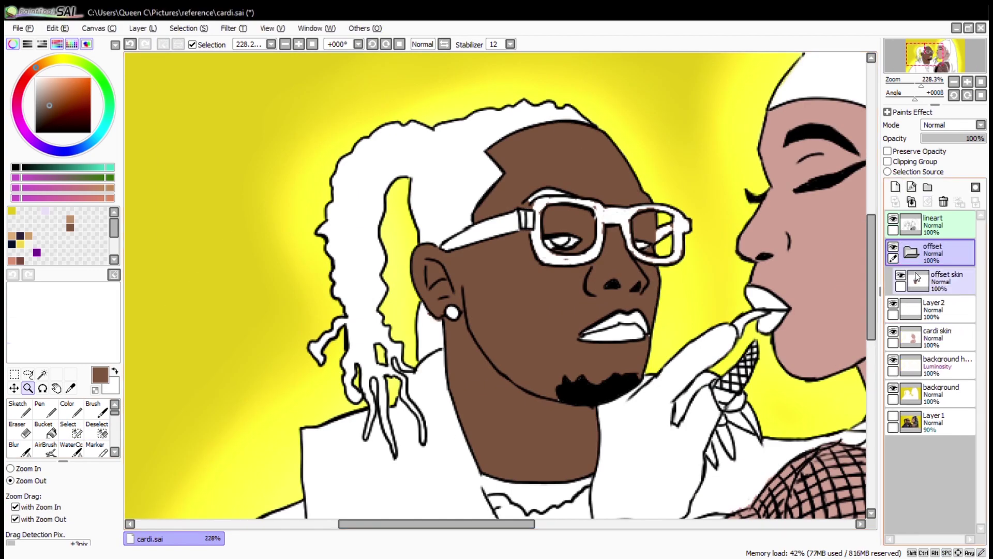
Step: Group the cardi skin layer in a folder named cardi and move the blank layer into the offset folder
{"action": "left_click_drag", "start_coordinate": [936, 309], "coordinate": [929, 283]}
{"action": "left_click", "coordinate": [928, 187]}
{"action": "left_click_drag", "start_coordinate": [961, 312], "coordinate": [933, 260]}
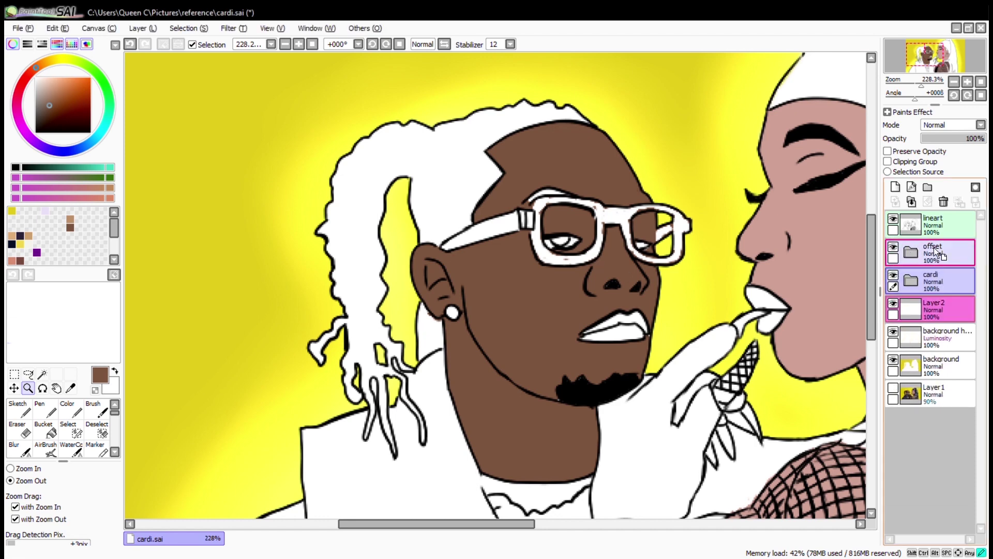
Step: Show the reference photo, activate its layer and sample a dark grey tone for the man's hair
{"action": "left_click", "coordinate": [893, 415]}
{"action": "left_click", "coordinate": [931, 420]}
{"action": "left_click", "coordinate": [70, 388]}
{"action": "left_click", "coordinate": [342, 444]}
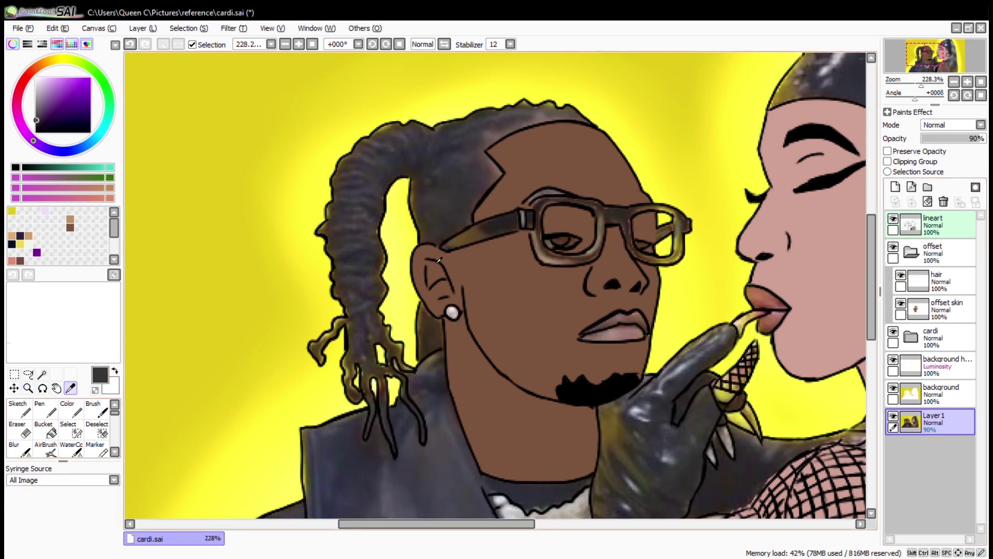
Step: Hide the reference photo and select the man's hair with the Magic Wand on the hair layer
{"action": "left_click", "coordinate": [893, 415]}
{"action": "left_click", "coordinate": [936, 281]}
{"action": "left_click", "coordinate": [42, 373]}
{"action": "left_click", "coordinate": [421, 178]}
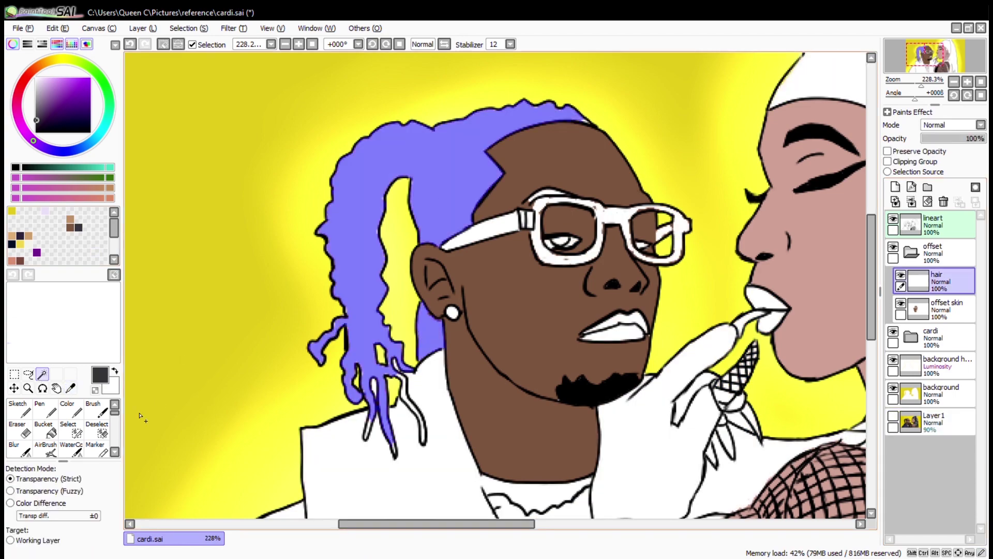
Step: Add the missing dreadlock strands to the selection and paint the man's hair dark grey
{"action": "left_click", "coordinate": [71, 428]}
{"action": "scroll", "coordinate": [421, 178], "scroll_direction": "up", "scroll_amount": 2}
{"action": "left_click_drag", "start_coordinate": [289, 393], "coordinate": [473, 237]}
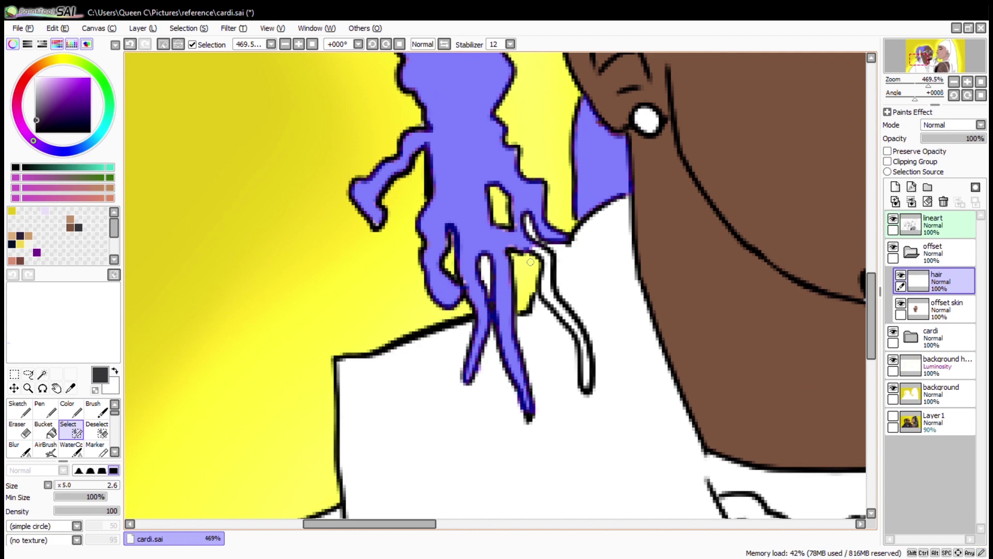
{"action": "scroll", "coordinate": [584, 369], "scroll_direction": "down", "scroll_amount": 6}
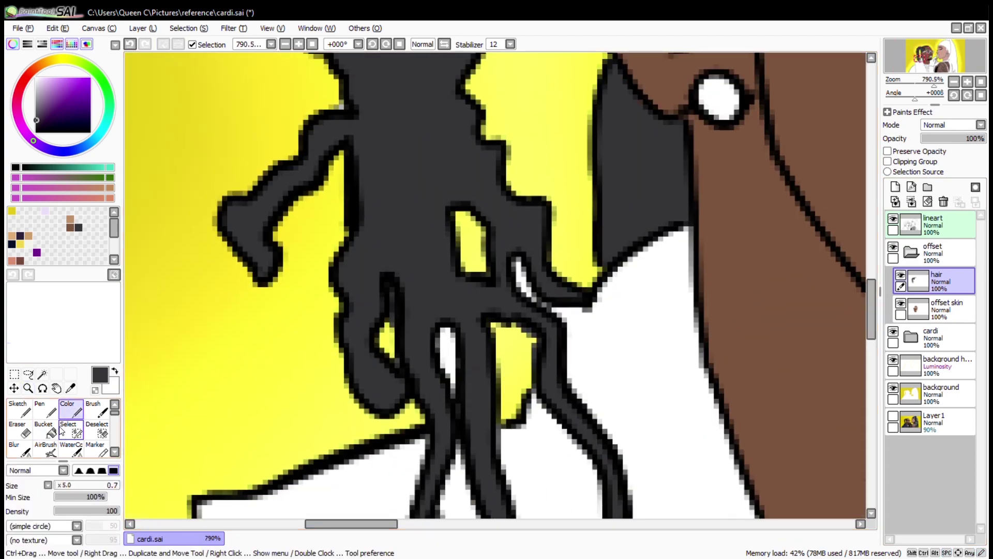
Step: Activate the background layer, sample its yellow and touch up the gaps between the man's dreadlocks
{"action": "left_click", "coordinate": [931, 393]}
{"action": "left_click", "coordinate": [71, 412]}
{"action": "left_click", "coordinate": [44, 374]}
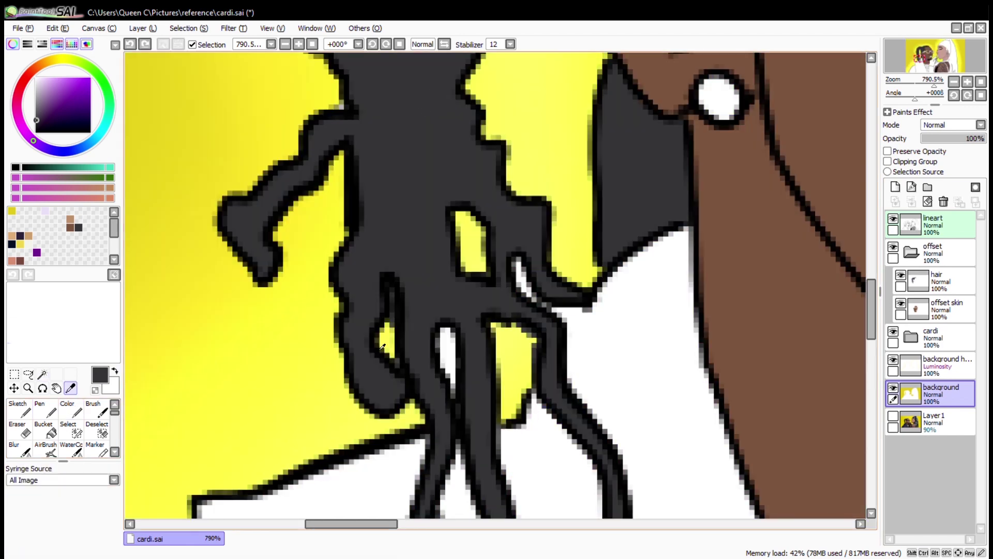
{"action": "left_click", "coordinate": [512, 356], "text": "alt"}
{"action": "left_click", "coordinate": [981, 83]}
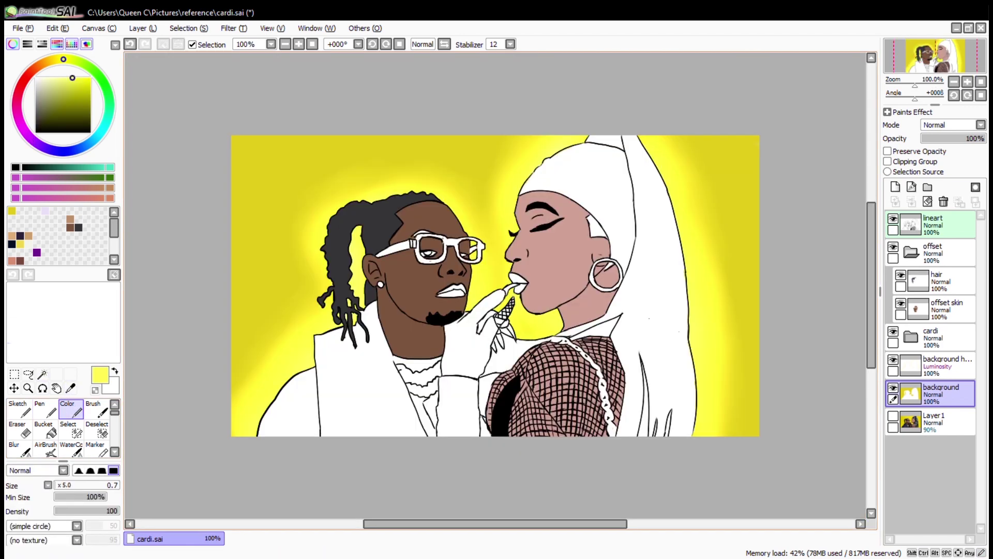
Step: Add a layer named base hair in the cardi folder and show the reference photo
{"action": "left_click", "coordinate": [911, 337]}
{"action": "left_click", "coordinate": [942, 388]}
{"action": "left_click", "coordinate": [940, 359]}
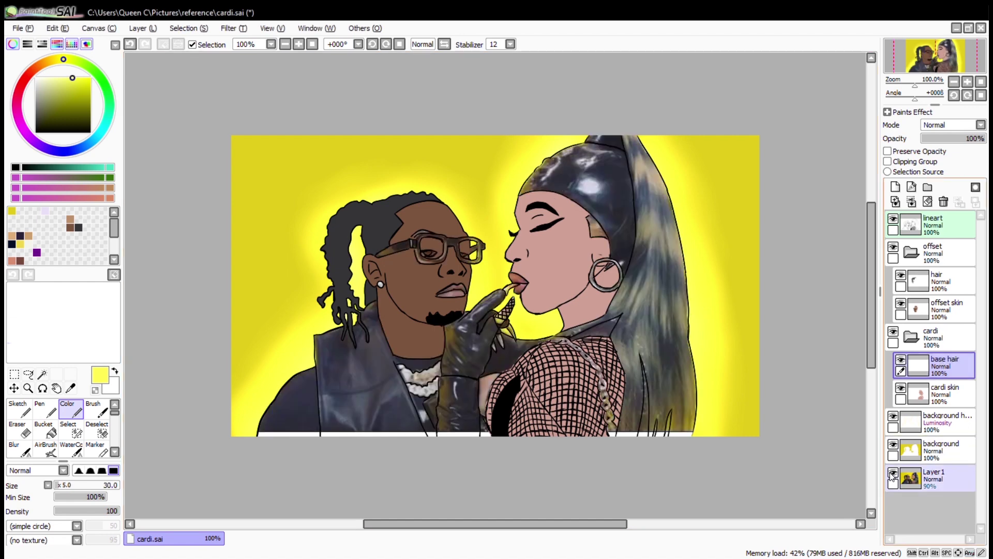
Step: Store the ponytail's beige and slate blue tones as swatches and lower the reference photo's opacity to 49%
{"action": "left_click", "coordinate": [639, 351], "text": "alt"}
{"action": "left_click", "coordinate": [646, 191]}
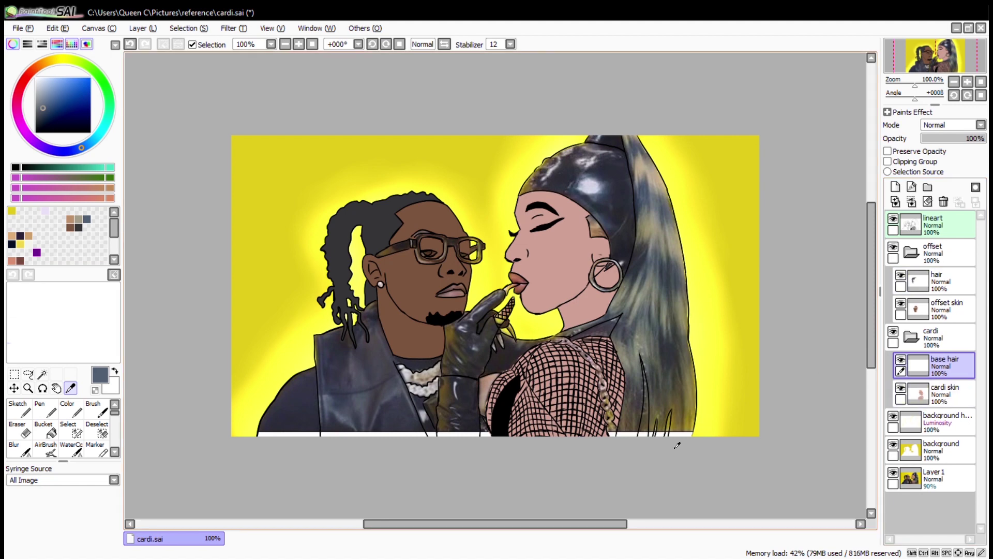
{"action": "left_click_drag", "start_coordinate": [538, 139], "coordinate": [714, 236]}
{"action": "left_click", "coordinate": [71, 409]}
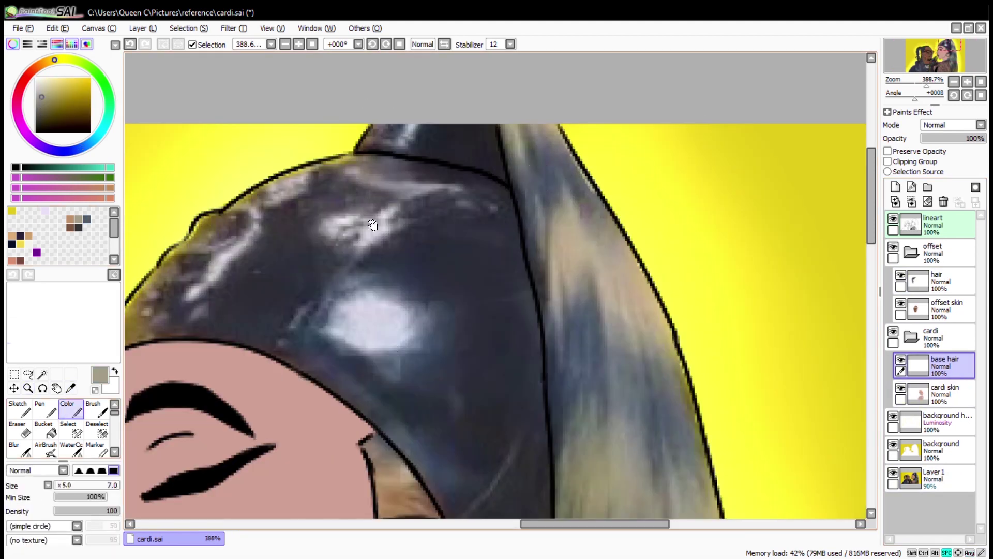
{"action": "left_click", "coordinate": [931, 475]}
{"action": "left_click_drag", "start_coordinate": [972, 138], "coordinate": [931, 138]}
Step: Outline the beige bands along the upper part of the woman's ponytail on the base hair layer
{"action": "left_click", "coordinate": [937, 365]}
{"action": "left_click_drag", "start_coordinate": [599, 195], "coordinate": [598, 165]}
{"action": "left_click_drag", "start_coordinate": [548, 228], "coordinate": [620, 310]}
{"action": "left_click_drag", "start_coordinate": [533, 165], "coordinate": [625, 212]}
{"action": "scroll", "coordinate": [626, 212], "scroll_direction": "down", "scroll_amount": 5}
{"action": "mouse_move", "coordinate": [528, 186]}
{"action": "left_mouse_down"}
{"action": "mouse_move", "coordinate": [585, 275]}
{"action": "mouse_move", "coordinate": [656, 215]}
{"action": "left_mouse_up"}
{"action": "left_click_drag", "start_coordinate": [662, 156], "coordinate": [533, 161]}
{"action": "key", "text": "e"}
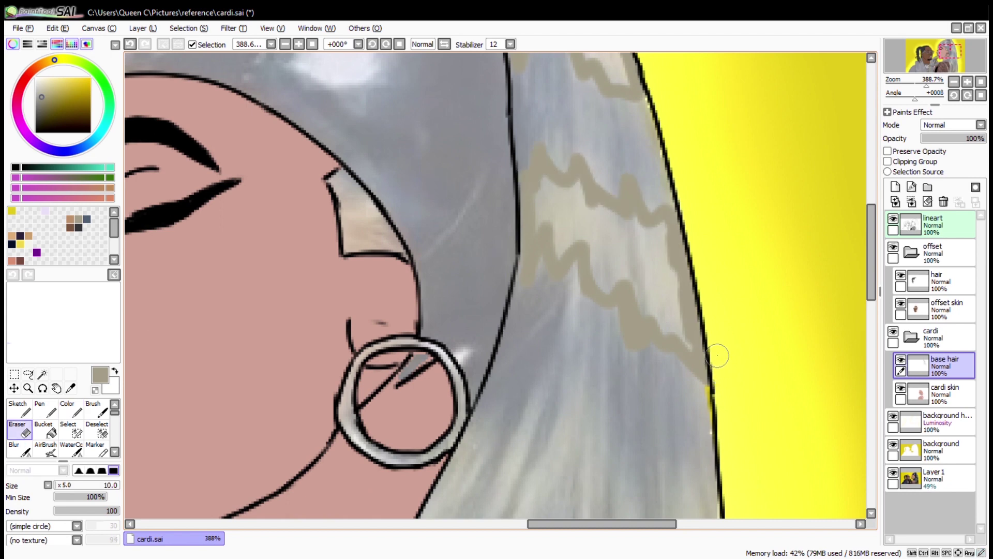
Step: Outline the next beige band below the hoop earring and mark the beige hair beside the collar
{"action": "scroll", "coordinate": [717, 355], "scroll_direction": "down", "scroll_amount": 5}
{"action": "key", "text": "e"}
{"action": "left_click_drag", "start_coordinate": [598, 186], "coordinate": [797, 230]}
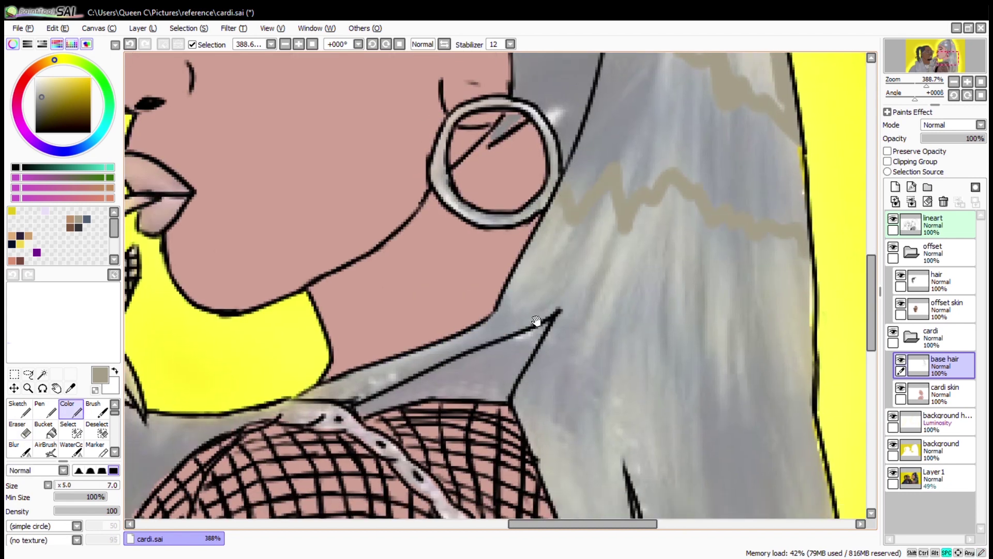
{"action": "left_click_drag", "start_coordinate": [521, 333], "coordinate": [476, 243]}
{"action": "left_click_drag", "start_coordinate": [525, 181], "coordinate": [532, 201]}
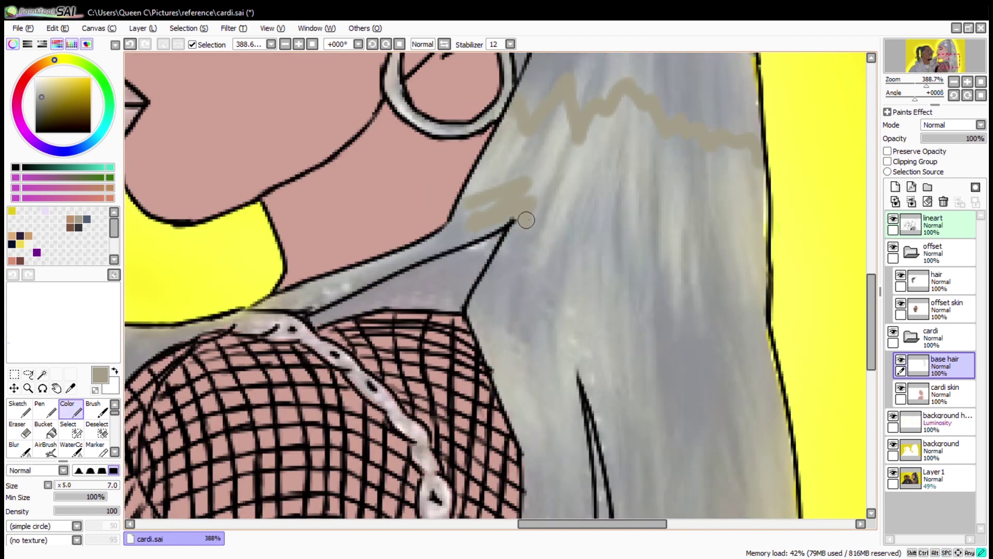
Step: Outline the remaining beige areas along the lower end of the ponytail
{"action": "left_click_drag", "start_coordinate": [682, 303], "coordinate": [749, 156]}
{"action": "scroll", "coordinate": [504, 284], "scroll_direction": "down", "scroll_amount": 3}
{"action": "mouse_move", "coordinate": [527, 232]}
{"action": "left_mouse_down"}
{"action": "mouse_move", "coordinate": [566, 310]}
{"action": "mouse_move", "coordinate": [518, 176]}
{"action": "left_mouse_up"}
{"action": "mouse_move", "coordinate": [714, 480]}
{"action": "left_mouse_down"}
{"action": "mouse_move", "coordinate": [786, 371]}
{"action": "mouse_move", "coordinate": [778, 245]}
{"action": "left_mouse_up"}
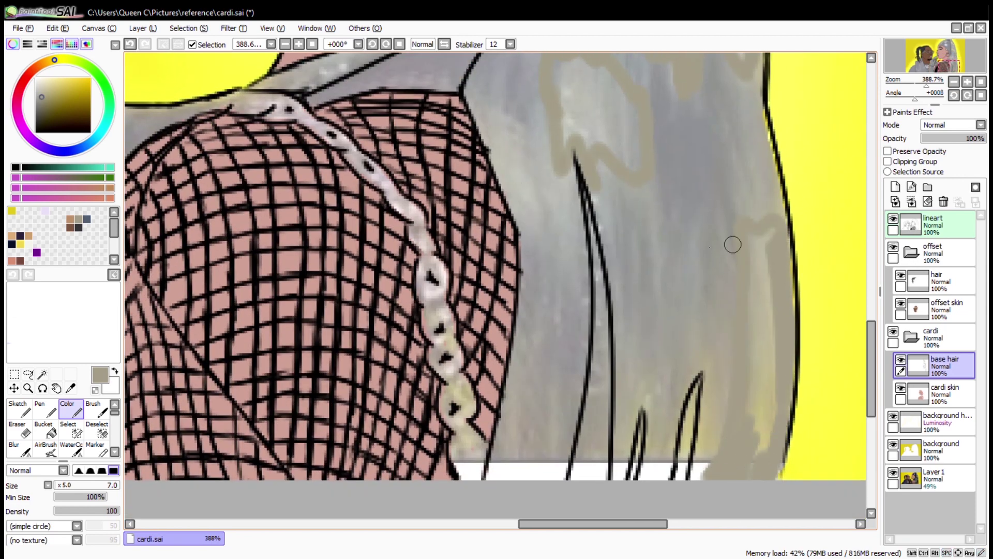
Step: Hide the reference photo and fill in the beige bands from the top to the bottom of the ponytail
{"action": "scroll", "coordinate": [506, 341], "scroll_direction": "up", "scroll_amount": 14}
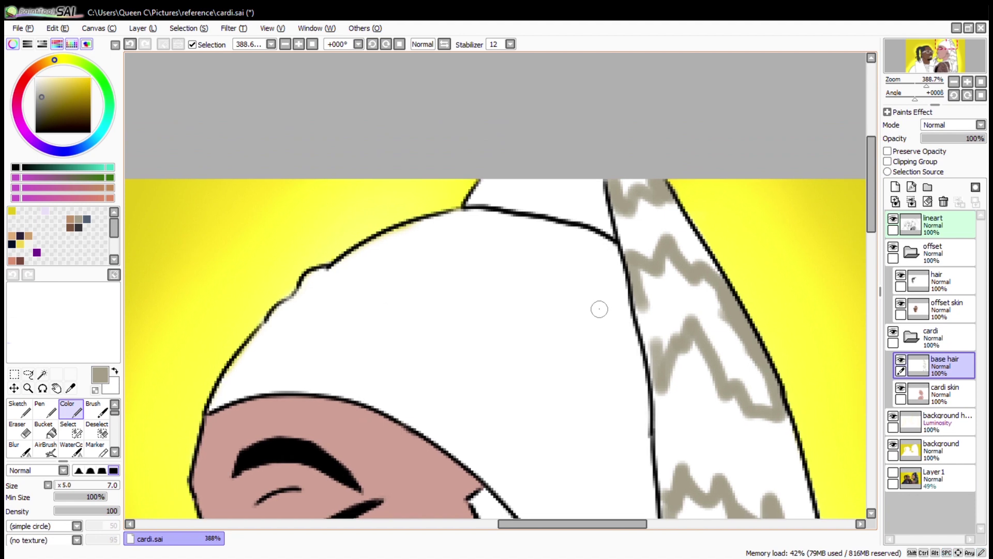
{"action": "left_click_drag", "start_coordinate": [649, 185], "coordinate": [597, 73]}
{"action": "mouse_move", "coordinate": [590, 261]}
{"action": "left_mouse_down"}
{"action": "mouse_move", "coordinate": [571, 163]}
{"action": "mouse_move", "coordinate": [625, 184]}
{"action": "mouse_move", "coordinate": [700, 288]}
{"action": "left_mouse_up"}
{"action": "left_click_drag", "start_coordinate": [550, 277], "coordinate": [485, 63]}
{"action": "mouse_move", "coordinate": [546, 298]}
{"action": "left_mouse_down"}
{"action": "mouse_move", "coordinate": [571, 203]}
{"action": "mouse_move", "coordinate": [678, 268]}
{"action": "mouse_move", "coordinate": [719, 352]}
{"action": "left_mouse_up"}
{"action": "left_click_drag", "start_coordinate": [719, 352], "coordinate": [750, 77]}
{"action": "mouse_move", "coordinate": [517, 181]}
{"action": "left_mouse_down"}
{"action": "mouse_move", "coordinate": [542, 230]}
{"action": "mouse_move", "coordinate": [609, 195]}
{"action": "mouse_move", "coordinate": [582, 280]}
{"action": "left_mouse_up"}
{"action": "mouse_move", "coordinate": [671, 231]}
{"action": "left_mouse_down"}
{"action": "mouse_move", "coordinate": [771, 357]}
{"action": "mouse_move", "coordinate": [665, 255]}
{"action": "mouse_move", "coordinate": [719, 227]}
{"action": "mouse_move", "coordinate": [688, 78]}
{"action": "left_mouse_up"}
{"action": "mouse_move", "coordinate": [620, 192]}
{"action": "left_mouse_down"}
{"action": "mouse_move", "coordinate": [610, 253]}
{"action": "mouse_move", "coordinate": [572, 261]}
{"action": "left_mouse_up"}
{"action": "left_click_drag", "start_coordinate": [651, 217], "coordinate": [683, 284]}
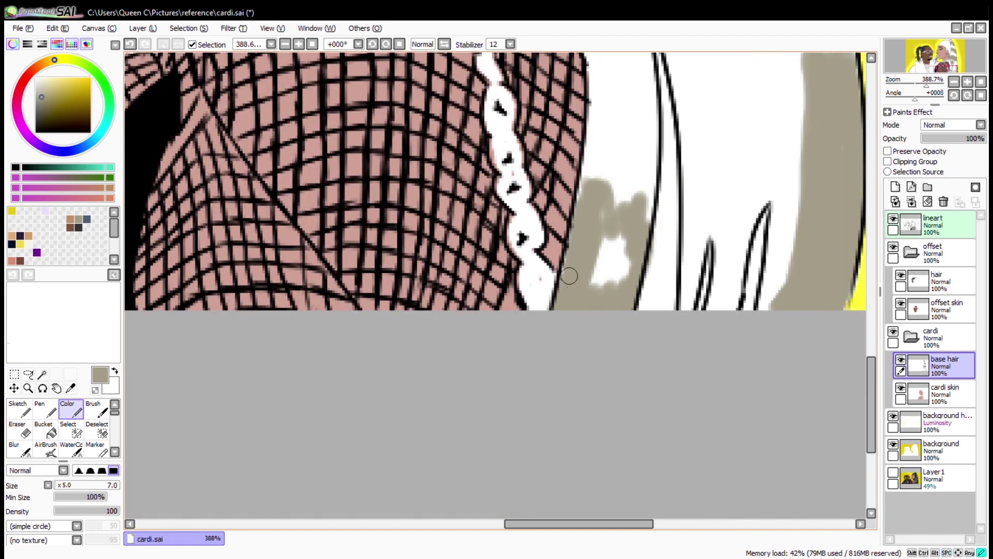
{"action": "left_click_drag", "start_coordinate": [569, 276], "coordinate": [592, 250]}
{"action": "left_click_drag", "start_coordinate": [764, 232], "coordinate": [157, 344]}
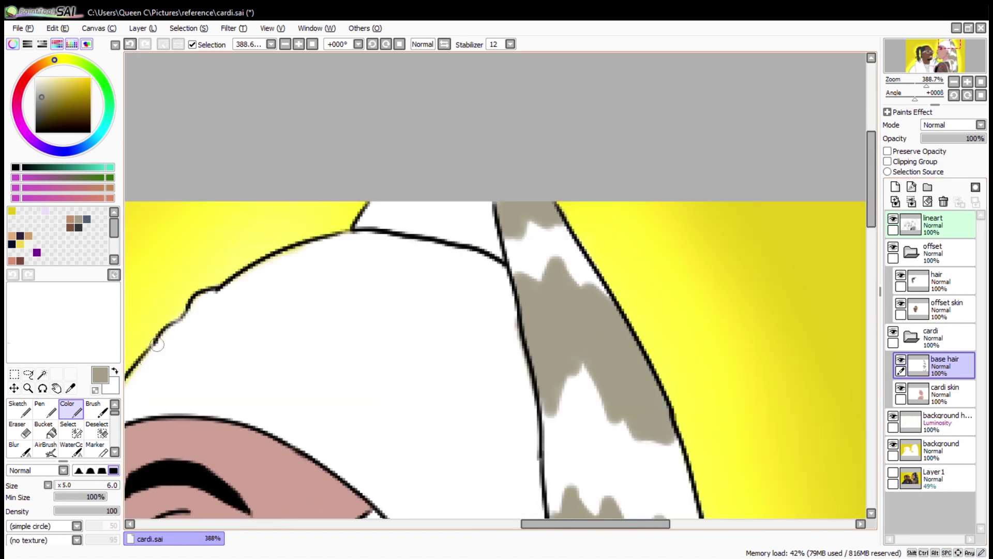
Step: Add a layer named stripes above base hair and outline a slate blue band at the ponytail's top with brush size 2
{"action": "left_click", "coordinate": [895, 187]}
{"action": "double_click", "coordinate": [940, 359]}
{"action": "type", "text": "stripes"}
{"action": "key", "text": "Return"}
{"action": "left_click", "coordinate": [87, 219]}
{"action": "key", "text": "bracketleft"}
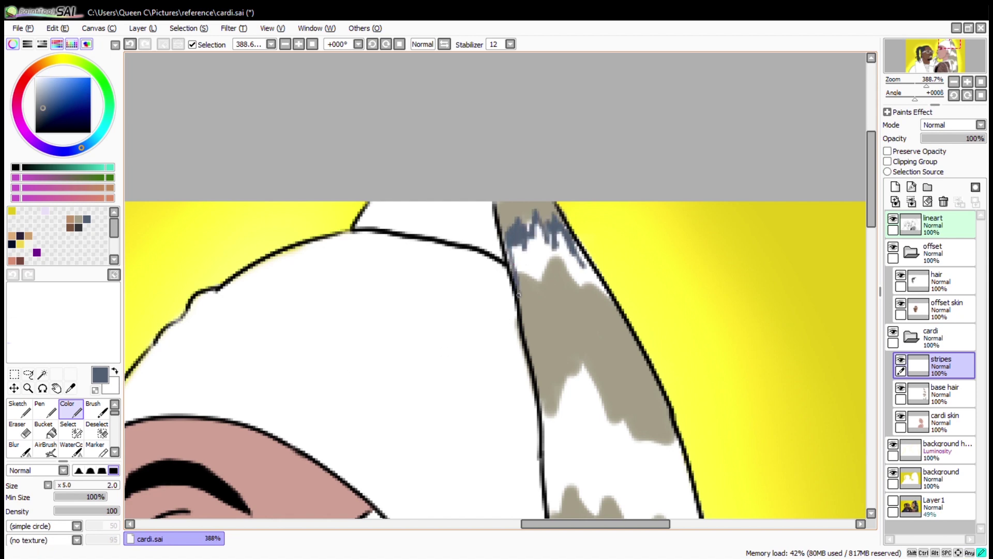
{"action": "left_click", "coordinate": [78, 219]}
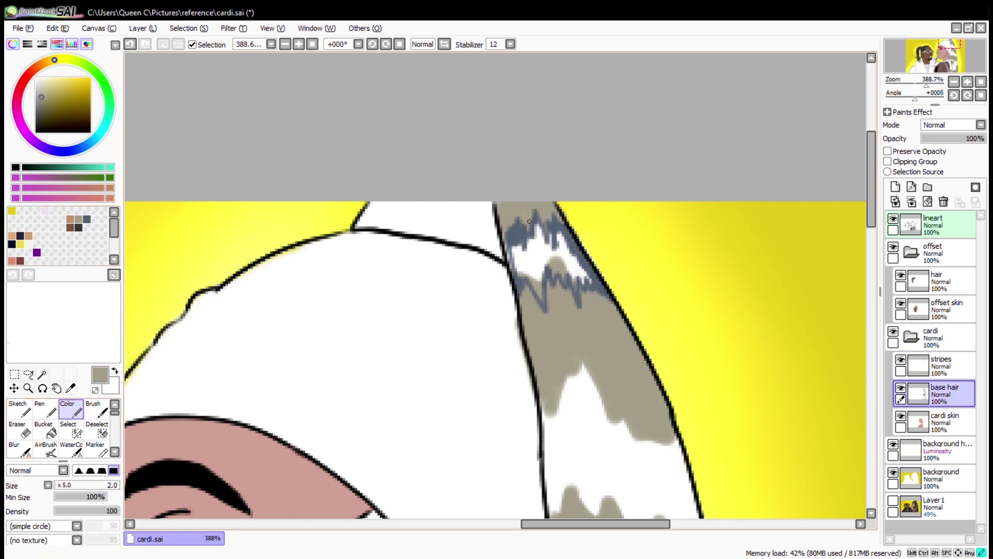
{"action": "left_click_drag", "start_coordinate": [138, 369], "coordinate": [109, 262]}
{"action": "key", "text": "ctrl+z"}
Step: Outline the slate blue bands with jagged edges along the upper and middle ponytail on the stripes layer
{"action": "left_click", "coordinate": [86, 218]}
{"action": "left_click_drag", "start_coordinate": [525, 260], "coordinate": [527, 269]}
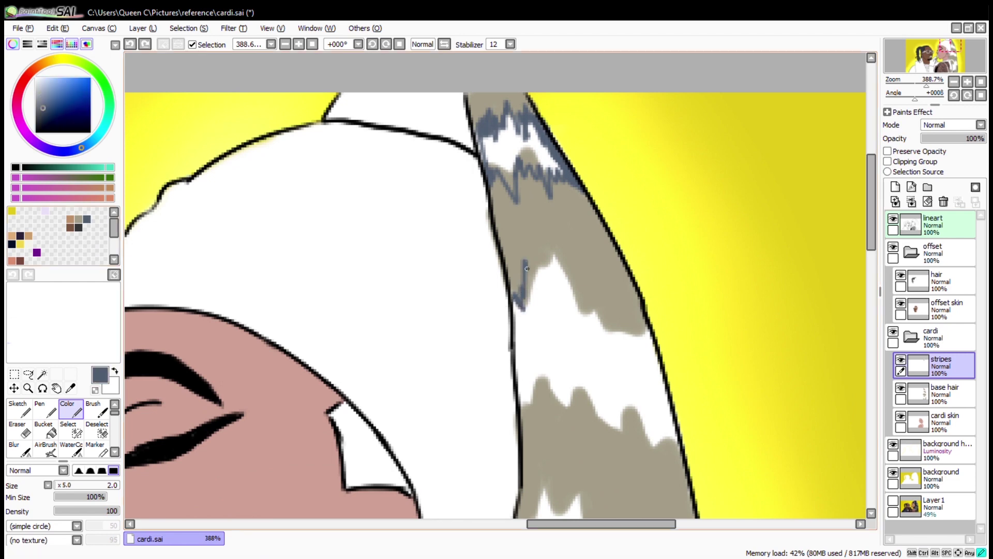
{"action": "left_click_drag", "start_coordinate": [592, 305], "coordinate": [641, 326]}
{"action": "left_click_drag", "start_coordinate": [462, 426], "coordinate": [437, 300]}
{"action": "left_click_drag", "start_coordinate": [494, 282], "coordinate": [551, 274]}
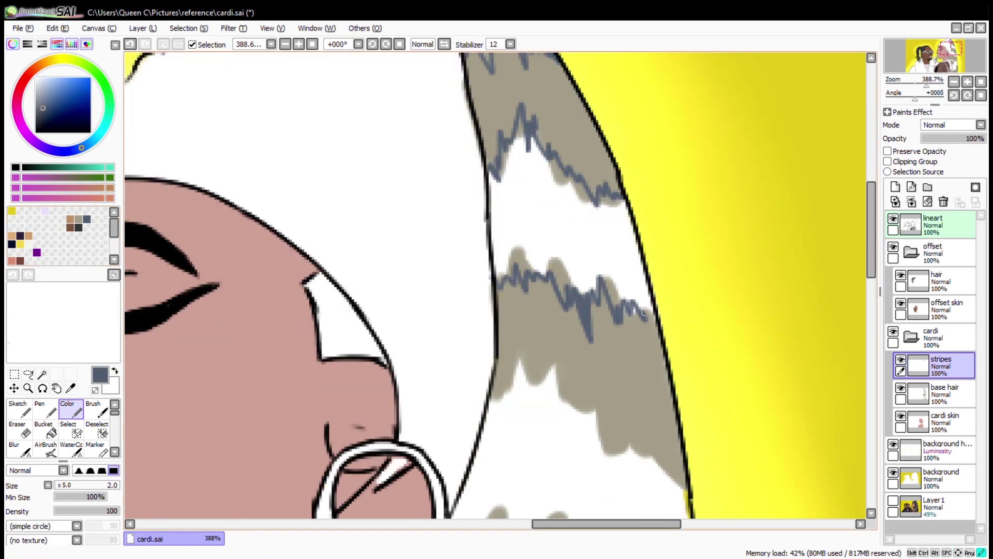
{"action": "left_click_drag", "start_coordinate": [631, 301], "coordinate": [639, 159]}
{"action": "left_click_drag", "start_coordinate": [504, 233], "coordinate": [531, 176]}
{"action": "left_click_drag", "start_coordinate": [621, 284], "coordinate": [685, 310]}
{"action": "left_click_drag", "start_coordinate": [483, 377], "coordinate": [550, 247]}
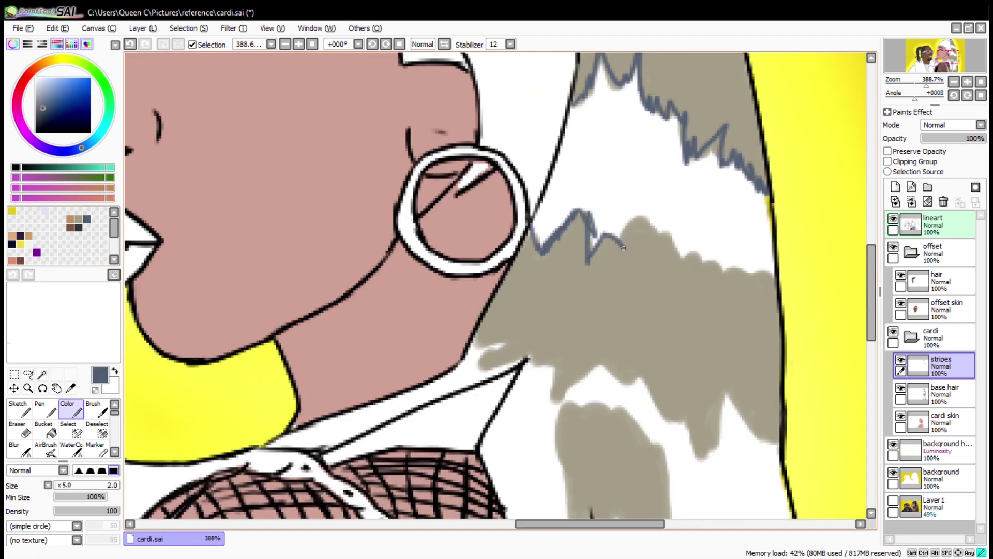
Step: Outline the slate blue areas around the collar and lower ponytail, erasing stray marks
{"action": "key", "text": "b"}
{"action": "mouse_move", "coordinate": [456, 305]}
{"action": "left_mouse_down"}
{"action": "mouse_move", "coordinate": [781, 200]}
{"action": "mouse_move", "coordinate": [682, 222]}
{"action": "left_mouse_up"}
{"action": "mouse_move", "coordinate": [699, 279]}
{"action": "left_mouse_down"}
{"action": "mouse_move", "coordinate": [734, 257]}
{"action": "mouse_move", "coordinate": [389, 205]}
{"action": "left_mouse_up"}
{"action": "left_click_drag", "start_coordinate": [422, 219], "coordinate": [449, 236]}
{"action": "key", "text": "e"}
{"action": "mouse_move", "coordinate": [599, 315]}
{"action": "left_mouse_down"}
{"action": "mouse_move", "coordinate": [603, 266]}
{"action": "mouse_move", "coordinate": [609, 309]}
{"action": "left_mouse_up"}
{"action": "key", "text": "b"}
Step: Fill the outlined slate blue bands in the upper and middle ponytail and paint over the leftover white specks
{"action": "scroll", "coordinate": [641, 258], "scroll_direction": "up", "scroll_amount": 10}
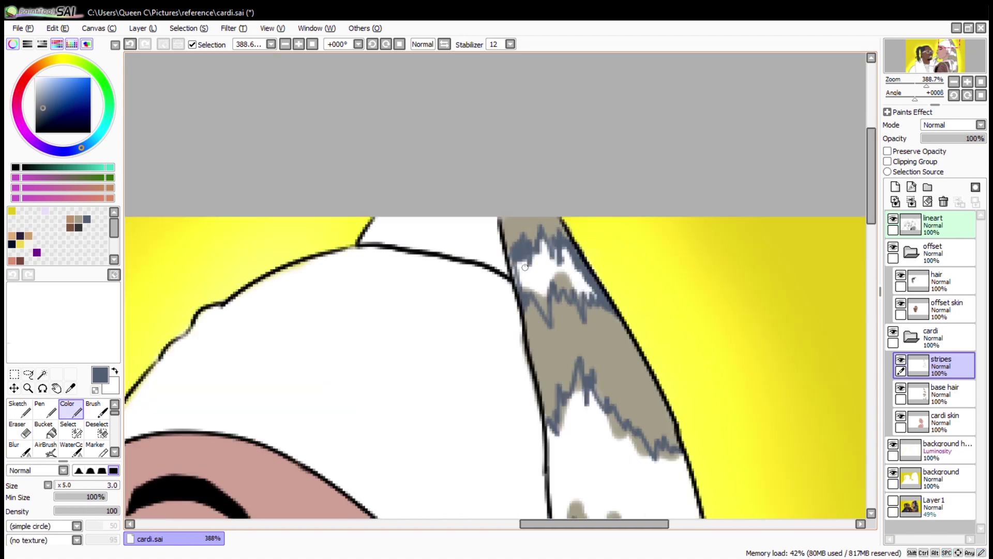
{"action": "left_click_drag", "start_coordinate": [332, 150], "coordinate": [654, 313]}
{"action": "mouse_move", "coordinate": [409, 135]}
{"action": "left_mouse_down"}
{"action": "mouse_move", "coordinate": [610, 277]}
{"action": "mouse_move", "coordinate": [408, 122]}
{"action": "mouse_move", "coordinate": [508, 390]}
{"action": "mouse_move", "coordinate": [444, 207]}
{"action": "mouse_move", "coordinate": [350, 285]}
{"action": "mouse_move", "coordinate": [466, 232]}
{"action": "mouse_move", "coordinate": [558, 211]}
{"action": "mouse_move", "coordinate": [383, 364]}
{"action": "mouse_move", "coordinate": [322, 311]}
{"action": "left_mouse_up"}
{"action": "left_click", "coordinate": [383, 363], "text": "ctrl+alt"}
{"action": "left_click_drag", "start_coordinate": [368, 132], "coordinate": [279, 362]}
{"action": "left_click_drag", "start_coordinate": [750, 290], "coordinate": [760, 461]}
{"action": "key", "text": "b"}
{"action": "left_click", "coordinate": [404, 395]}
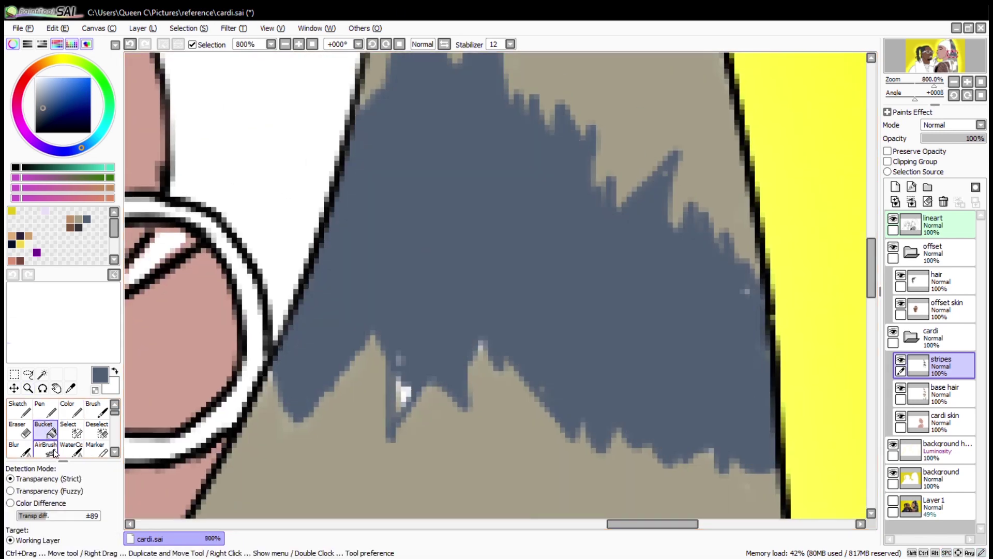
{"action": "key", "text": "n"}
{"action": "left_click_drag", "start_coordinate": [401, 372], "coordinate": [404, 414]}
Step: Thicken and close the slate blue outlines of the lower ponytail band with brush size 3
{"action": "left_click_drag", "start_coordinate": [643, 170], "coordinate": [689, 328]}
{"action": "left_click_drag", "start_coordinate": [517, 331], "coordinate": [693, 310]}
{"action": "mouse_move", "coordinate": [667, 160]}
{"action": "left_mouse_down"}
{"action": "mouse_move", "coordinate": [561, 243]}
{"action": "mouse_move", "coordinate": [238, 357]}
{"action": "mouse_move", "coordinate": [362, 350]}
{"action": "mouse_move", "coordinate": [660, 199]}
{"action": "mouse_move", "coordinate": [315, 336]}
{"action": "mouse_move", "coordinate": [350, 124]}
{"action": "mouse_move", "coordinate": [424, 176]}
{"action": "mouse_move", "coordinate": [458, 255]}
{"action": "left_mouse_up"}
{"action": "mouse_move", "coordinate": [414, 176]}
{"action": "left_mouse_down"}
{"action": "mouse_move", "coordinate": [547, 267]}
{"action": "mouse_move", "coordinate": [665, 236]}
{"action": "mouse_move", "coordinate": [667, 362]}
{"action": "left_mouse_up"}
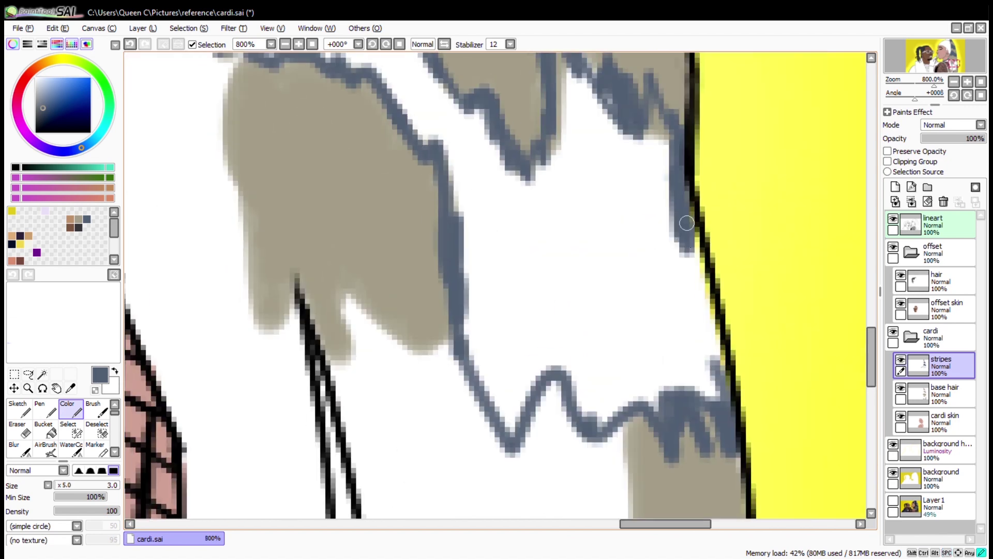
Step: Fill the lower ponytail band with slate blue and touch up its edges with brush size 0.7
{"action": "left_click", "coordinate": [608, 277]}
{"action": "left_click_drag", "start_coordinate": [388, 187], "coordinate": [456, 228]}
{"action": "left_click_drag", "start_coordinate": [180, 172], "coordinate": [374, 130]}
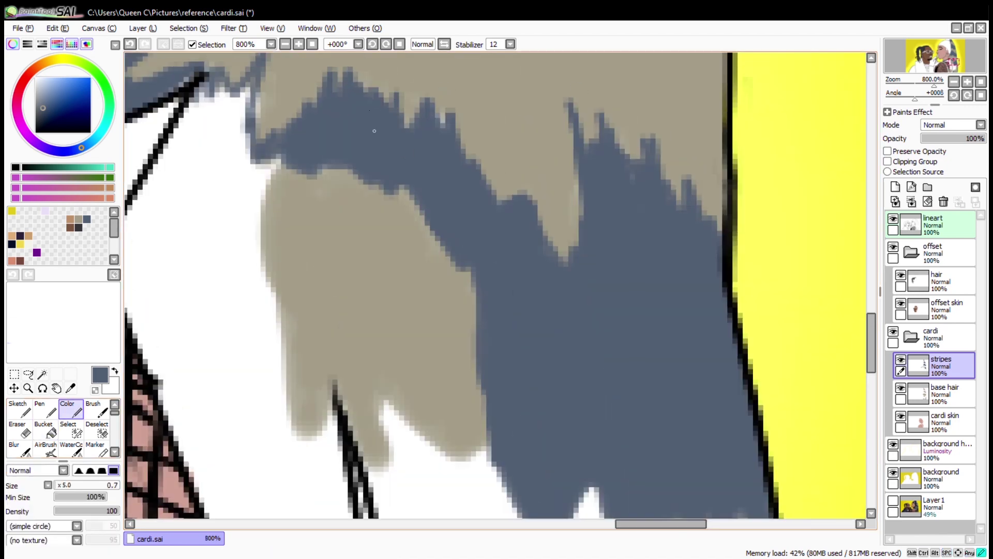
Step: Outline and fill a slate blue area on the ponytail beside the collar
{"action": "scroll", "coordinate": [394, 217], "scroll_direction": "down", "scroll_amount": 5}
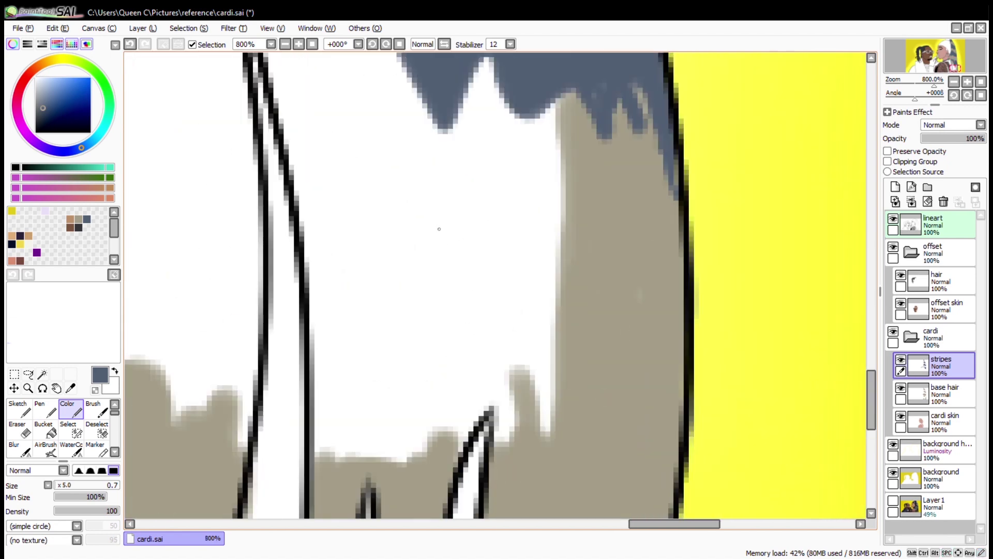
{"action": "scroll", "coordinate": [438, 229], "scroll_direction": "down", "scroll_amount": 5}
{"action": "scroll", "coordinate": [451, 108], "scroll_direction": "up", "scroll_amount": 4}
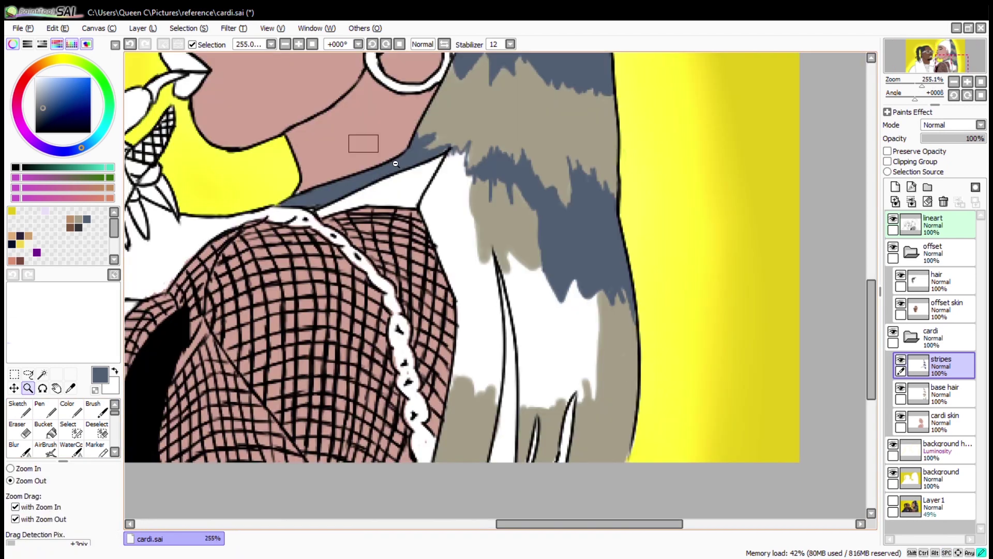
{"action": "mouse_move", "coordinate": [380, 242]}
{"action": "left_mouse_down"}
{"action": "mouse_move", "coordinate": [486, 336]}
{"action": "mouse_move", "coordinate": [455, 140]}
{"action": "left_mouse_up"}
{"action": "left_click", "coordinate": [51, 429]}
{"action": "left_click", "coordinate": [413, 155]}
{"action": "left_click", "coordinate": [71, 411]}
Step: Outline the jagged lower edge of the lower ponytail band and fill the enclosed gaps with slate blue
{"action": "scroll", "coordinate": [393, 88], "scroll_direction": "down", "scroll_amount": 3}
{"action": "scroll", "coordinate": [465, 181], "scroll_direction": "up", "scroll_amount": 1}
{"action": "left_click_drag", "start_coordinate": [533, 209], "coordinate": [501, 187]}
{"action": "left_click_drag", "start_coordinate": [520, 333], "coordinate": [685, 271]}
{"action": "left_click", "coordinate": [50, 429]}
{"action": "left_click", "coordinate": [515, 258]}
{"action": "left_click", "coordinate": [71, 411]}
{"action": "left_click", "coordinate": [50, 429]}
{"action": "left_click", "coordinate": [548, 289]}
{"action": "left_click", "coordinate": [70, 411]}
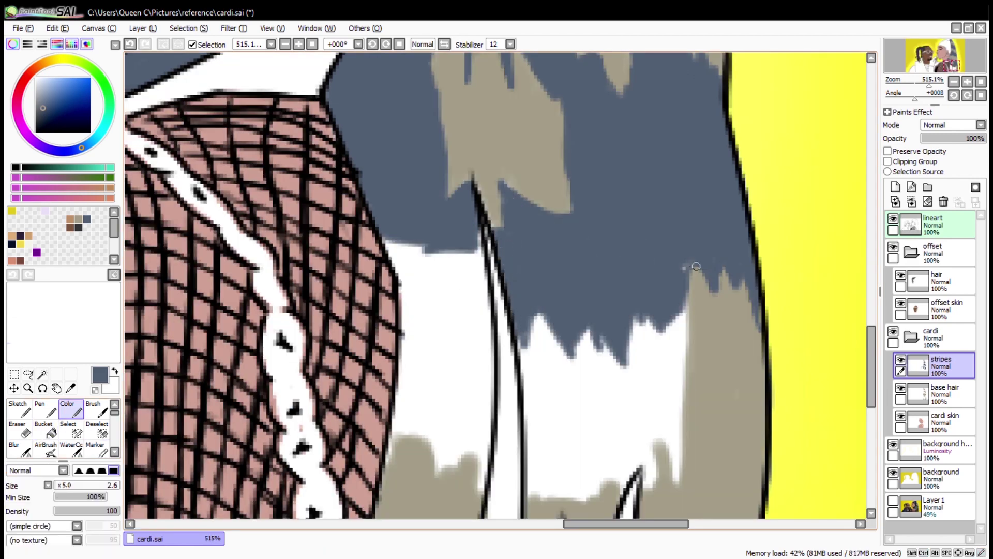
Step: Paint the remaining white areas of the lower ponytail with the sampled beige on the base hair layer at brush size 12
{"action": "key", "text": "Home"}
{"action": "left_click", "coordinate": [942, 393]}
{"action": "key", "text": "ctrl+alt+space"}
{"action": "left_click_drag", "start_coordinate": [646, 370], "coordinate": [652, 364]}
{"action": "left_click", "coordinate": [456, 207], "text": "alt"}
{"action": "mouse_move", "coordinate": [455, 206]}
{"action": "left_mouse_down"}
{"action": "mouse_move", "coordinate": [451, 300]}
{"action": "mouse_move", "coordinate": [488, 359]}
{"action": "mouse_move", "coordinate": [585, 332]}
{"action": "mouse_move", "coordinate": [667, 390]}
{"action": "mouse_move", "coordinate": [731, 252]}
{"action": "left_mouse_up"}
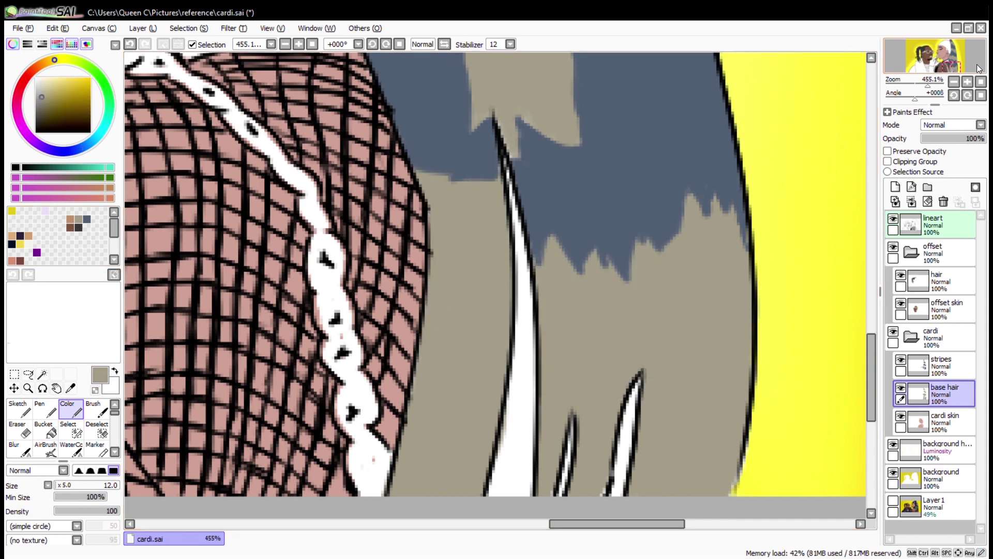
Step: Paint the lower part of the woman's sideburn beige, reducing the brush size to 6
{"action": "key", "text": "Home"}
{"action": "key", "text": "ctrl+space"}
{"action": "left_click_drag", "start_coordinate": [575, 166], "coordinate": [666, 222]}
{"action": "mouse_move", "coordinate": [371, 269]}
{"action": "left_mouse_down"}
{"action": "mouse_move", "coordinate": [344, 222]}
{"action": "mouse_move", "coordinate": [337, 266]}
{"action": "mouse_move", "coordinate": [422, 246]}
{"action": "left_mouse_up"}
{"action": "key", "text": "bracketleft"}
{"action": "key", "text": "bracketleft"}
{"action": "key", "text": "bracketleft"}
{"action": "key", "text": "bracketleft"}
{"action": "key", "text": "bracketleft"}
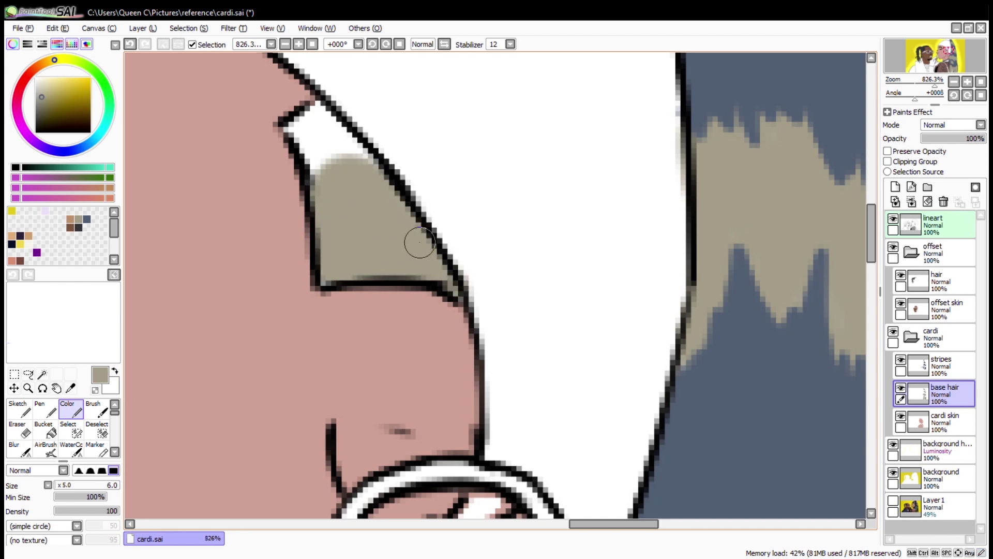
Step: Paint the sideburn's upper tip slate blue on the stripes layer and transfer the stripes down into the base hair layer
{"action": "left_click", "coordinate": [87, 219]}
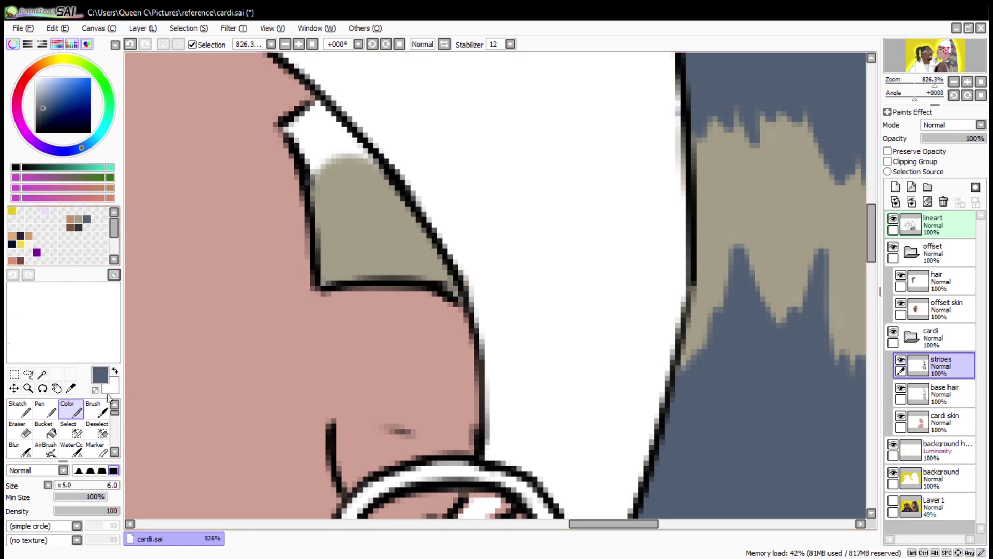
{"action": "left_click_drag", "start_coordinate": [321, 171], "coordinate": [313, 120]}
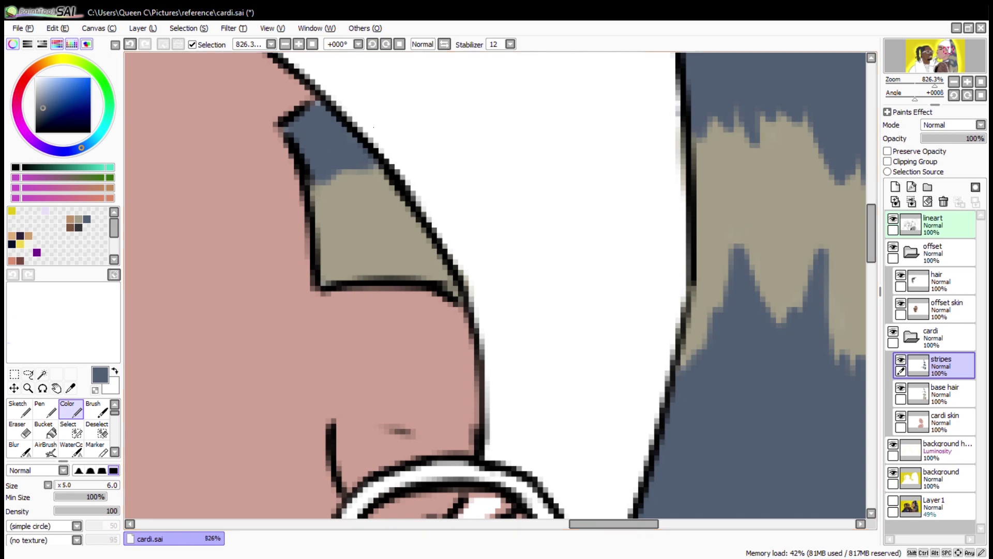
{"action": "left_click", "coordinate": [980, 95]}
{"action": "left_click", "coordinate": [896, 203]}
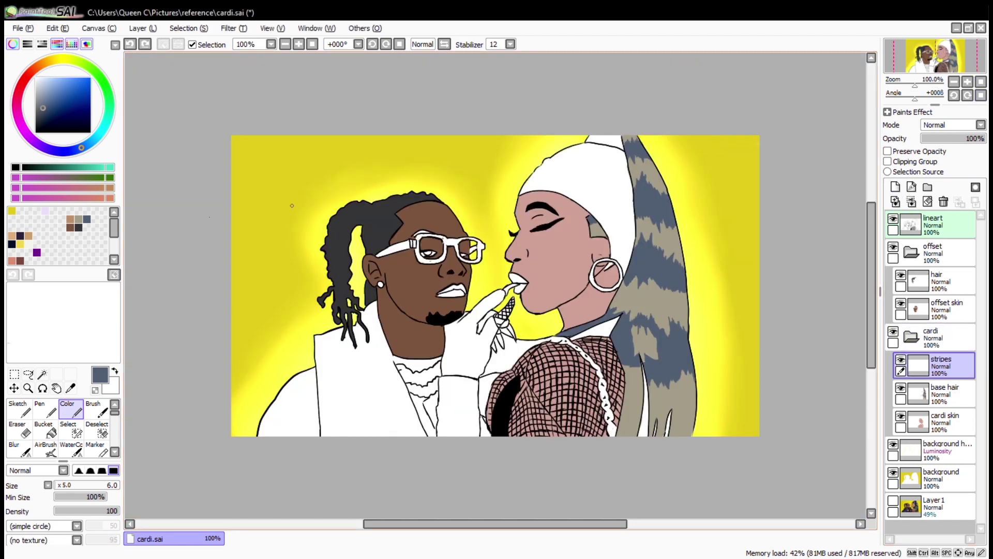
Step: Select the woman's headwrap and its peak on the helmet? layer, refining the selection along the edges
{"action": "scroll", "coordinate": [436, 184], "scroll_direction": "up", "scroll_amount": 3}
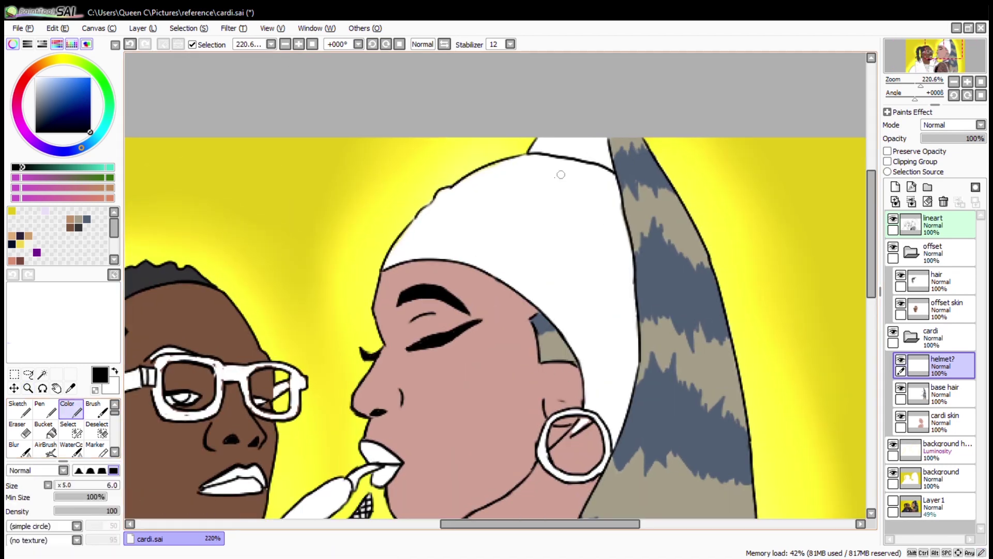
{"action": "left_click", "coordinate": [42, 374]}
{"action": "left_click", "coordinate": [558, 166]}
{"action": "left_click", "coordinate": [69, 428]}
{"action": "scroll", "coordinate": [575, 429], "scroll_direction": "up", "scroll_amount": 5}
{"action": "mouse_move", "coordinate": [574, 210]}
{"action": "left_mouse_down"}
{"action": "mouse_move", "coordinate": [502, 295]}
{"action": "mouse_move", "coordinate": [581, 205]}
{"action": "left_mouse_up"}
{"action": "key", "text": "ctrl+0"}
{"action": "left_click_drag", "start_coordinate": [741, 366], "coordinate": [741, 366]}
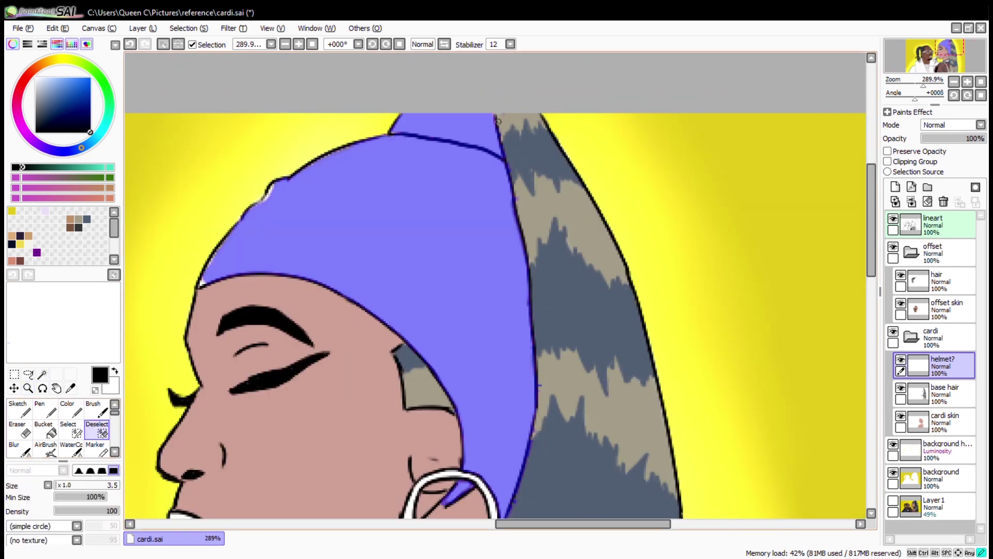
{"action": "left_click_drag", "start_coordinate": [200, 336], "coordinate": [314, 334]}
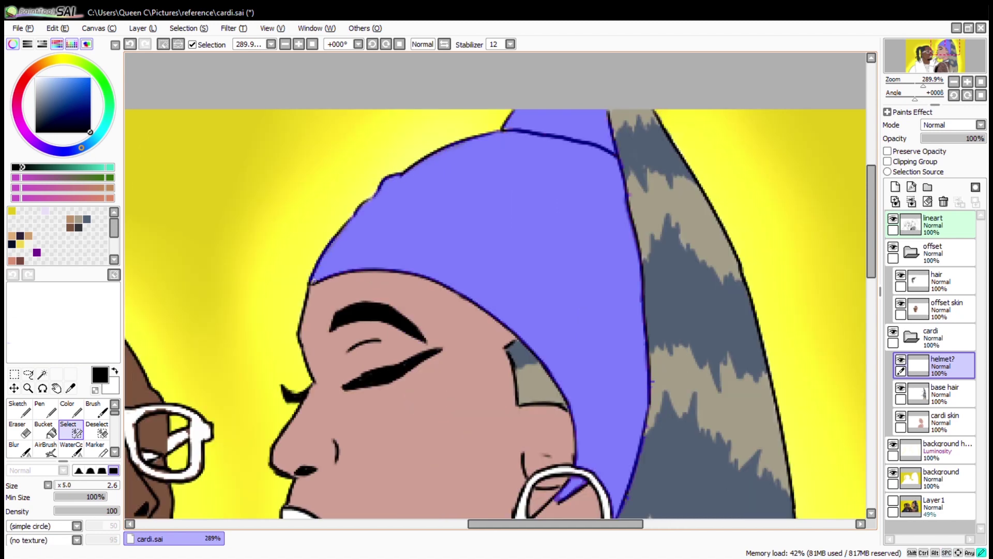
{"action": "left_click", "coordinate": [78, 420]}
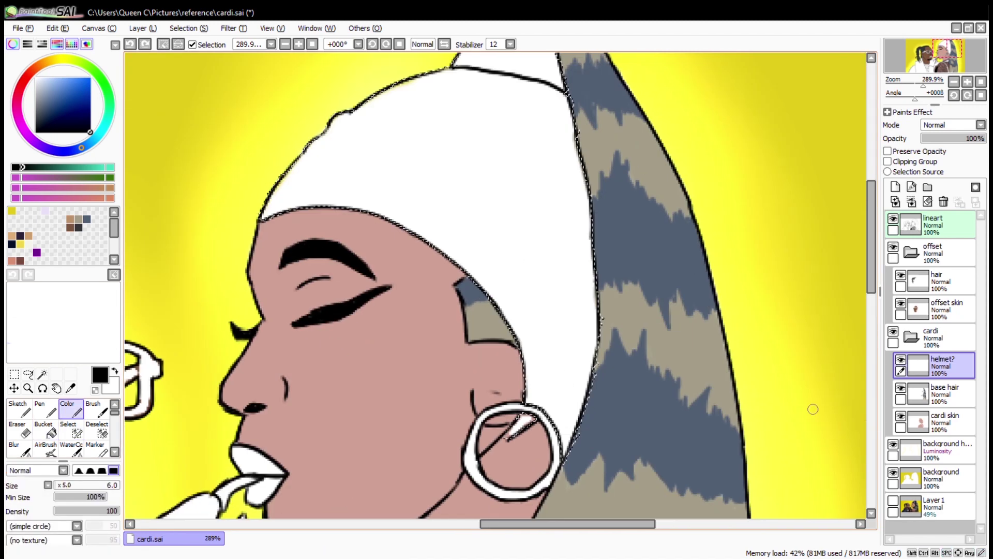
Step: Show the reference photo on Layer1 at 30% opacity and prepare a dark navy brush on the helmet? layer
{"action": "left_click", "coordinate": [70, 388]}
{"action": "left_click", "coordinate": [465, 290]}
{"action": "left_click", "coordinate": [931, 504]}
{"action": "left_click", "coordinate": [941, 138]}
{"action": "left_click", "coordinate": [941, 139]}
{"action": "left_click", "coordinate": [936, 364]}
{"action": "left_click", "coordinate": [68, 411]}
Step: Outline the headwrap's light reflections from the reference in dark navy with brush size 3
{"action": "mouse_move", "coordinate": [445, 173]}
{"action": "left_mouse_down"}
{"action": "mouse_move", "coordinate": [491, 197]}
{"action": "mouse_move", "coordinate": [432, 197]}
{"action": "left_mouse_up"}
{"action": "left_click_drag", "start_coordinate": [381, 111], "coordinate": [363, 109]}
{"action": "left_click_drag", "start_coordinate": [548, 417], "coordinate": [560, 411]}
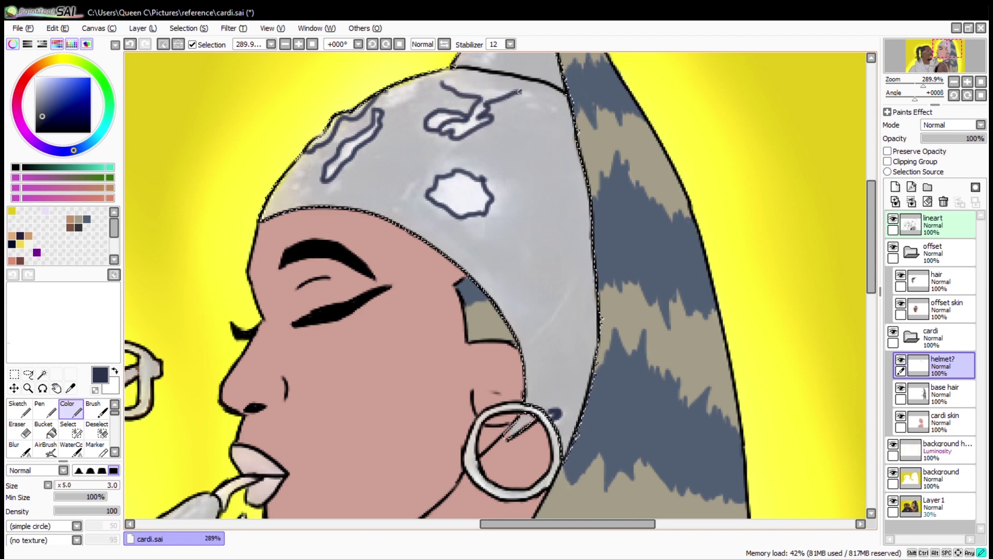
{"action": "left_click_drag", "start_coordinate": [507, 95], "coordinate": [529, 87]}
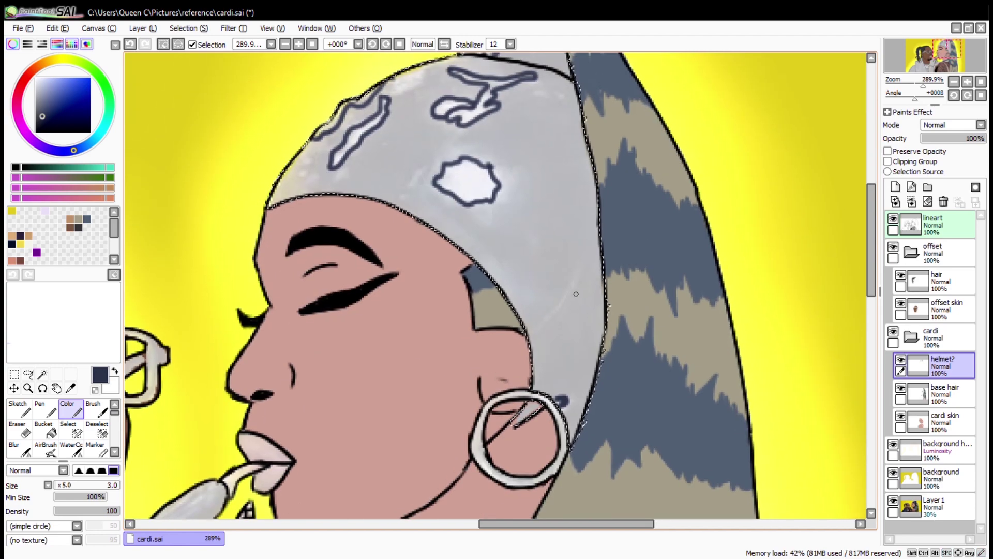
{"action": "left_click_drag", "start_coordinate": [572, 275], "coordinate": [528, 330]}
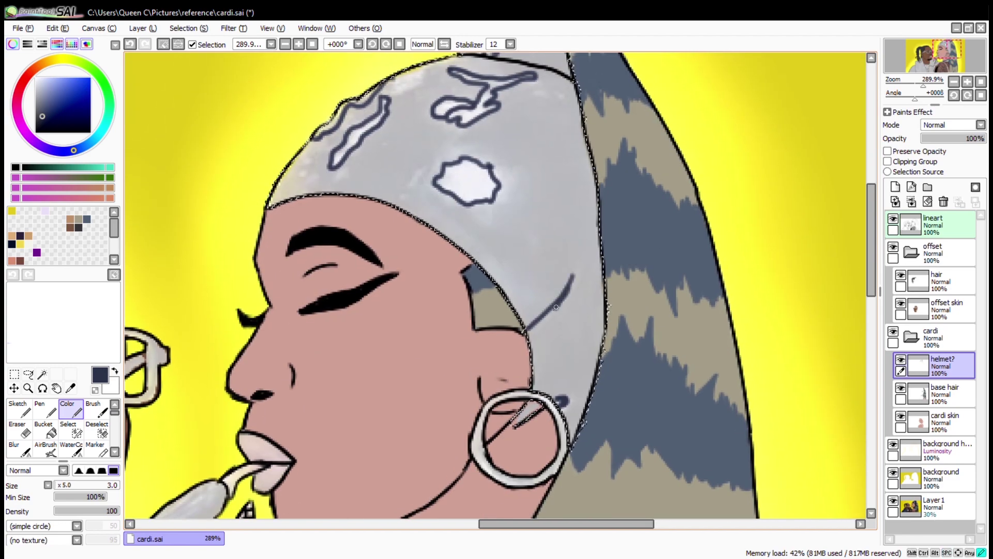
Step: Fill the headwrap around the outlined reflections with dark navy and clear the selection
{"action": "key", "text": "b"}
{"action": "left_click", "coordinate": [566, 293]}
{"action": "scroll", "coordinate": [559, 413], "scroll_direction": "up", "scroll_amount": 3}
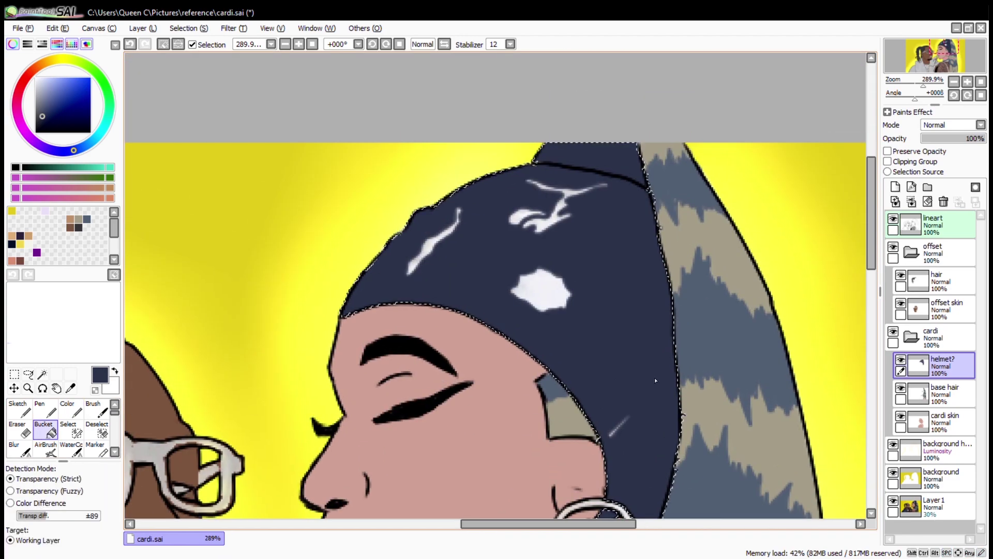
{"action": "key", "text": "ctrl+d"}
{"action": "key", "text": "ctrl+0"}
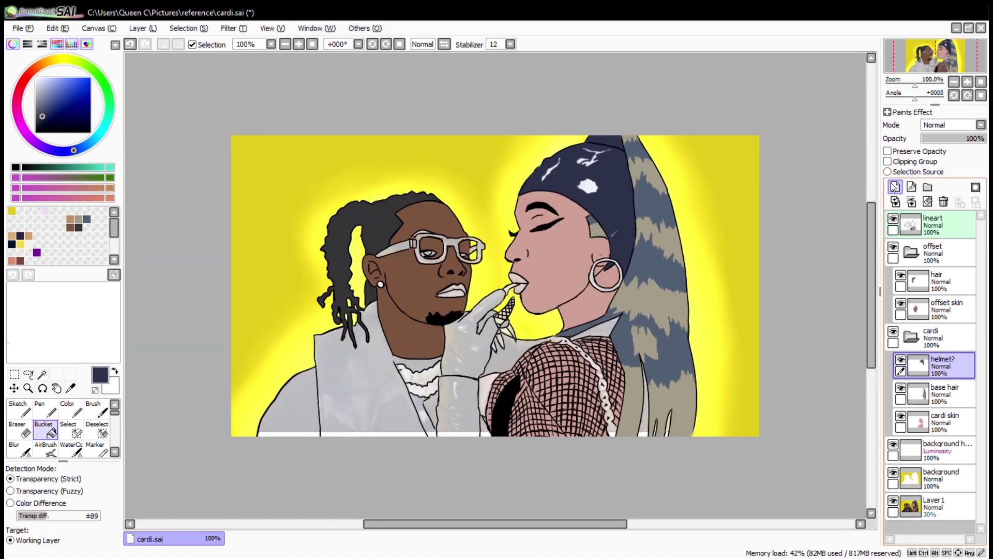
Step: Sample the dark latex colour from the reference photo at full opacity for the latex layer and hide the photo again
{"action": "left_click", "coordinate": [28, 388]}
{"action": "left_click_drag", "start_coordinate": [455, 295], "coordinate": [755, 434]}
{"action": "left_click", "coordinate": [933, 518]}
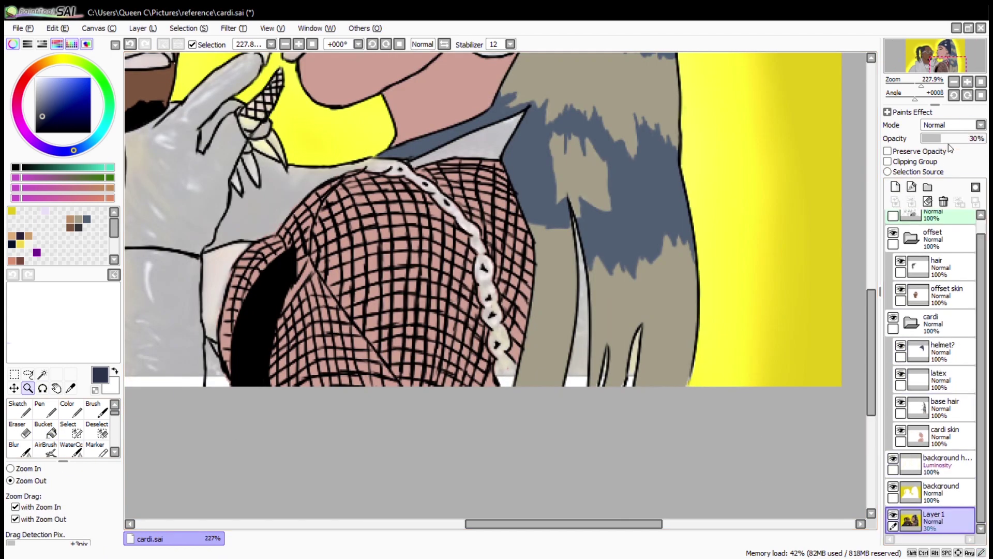
{"action": "left_click_drag", "start_coordinate": [949, 146], "coordinate": [988, 150]}
{"action": "left_click", "coordinate": [70, 388]}
{"action": "left_click", "coordinate": [298, 316]}
{"action": "left_click", "coordinate": [936, 381]}
{"action": "left_click", "coordinate": [893, 515]}
Step: Select the collar and the gaps between the lower hair strands on the latex layer
{"action": "left_click", "coordinate": [42, 374]}
{"action": "left_click", "coordinate": [466, 137]}
{"action": "left_click", "coordinate": [579, 311]}
{"action": "left_click", "coordinate": [603, 368]}
{"action": "left_click", "coordinate": [71, 430]}
{"action": "left_click_drag", "start_coordinate": [599, 369], "coordinate": [601, 382]}
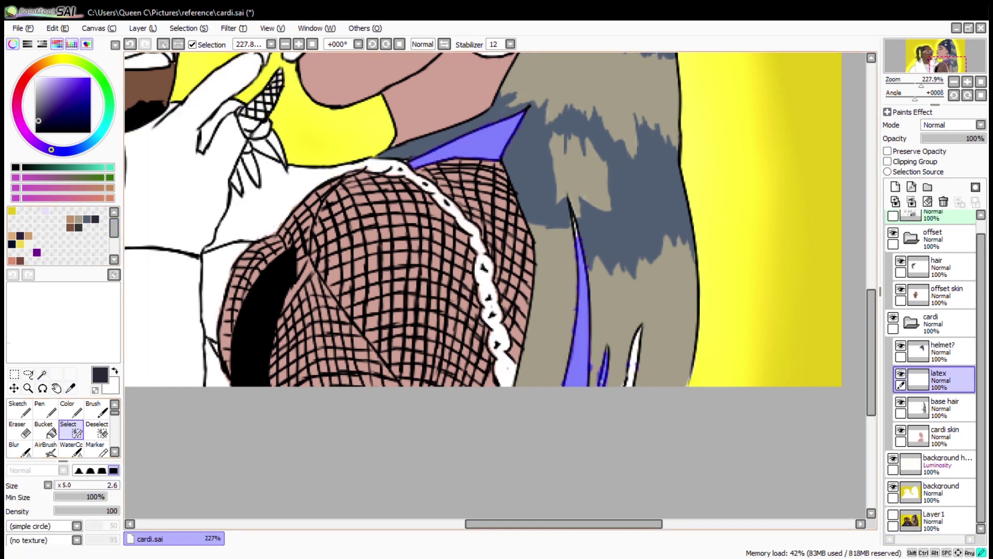
Step: Clean up the selection of the strand gaps and fill it and the collar with the dark latex colour
{"action": "left_click", "coordinate": [28, 388]}
{"action": "left_click", "coordinate": [593, 293]}
{"action": "left_click", "coordinate": [96, 429]}
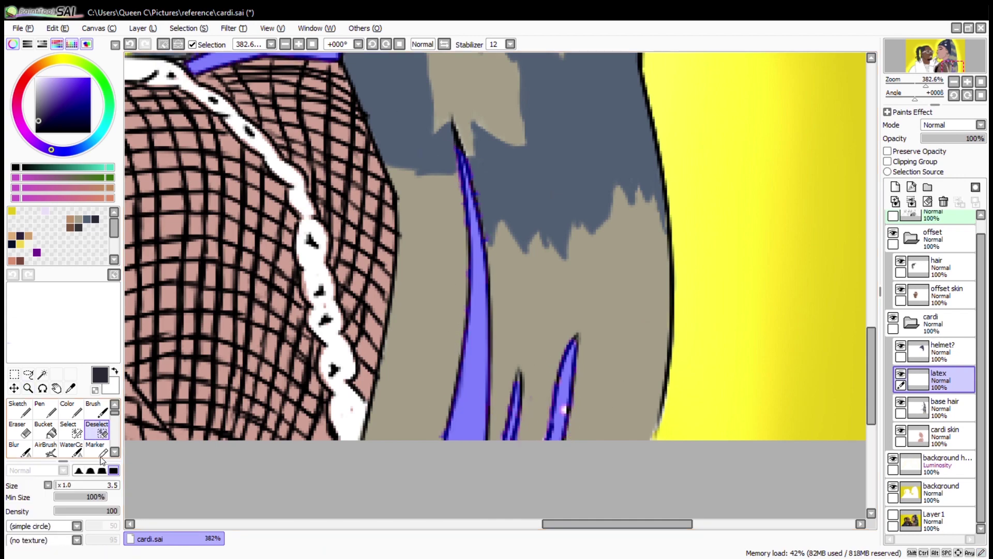
{"action": "scroll", "coordinate": [423, 429], "scroll_direction": "up", "scroll_amount": 2}
{"action": "left_click", "coordinate": [68, 409]}
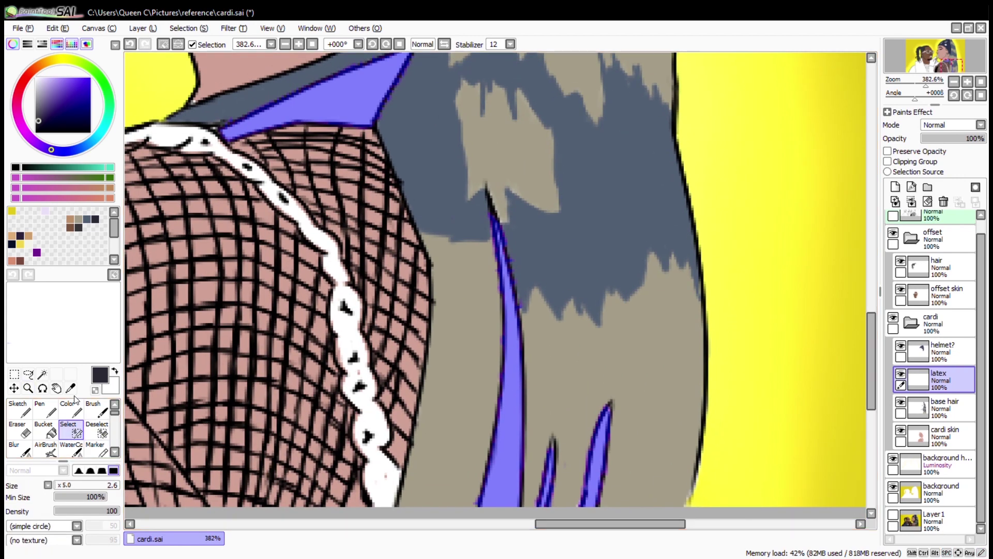
{"action": "key", "text": "ctrl+d"}
{"action": "left_click", "coordinate": [980, 82]}
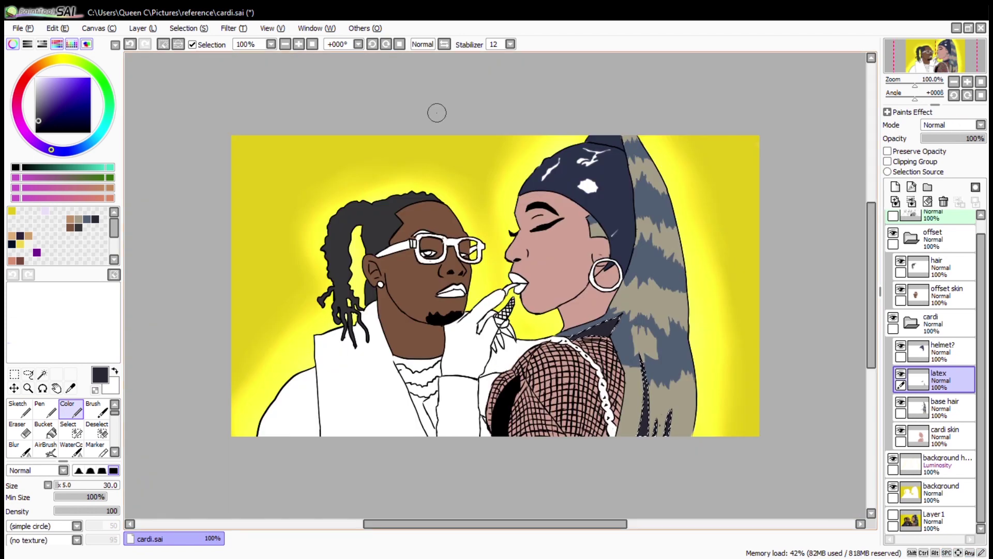
Step: Select the woman's gloved hand near the man's chin, refining the selection around the nails
{"action": "left_click", "coordinate": [28, 388]}
{"action": "left_click_drag", "start_coordinate": [377, 277], "coordinate": [580, 401]}
{"action": "left_click", "coordinate": [43, 374]}
{"action": "left_click", "coordinate": [489, 224]}
{"action": "left_click", "coordinate": [67, 428]}
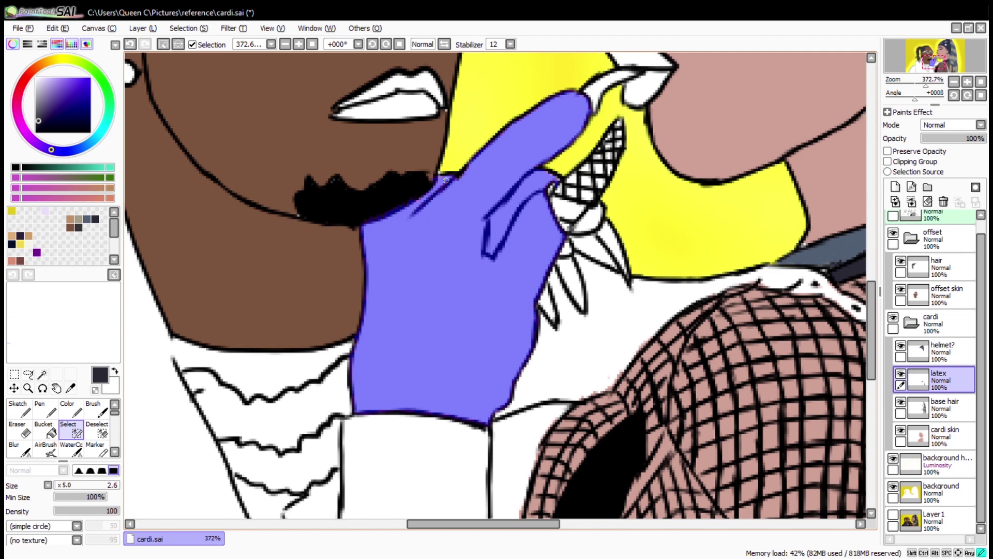
{"action": "left_click_drag", "start_coordinate": [577, 228], "coordinate": [597, 209]}
{"action": "key", "text": "ctrl+d"}
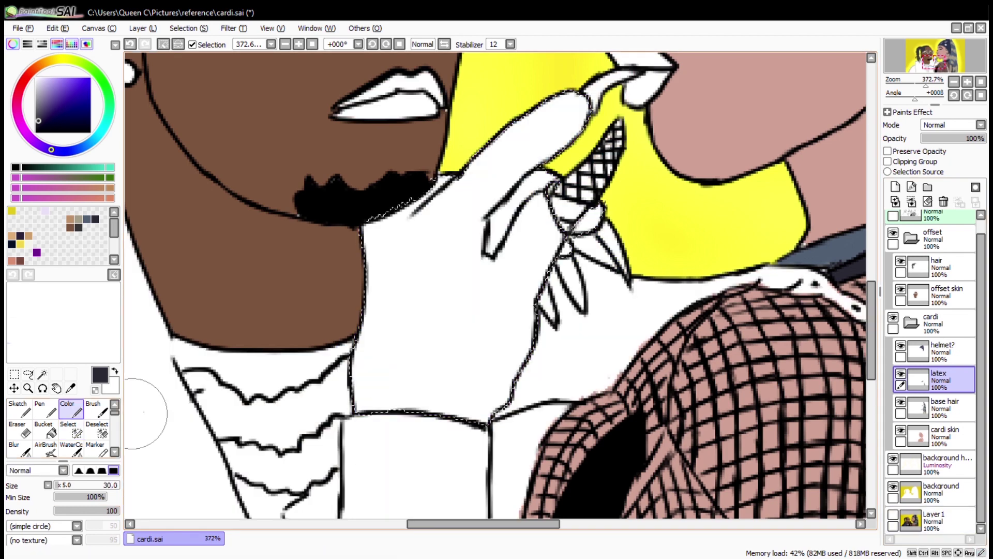
Step: Extend the selection to the glove's cuff and fill the whole glove with the dark latex colour
{"action": "scroll", "coordinate": [365, 343], "scroll_direction": "down", "scroll_amount": 5}
{"action": "key", "text": "w"}
{"action": "left_click", "coordinate": [892, 514]}
{"action": "left_click", "coordinate": [893, 514]}
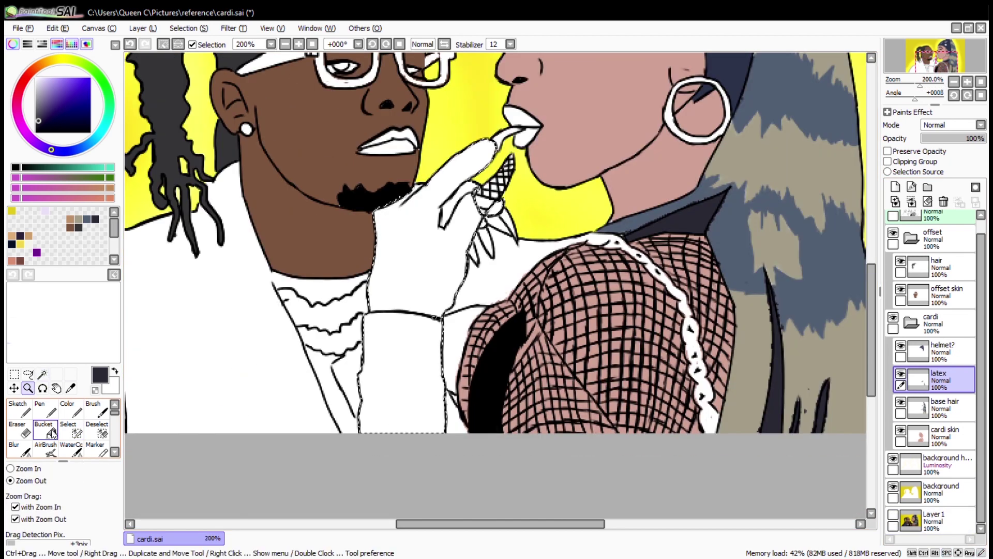
{"action": "mouse_move", "coordinate": [393, 331]}
{"action": "left_mouse_down"}
{"action": "mouse_move", "coordinate": [459, 423]}
{"action": "mouse_move", "coordinate": [489, 155]}
{"action": "left_mouse_up"}
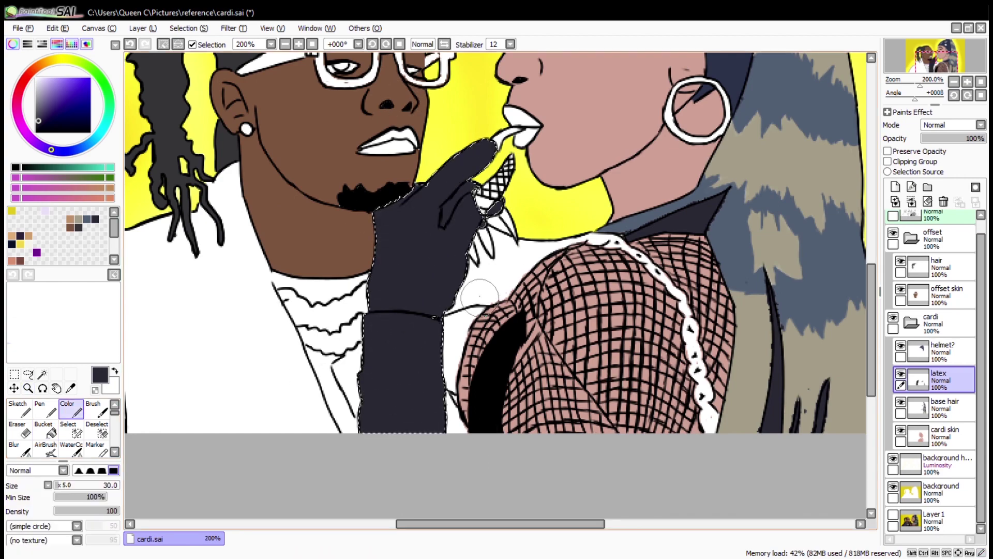
Step: Repaint the headwrap in the dark latex colour with the helmet? layer's opacity preserved, and touch up the latex between the strands
{"action": "scroll", "coordinate": [529, 459], "scroll_direction": "up", "scroll_amount": 5}
{"action": "left_click", "coordinate": [939, 352]}
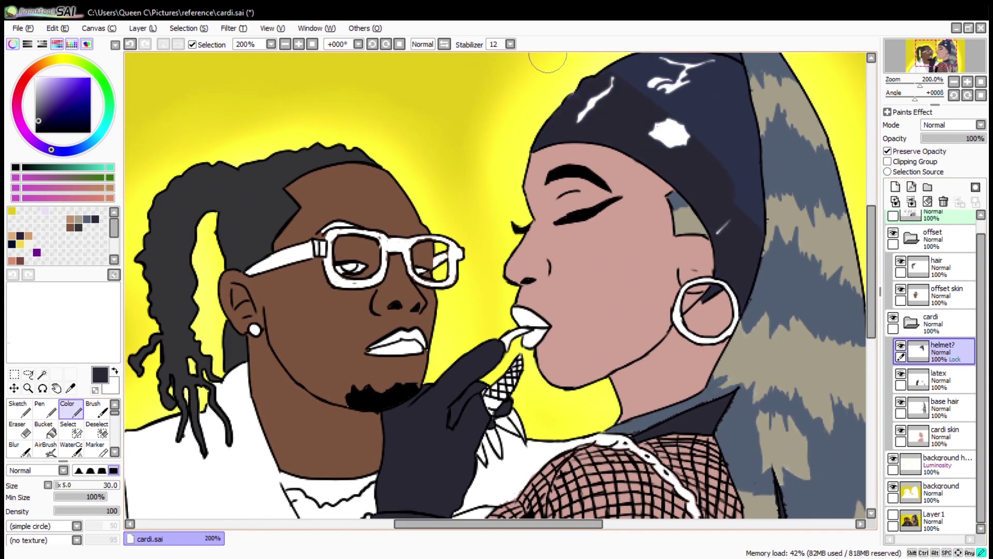
{"action": "scroll", "coordinate": [461, 67], "scroll_direction": "up", "scroll_amount": 3}
{"action": "scroll", "coordinate": [672, 332], "scroll_direction": "down", "scroll_amount": 7}
{"action": "left_click", "coordinate": [939, 380]}
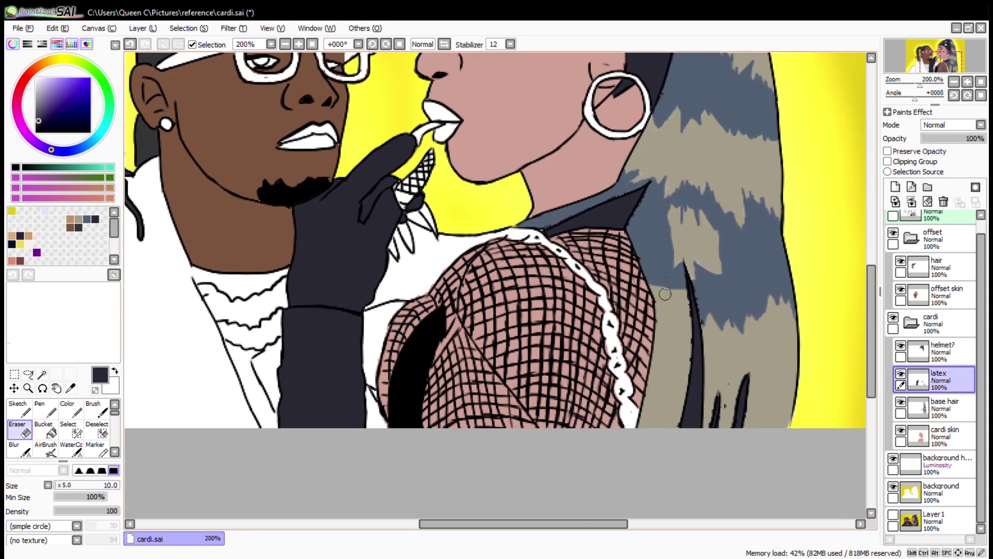
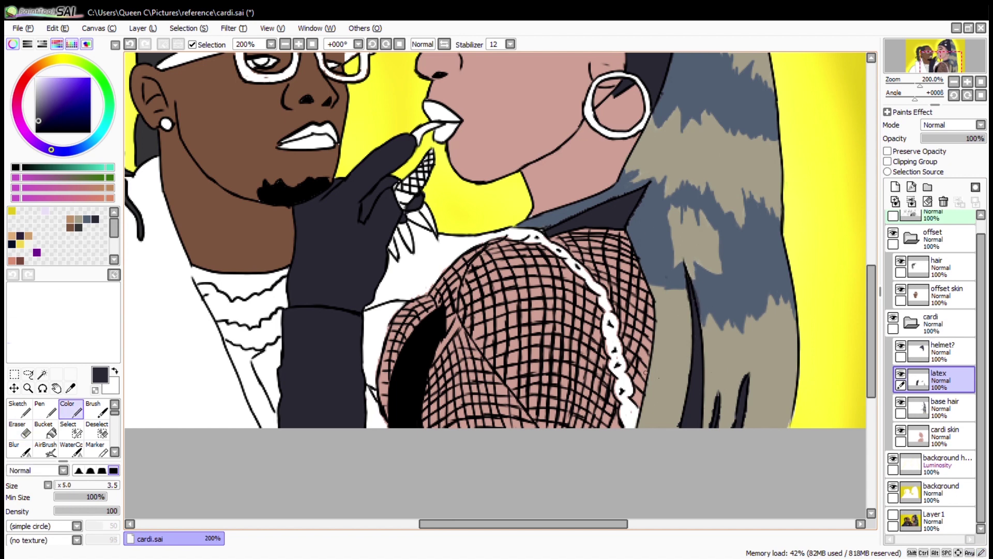
Step: Paint the white gap beside the woman's nails with the sampled yellow on the background layer
{"action": "left_click", "coordinate": [938, 491]}
{"action": "left_click_drag", "start_coordinate": [418, 192], "coordinate": [444, 192]}
{"action": "left_click", "coordinate": [517, 218], "text": "alt"}
{"action": "left_click", "coordinate": [391, 256]}
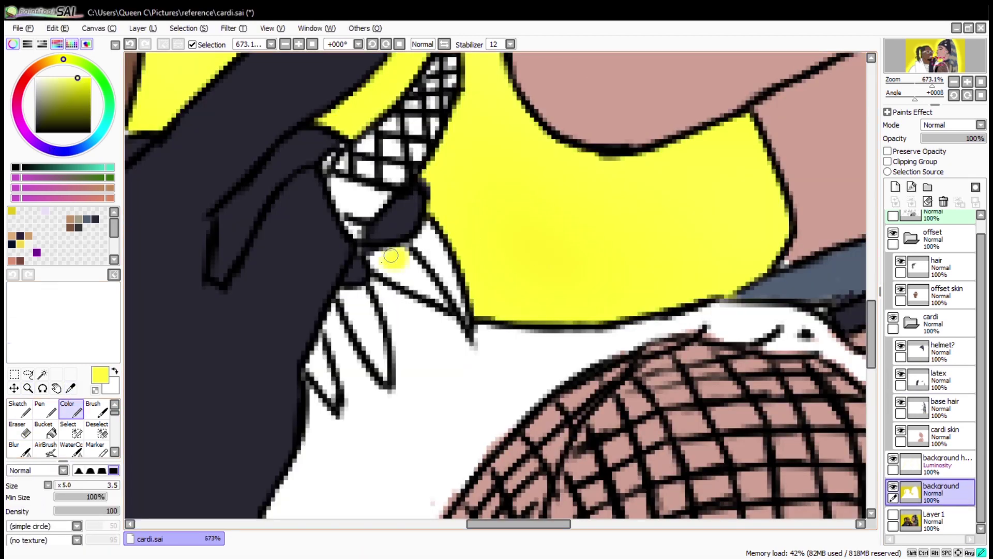
{"action": "key", "text": "b"}
{"action": "key", "text": "ctrl+0"}
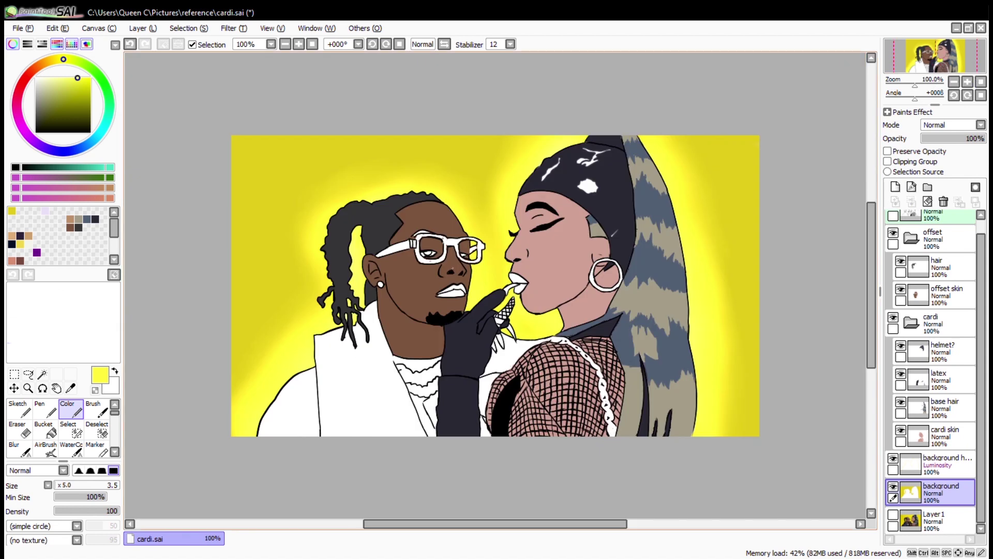
Step: Create a new layer named chains above the helmet? layer
{"action": "left_click", "coordinate": [895, 186]}
{"action": "double_click", "coordinate": [938, 344]}
{"action": "type", "text": "chains"}
{"action": "key", "text": "Return"}
Step: Sample a brown from the shoulder chain in the reference photo and hide the photo again
{"action": "scroll", "coordinate": [930, 328], "scroll_direction": "down", "scroll_amount": 1}
{"action": "left_click", "coordinate": [893, 514]}
{"action": "left_click_drag", "start_coordinate": [594, 414], "coordinate": [618, 413]}
{"action": "left_click", "coordinate": [571, 272], "text": "alt"}
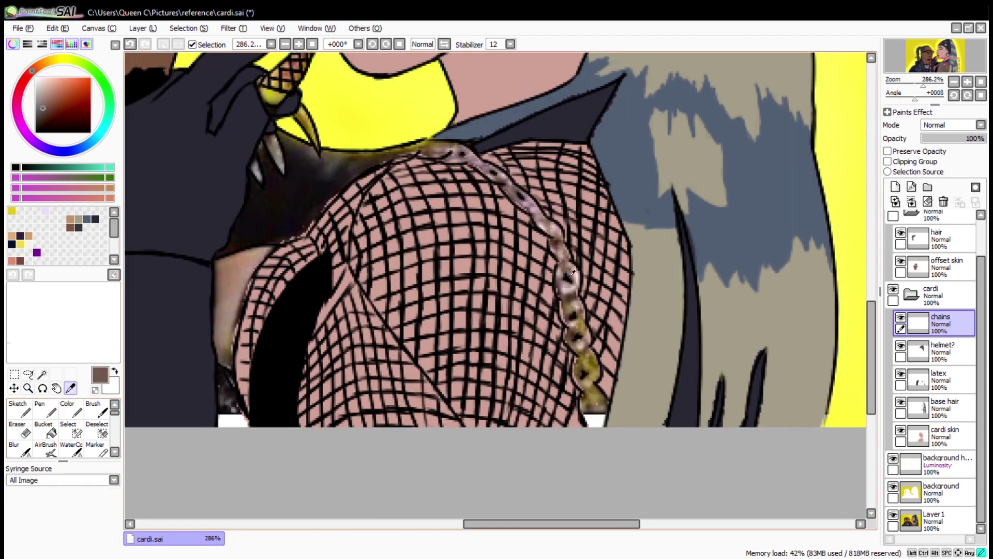
{"action": "left_click", "coordinate": [892, 514]}
Step: Select the woman's shoulder chain along its whole length and trim the selection where it spills past the chain's edges
{"action": "key", "text": "s"}
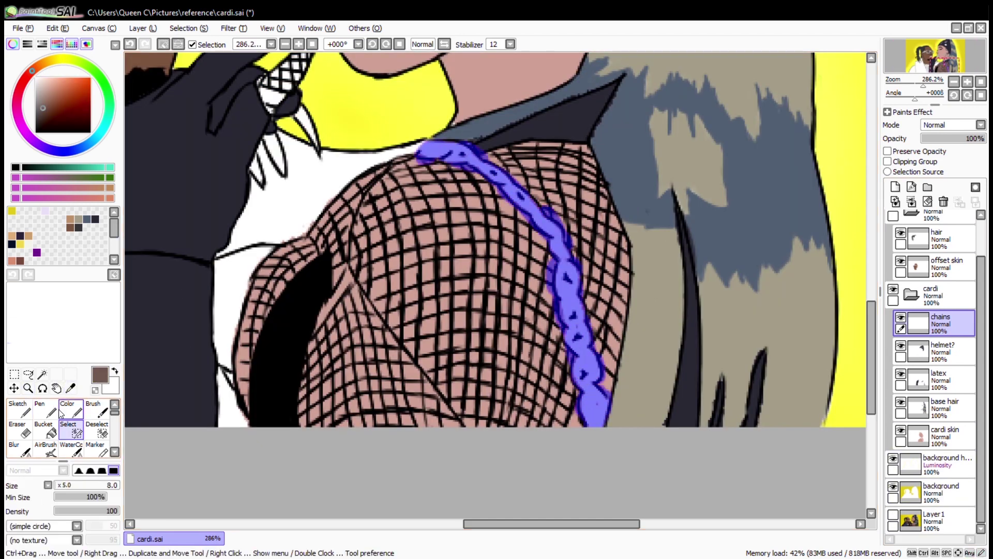
{"action": "scroll", "coordinate": [467, 309], "scroll_direction": "up", "scroll_amount": 3}
{"action": "key", "text": "d"}
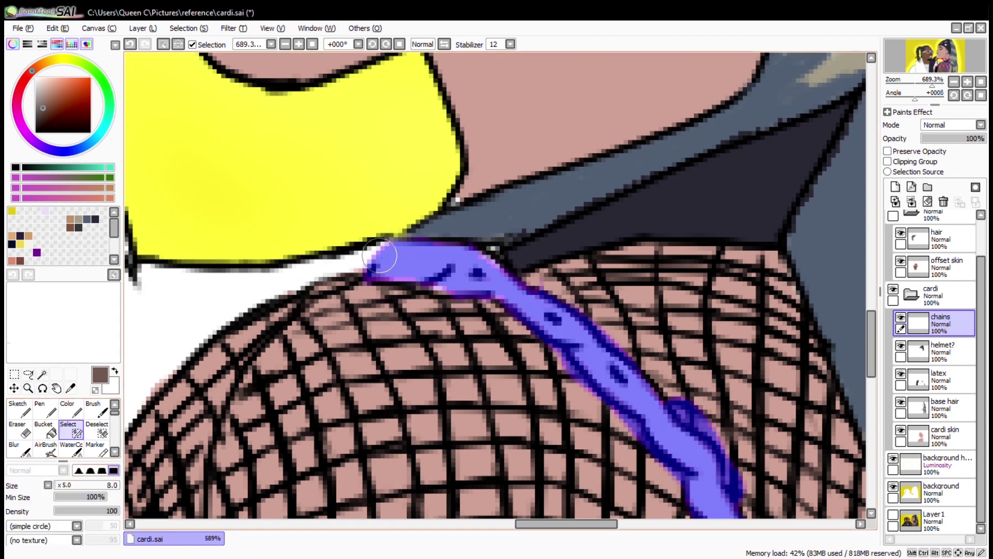
{"action": "left_click_drag", "start_coordinate": [613, 464], "coordinate": [389, 293]}
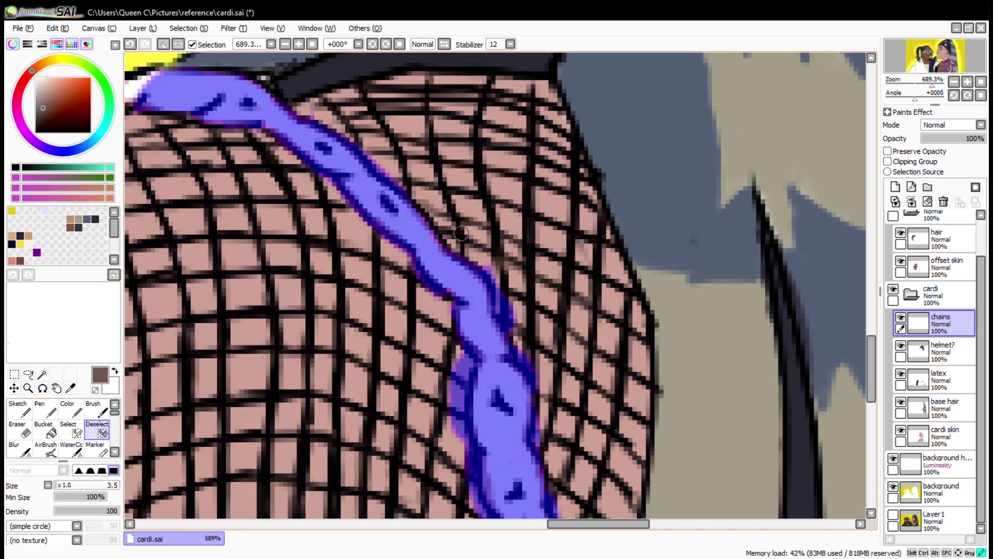
{"action": "left_click_drag", "start_coordinate": [481, 311], "coordinate": [361, 83]}
{"action": "key", "text": "d"}
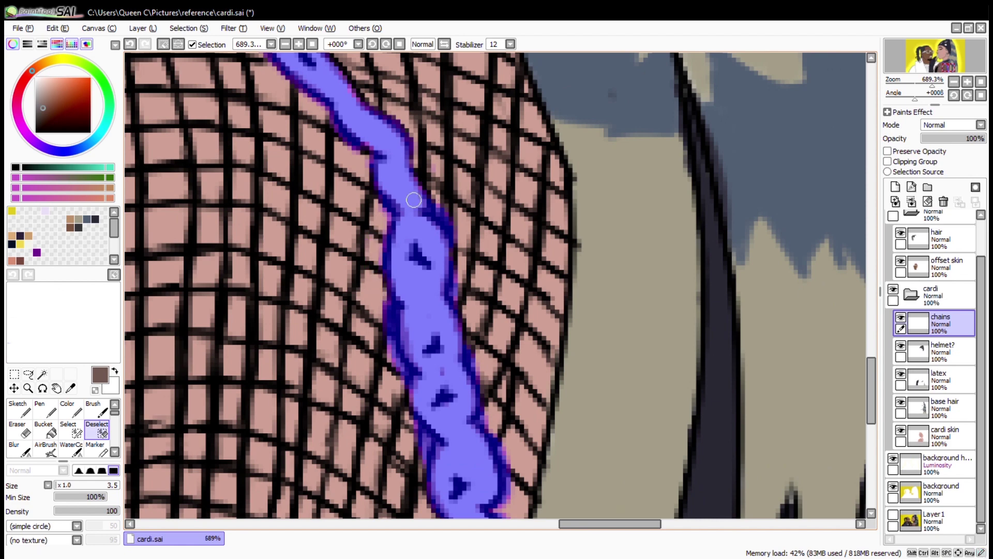
{"action": "left_click_drag", "start_coordinate": [475, 405], "coordinate": [398, 295]}
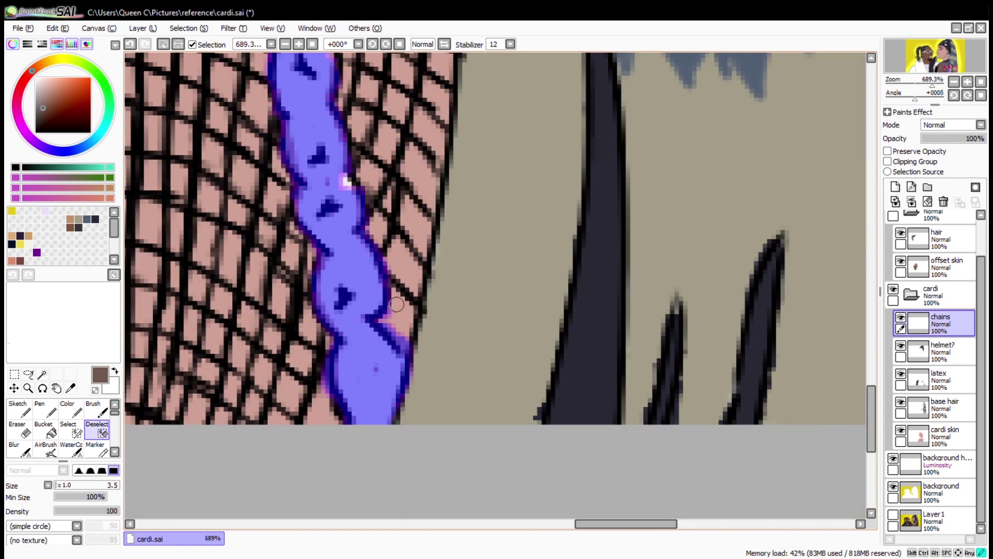
Step: Paint the selected shoulder chain with the sampled brown on the chains layer
{"action": "left_click_drag", "start_coordinate": [171, 78], "coordinate": [602, 518]}
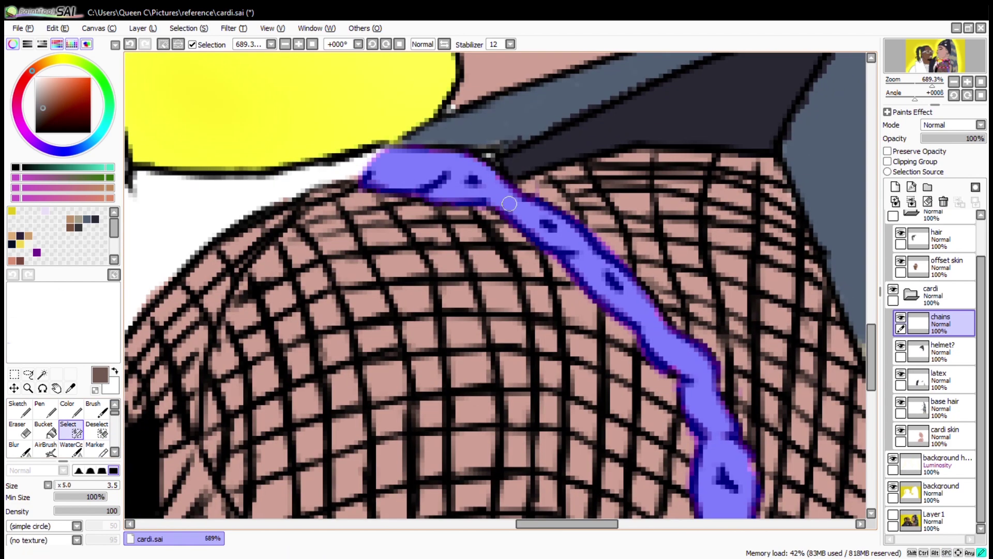
{"action": "key", "text": "Home"}
{"action": "key", "text": "c"}
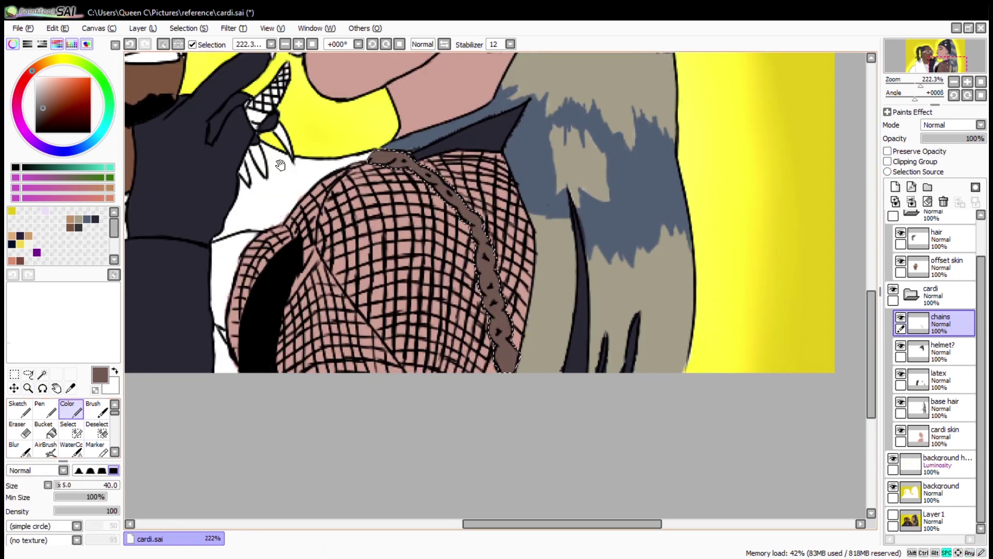
Step: Create a new layer named lips above the chains layer in the cardi folder
{"action": "left_click", "coordinate": [910, 304]}
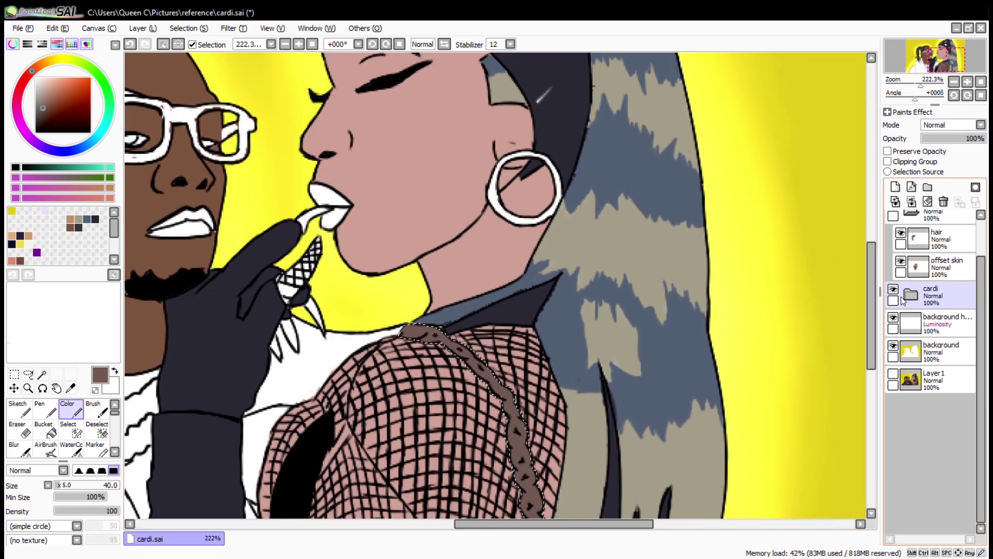
{"action": "key", "text": "Home"}
{"action": "left_click", "coordinate": [911, 307]}
{"action": "left_click", "coordinate": [917, 323]}
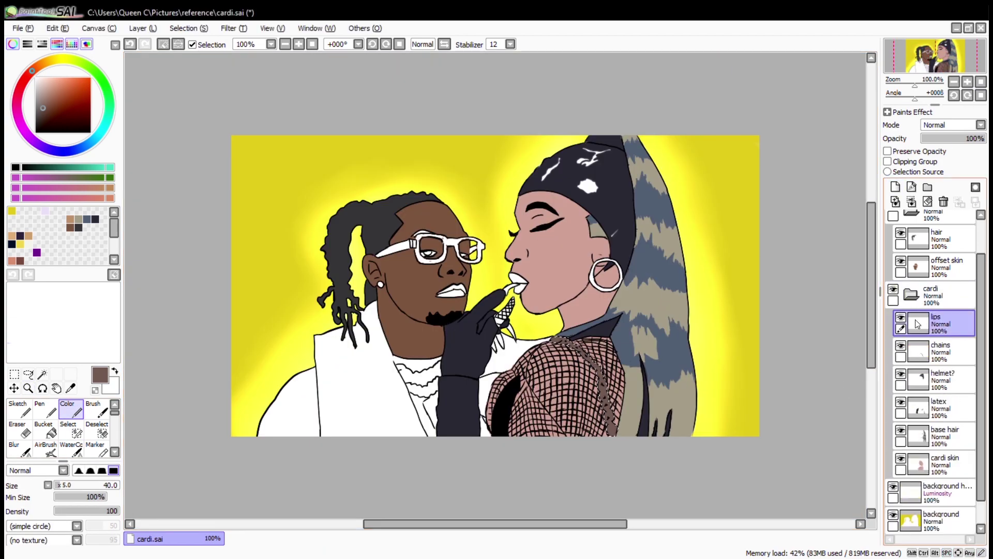
{"action": "scroll", "coordinate": [918, 342], "scroll_direction": "down", "scroll_amount": 1}
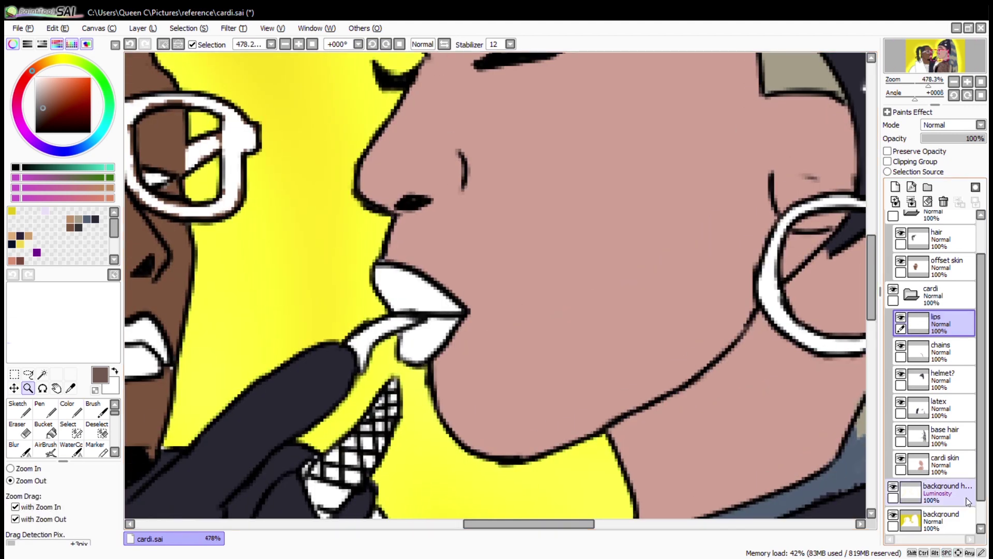
Step: Select the woman's upper and lower lips and paint them reddish brown on the lips layer
{"action": "left_click", "coordinate": [42, 373]}
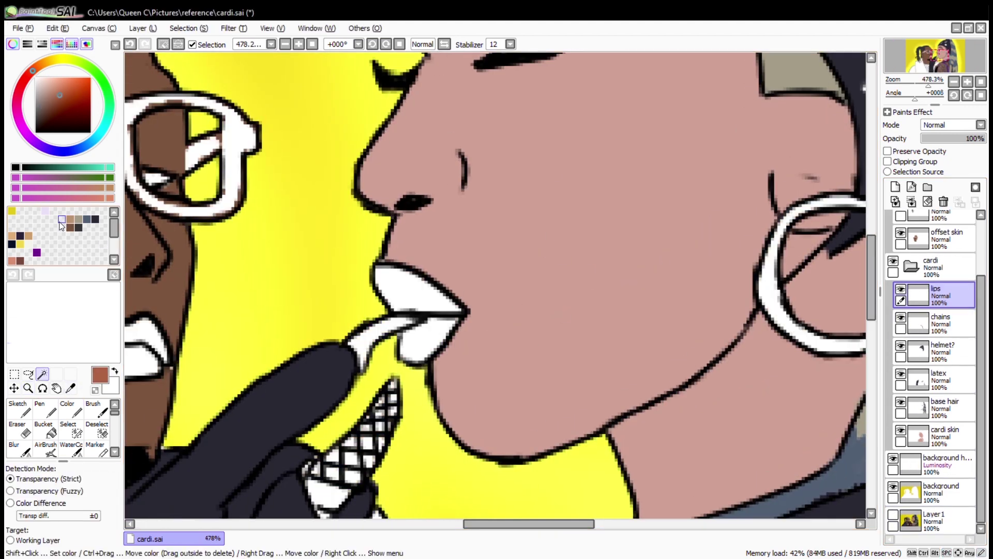
{"action": "left_click", "coordinate": [70, 428]}
{"action": "key", "text": "e"}
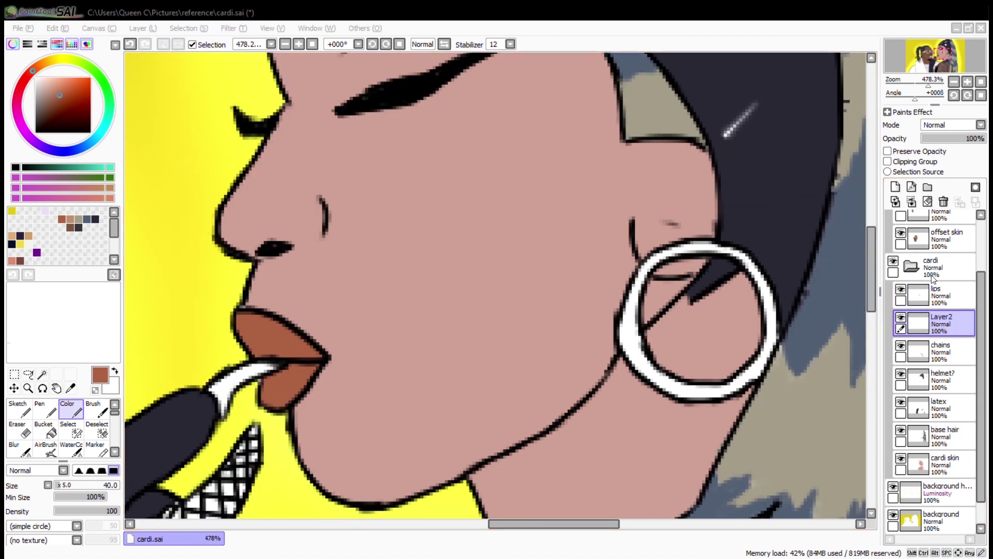
Step: Sample a grey from the reference photo, select the woman's hoop earring and paint it on the hoop layer
{"action": "left_click", "coordinate": [71, 388]}
{"action": "left_click", "coordinate": [893, 515]}
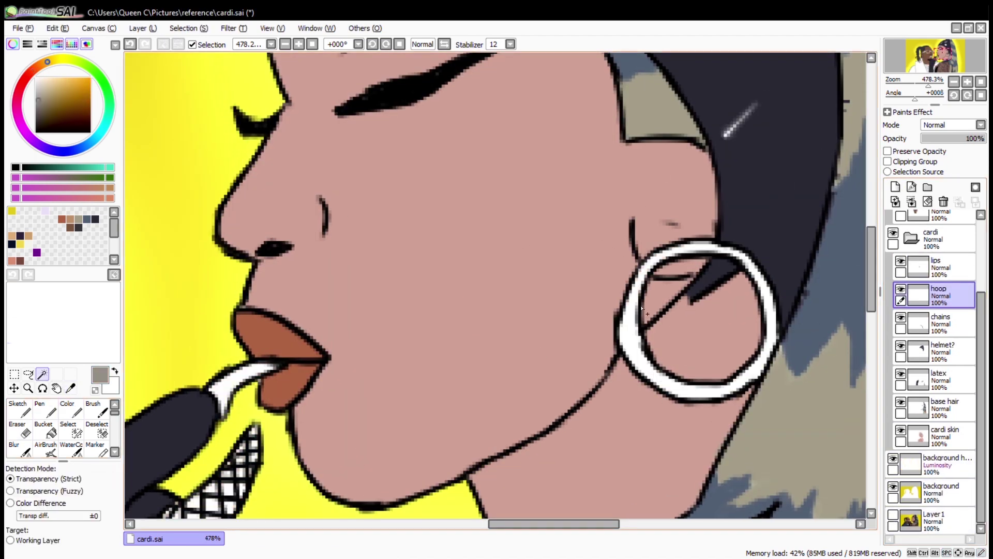
{"action": "left_click", "coordinate": [722, 250]}
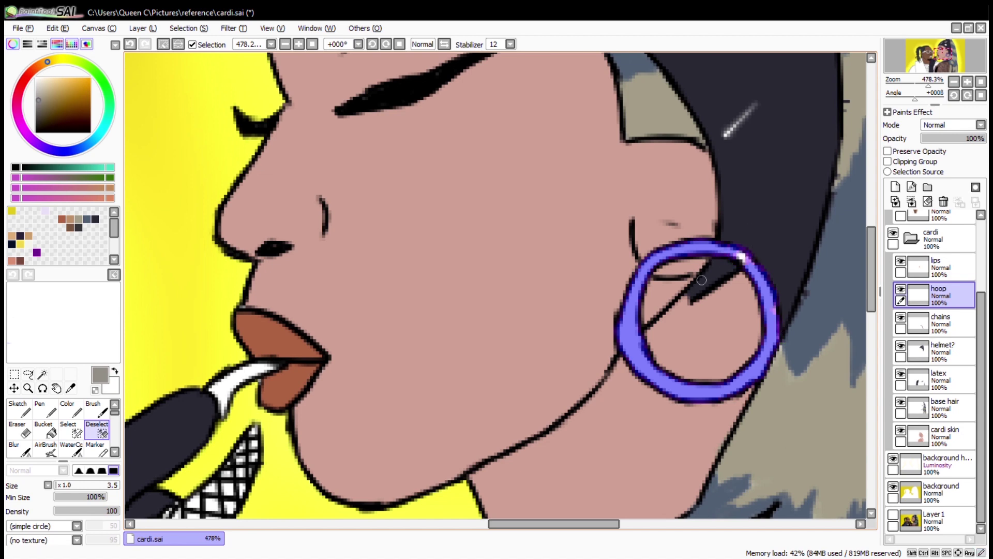
{"action": "left_click", "coordinate": [70, 411]}
{"action": "left_click_drag", "start_coordinate": [636, 321], "coordinate": [724, 269]}
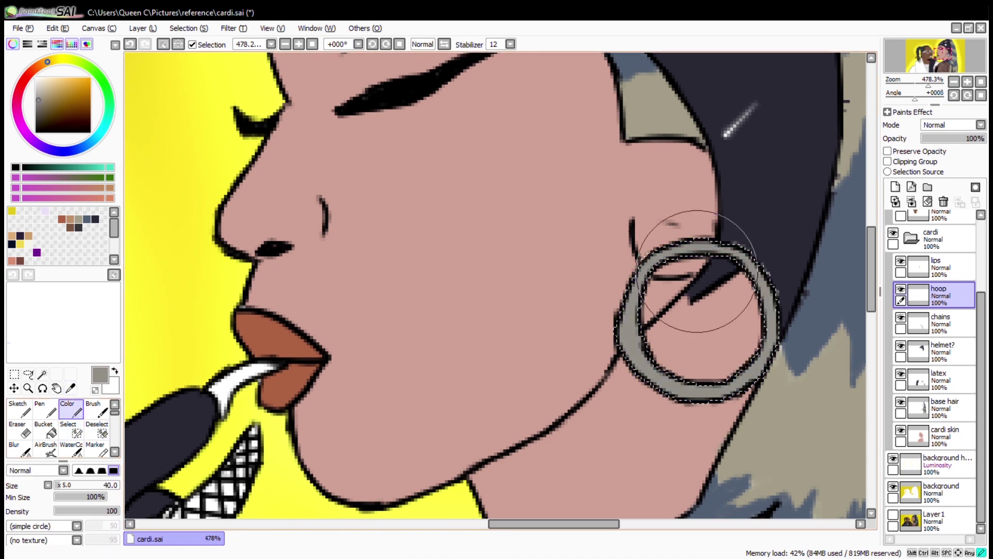
{"action": "scroll", "coordinate": [605, 274], "scroll_direction": "down", "scroll_amount": 10}
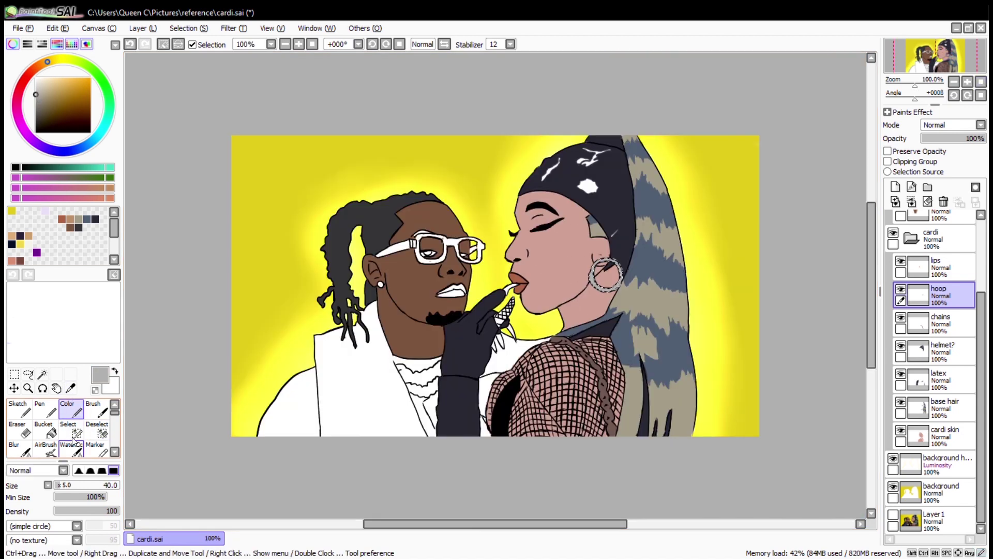
Step: Create a new layer named nails above the hoop layer
{"action": "left_click", "coordinate": [28, 388]}
{"action": "scroll", "coordinate": [569, 362], "scroll_direction": "up", "scroll_amount": 8}
{"action": "left_click", "coordinate": [896, 187]}
{"action": "double_click", "coordinate": [939, 290]}
{"action": "type", "text": "nails"}
{"action": "key", "text": "Return"}
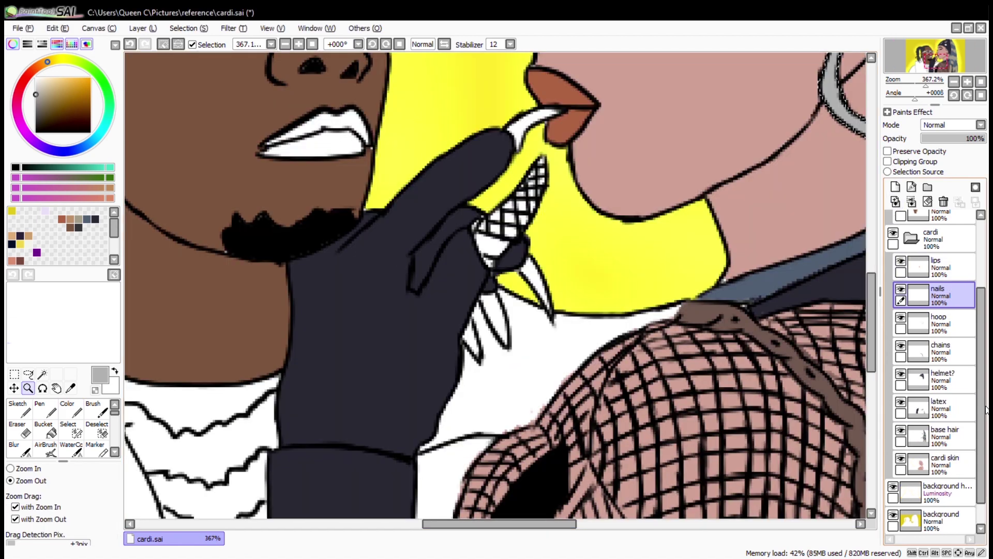
{"action": "left_click", "coordinate": [893, 515]}
{"action": "scroll", "coordinate": [460, 324], "scroll_direction": "up", "scroll_amount": 5}
{"action": "left_click", "coordinate": [42, 374]}
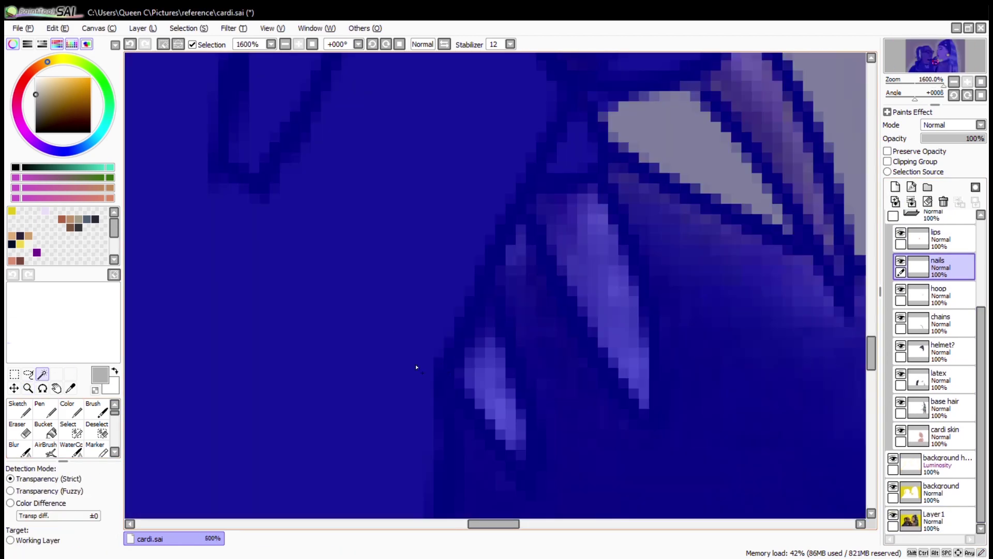
{"action": "left_click", "coordinate": [71, 388]}
{"action": "left_click", "coordinate": [734, 300]}
{"action": "left_click", "coordinate": [71, 411]}
{"action": "left_click_drag", "start_coordinate": [580, 264], "coordinate": [445, 302]}
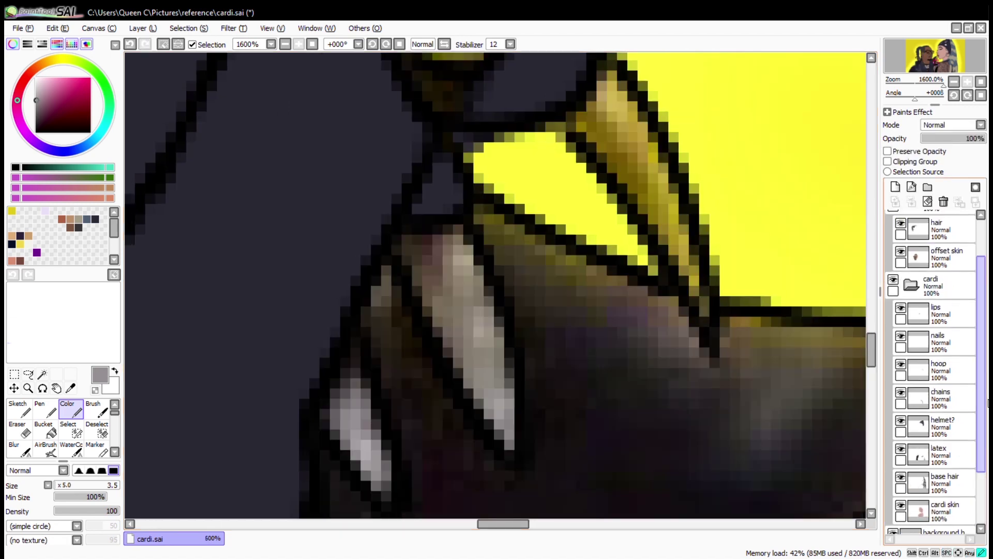
Step: Move the nails layer above the lips layer in the cardi folder
{"action": "scroll", "coordinate": [983, 400], "scroll_direction": "down", "scroll_amount": 2}
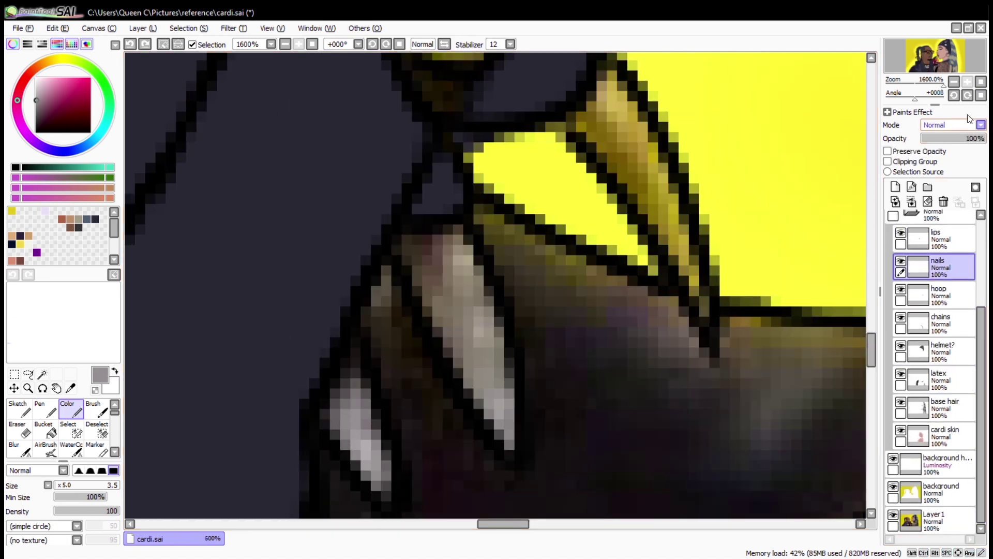
{"action": "left_click_drag", "start_coordinate": [937, 305], "coordinate": [944, 276]}
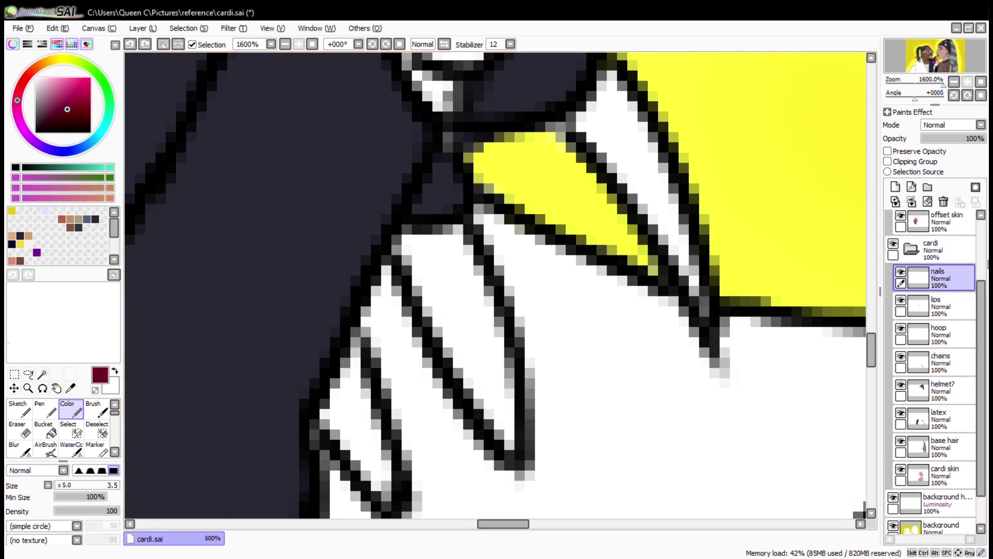
{"action": "scroll", "coordinate": [934, 377], "scroll_direction": "up", "scroll_amount": 2}
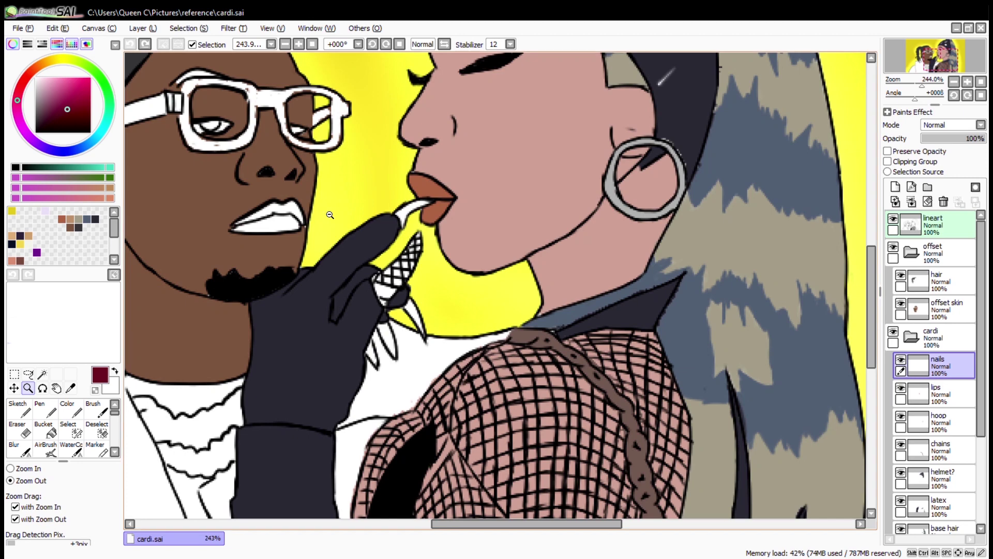
Step: Paint the woman's two lowest nails with a light grey sampled from the shown reference photo on the nails layer
{"action": "scroll", "coordinate": [934, 377], "scroll_direction": "down", "scroll_amount": 3}
{"action": "left_click", "coordinate": [361, 133]}
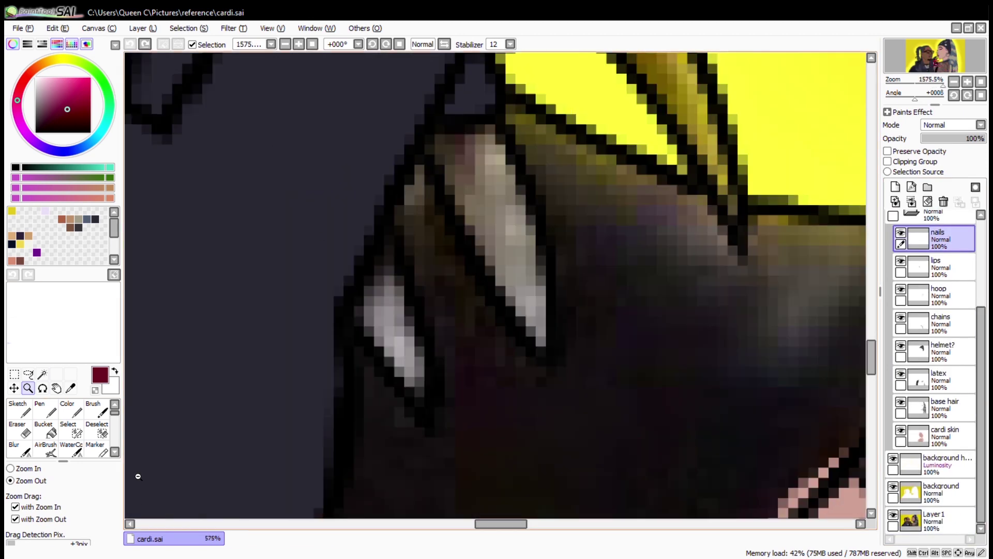
{"action": "left_click", "coordinate": [67, 409]}
{"action": "left_click", "coordinate": [385, 289], "text": "alt"}
{"action": "left_click_drag", "start_coordinate": [372, 269], "coordinate": [414, 388]}
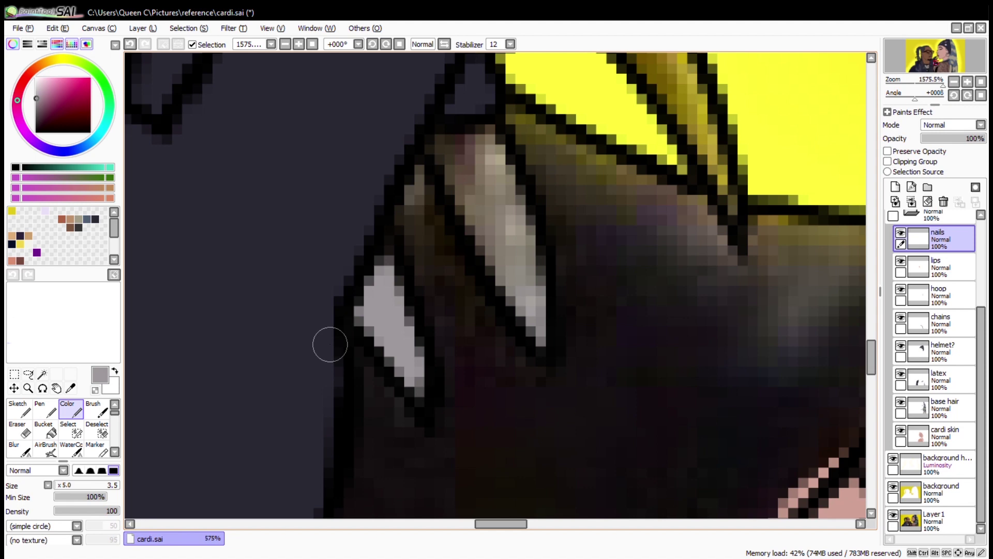
{"action": "mouse_move", "coordinate": [530, 178]}
{"action": "left_mouse_down"}
{"action": "mouse_move", "coordinate": [373, 166]}
{"action": "mouse_move", "coordinate": [445, 320]}
{"action": "mouse_move", "coordinate": [569, 258]}
{"action": "left_mouse_up"}
Step: Sample a dark gold from the photo and paint the pointed nail beside the yellow gap
{"action": "left_click", "coordinate": [70, 388]}
{"action": "left_click", "coordinate": [331, 243]}
{"action": "left_click", "coordinate": [67, 408]}
{"action": "mouse_move", "coordinate": [324, 212]}
{"action": "left_mouse_down"}
{"action": "mouse_move", "coordinate": [342, 274]}
{"action": "mouse_move", "coordinate": [419, 409]}
{"action": "left_mouse_up"}
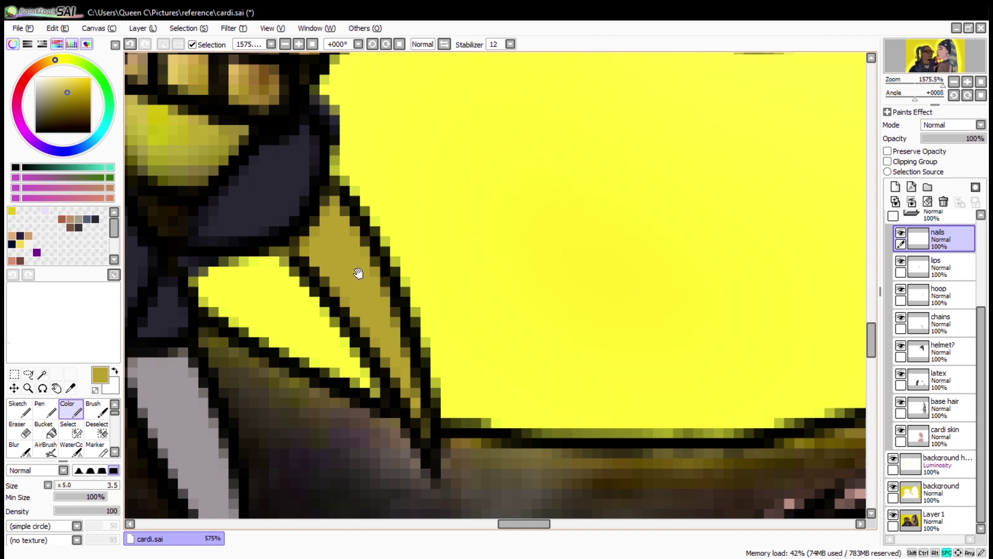
Step: Paint the woman's cross-hatched nail with orange-brown tones and its base with yellow-green sampled from the photo
{"action": "left_click_drag", "start_coordinate": [358, 273], "coordinate": [491, 497]}
{"action": "left_click", "coordinate": [300, 336], "text": "alt"}
{"action": "mouse_move", "coordinate": [343, 396]}
{"action": "left_mouse_down"}
{"action": "mouse_move", "coordinate": [352, 404]}
{"action": "mouse_move", "coordinate": [218, 497]}
{"action": "left_mouse_up"}
{"action": "left_click", "coordinate": [212, 363], "text": "alt"}
{"action": "scroll", "coordinate": [399, 246], "scroll_direction": "down", "scroll_amount": 3}
{"action": "left_click", "coordinate": [421, 355], "text": "alt"}
{"action": "scroll", "coordinate": [451, 293], "scroll_direction": "down", "scroll_amount": 8}
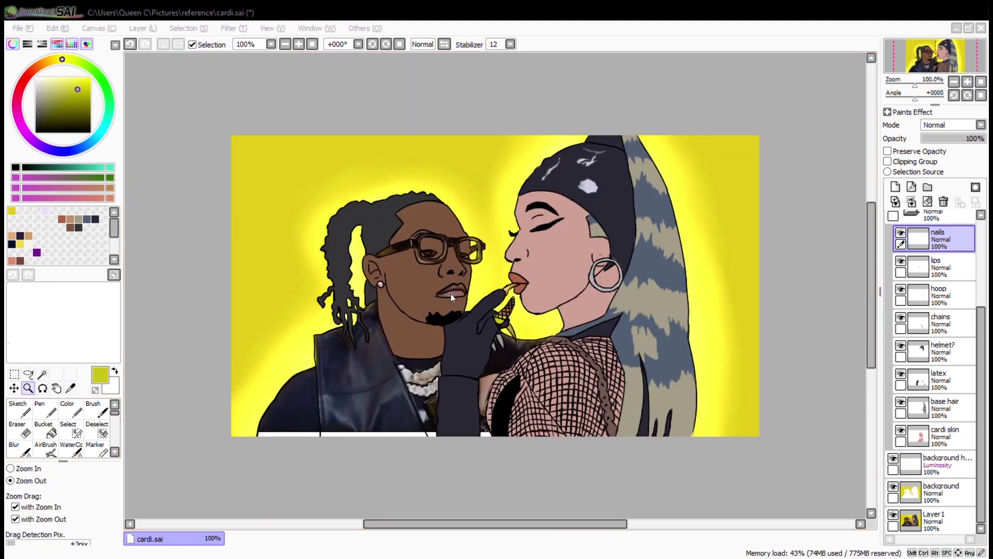
Step: Hide the reference photo and look over the coloured nails and glove for unpainted gaps
{"action": "scroll", "coordinate": [451, 293], "scroll_direction": "up", "scroll_amount": 8}
{"action": "scroll", "coordinate": [679, 199], "scroll_direction": "down", "scroll_amount": 8}
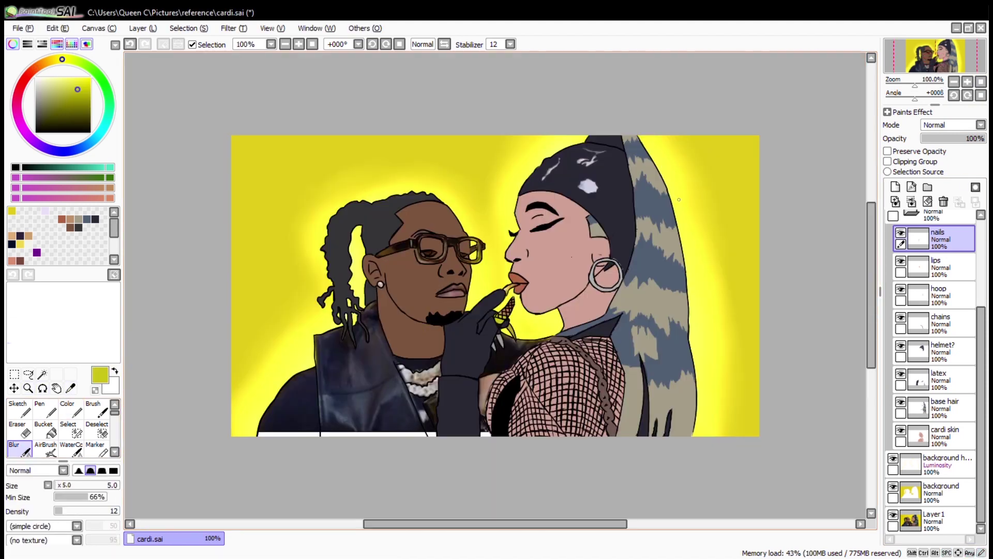
{"action": "left_click", "coordinate": [910, 213]}
{"action": "left_click", "coordinate": [894, 371]}
{"action": "left_click", "coordinate": [893, 286]}
{"action": "left_click", "coordinate": [893, 286]}
{"action": "left_click", "coordinate": [28, 388]}
{"action": "left_click_drag", "start_coordinate": [255, 129], "coordinate": [514, 492]}
{"action": "left_click", "coordinate": [365, 319]}
{"action": "left_click_drag", "start_coordinate": [579, 362], "coordinate": [667, 445]}
Step: Fill the white gap beneath the cross-hatched nail with sampled colours on the latex layer
{"action": "left_click", "coordinate": [911, 291]}
{"action": "left_click", "coordinate": [939, 414]}
{"action": "left_click", "coordinate": [67, 408]}
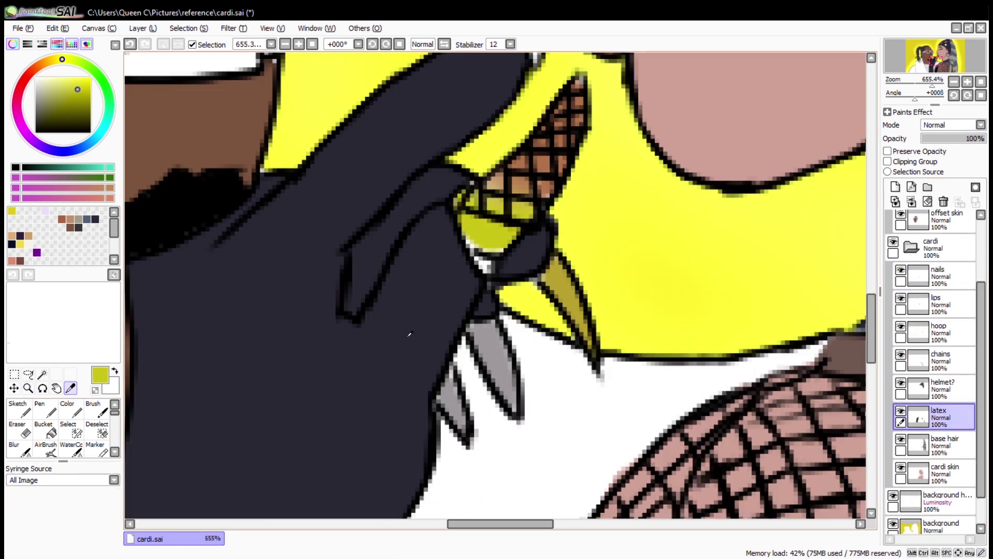
{"action": "left_click", "coordinate": [475, 261], "text": "alt"}
{"action": "left_click", "coordinate": [480, 241], "text": "alt"}
{"action": "left_click", "coordinate": [458, 196], "text": "alt"}
Step: Paint the nail at the woman's lips in sampled cream, gold and reddish brown with brush size 2, and hide the photo
{"action": "scroll", "coordinate": [461, 194], "scroll_direction": "up", "scroll_amount": 5}
{"action": "key", "text": "bracketleft"}
{"action": "key", "text": "bracketleft"}
{"action": "key", "text": "bracketleft"}
{"action": "key", "text": "bracketleft"}
{"action": "left_click", "coordinate": [495, 235], "text": "alt"}
{"action": "left_click", "coordinate": [495, 235], "text": "alt"}
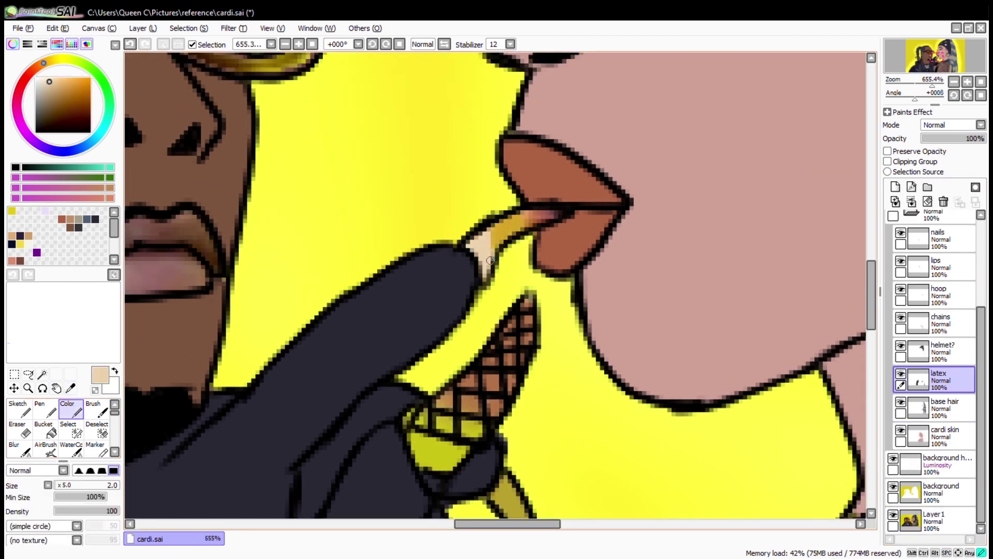
{"action": "left_click", "coordinate": [559, 253], "text": "alt"}
{"action": "left_click", "coordinate": [892, 514]}
{"action": "left_click", "coordinate": [479, 251], "text": "alt"}
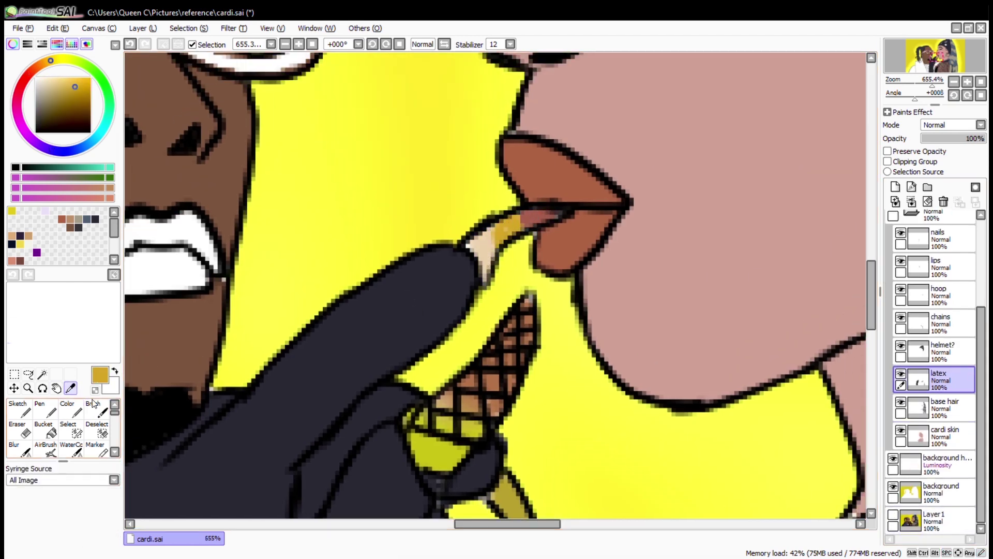
Step: Blend the cream and gold areas of the nail at the woman's lips with the Blur brush
{"action": "left_click", "coordinate": [19, 448]}
{"action": "left_click_drag", "start_coordinate": [494, 235], "coordinate": [528, 213]}
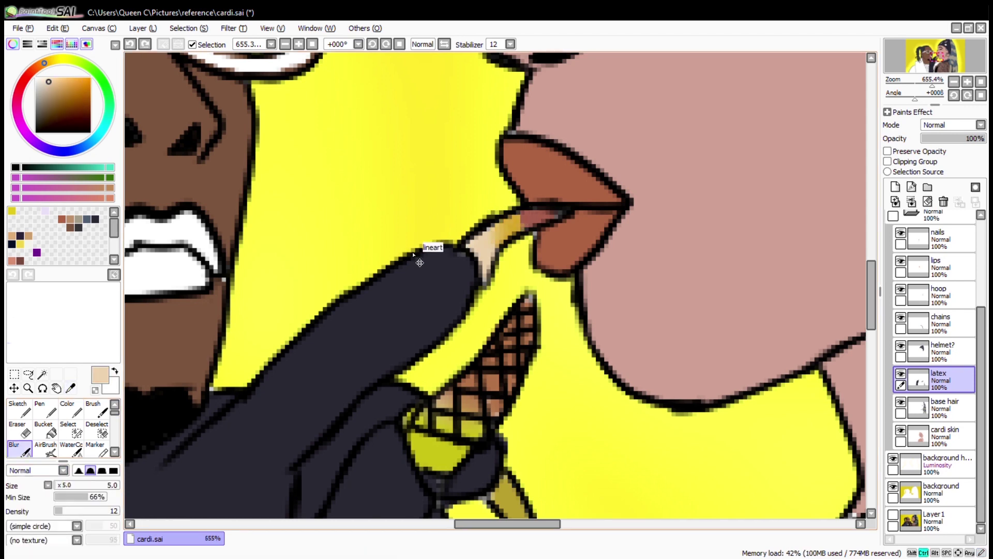
{"action": "key", "text": "Home"}
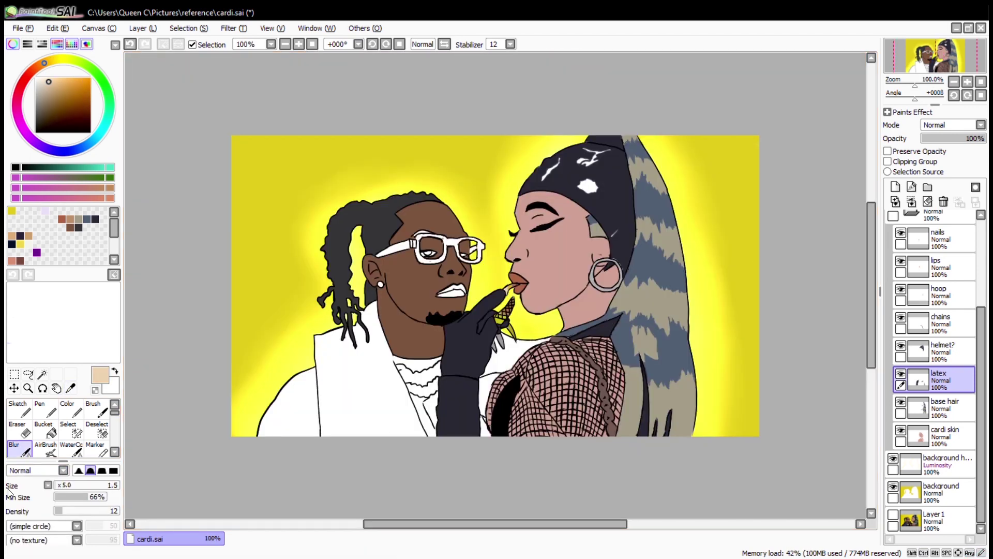
Step: Create new layers named lips and glass above the hair layer in the offset folder and show the reference photo
{"action": "left_click", "coordinate": [316, 318]}
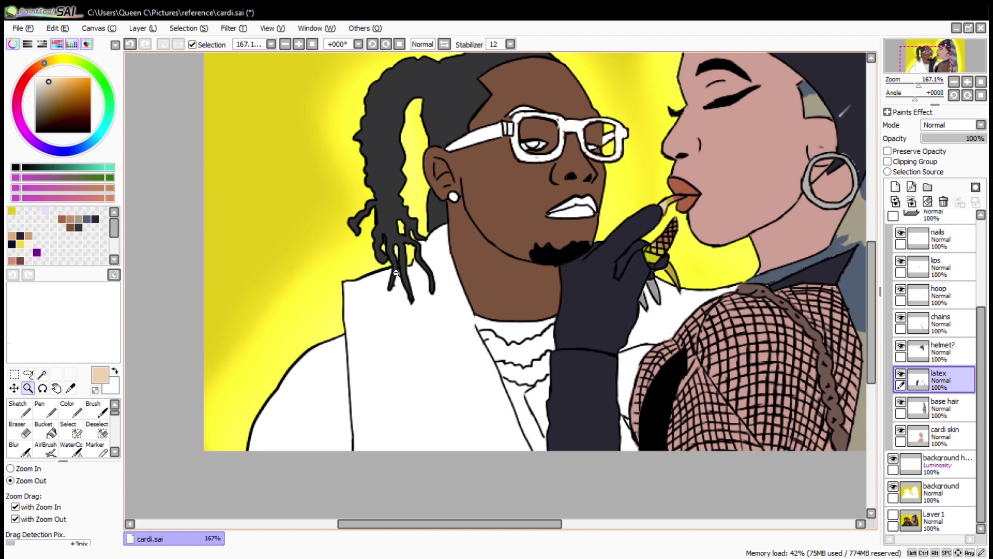
{"action": "scroll", "coordinate": [931, 362], "scroll_direction": "up", "scroll_amount": 5}
{"action": "left_click", "coordinate": [936, 280]}
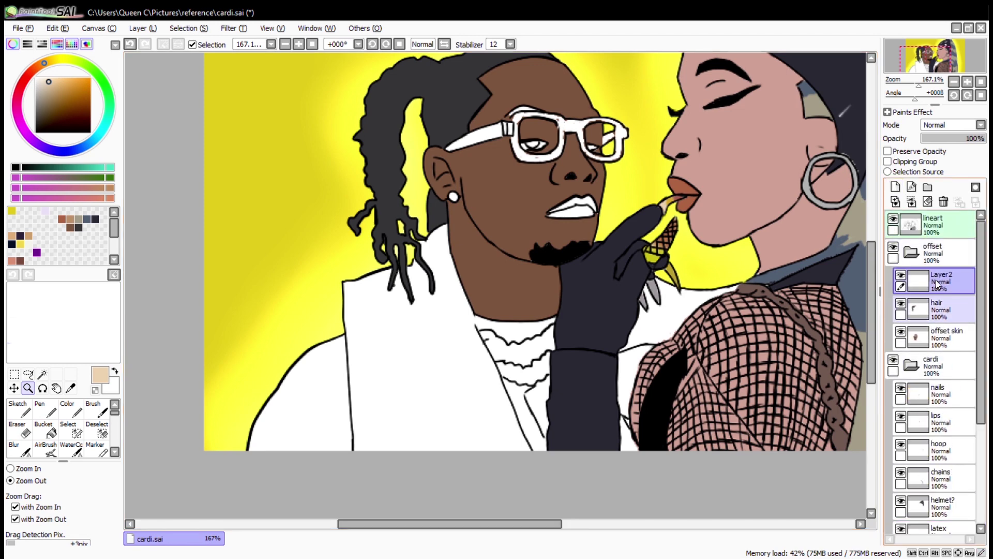
{"action": "left_click", "coordinate": [896, 187]}
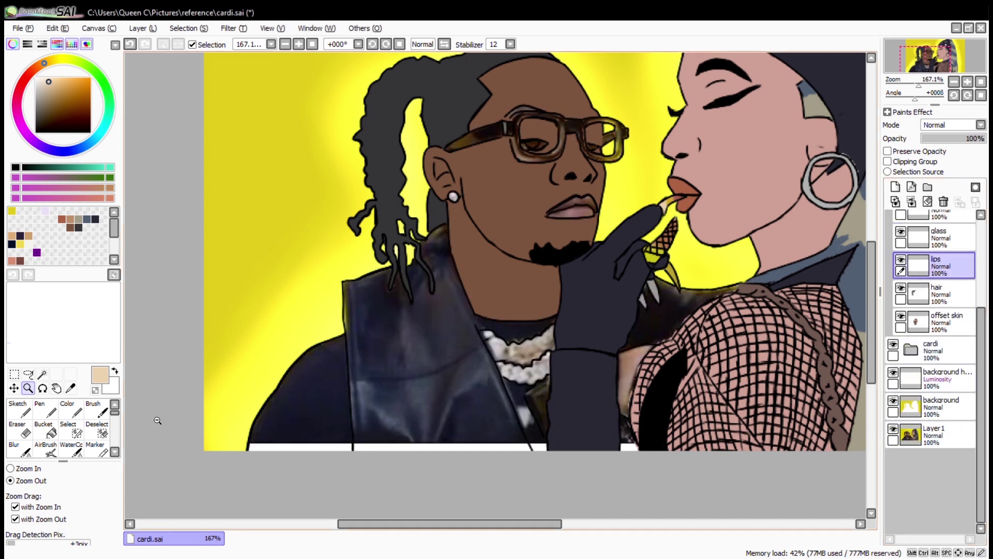
Step: Select the man's lips and fill them with the mauve sampled from the photo on the lips layer
{"action": "left_click_drag", "start_coordinate": [523, 171], "coordinate": [667, 269]}
{"action": "left_click", "coordinate": [68, 428]}
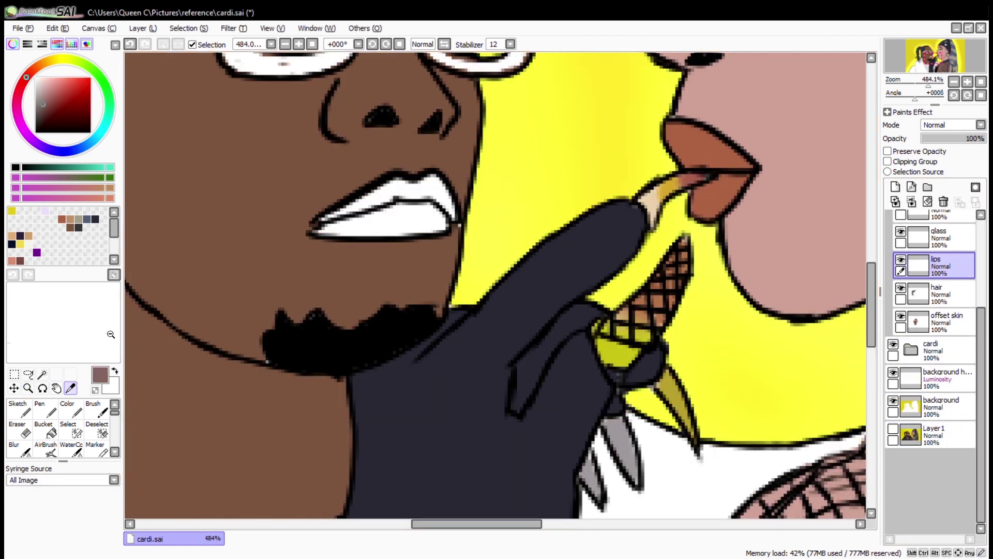
{"action": "left_click_drag", "start_coordinate": [450, 217], "coordinate": [339, 207]}
{"action": "left_click", "coordinate": [68, 408]}
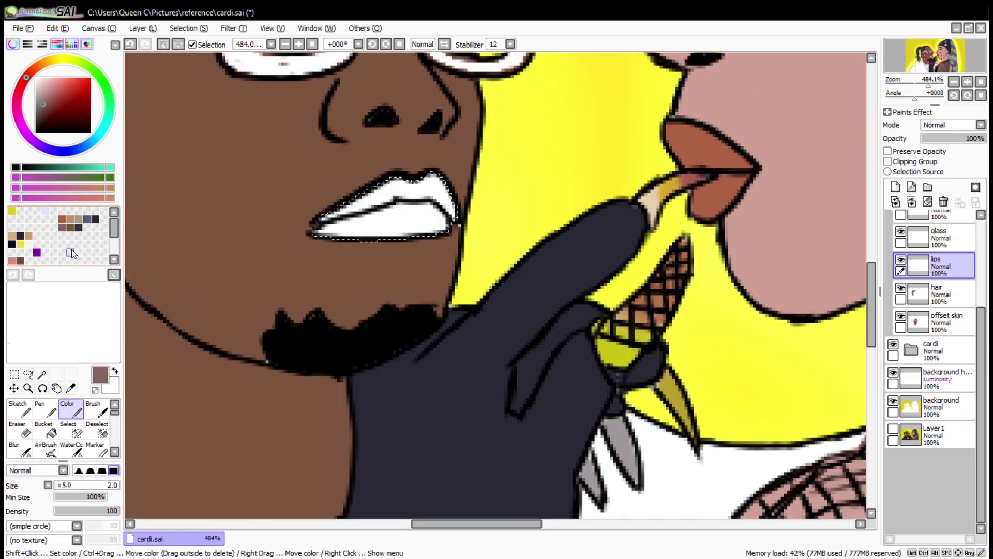
{"action": "key", "text": "ctrl+f"}
{"action": "key", "text": "ctrl+d"}
{"action": "left_click", "coordinate": [937, 321]}
{"action": "left_click", "coordinate": [466, 200], "text": "alt"}
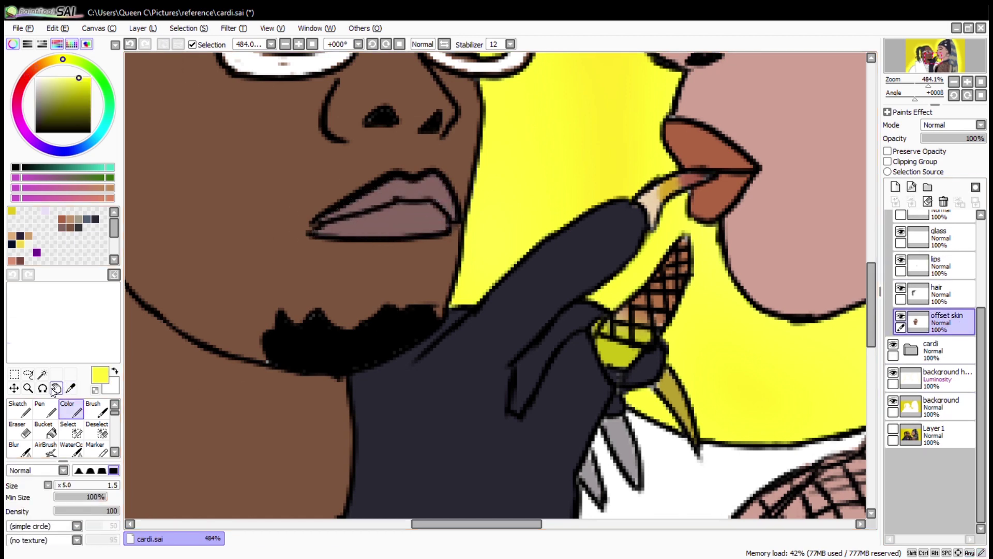
Step: Activate the glass layer, sample the dark brown of the glasses from the photo and save it as a swatch
{"action": "scroll", "coordinate": [269, 362], "scroll_direction": "up", "scroll_amount": 5}
{"action": "left_click", "coordinate": [939, 273]}
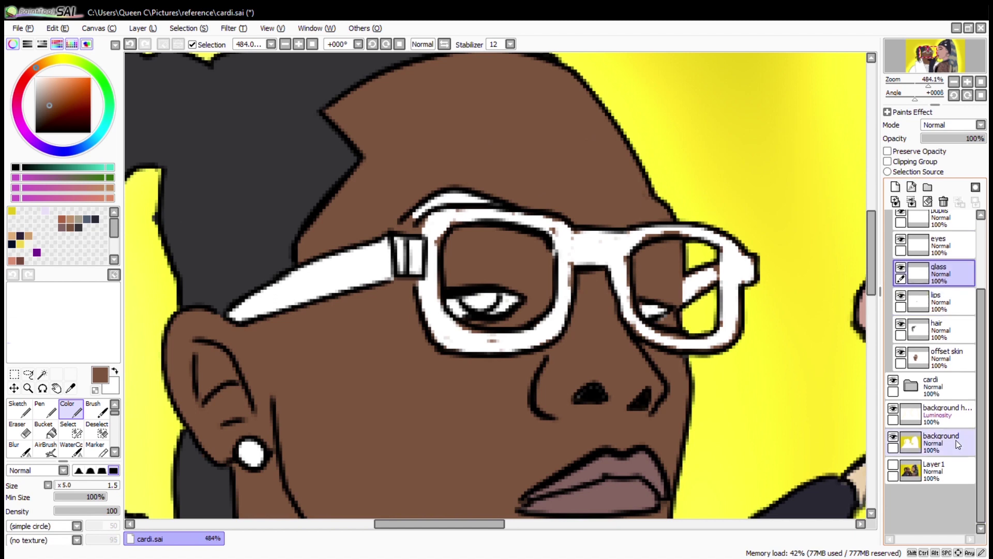
{"action": "key", "text": "alt"}
{"action": "left_click", "coordinate": [296, 341]}
{"action": "left_click", "coordinate": [893, 464]}
{"action": "left_click", "coordinate": [70, 244]}
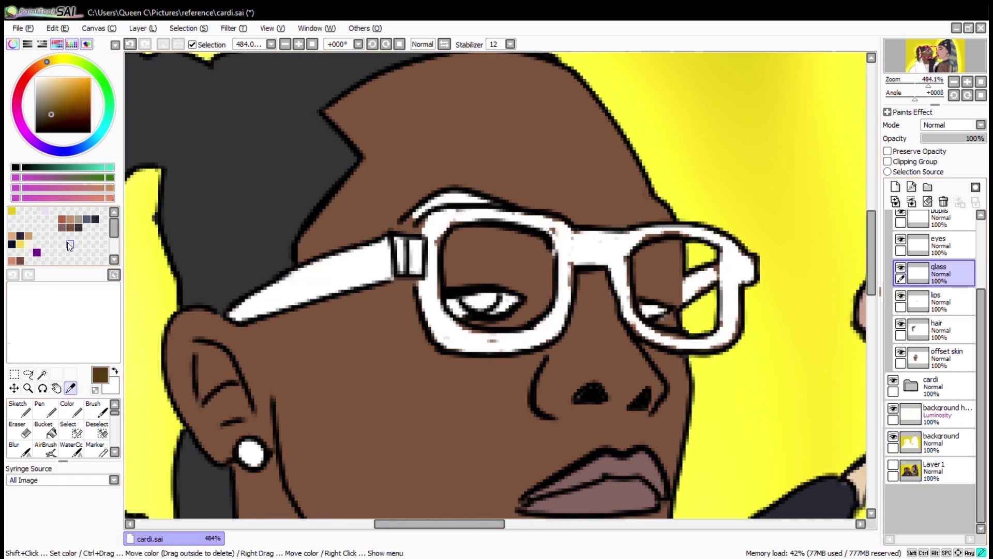
Step: Select the glasses frame and temples, refine the selection, and fill them with dark brown on the glass layer
{"action": "left_click", "coordinate": [42, 374]}
{"action": "left_click", "coordinate": [310, 289]}
{"action": "left_click", "coordinate": [589, 232]}
{"action": "left_click", "coordinate": [69, 430]}
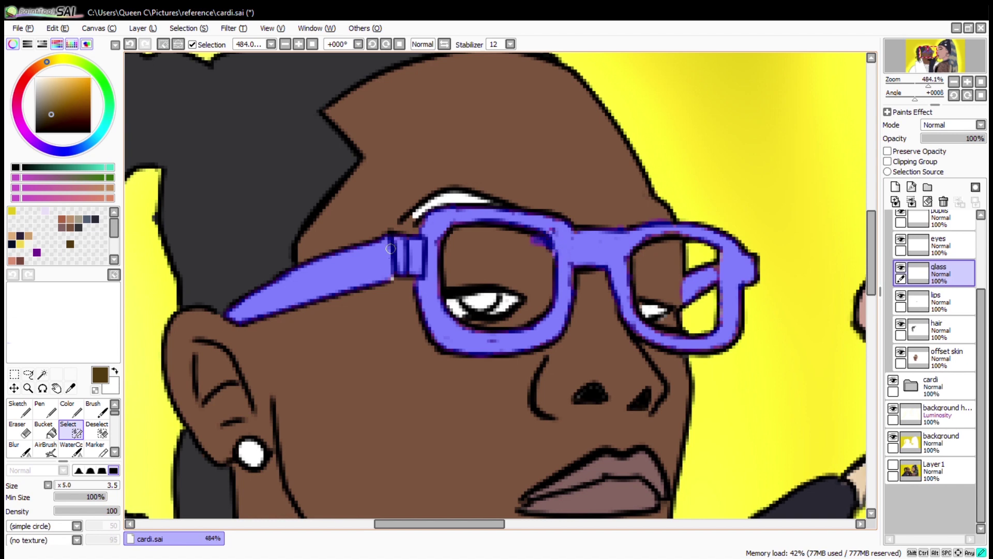
{"action": "key", "text": "c"}
{"action": "mouse_move", "coordinate": [310, 290]}
{"action": "left_mouse_down"}
{"action": "mouse_move", "coordinate": [510, 410]}
{"action": "mouse_move", "coordinate": [222, 199]}
{"action": "left_mouse_up"}
{"action": "key", "text": "ctrl+d"}
{"action": "key", "text": "e"}
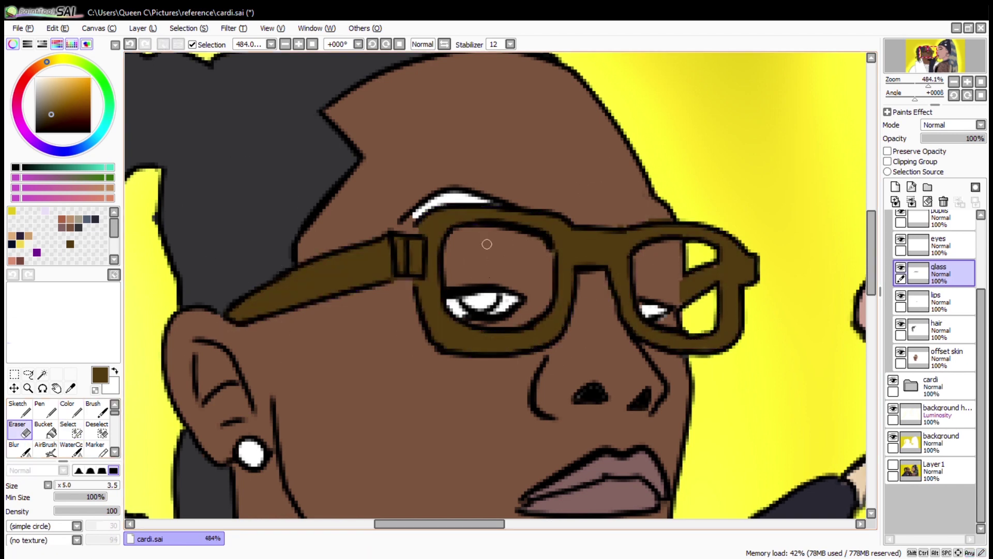
Step: Paint the white eyebrow above the glasses dark grey on the hair layer with brush size 2.6
{"action": "scroll", "coordinate": [931, 310], "scroll_direction": "up", "scroll_amount": 2}
{"action": "left_click", "coordinate": [936, 388]}
{"action": "left_click", "coordinate": [36, 120]}
{"action": "left_click_drag", "start_coordinate": [343, 203], "coordinate": [609, 228]}
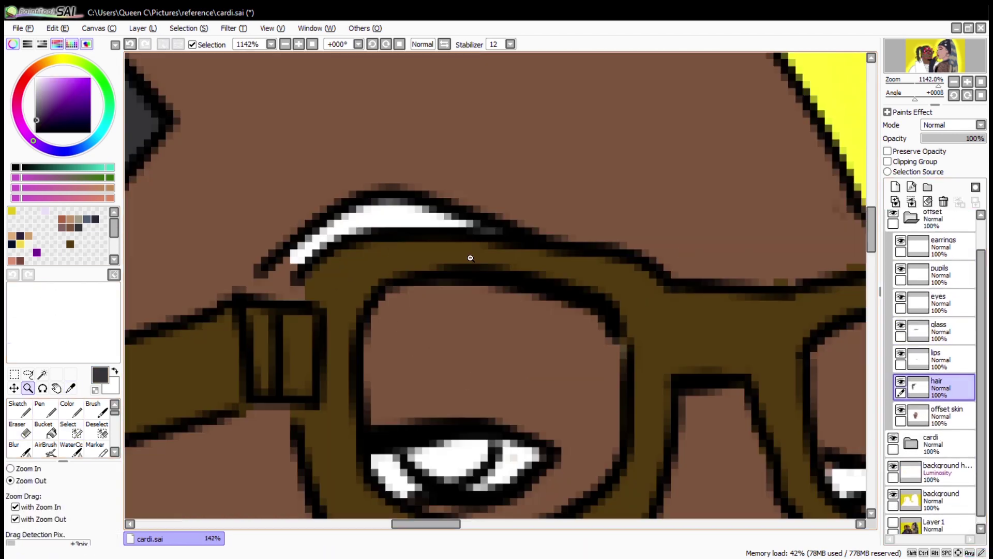
{"action": "left_click_drag", "start_coordinate": [286, 264], "coordinate": [382, 215]}
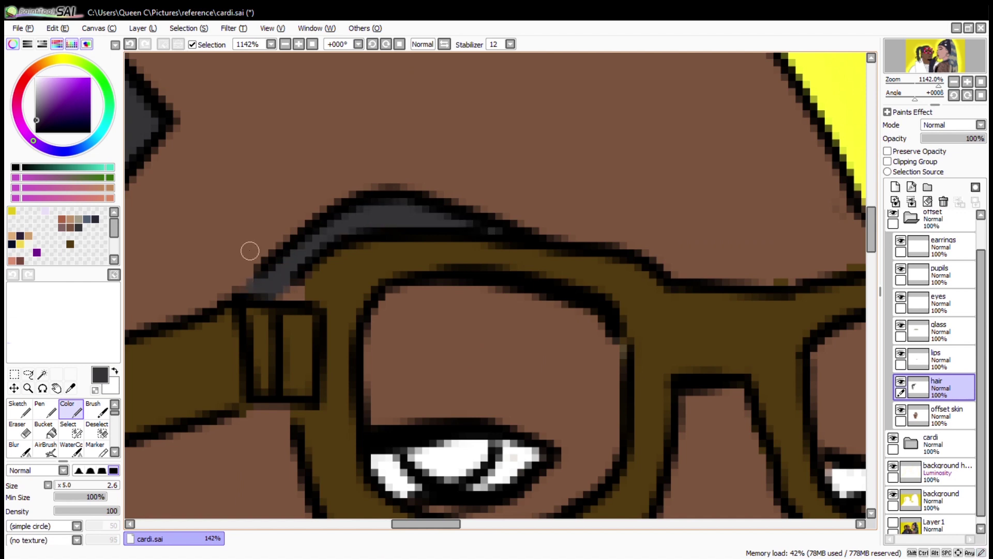
Step: Select the whites of the man's eyes and colour them with sampled beige grey on the eyes layer
{"action": "scroll", "coordinate": [936, 310], "scroll_direction": "down", "scroll_amount": 1}
{"action": "left_click", "coordinate": [939, 295]}
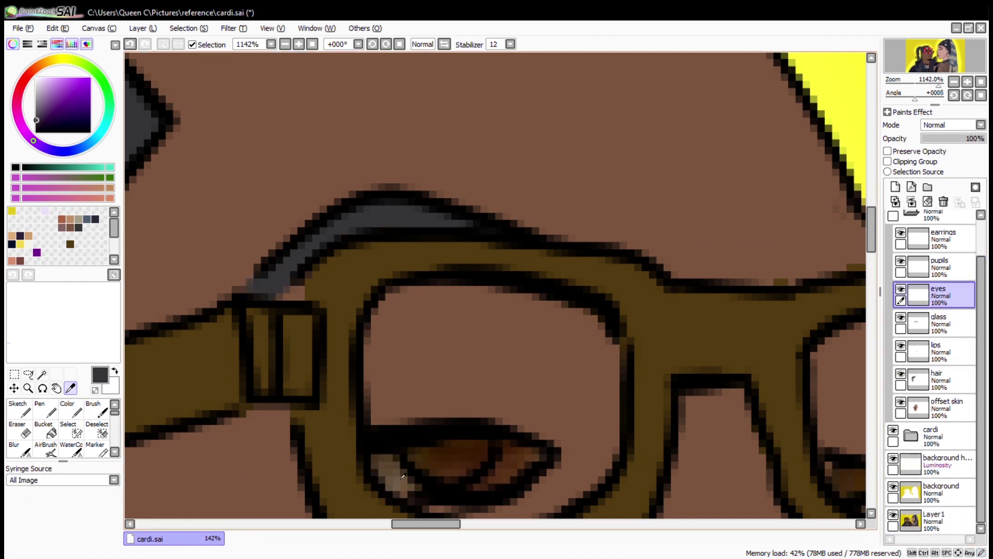
{"action": "left_click", "coordinate": [438, 458], "text": "alt"}
{"action": "key", "text": "ctrl+z"}
{"action": "scroll", "coordinate": [495, 289], "scroll_direction": "down", "scroll_amount": 3}
{"action": "left_click", "coordinate": [43, 374]}
{"action": "key", "text": "ctrl+z"}
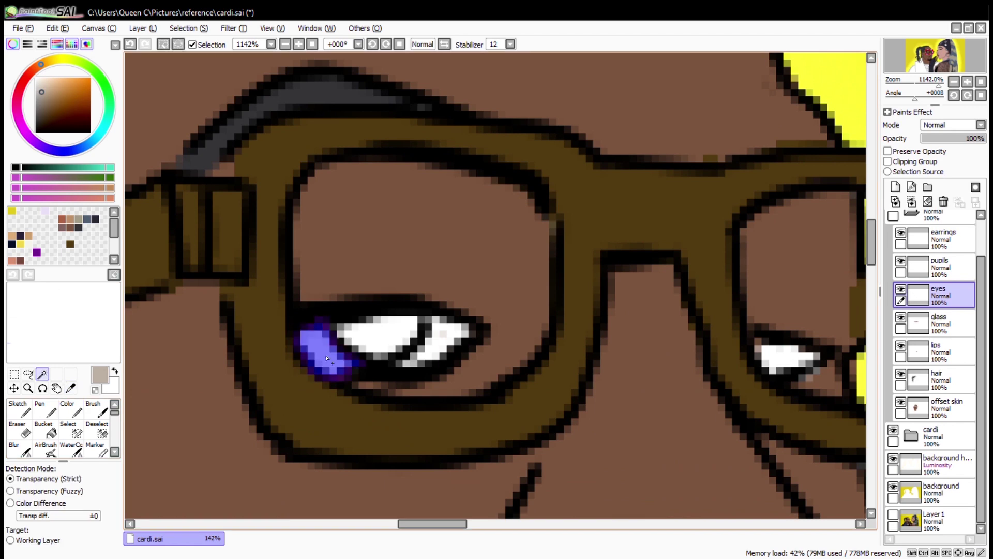
{"action": "scroll", "coordinate": [495, 290], "scroll_direction": "down", "scroll_amount": 3}
{"action": "left_click", "coordinate": [67, 409]}
{"action": "key", "text": "ctrl+z"}
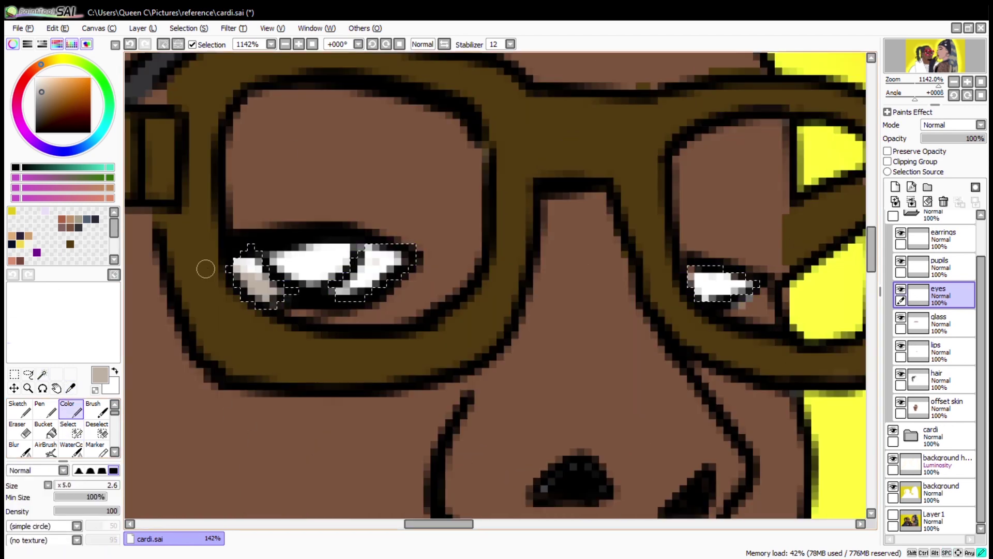
Step: Paint both of the man's irises dark reddish brown on the pupils layer with brush size 2.6
{"action": "left_click", "coordinate": [949, 273]}
{"action": "left_click", "coordinate": [215, 295], "text": "alt"}
{"action": "left_click_drag", "start_coordinate": [275, 258], "coordinate": [352, 264]}
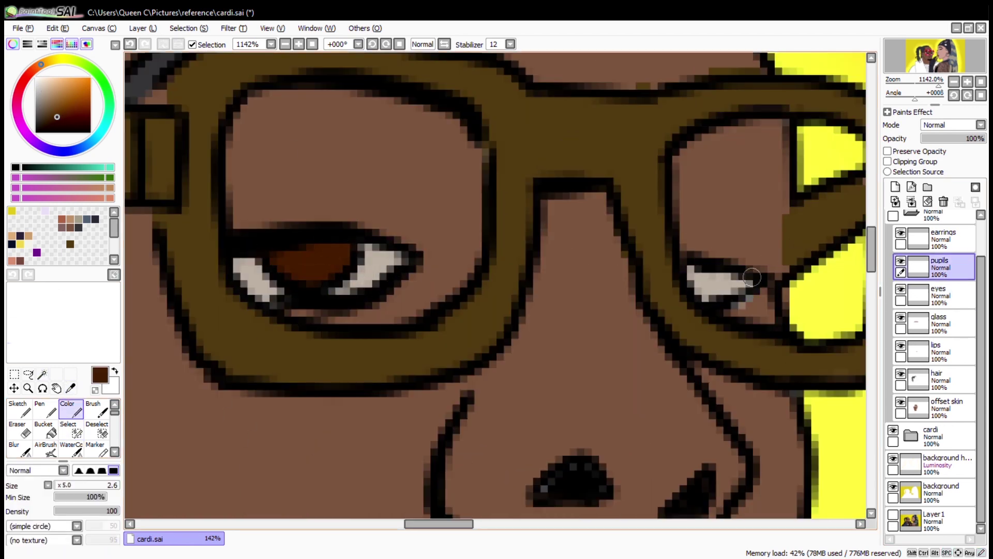
{"action": "key", "text": "ctrl+alt+space"}
{"action": "left_click_drag", "start_coordinate": [465, 310], "coordinate": [511, 352]}
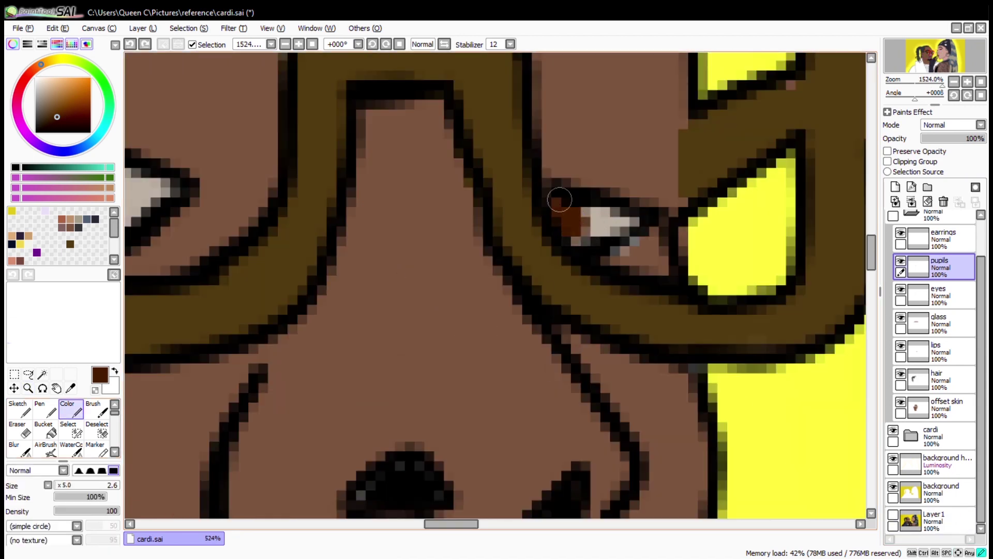
Step: Colour the man's earring with pale pink and lavender sampled from the photo on the earrings layer
{"action": "key", "text": "ctrl+alt+space"}
{"action": "left_click_drag", "start_coordinate": [394, 243], "coordinate": [455, 300]}
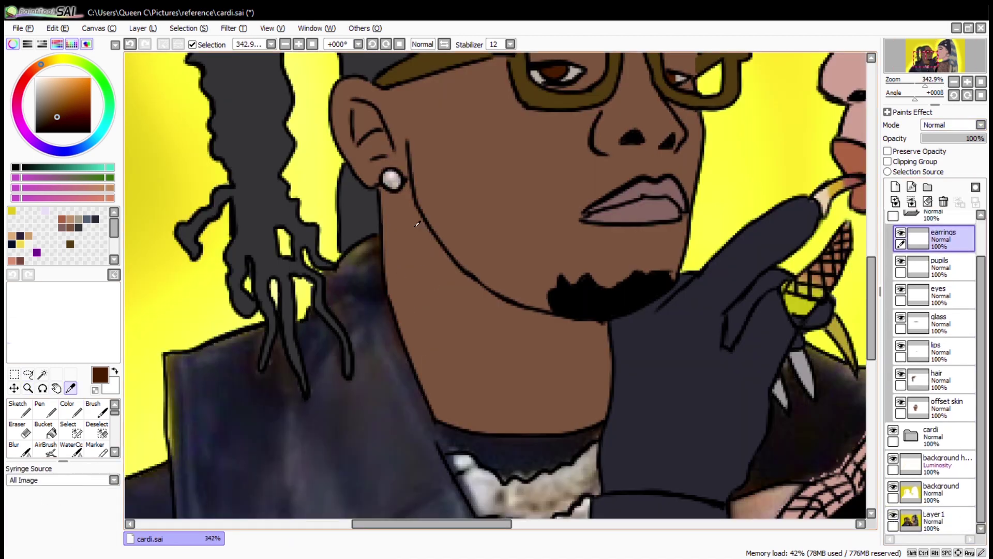
{"action": "left_click", "coordinate": [392, 180]}
{"action": "left_click", "coordinate": [893, 514]}
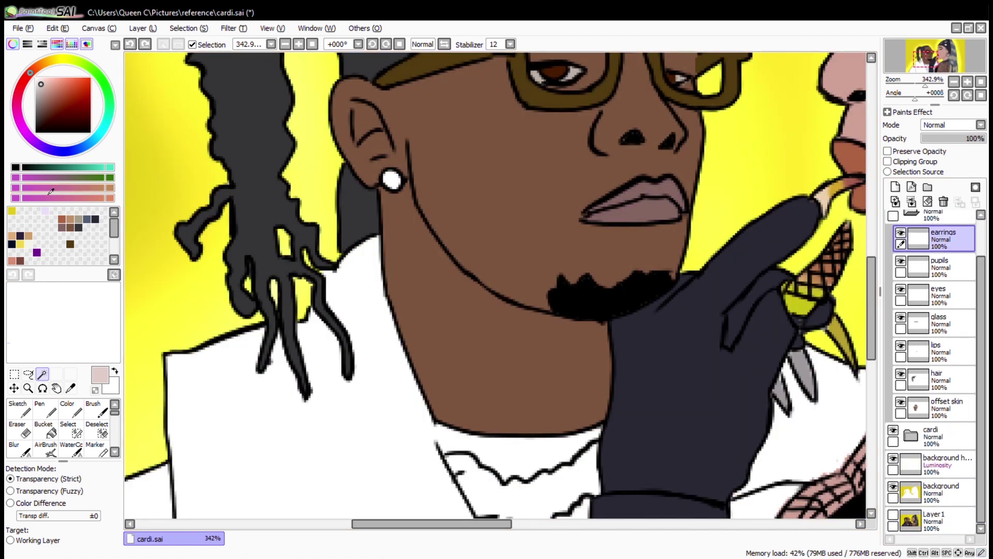
{"action": "left_click", "coordinate": [27, 388]}
{"action": "left_click_drag", "start_coordinate": [347, 140], "coordinate": [538, 258]}
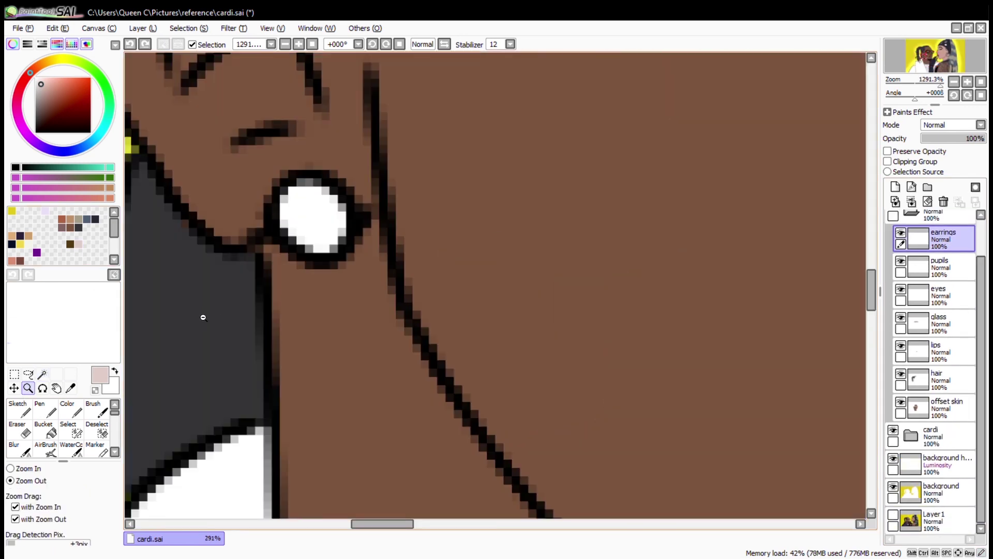
{"action": "key", "text": "c"}
{"action": "left_click_drag", "start_coordinate": [297, 206], "coordinate": [326, 235]}
{"action": "left_click", "coordinate": [317, 238], "text": "alt"}
{"action": "left_click", "coordinate": [981, 82]}
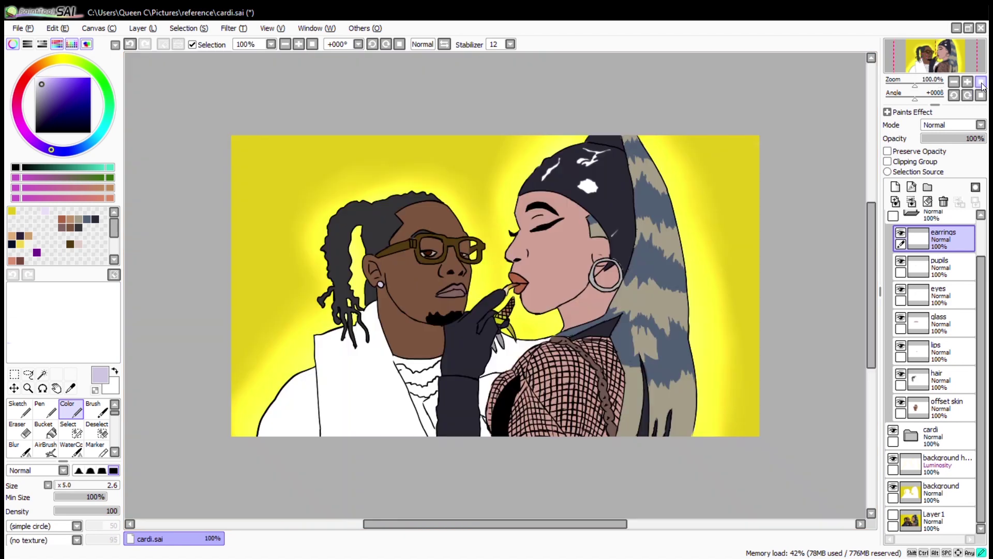
Step: Create a layer named jacket and place it directly above the offset skin layer
{"action": "left_click", "coordinate": [895, 187]}
{"action": "left_click_drag", "start_coordinate": [938, 238], "coordinate": [935, 402]}
{"action": "key", "text": "Return"}
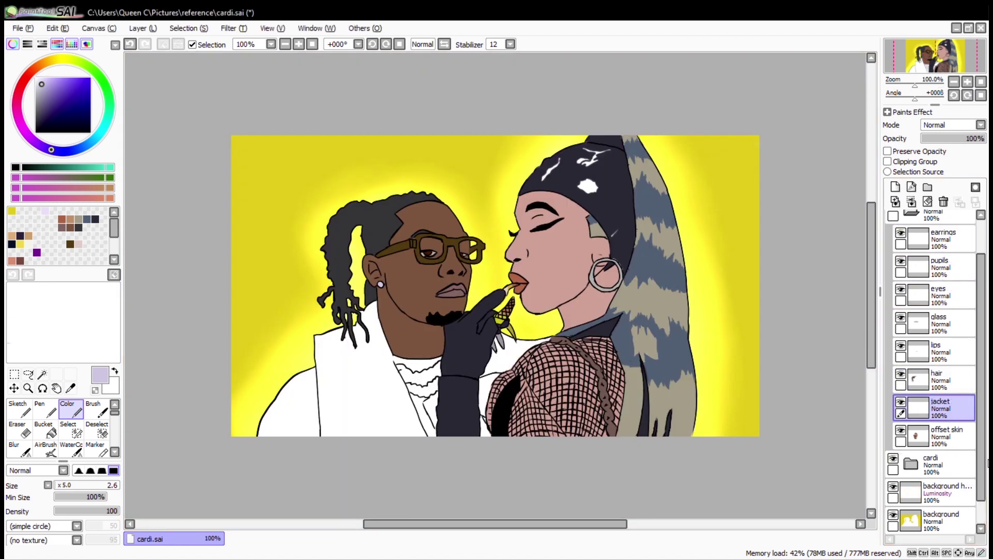
Step: Sample the jacket's dark navy from the photo and paint along the front panel's edges with brush size 20
{"action": "scroll", "coordinate": [977, 413], "scroll_direction": "down", "scroll_amount": 1}
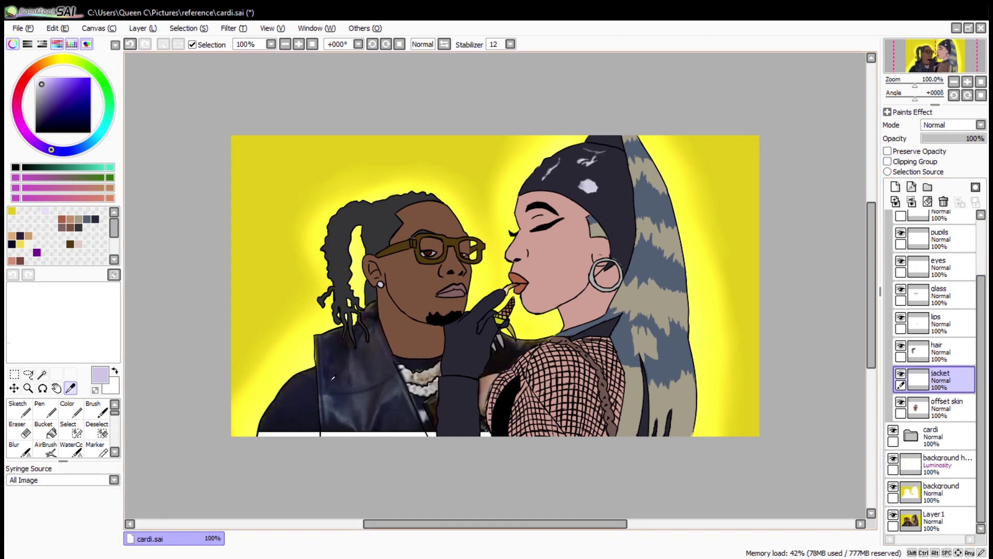
{"action": "left_click", "coordinate": [893, 514]}
{"action": "scroll", "coordinate": [439, 333], "scroll_direction": "up", "scroll_amount": 4}
{"action": "left_click", "coordinate": [71, 408]}
{"action": "left_click_drag", "start_coordinate": [512, 209], "coordinate": [575, 363]}
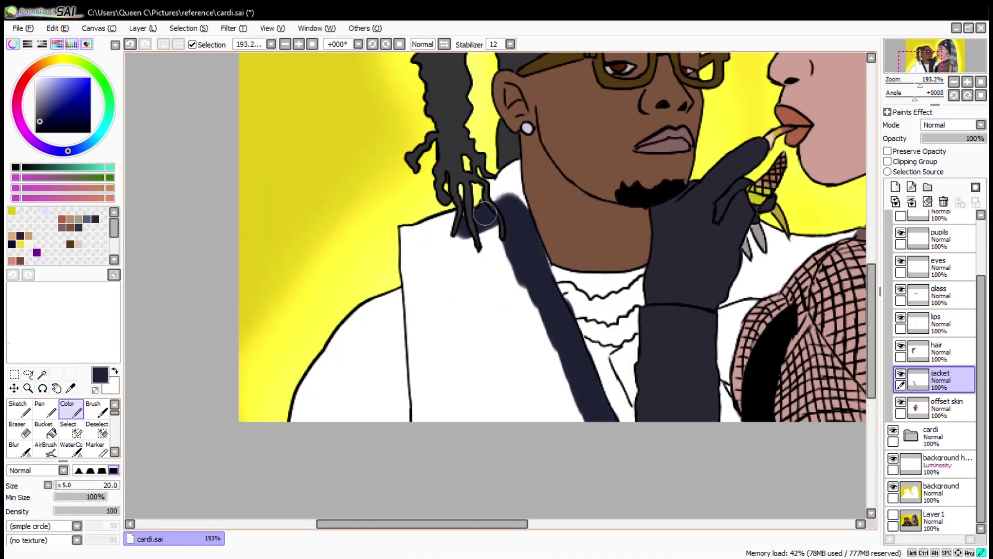
{"action": "left_click_drag", "start_coordinate": [411, 241], "coordinate": [414, 419]}
Step: Tidy and close the navy border at the jacket's collar and lower edge, and fill the panel with the Bucket
{"action": "key", "text": "e"}
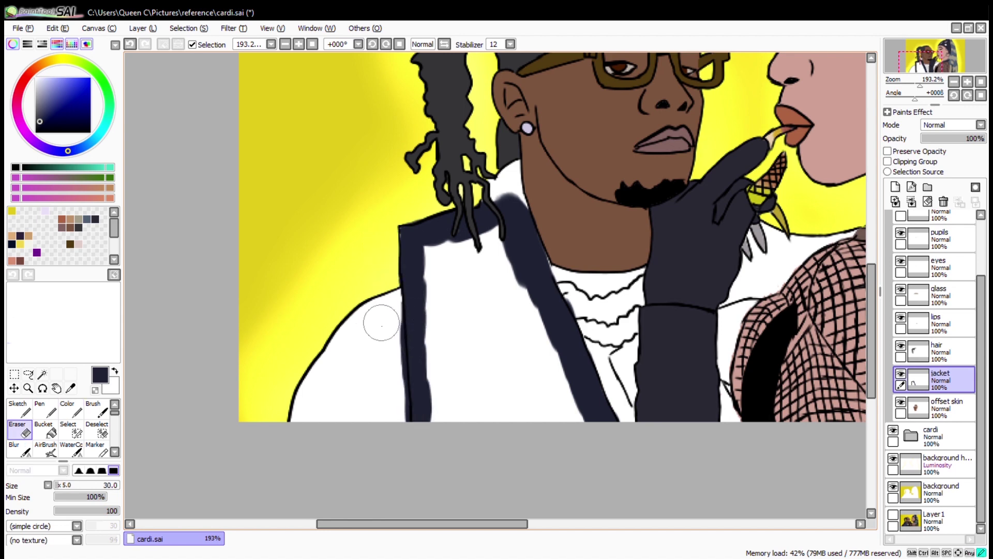
{"action": "key", "text": "e"}
{"action": "left_click_drag", "start_coordinate": [414, 274], "coordinate": [414, 314]}
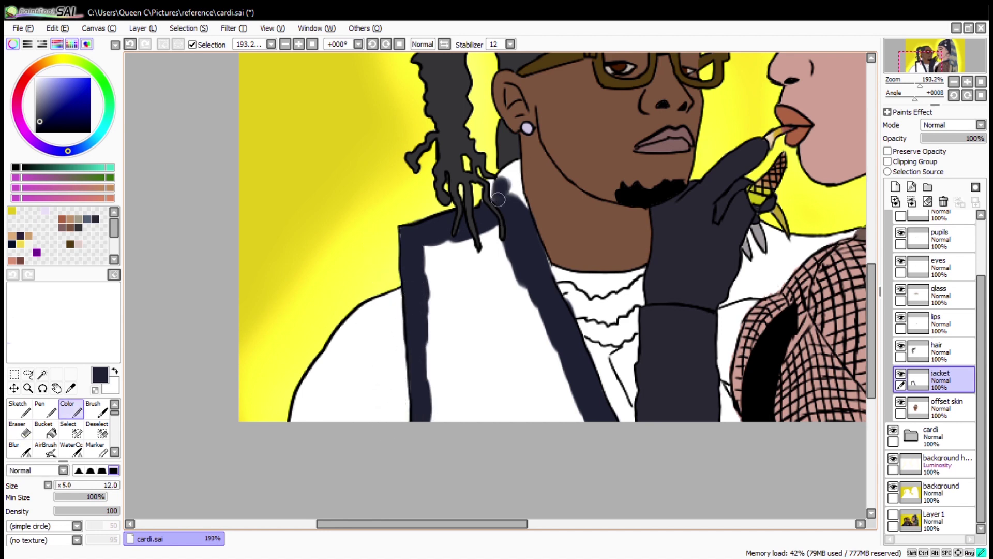
{"action": "key", "text": "e"}
{"action": "key", "text": "e"}
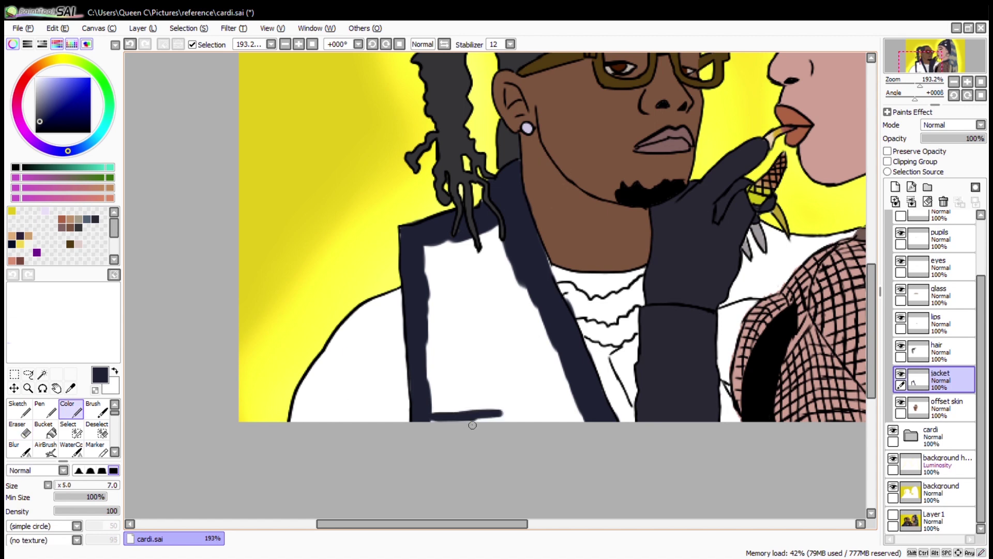
{"action": "key", "text": "g"}
{"action": "left_click", "coordinate": [564, 403]}
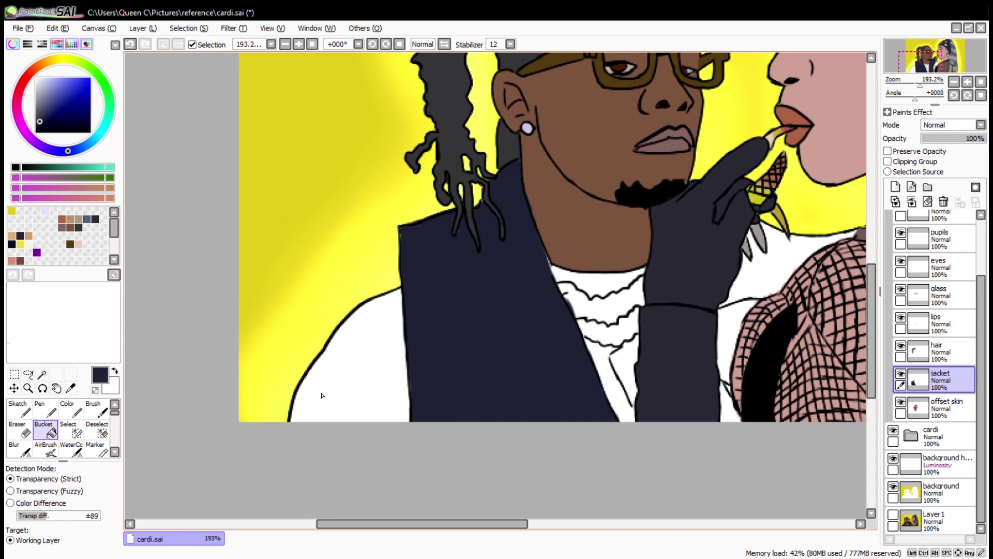
Step: Create a layer named shirt beneath the jacket layer and save the shirt's very dark navy from the photo as a swatch
{"action": "key", "text": "ctrl+space"}
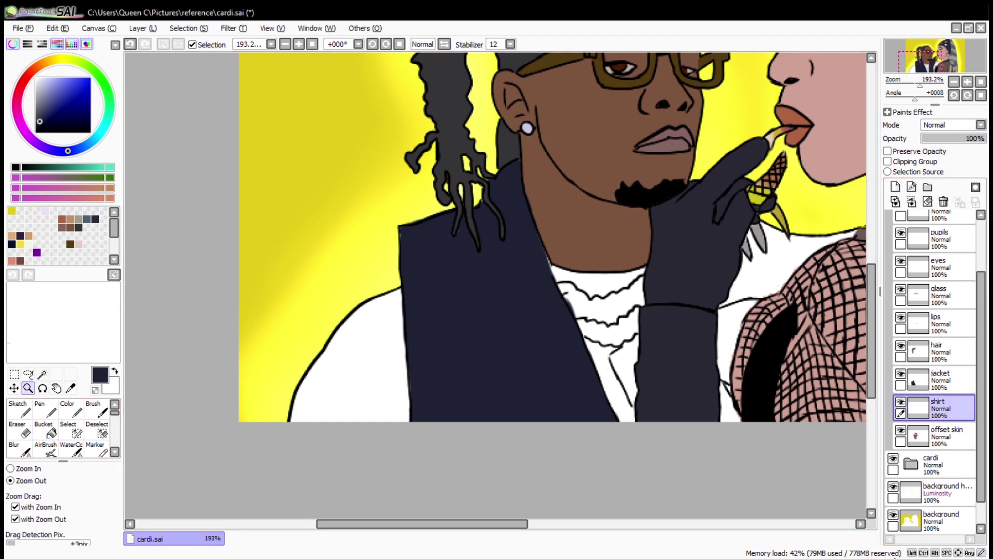
{"action": "left_click", "coordinate": [892, 517]}
{"action": "left_click", "coordinate": [936, 376]}
{"action": "left_click", "coordinate": [70, 387]}
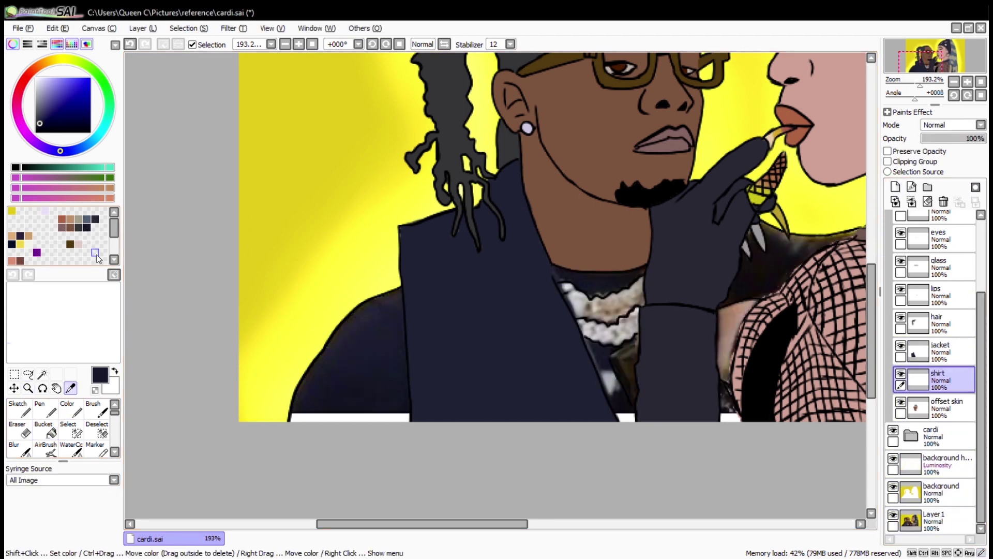
{"action": "left_click", "coordinate": [893, 515]}
Step: Select the man's white sleeve area and paint it very dark navy on the shirt layer
{"action": "left_click", "coordinate": [42, 374]}
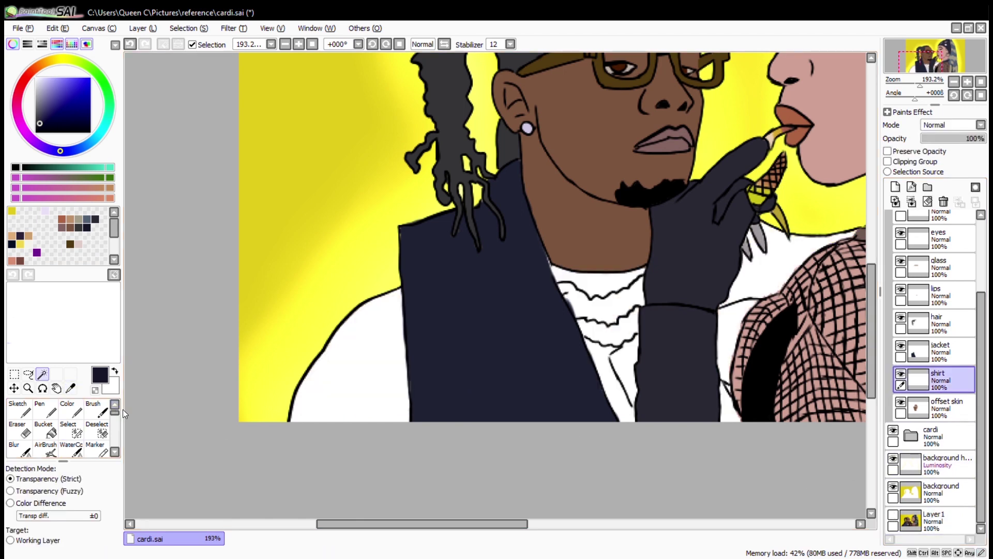
{"action": "left_click", "coordinate": [351, 362]}
{"action": "left_click", "coordinate": [77, 412]}
{"action": "mouse_move", "coordinate": [283, 405]}
{"action": "left_mouse_down"}
{"action": "mouse_move", "coordinate": [436, 406]}
{"action": "mouse_move", "coordinate": [385, 310]}
{"action": "left_mouse_up"}
{"action": "key", "text": "ctrl+space"}
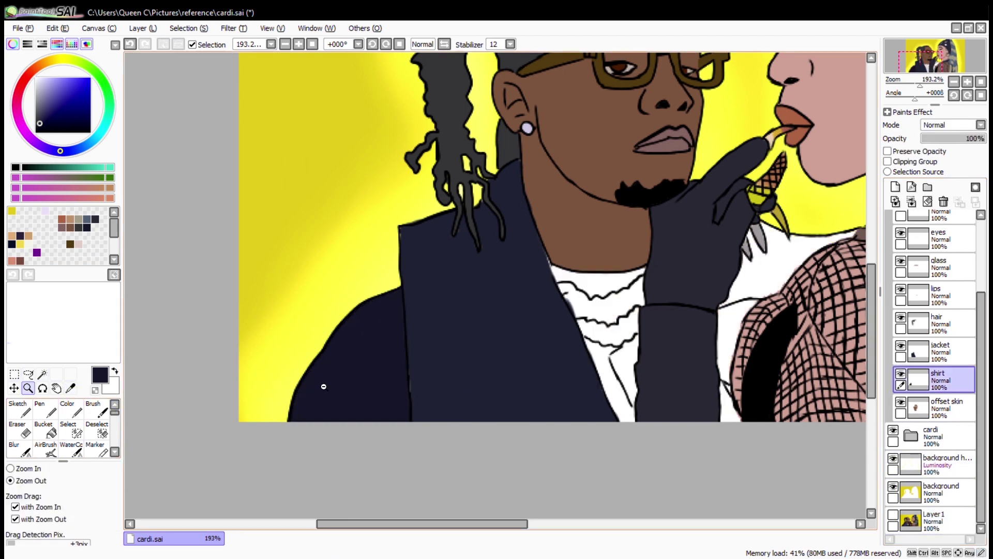
Step: Paint the shirt's neckline above the chains very dark navy with a smaller brush and erase the overspill
{"action": "left_click_drag", "start_coordinate": [450, 204], "coordinate": [708, 364]}
{"action": "key", "text": "bracketleft"}
{"action": "key", "text": "bracketleft"}
{"action": "key", "text": "bracketleft"}
{"action": "key", "text": "bracketleft"}
{"action": "key", "text": "bracketleft"}
{"action": "key", "text": "bracketleft"}
{"action": "mouse_move", "coordinate": [395, 155]}
{"action": "left_mouse_down"}
{"action": "mouse_move", "coordinate": [430, 269]}
{"action": "mouse_move", "coordinate": [657, 269]}
{"action": "mouse_move", "coordinate": [472, 244]}
{"action": "mouse_move", "coordinate": [553, 274]}
{"action": "left_mouse_up"}
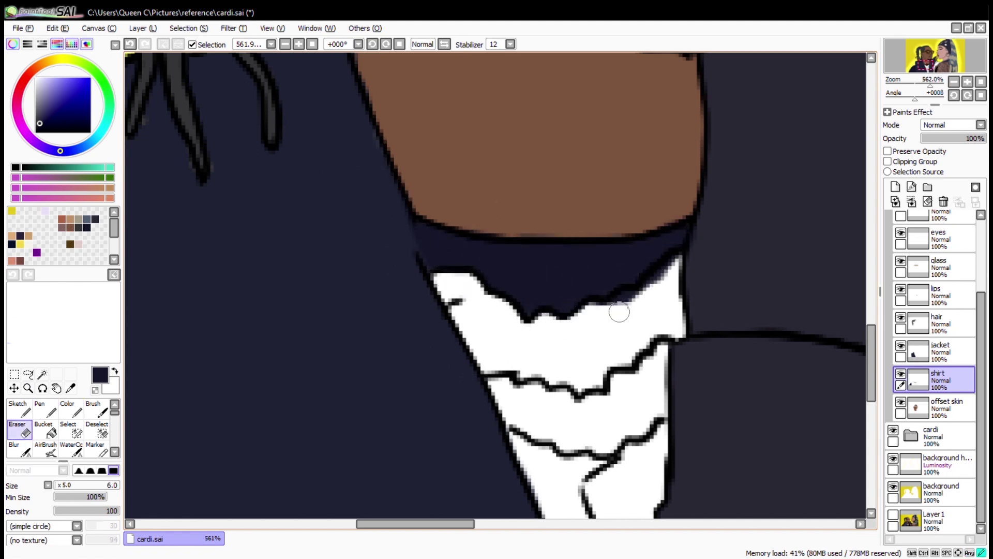
Step: Paint the shirt area below the chains very dark navy with brush size 8, using the photo as a guide
{"action": "scroll", "coordinate": [526, 269], "scroll_direction": "down", "scroll_amount": 4}
{"action": "left_click", "coordinate": [893, 514]}
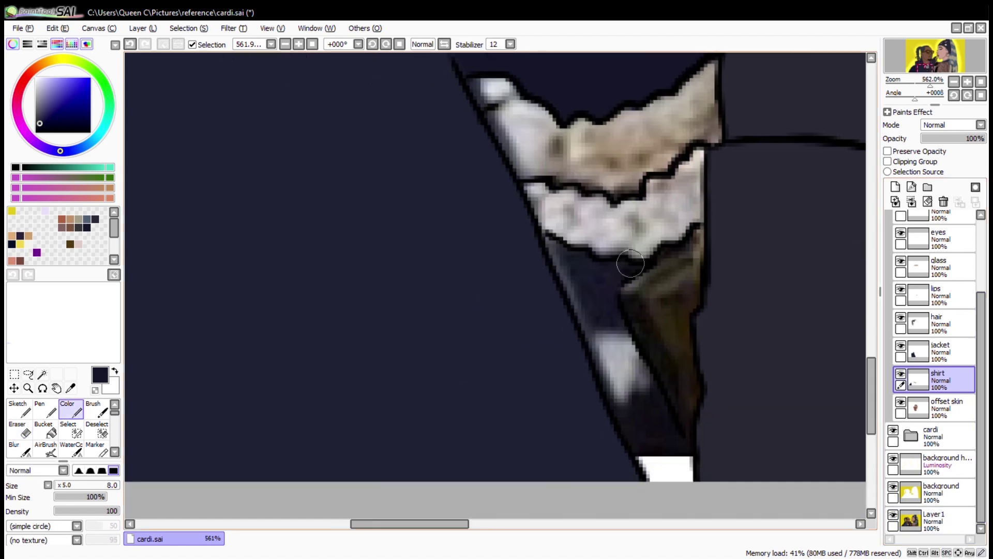
{"action": "mouse_move", "coordinate": [625, 427]}
{"action": "left_mouse_down"}
{"action": "mouse_move", "coordinate": [676, 461]}
{"action": "mouse_move", "coordinate": [592, 391]}
{"action": "left_mouse_up"}
{"action": "scroll", "coordinate": [646, 440], "scroll_direction": "up", "scroll_amount": 3}
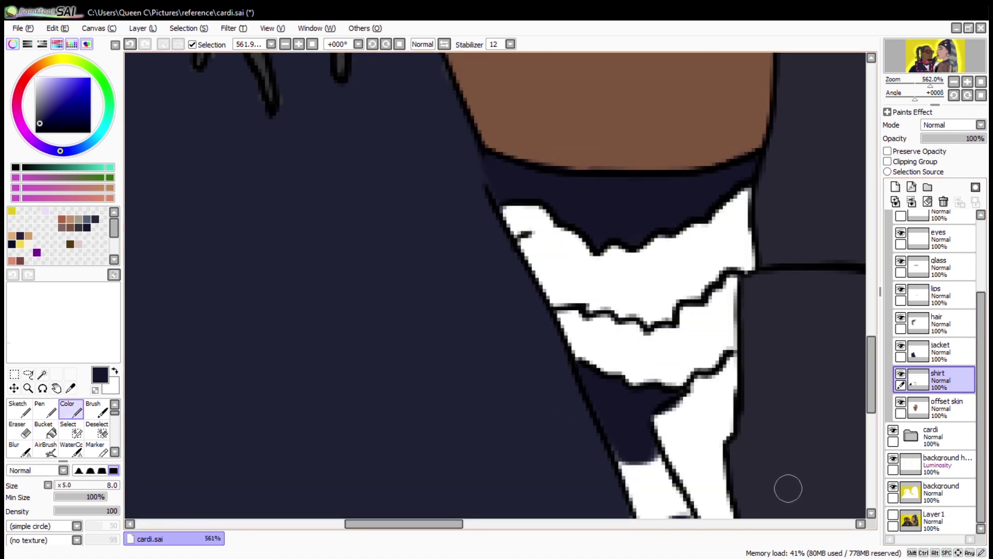
Step: Sample light grey from the chains in the photo and create a layer named chains above the jacket layer
{"action": "left_click", "coordinate": [73, 386]}
{"action": "left_click", "coordinate": [653, 259]}
{"action": "left_click", "coordinate": [578, 272]}
{"action": "scroll", "coordinate": [931, 362], "scroll_direction": "up", "scroll_amount": 2}
{"action": "left_click", "coordinate": [895, 201]}
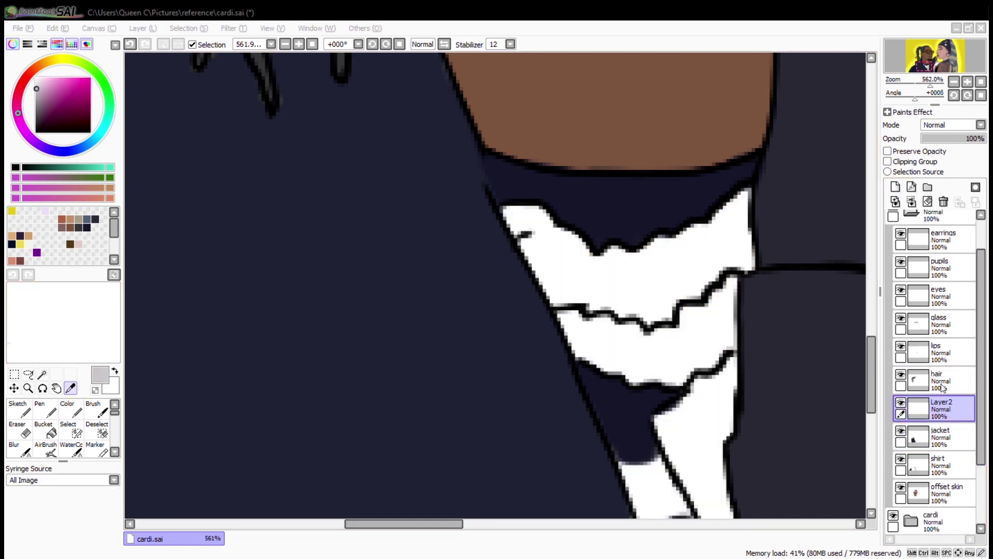
Step: Select the white areas of the man's upper chains and the small lower chain piece, trimming the selection to the line art
{"action": "left_click", "coordinate": [42, 374]}
{"action": "left_click", "coordinate": [647, 289]}
{"action": "scroll", "coordinate": [484, 355], "scroll_direction": "down", "scroll_amount": 3}
{"action": "left_click", "coordinate": [68, 429]}
{"action": "left_click_drag", "start_coordinate": [543, 331], "coordinate": [514, 287]}
{"action": "scroll", "coordinate": [513, 287], "scroll_direction": "up", "scroll_amount": 3}
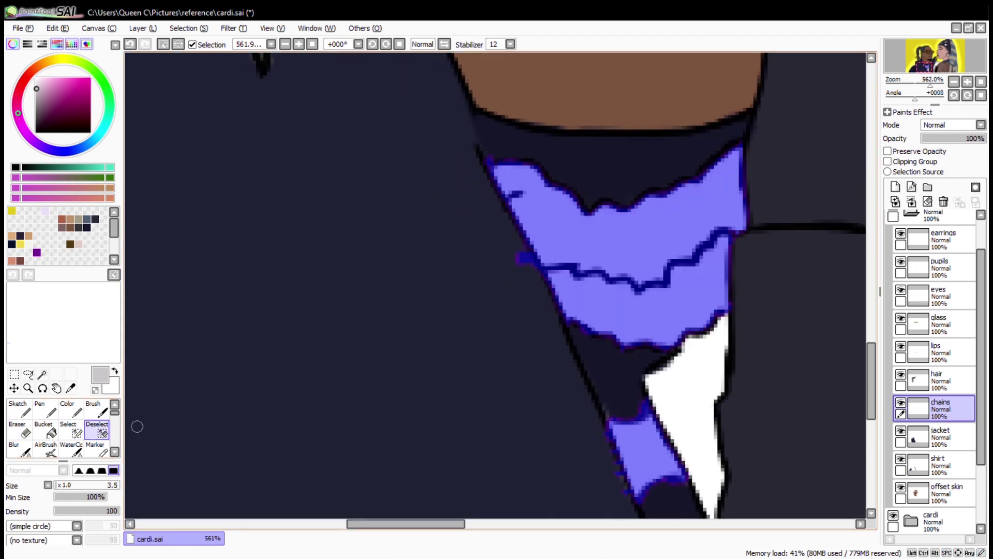
{"action": "scroll", "coordinate": [530, 289], "scroll_direction": "down", "scroll_amount": 3}
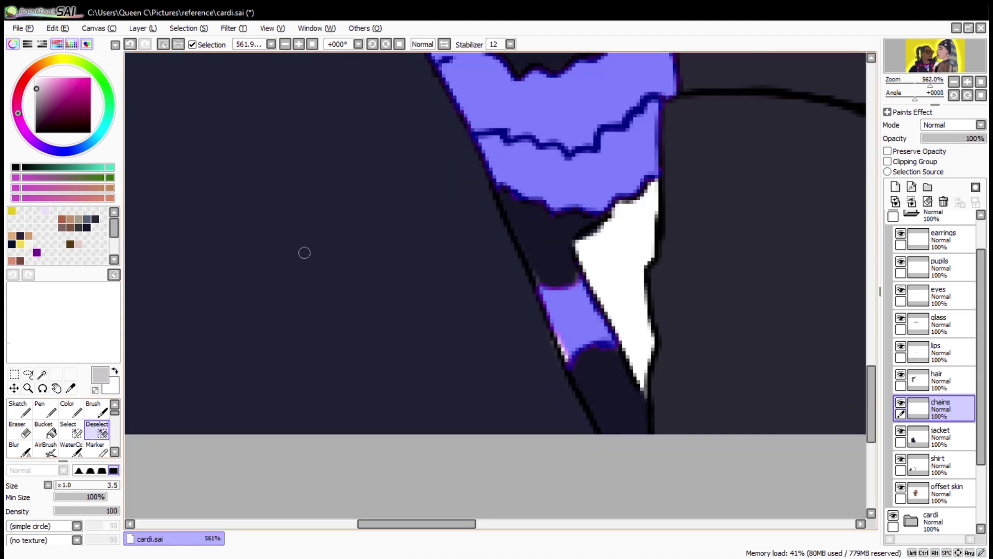
{"action": "scroll", "coordinate": [436, 244], "scroll_direction": "up", "scroll_amount": 2}
Step: Paint the selected chain areas light grey on the chains layer, clear the selection and erase the overspill
{"action": "key", "text": "c"}
{"action": "scroll", "coordinate": [432, 401], "scroll_direction": "up", "scroll_amount": 2}
{"action": "key", "text": "ctrl+d"}
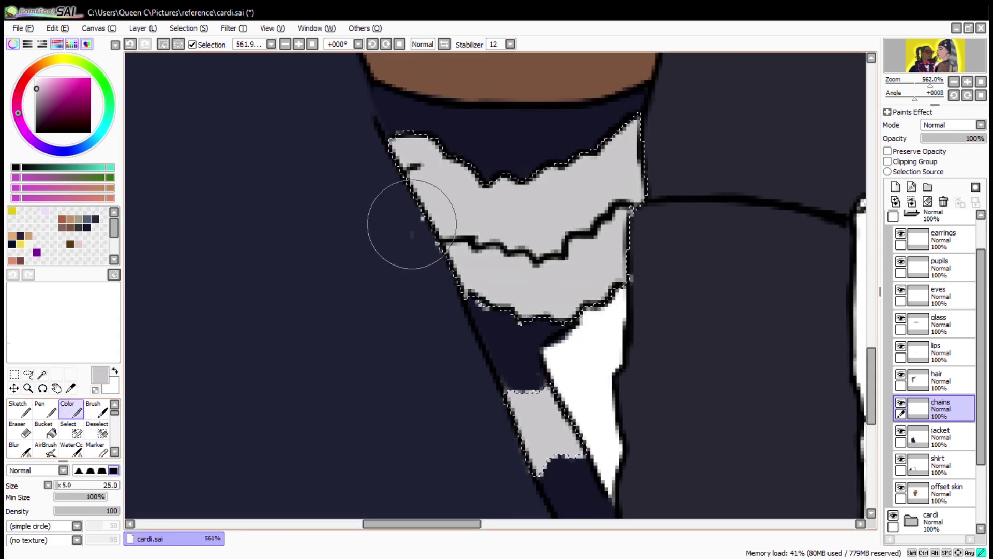
{"action": "key", "text": "e"}
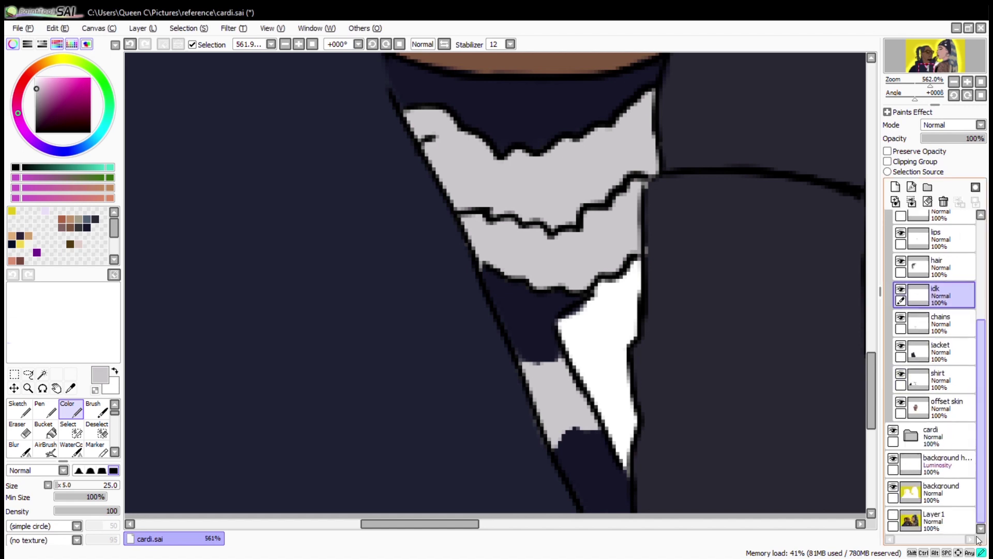
Step: Select the white wedge below the chains and paint it with dark brown sampled from the photo on the idk layer
{"action": "left_click", "coordinate": [70, 389]}
{"action": "left_click", "coordinate": [600, 336]}
{"action": "key", "text": "w"}
{"action": "left_click", "coordinate": [615, 310]}
{"action": "key", "text": "s"}
{"action": "key", "text": "d"}
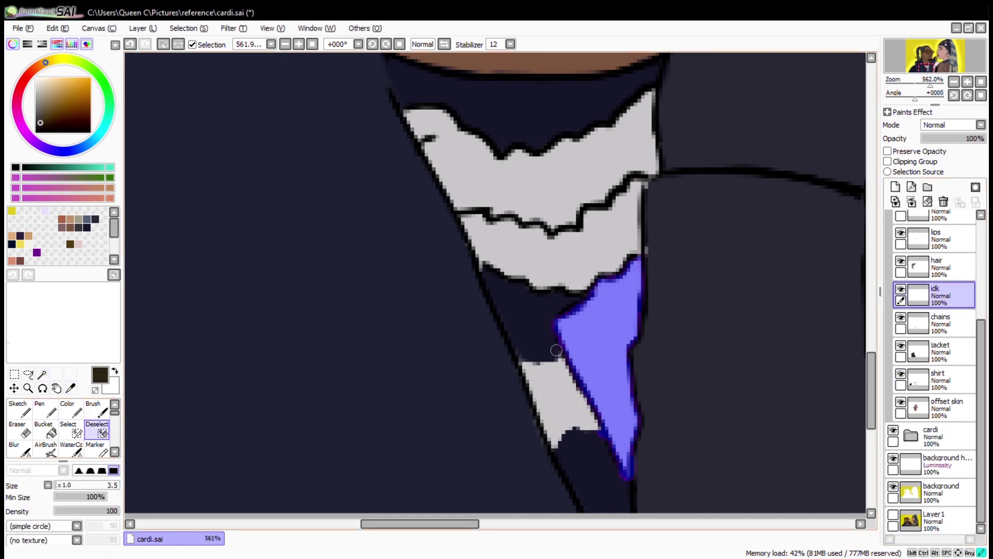
{"action": "key", "text": "ctrl+d"}
Step: Select the blank skin patch beside the woman's glove and paint it tan on the cardi skin layer, using the photo as a guide
{"action": "left_click", "coordinate": [28, 387]}
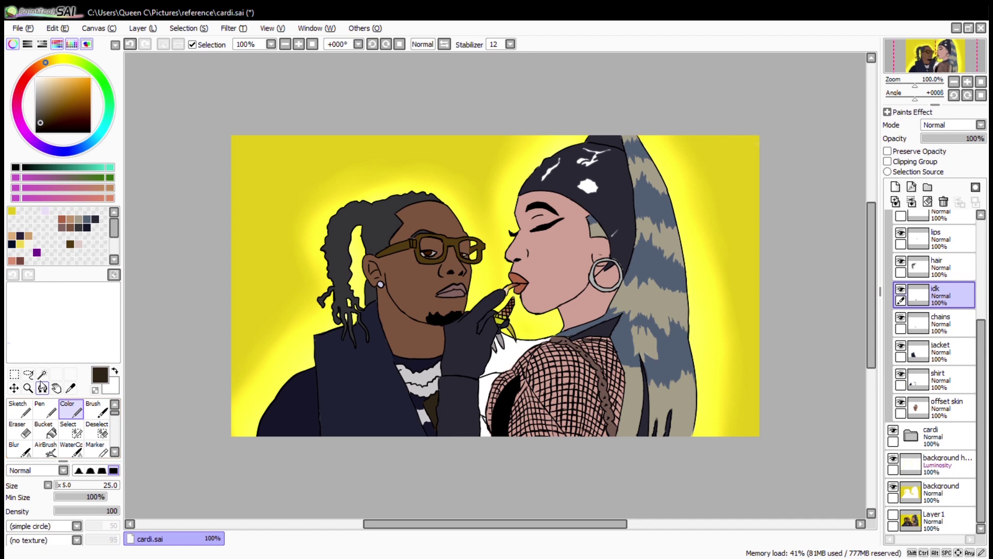
{"action": "left_click_drag", "start_coordinate": [269, 134], "coordinate": [316, 174]}
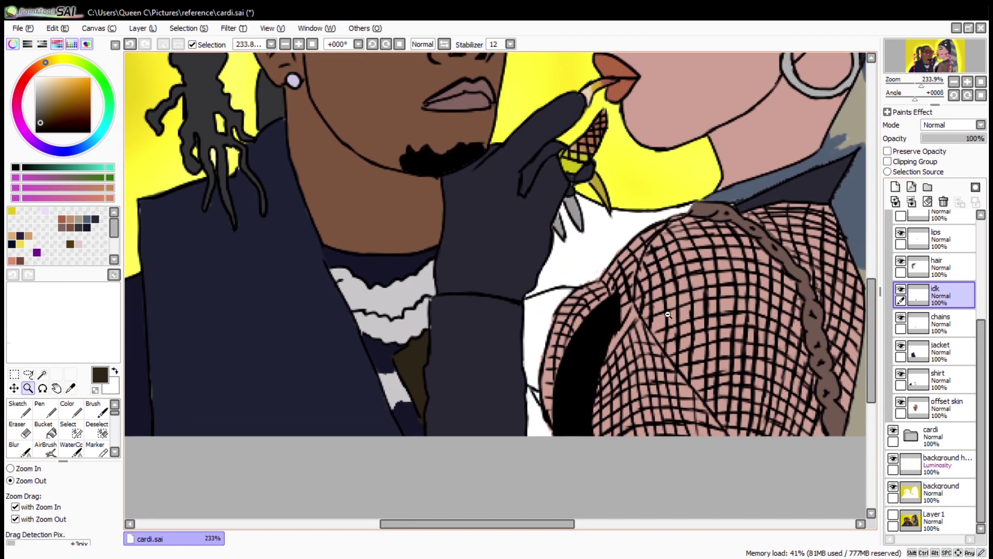
{"action": "left_click", "coordinate": [893, 514]}
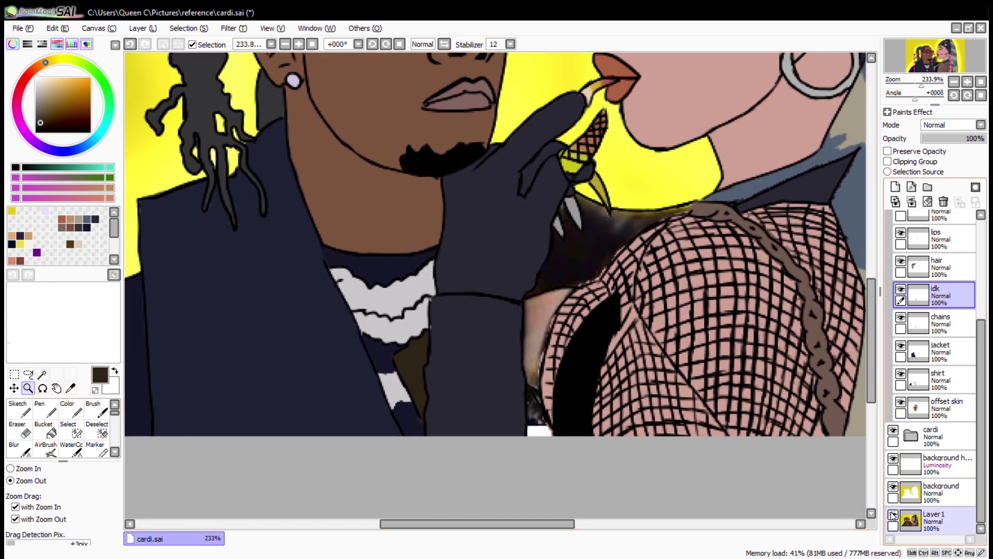
{"action": "left_click", "coordinate": [910, 436]}
{"action": "left_click", "coordinate": [939, 436]}
{"action": "left_click", "coordinate": [43, 373]}
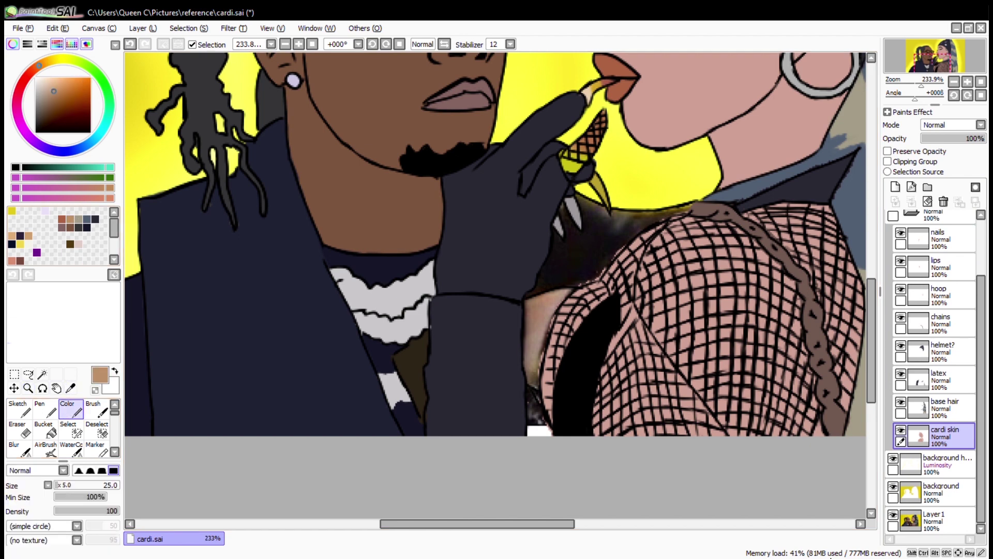
{"action": "left_click", "coordinate": [893, 515]}
{"action": "left_click", "coordinate": [548, 336]}
{"action": "left_click_drag", "start_coordinate": [549, 336], "coordinate": [506, 249]}
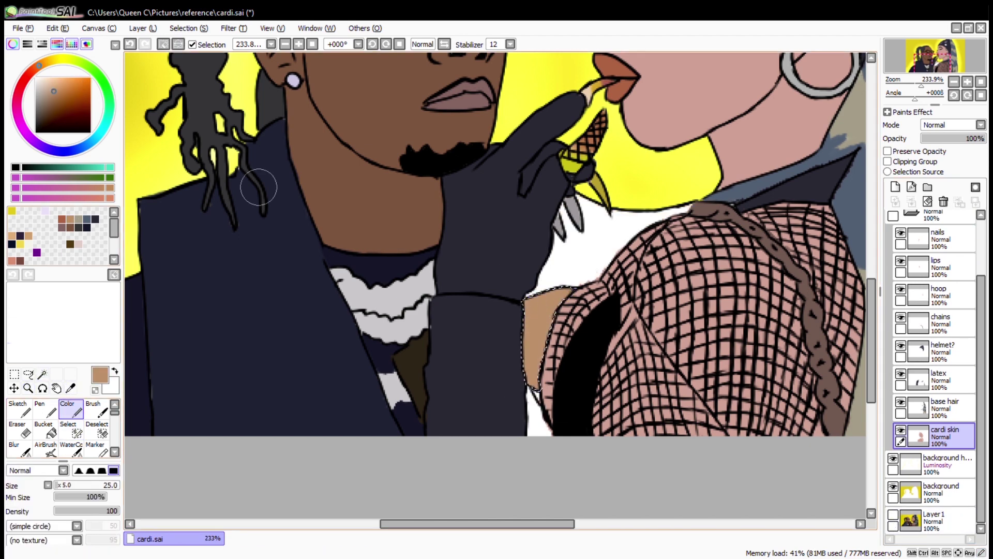
Step: Repaint the skin patch beside the glove with the pinkish tone sampled from the woman's skin and clear the selection
{"action": "left_click", "coordinate": [70, 388]}
{"action": "left_click", "coordinate": [68, 409]}
{"action": "left_click_drag", "start_coordinate": [548, 310], "coordinate": [540, 372]}
{"action": "key", "text": "ctrl+d"}
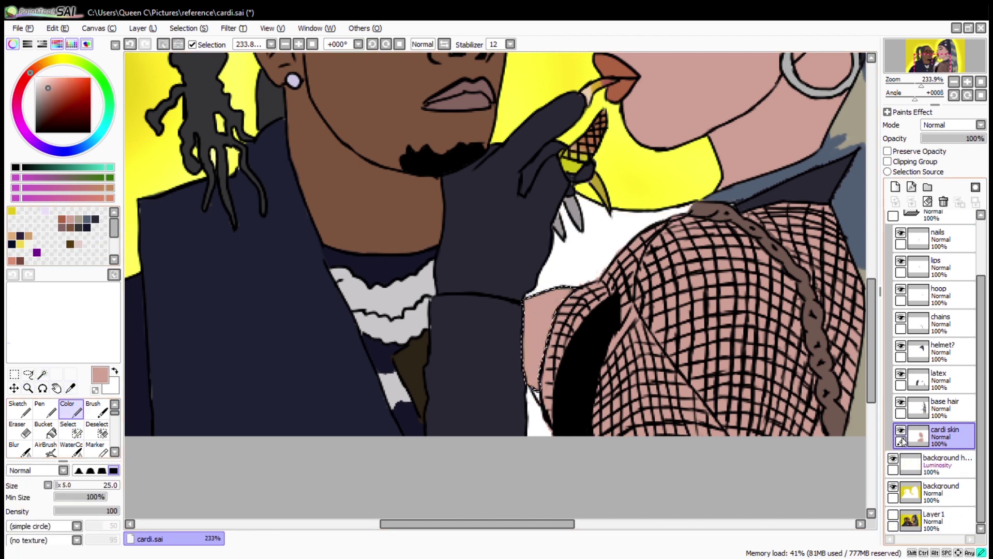
Step: Make the latex layer active and select the white area between the glove and the woman's shoulder, checking it against the photo
{"action": "left_click", "coordinate": [893, 514]}
{"action": "left_click", "coordinate": [939, 380]}
{"action": "left_click", "coordinate": [893, 514]}
{"action": "left_click", "coordinate": [43, 373]}
{"action": "left_click", "coordinate": [592, 300]}
Step: Add the small white sliver at the canvas's lower edge beside the glove to the selection and paint the selected areas dark purplish grey
{"action": "left_click", "coordinate": [28, 388]}
{"action": "left_click_drag", "start_coordinate": [455, 360], "coordinate": [629, 436]}
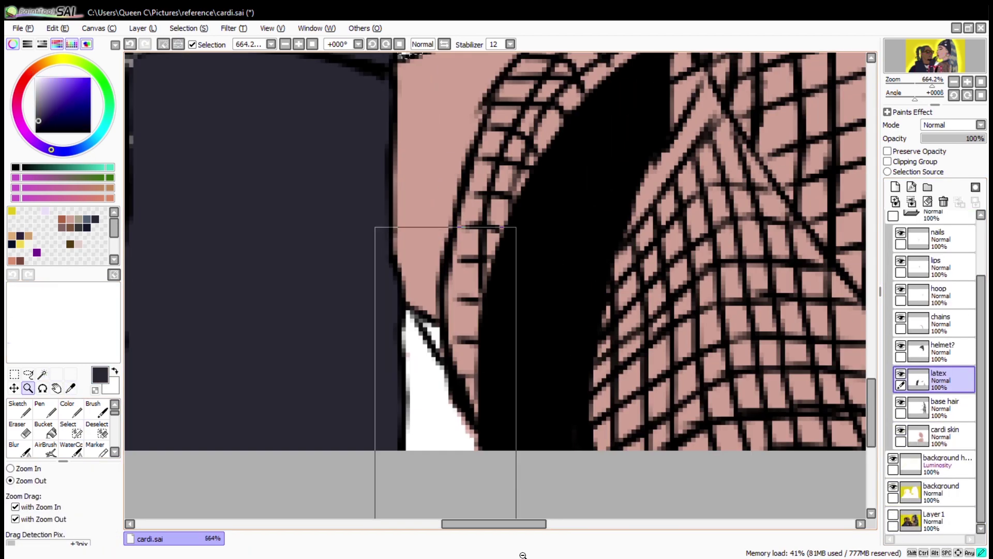
{"action": "left_click", "coordinate": [59, 427]}
{"action": "mouse_move", "coordinate": [440, 175]}
{"action": "left_mouse_down"}
{"action": "mouse_move", "coordinate": [481, 228]}
{"action": "mouse_move", "coordinate": [465, 336]}
{"action": "mouse_move", "coordinate": [533, 362]}
{"action": "left_mouse_up"}
{"action": "left_click", "coordinate": [97, 429]}
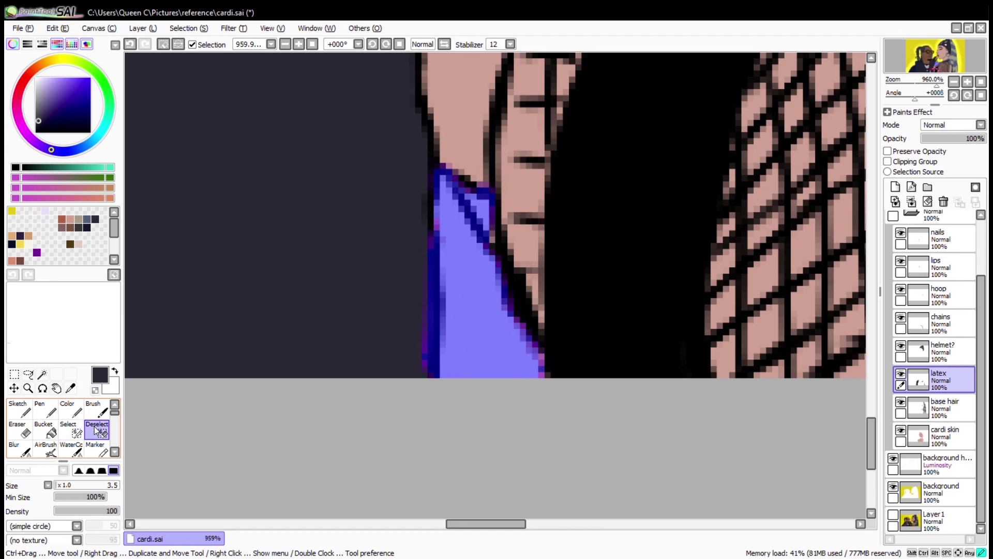
{"action": "key", "text": "ctrl+0"}
{"action": "key", "text": "c"}
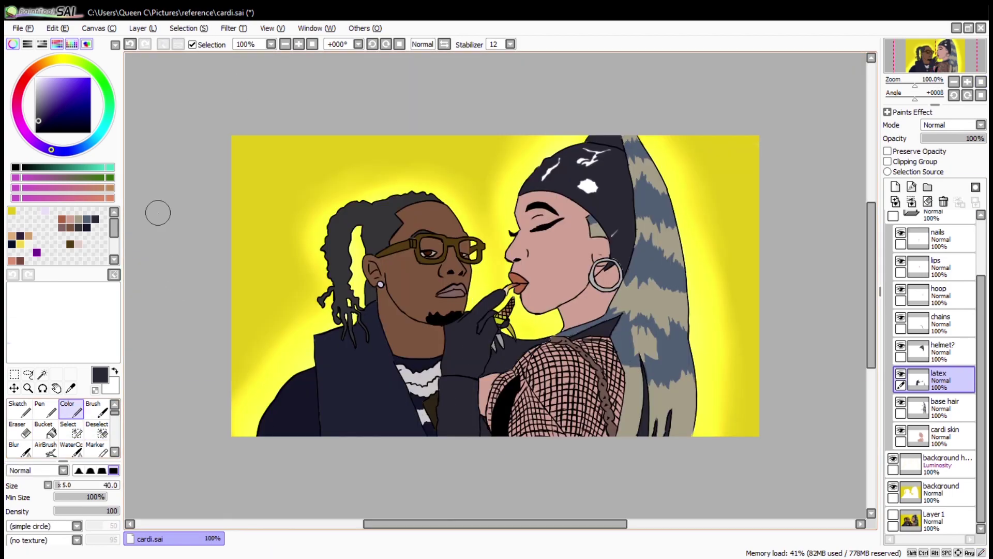